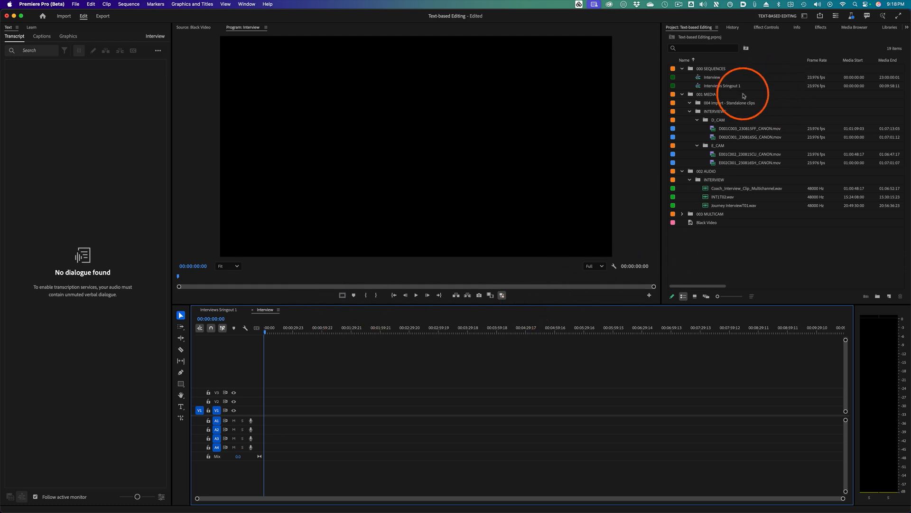
- Examine the workspace menus to check which workspace layout is active
click(805, 17)
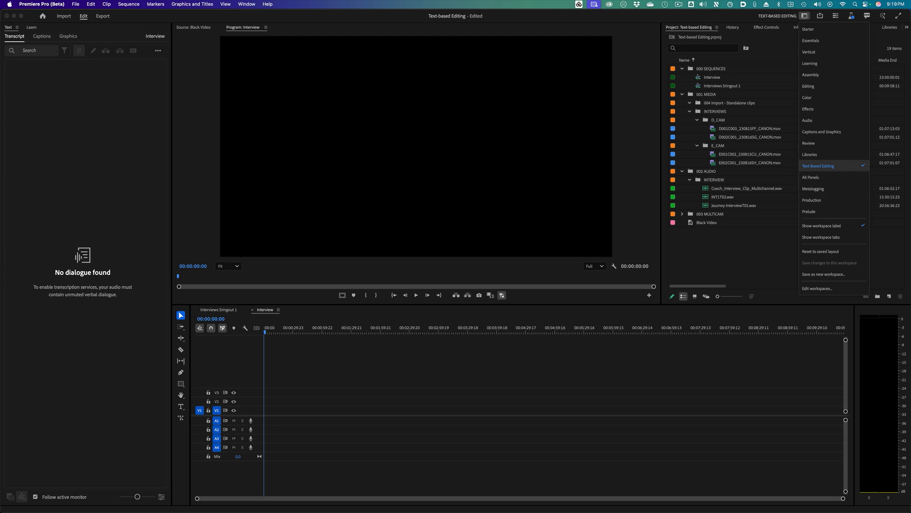
click(250, 3)
mouse_move(259, 15)
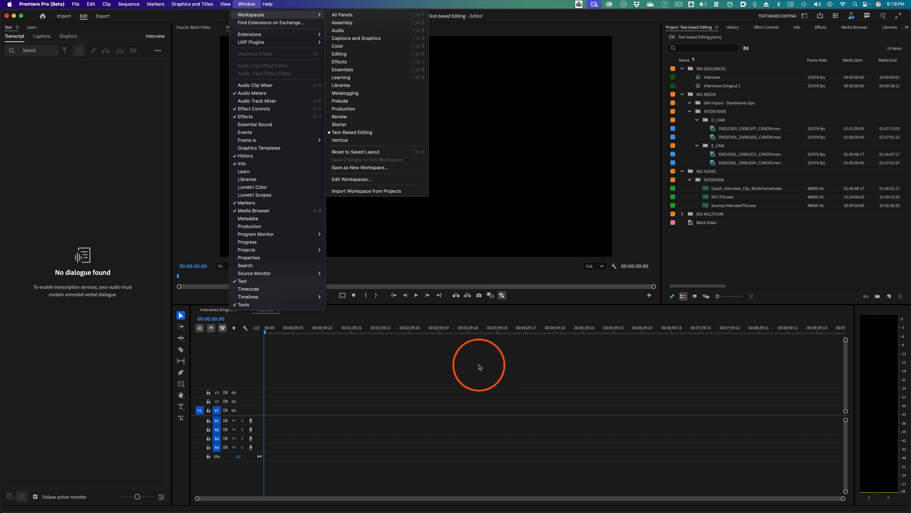
click(422, 399)
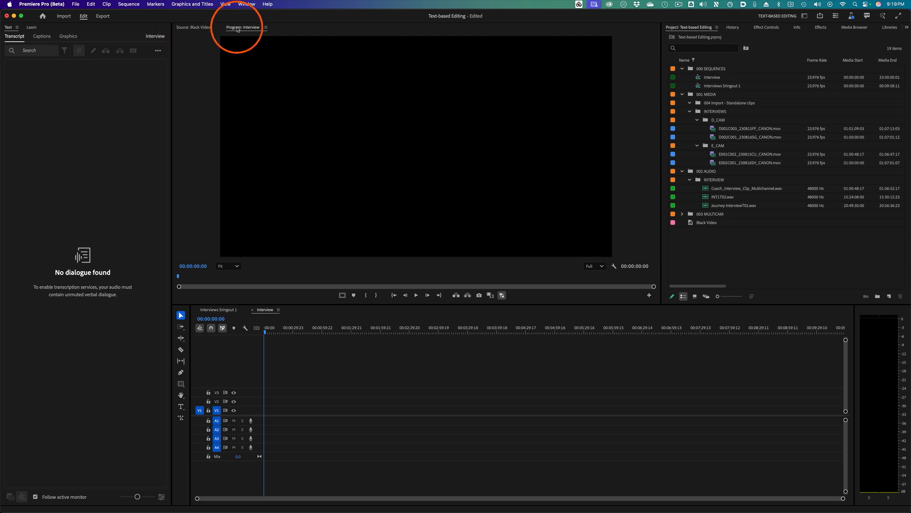
click(237, 29)
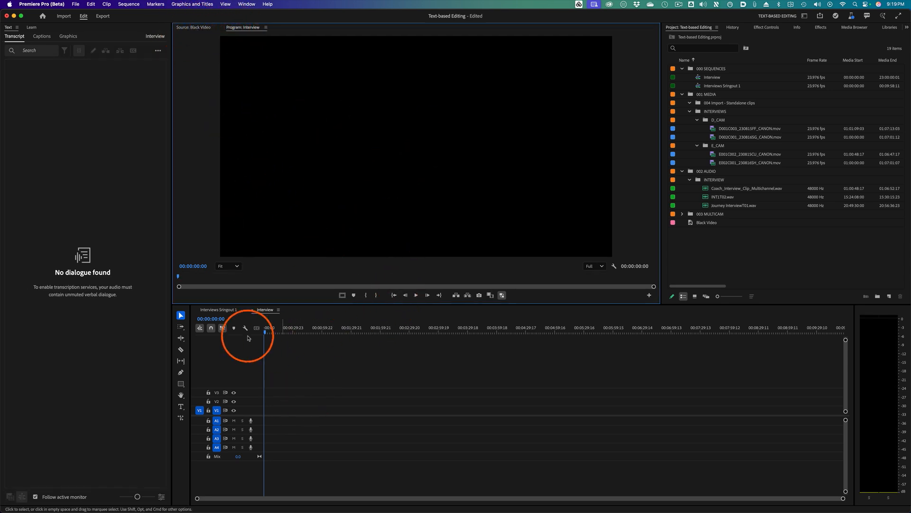
click(222, 328)
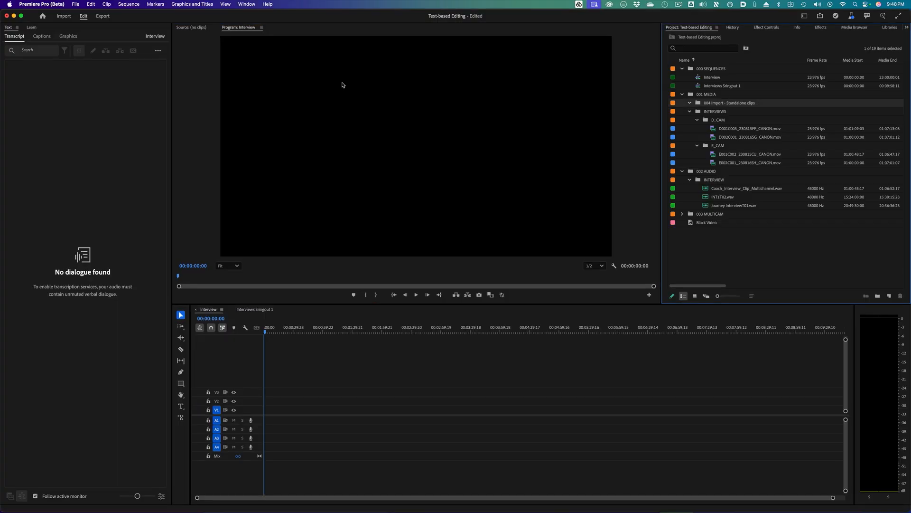
- Open the Media Analysis & Transcription settings, enable automatic transcription and set it to auto-transcribe all imported clips
click(59, 4)
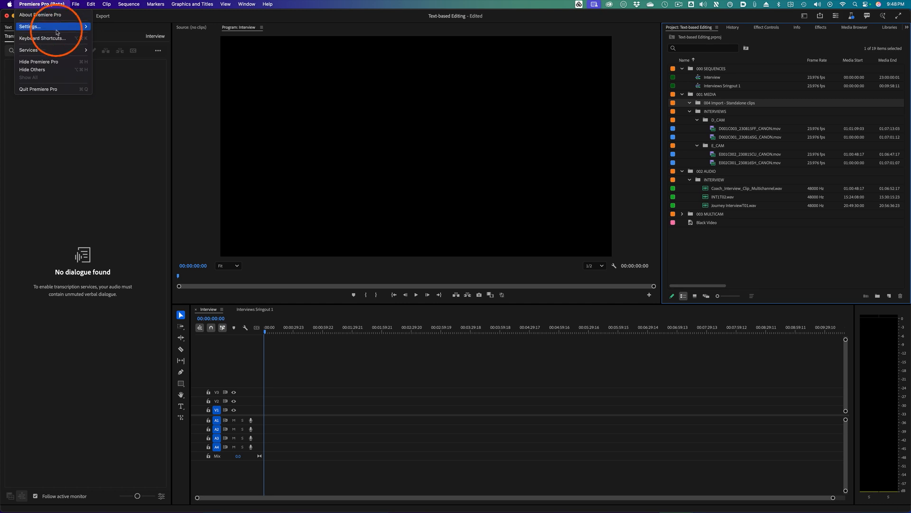
drag(53, 27, 139, 125)
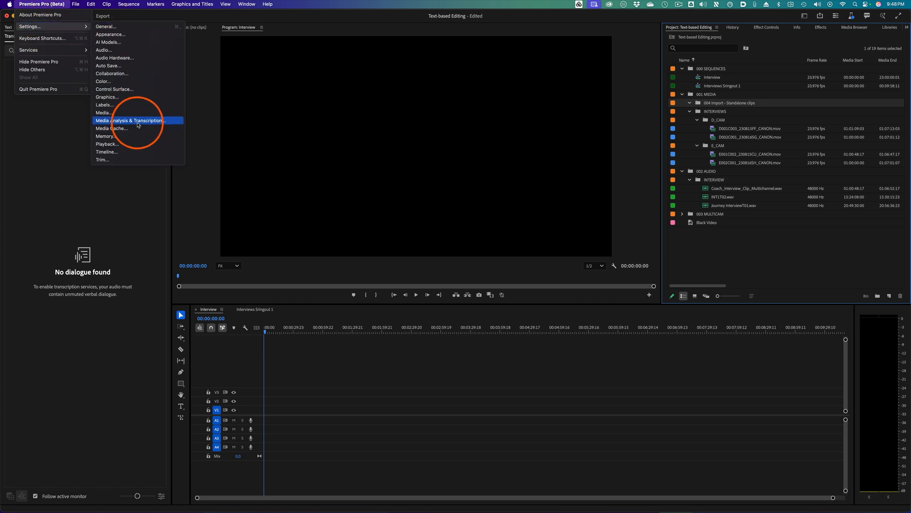
click(138, 124)
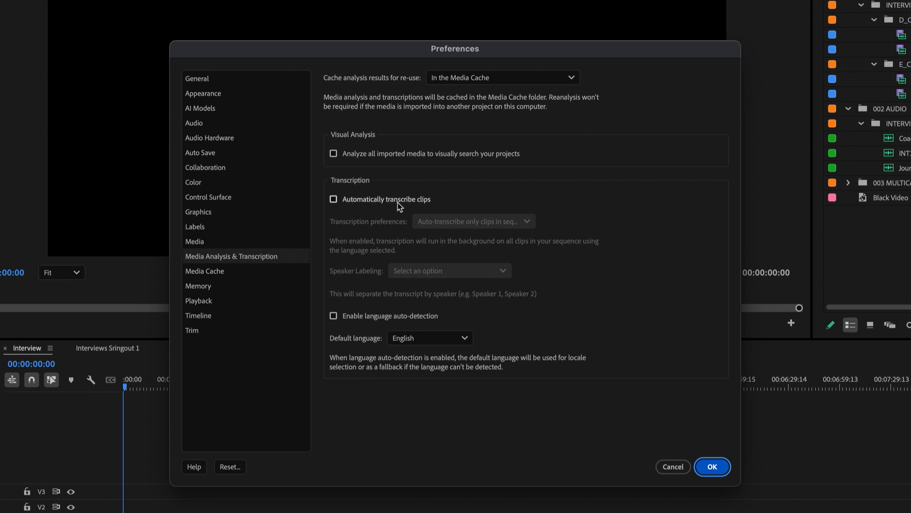
click(333, 200)
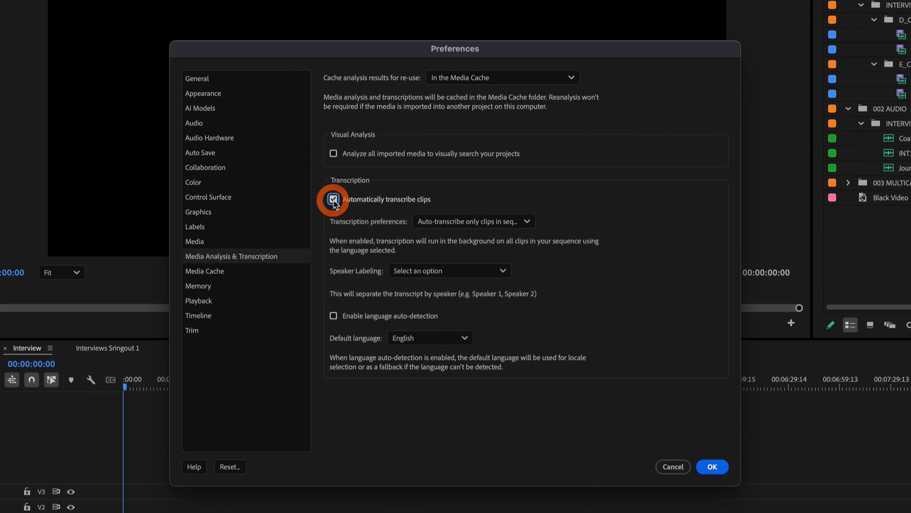
click(504, 225)
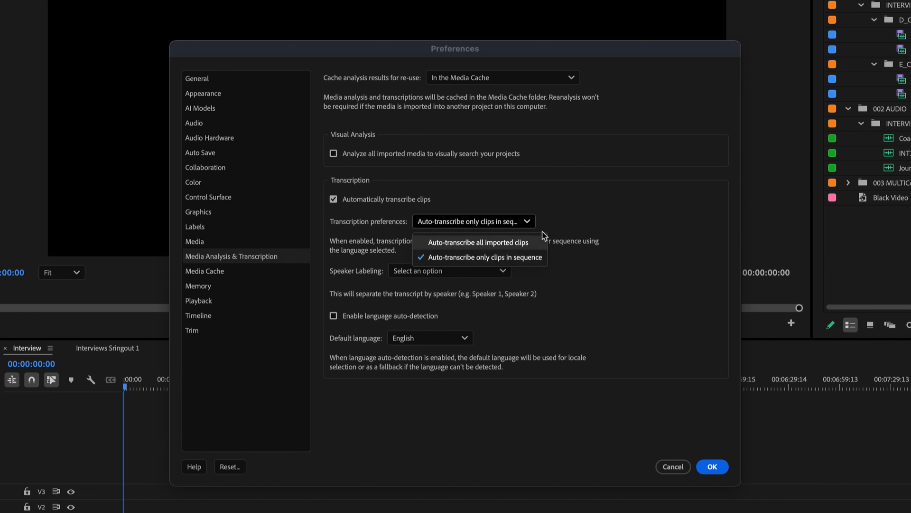
click(576, 204)
click(522, 221)
click(489, 244)
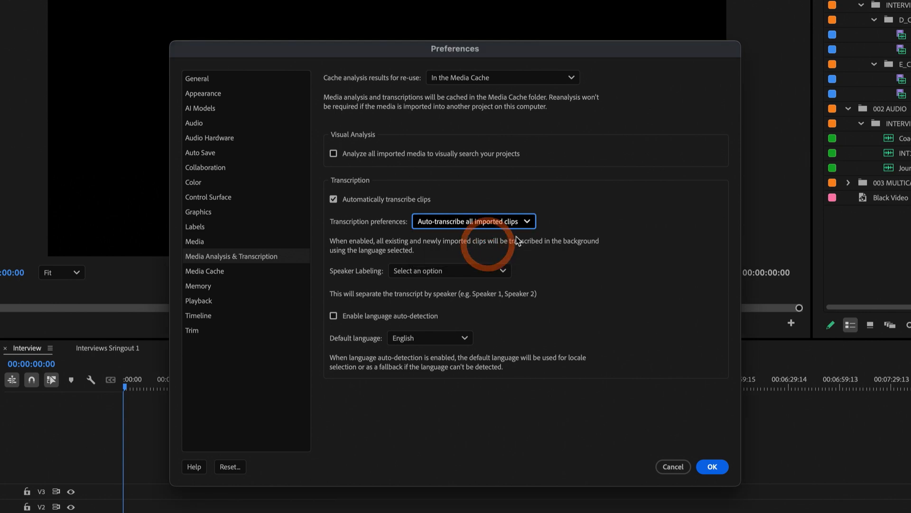
- Set speaker labeling to not separate speakers and enable language auto-detection
click(484, 271)
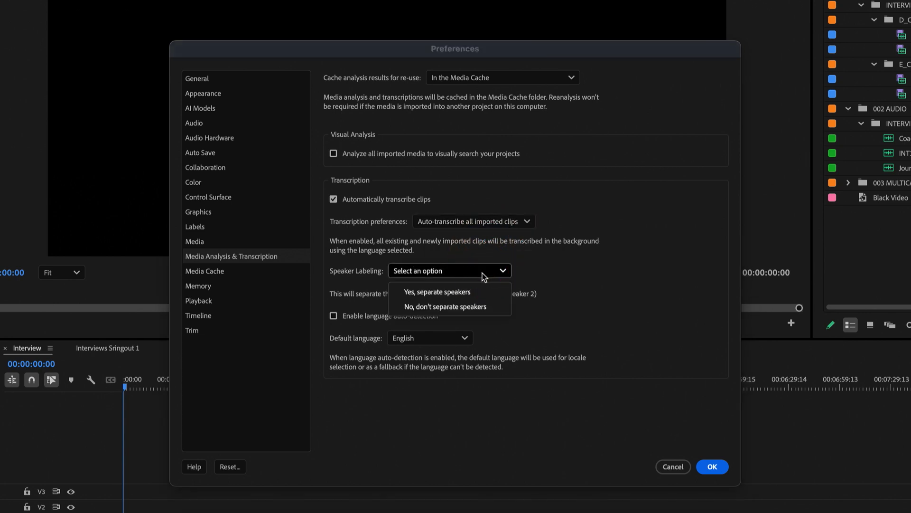
click(484, 307)
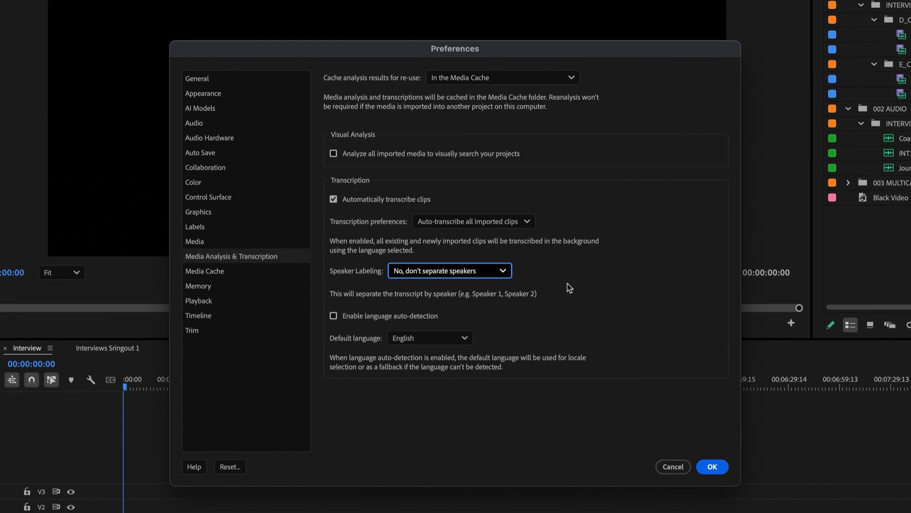
click(334, 316)
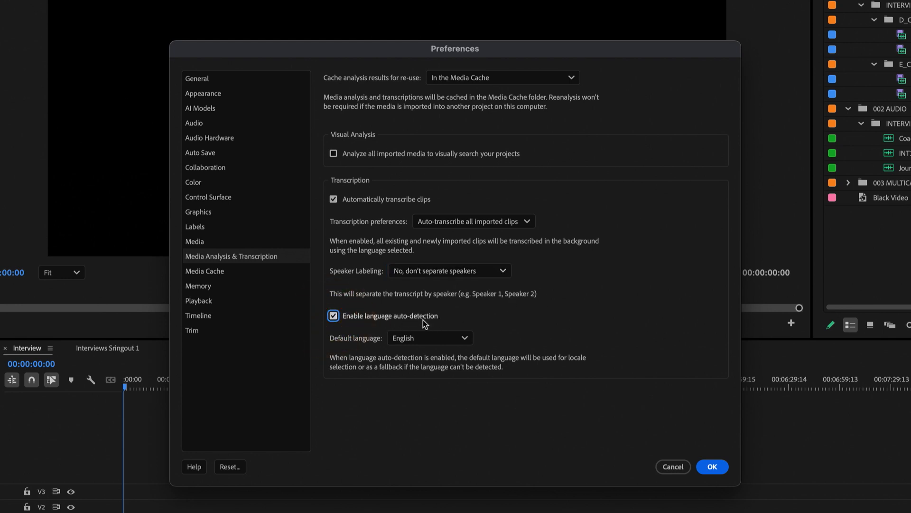
- Try Italian and then Portuguese as the default transcription language, then confirm the Preferences
click(443, 338)
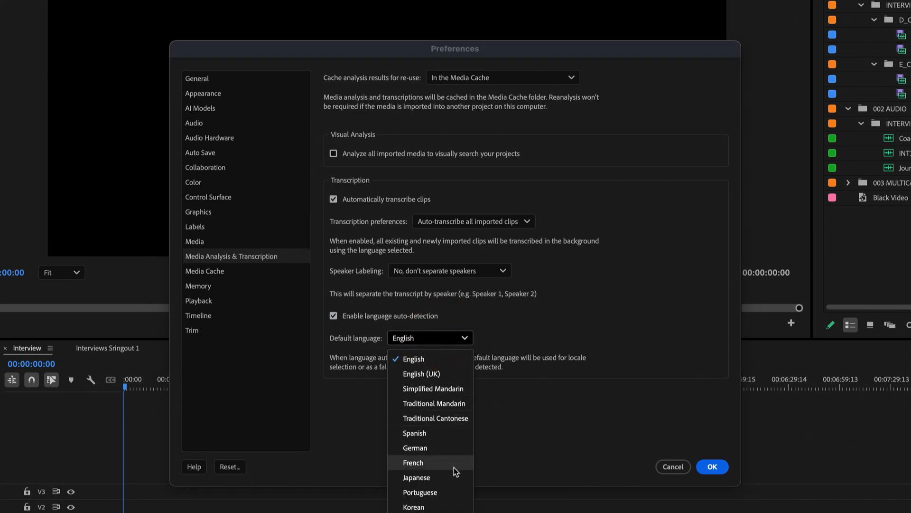
click(440, 512)
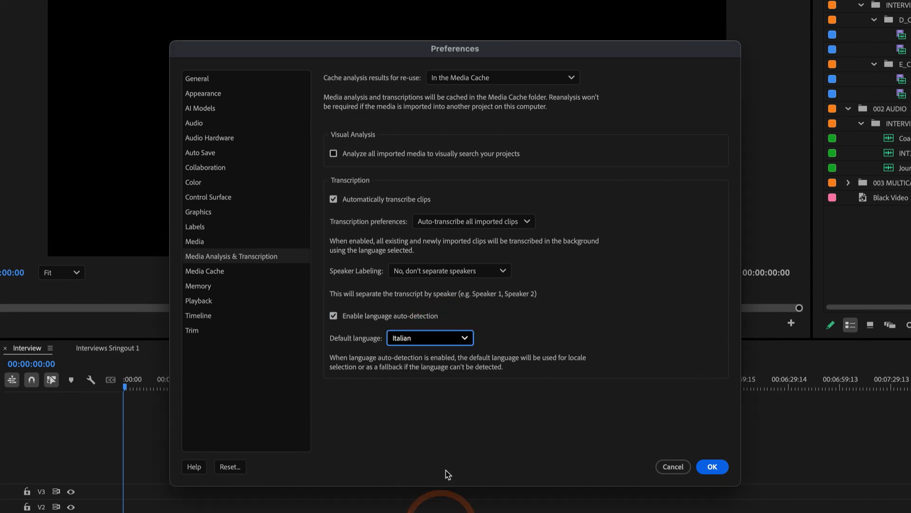
click(441, 341)
click(433, 492)
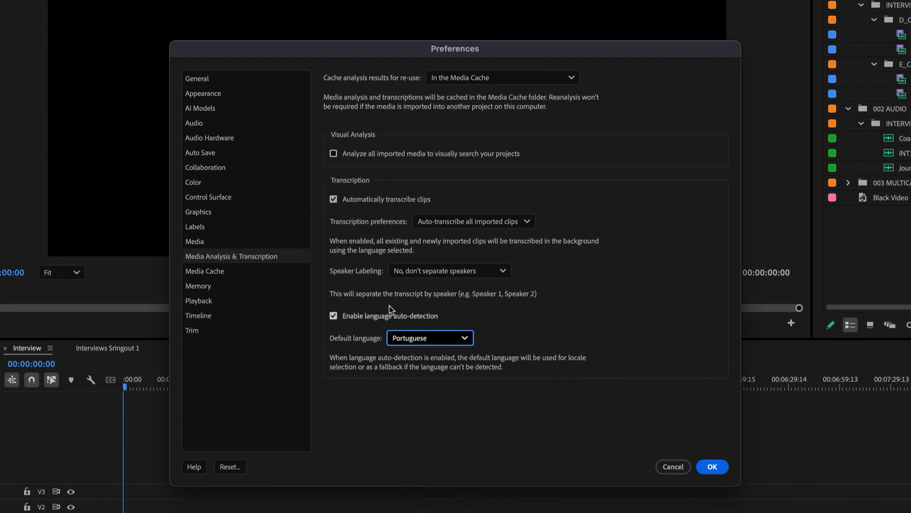
click(422, 337)
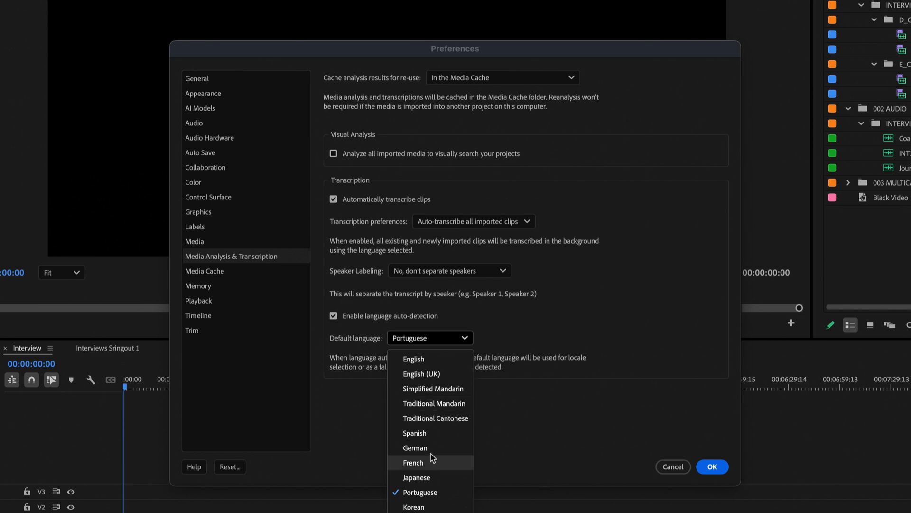
click(574, 307)
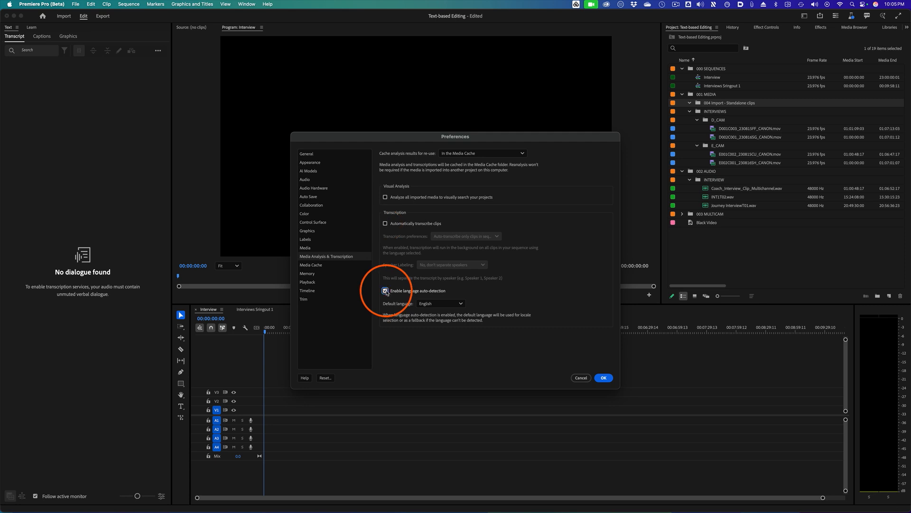
click(604, 378)
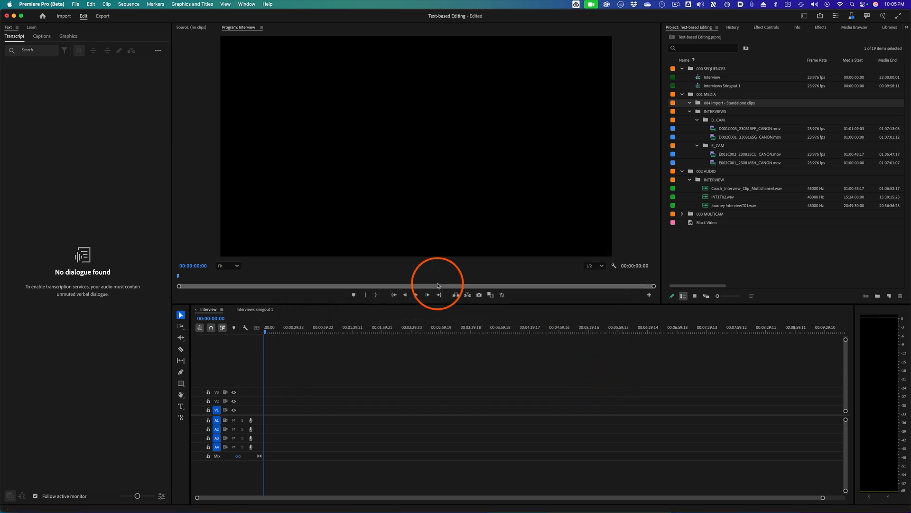
- In the Import view, turn on automatic transcription with language auto-detection and auto-transcribe all imported clips
click(64, 17)
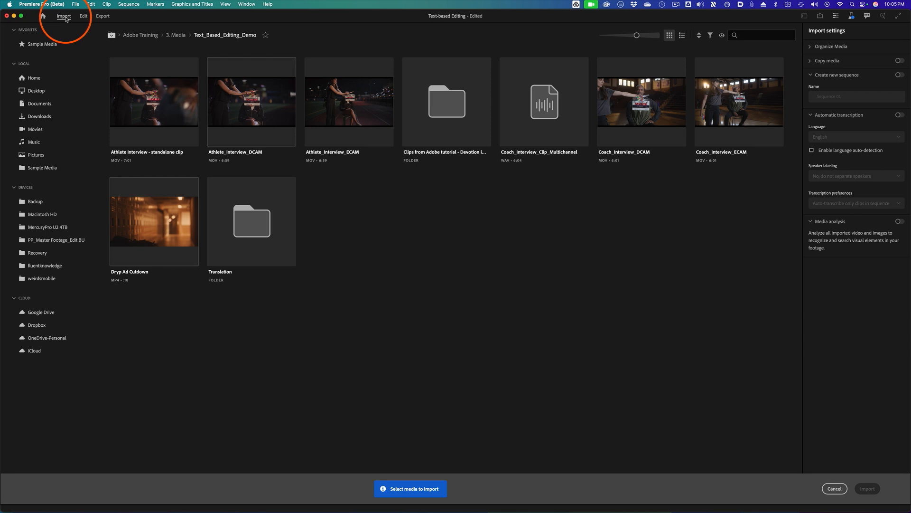
click(143, 228)
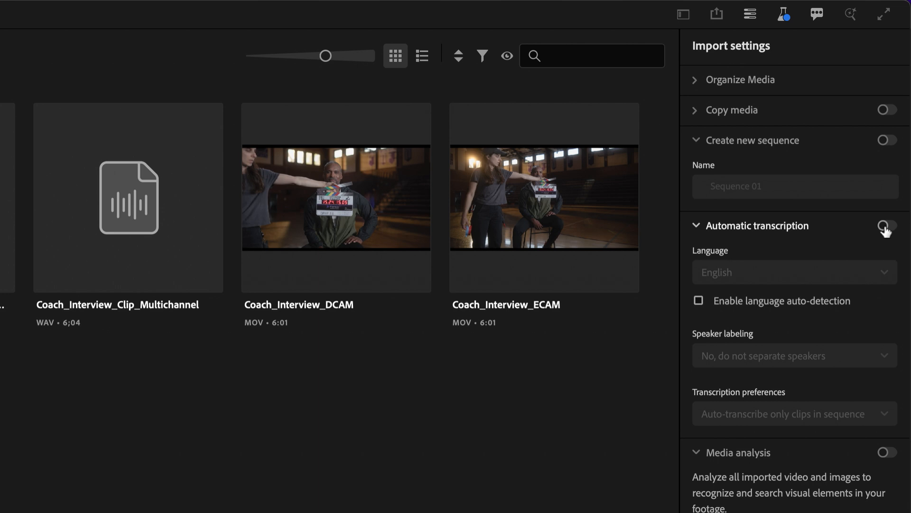
click(885, 227)
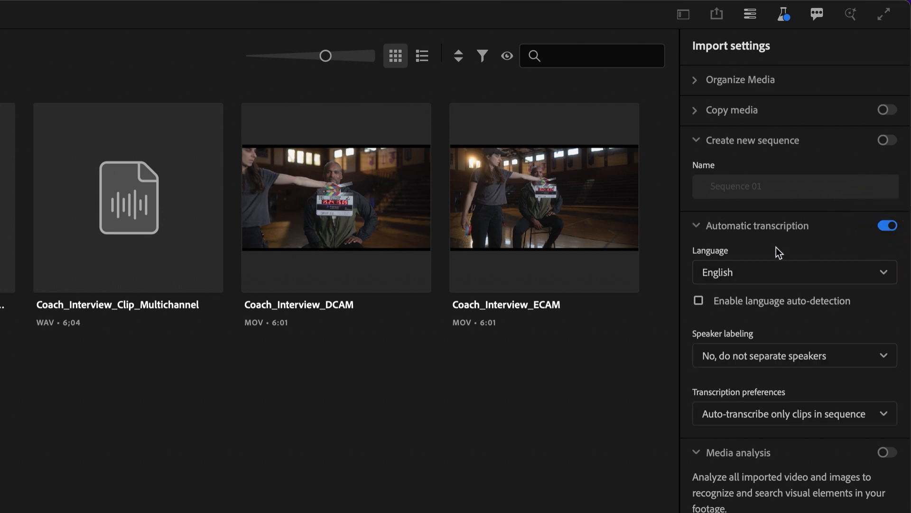
click(772, 300)
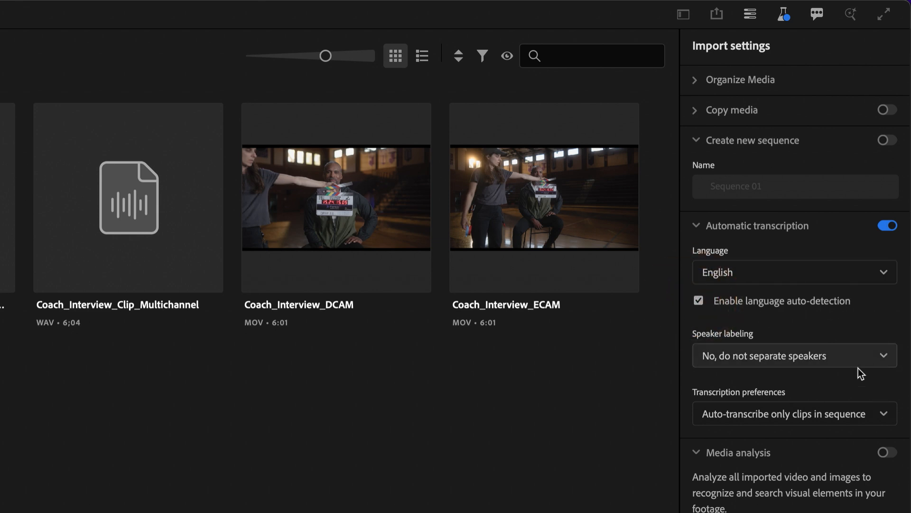
click(877, 358)
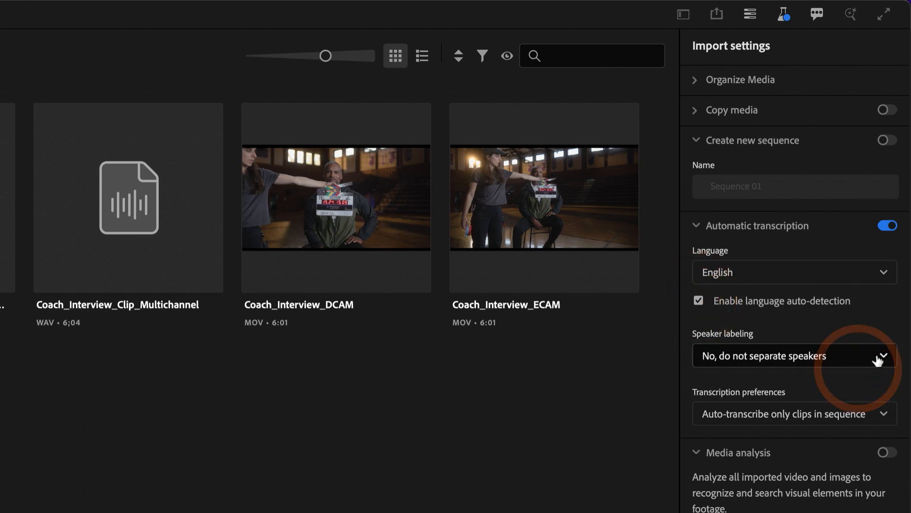
click(860, 413)
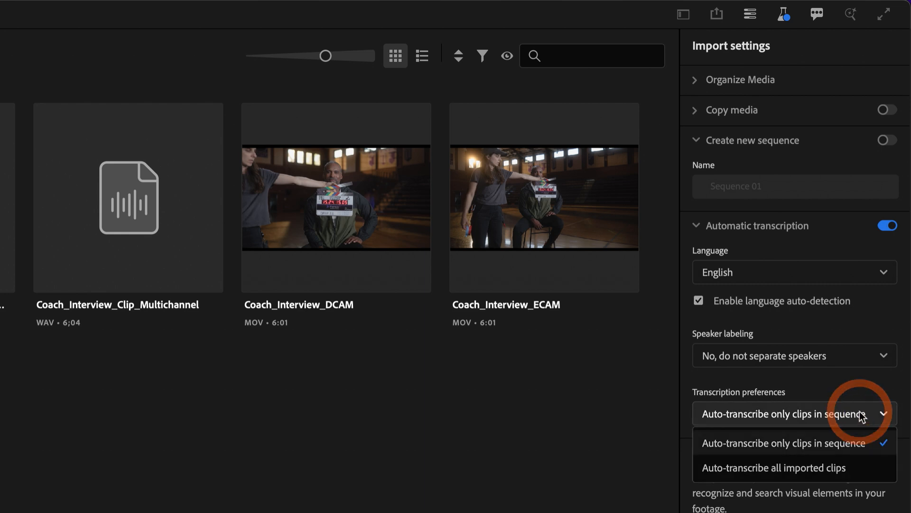
click(819, 470)
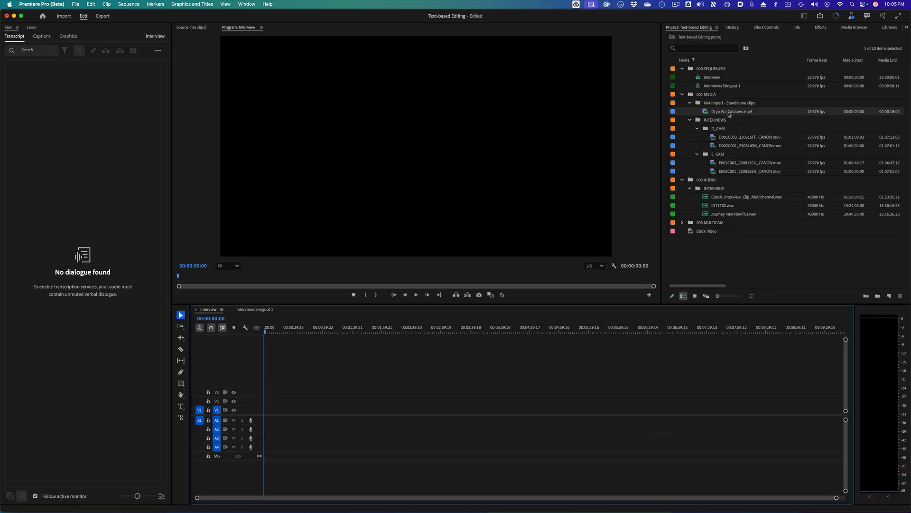
- Turn off automatic transcription in the import settings and import Coach_Interview_ECAM
click(837, 17)
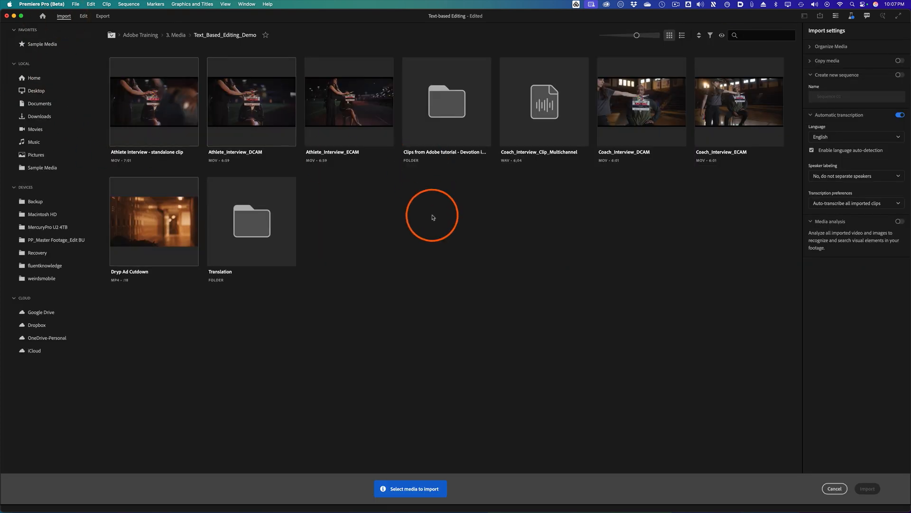
click(900, 115)
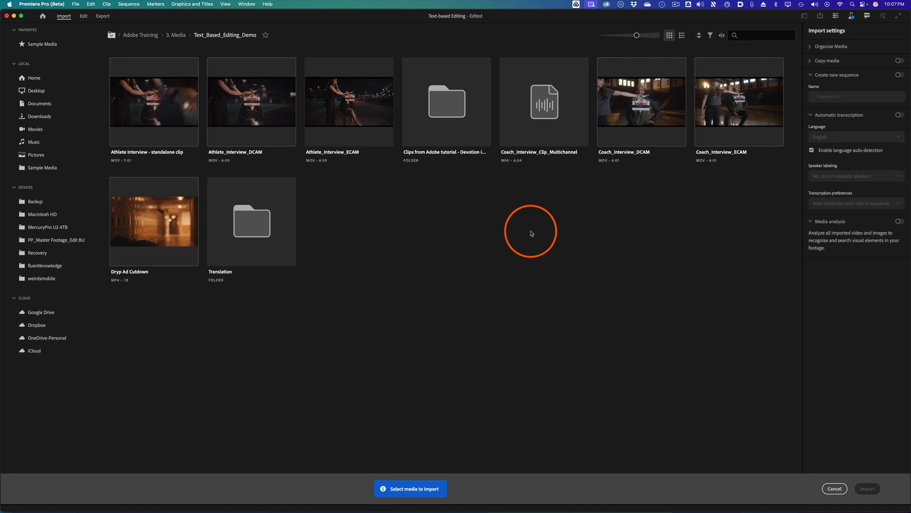
click(756, 92)
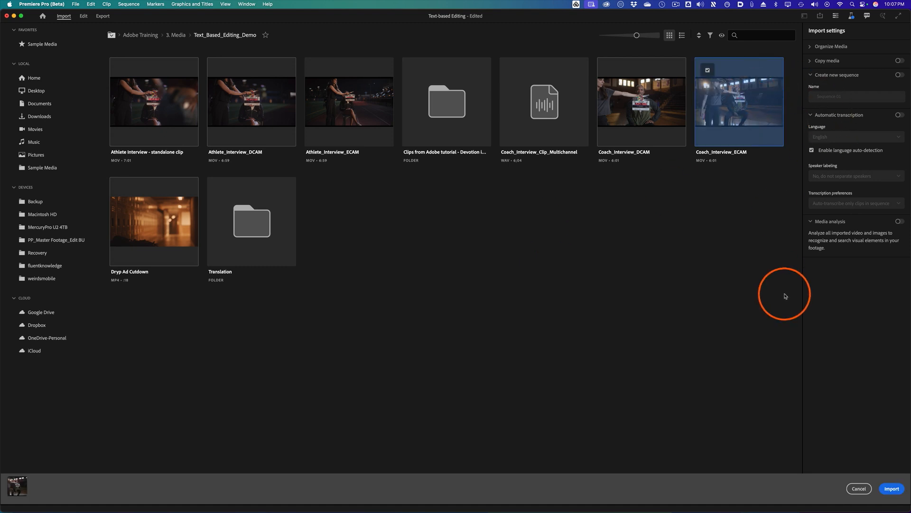
click(893, 489)
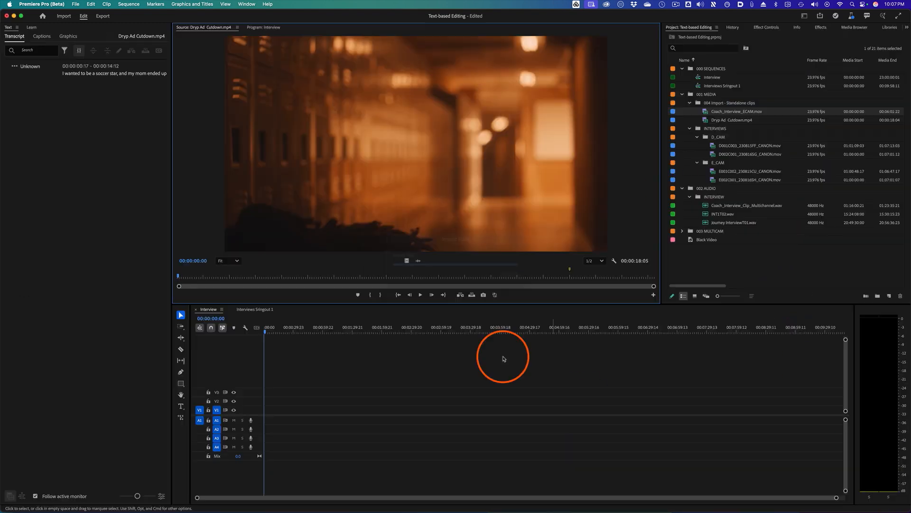
- Open Coach_Interview_ECAM in the source monitor and add it to the Interview sequence timeline
double_click(726, 113)
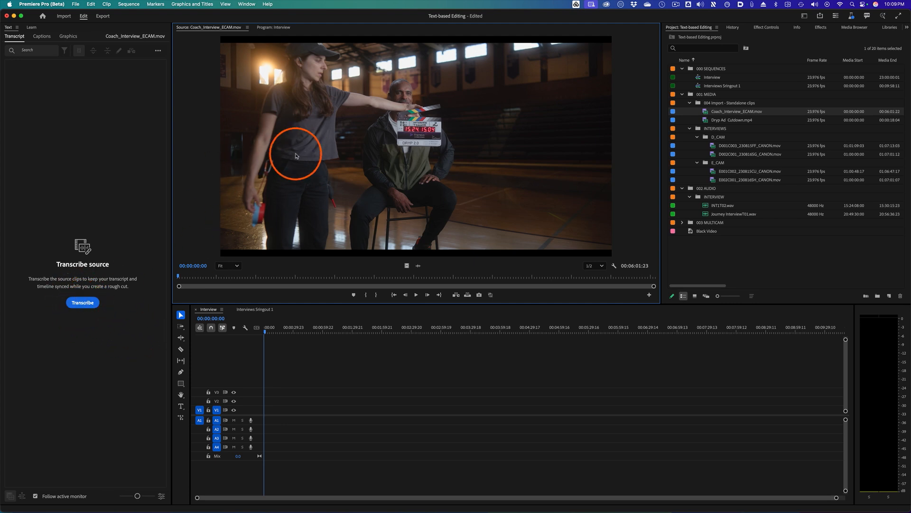
drag(720, 109, 266, 411)
drag(288, 331, 322, 332)
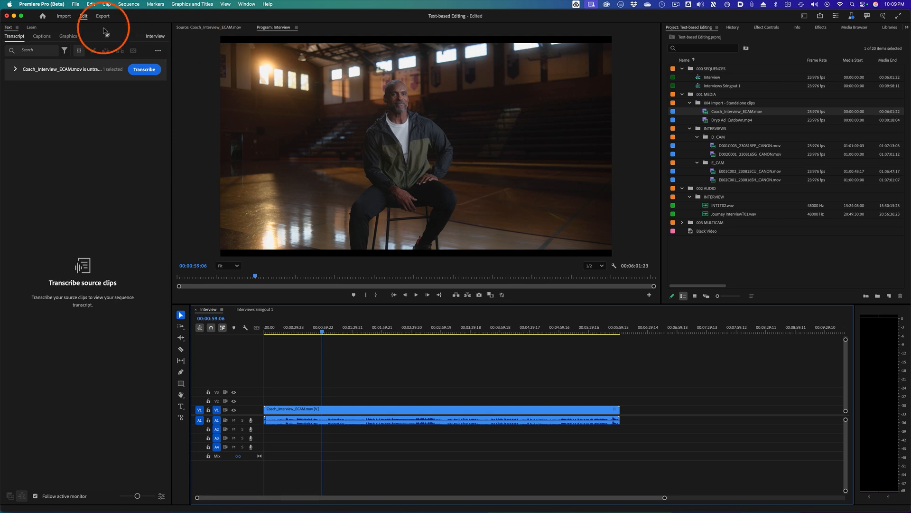
- Import the Athlete Interview - standalone clip and open it in the source monitor
click(64, 16)
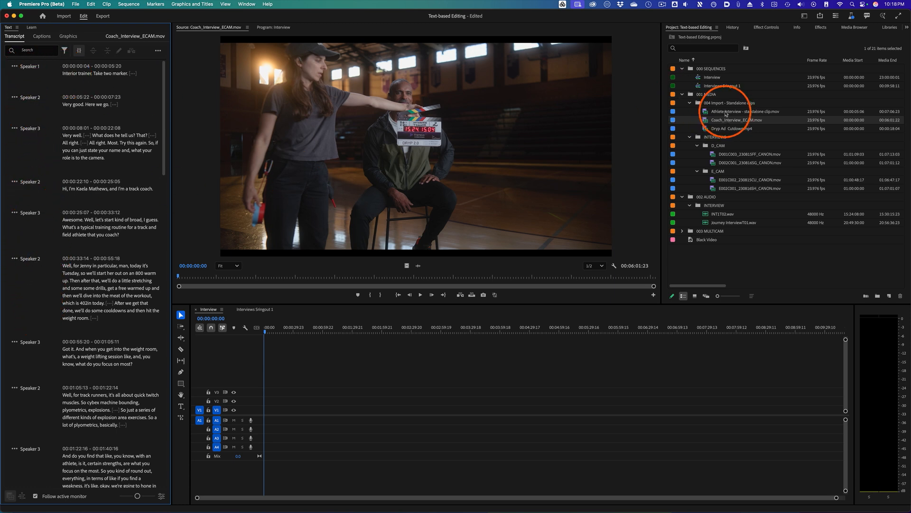
double_click(706, 112)
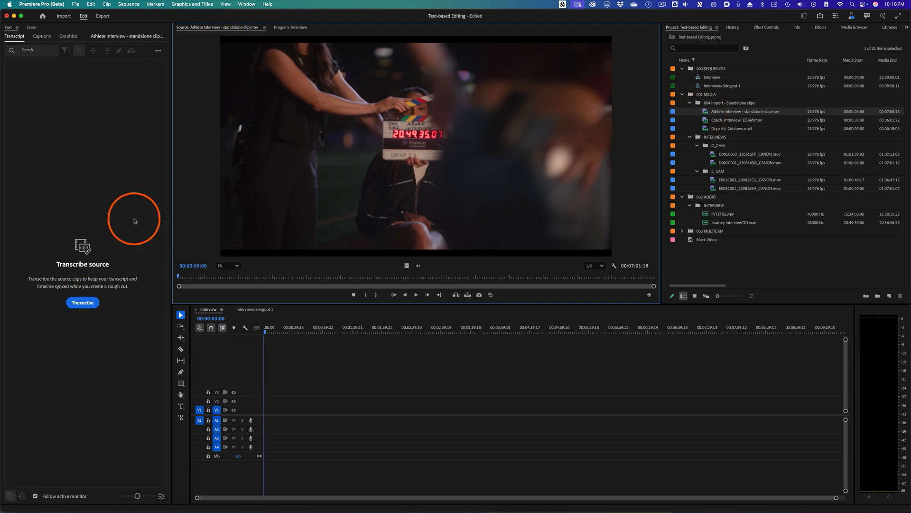
- Open Coach_Interview_ECAM in the source monitor to show its transcript instead of transcribing the standalone clip
click(80, 304)
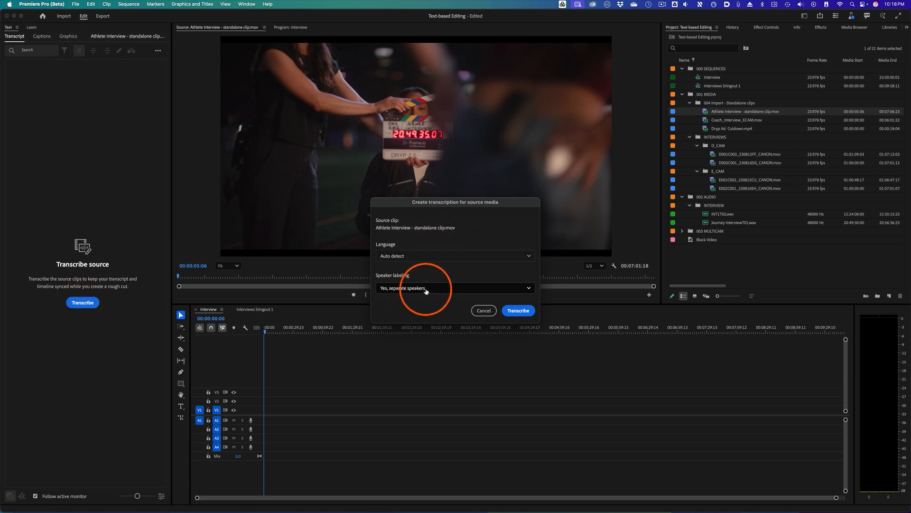
click(484, 311)
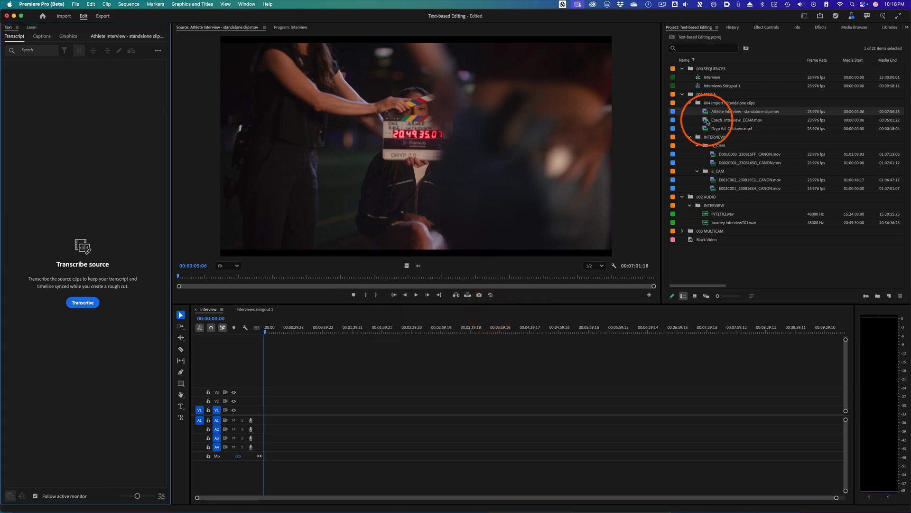
double_click(738, 120)
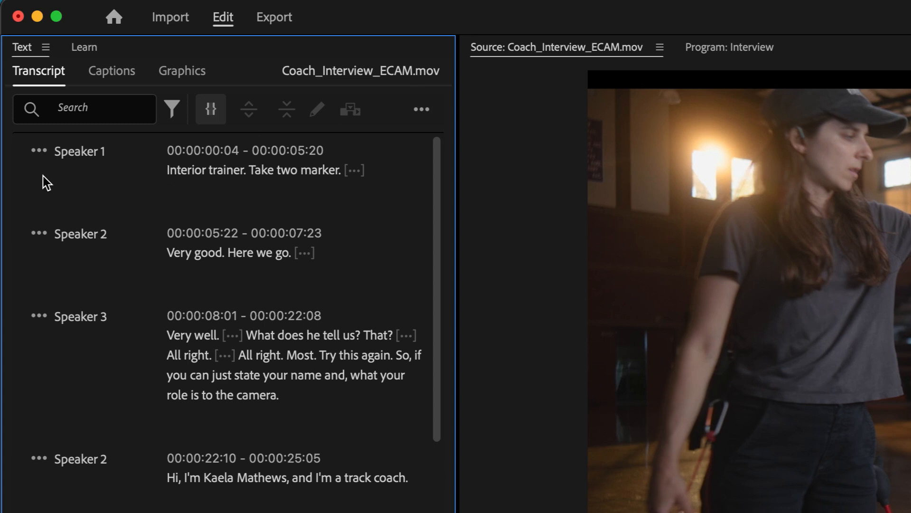
- Rename the clip's speakers to Director, Keeland and Interviewer
click(34, 150)
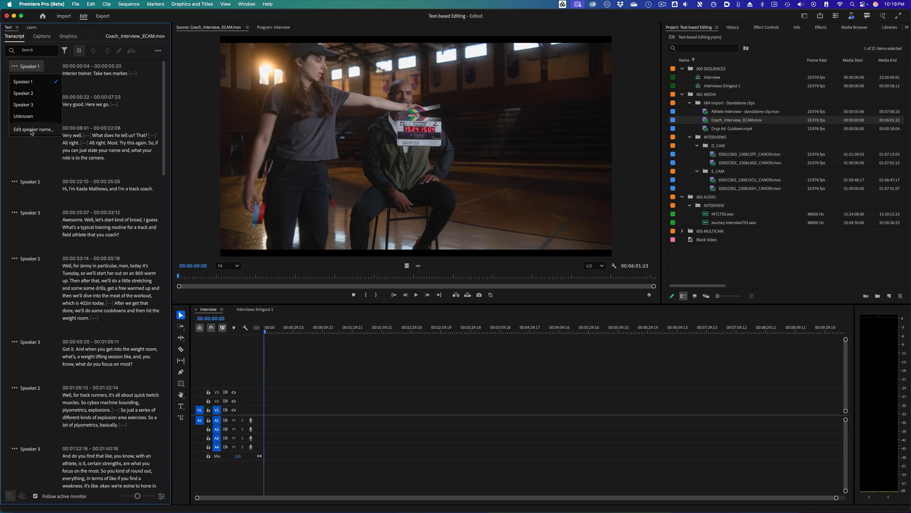
click(88, 318)
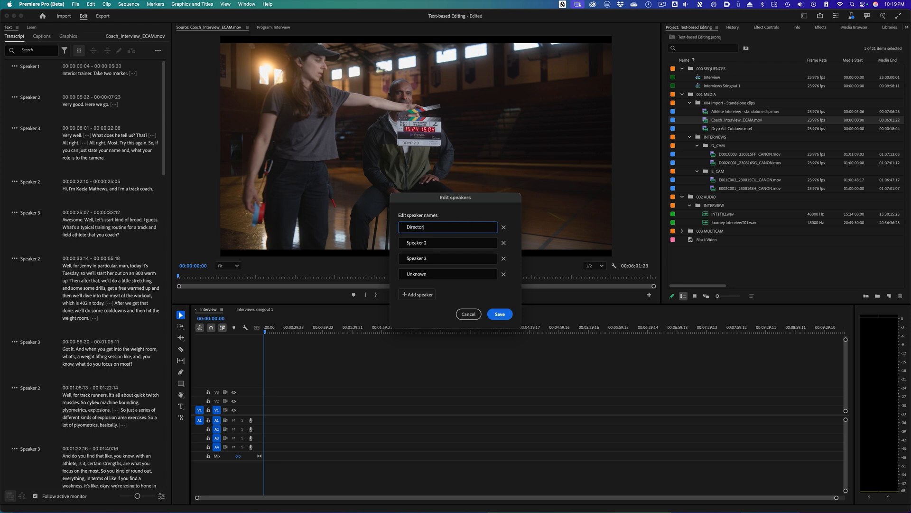
click(440, 241)
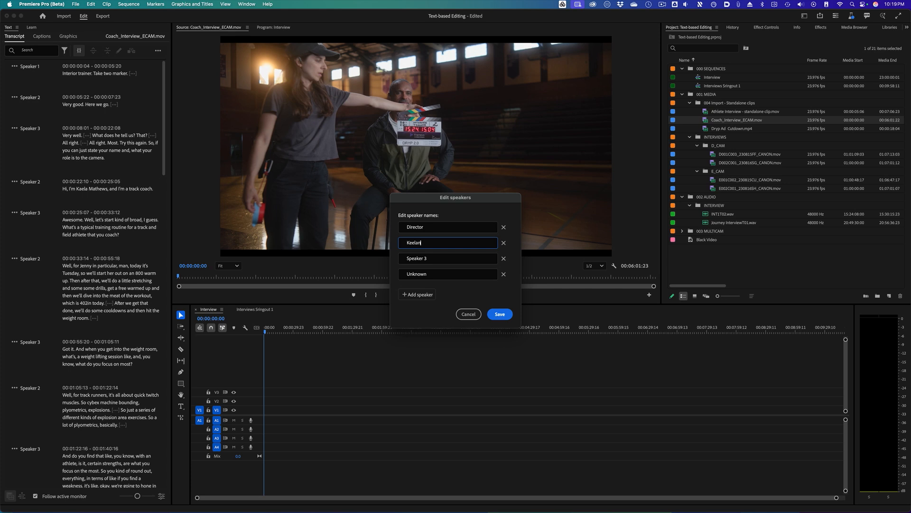
click(430, 258)
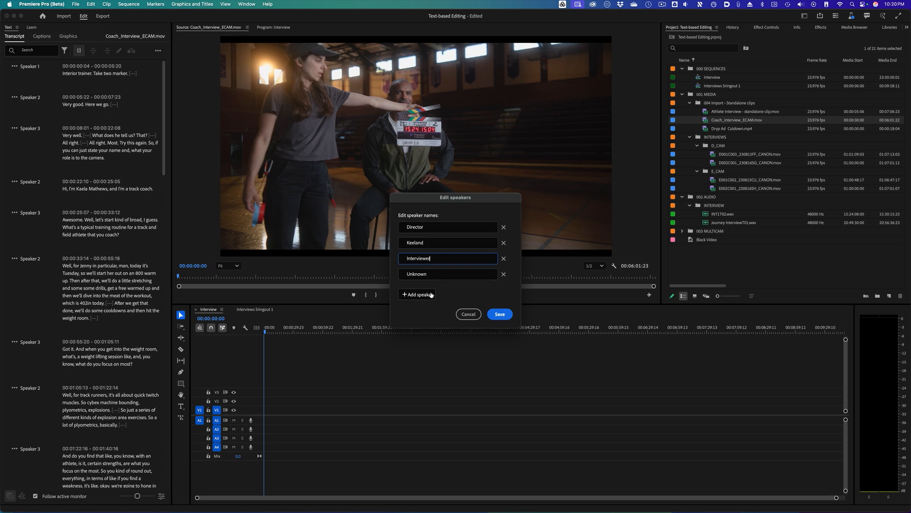
click(498, 314)
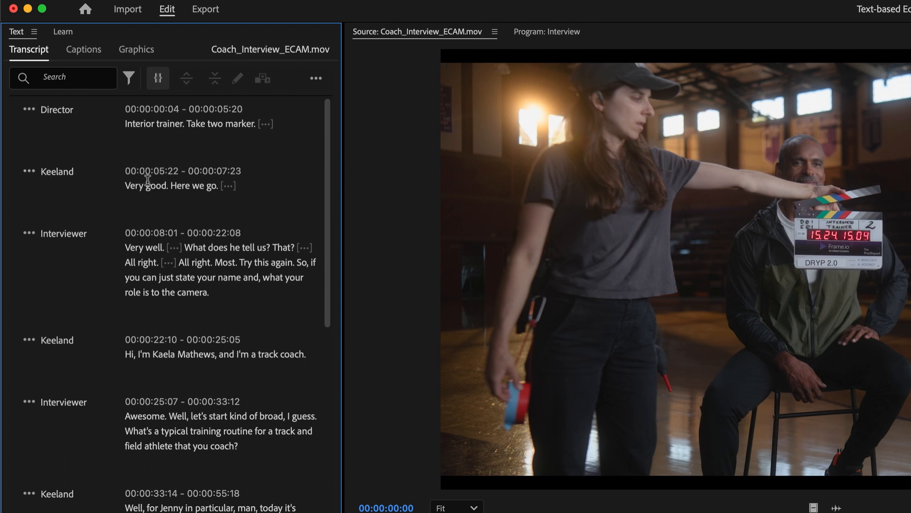
- Reassign the second transcript segment's speaker to Unknown
click(29, 172)
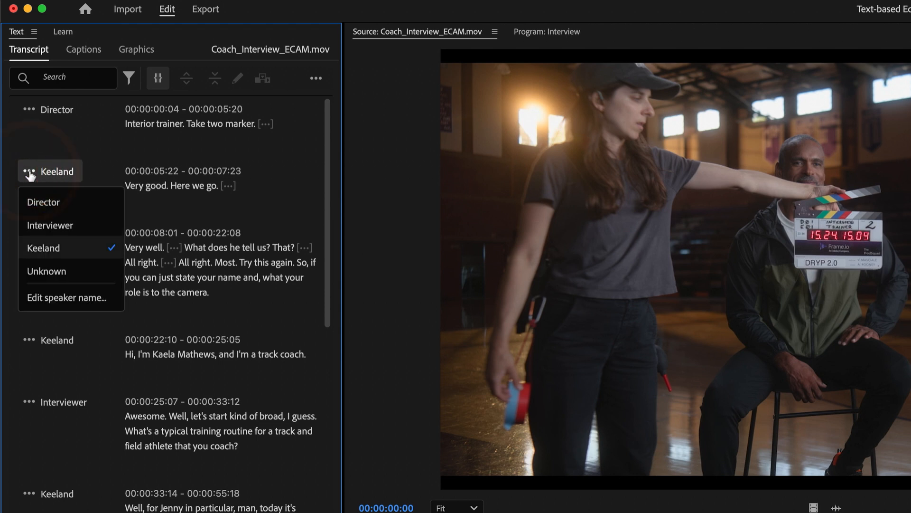
click(65, 201)
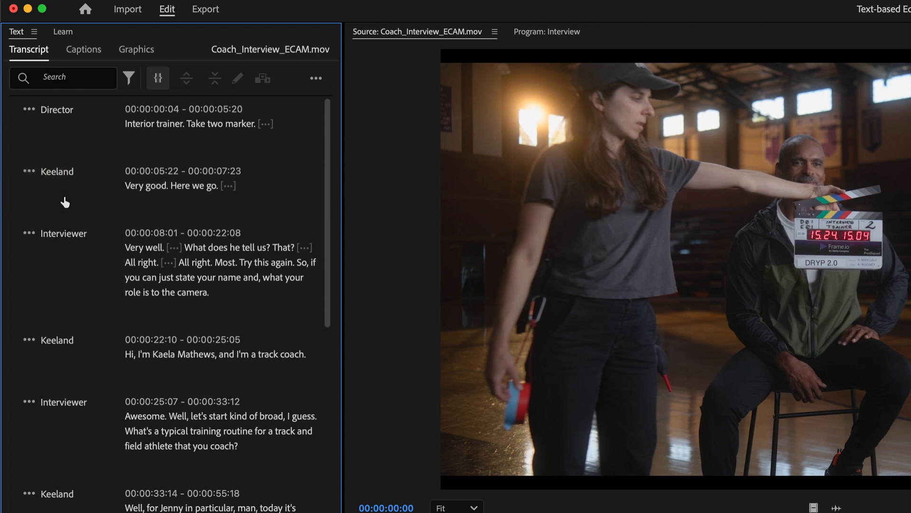
click(37, 179)
click(46, 268)
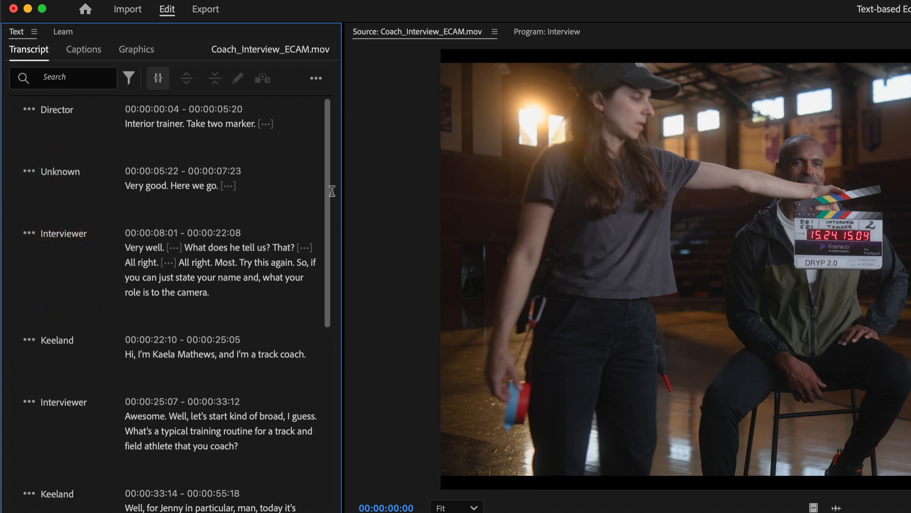
- Scroll through the clip transcript and inspect a pause marker
drag(332, 190, 335, 437)
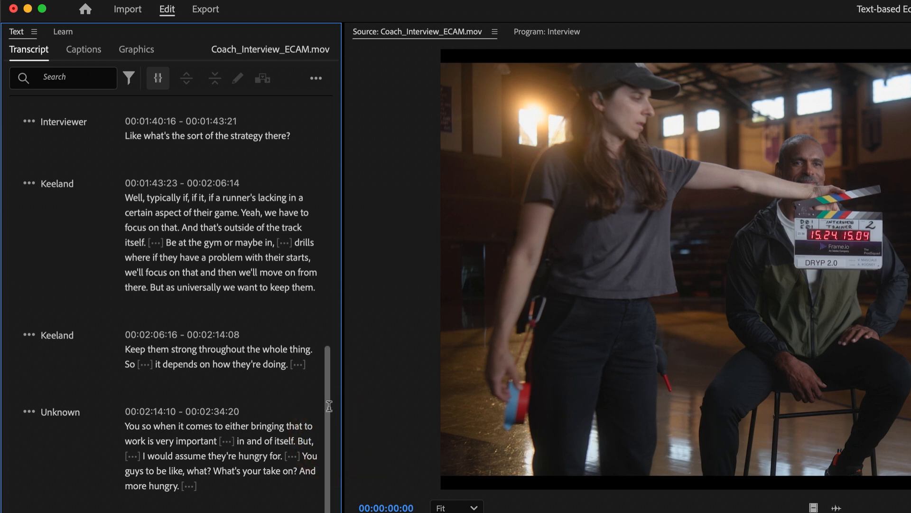
drag(329, 406, 332, 102)
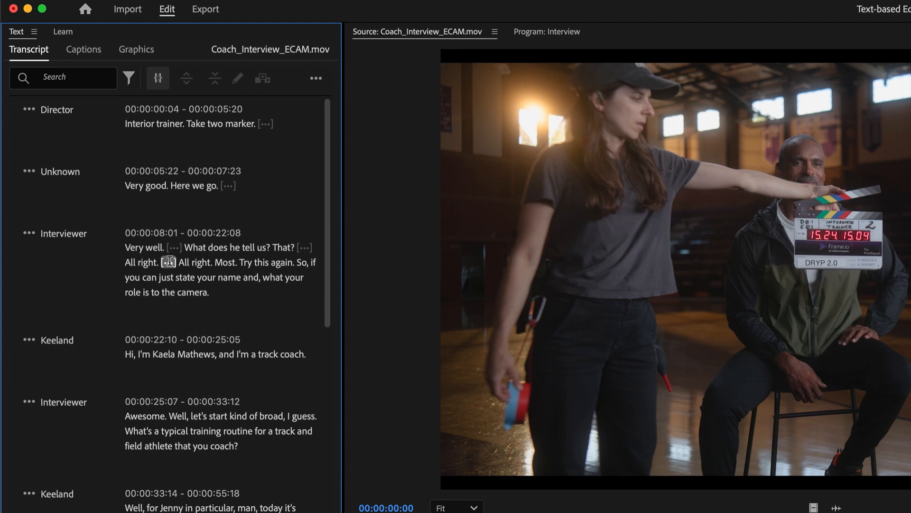
mouse_move(169, 262)
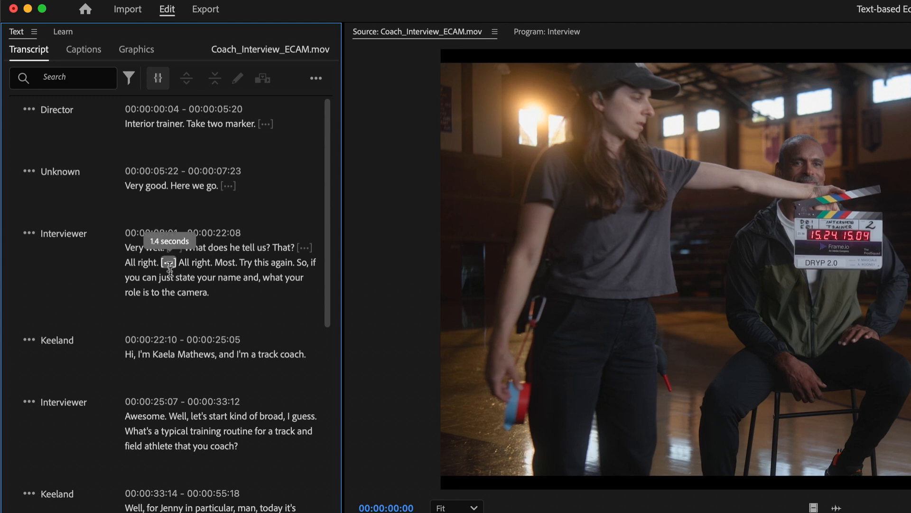
mouse_move(306, 244)
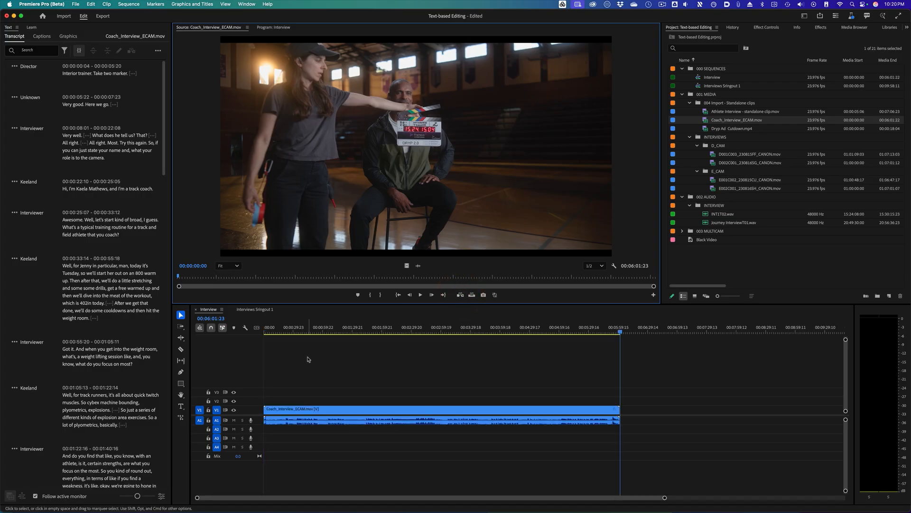
- Switch the transcript between the Interview sequence and its Coach_Interview_ECAM clip opened in the source monitor
click(293, 330)
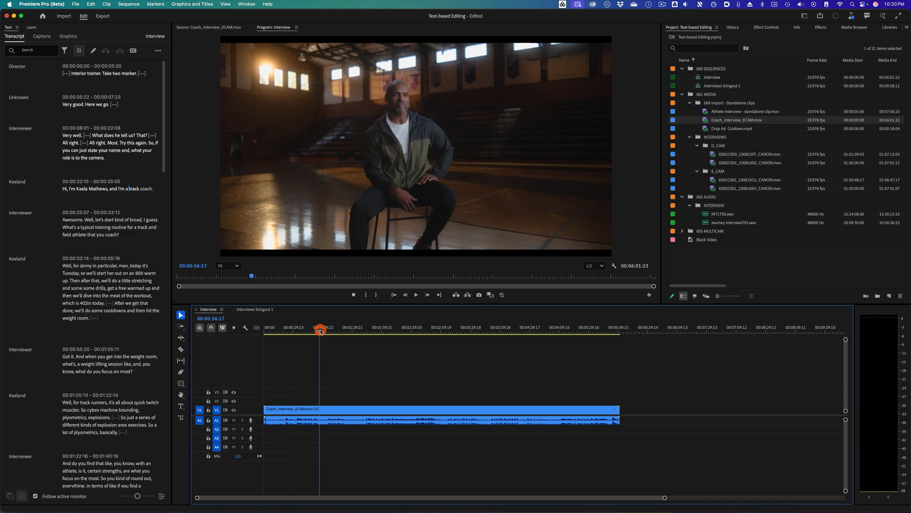
click(262, 327)
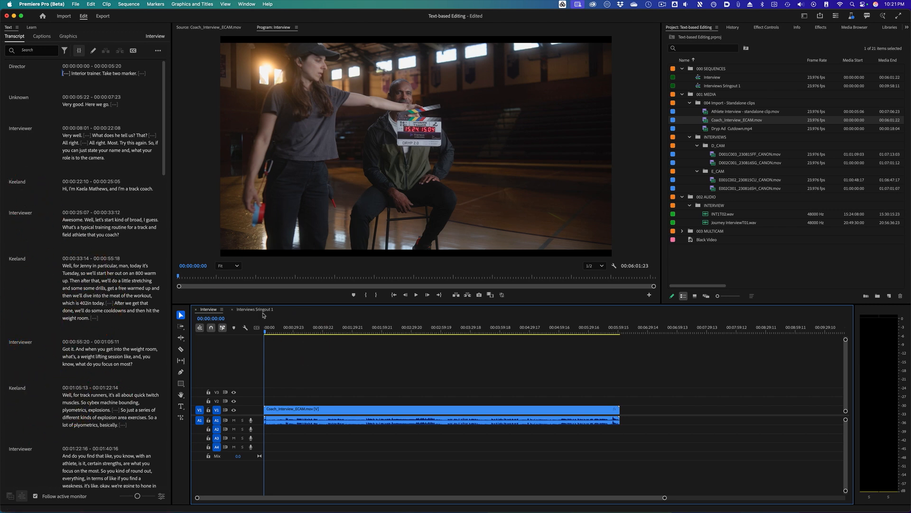
double_click(299, 414)
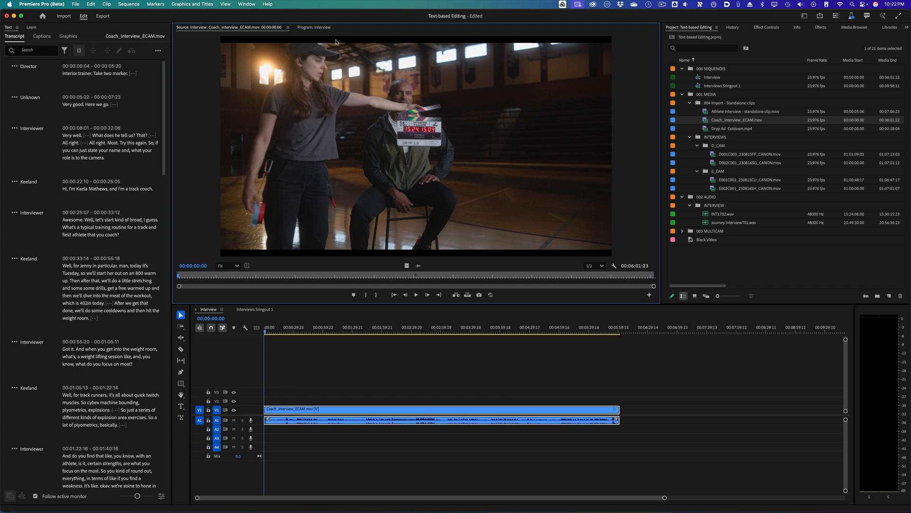
click(214, 28)
- Open Dryp Ad Cutdown.mp4 in the source monitor, scrub through it, and return to the Interview program monitor
double_click(707, 128)
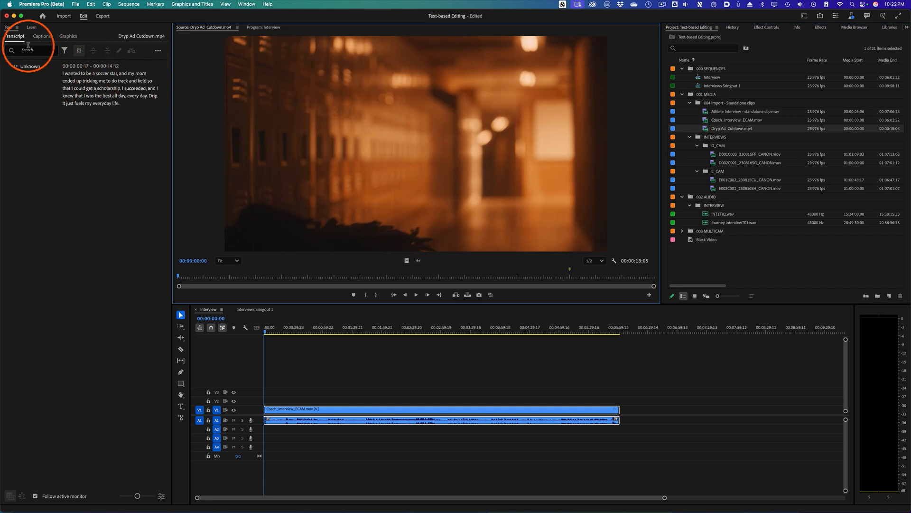
drag(209, 276, 317, 276)
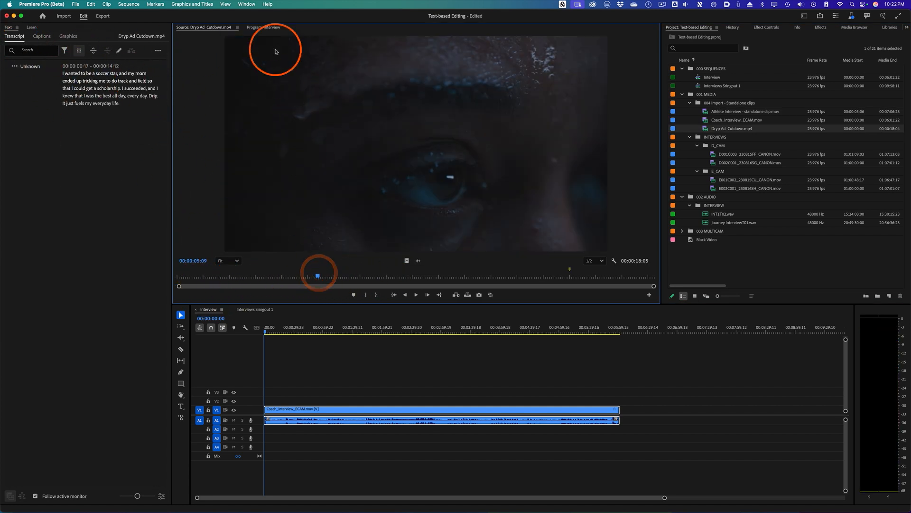
click(260, 27)
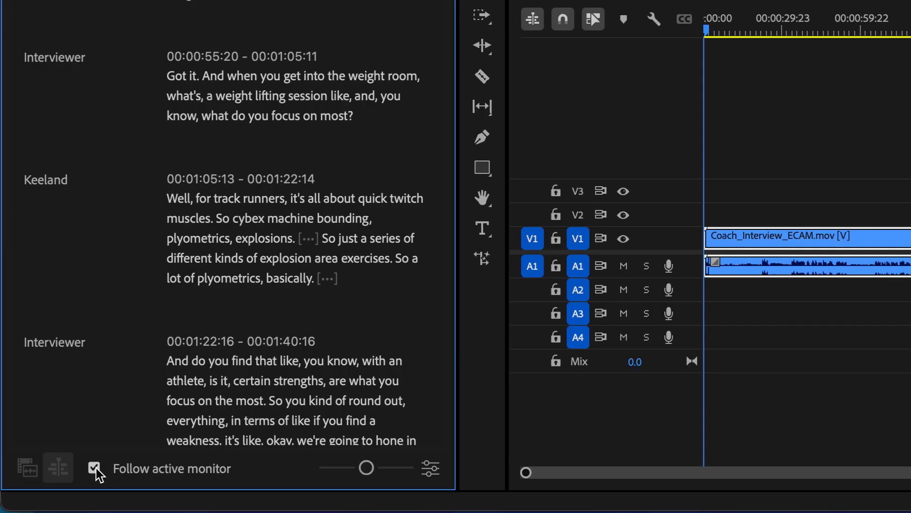
- Toggle Follow active monitor and switch the transcript between the sequence and the selected monitor's clip
click(36, 495)
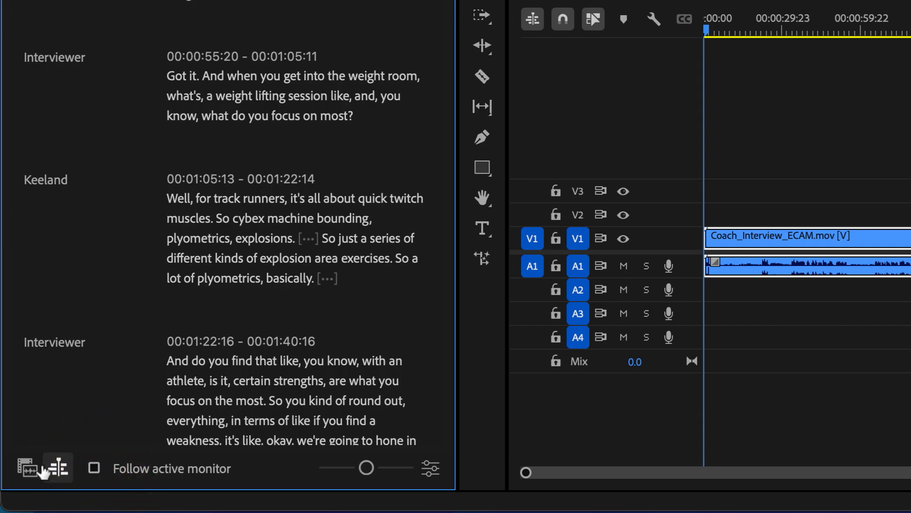
click(28, 470)
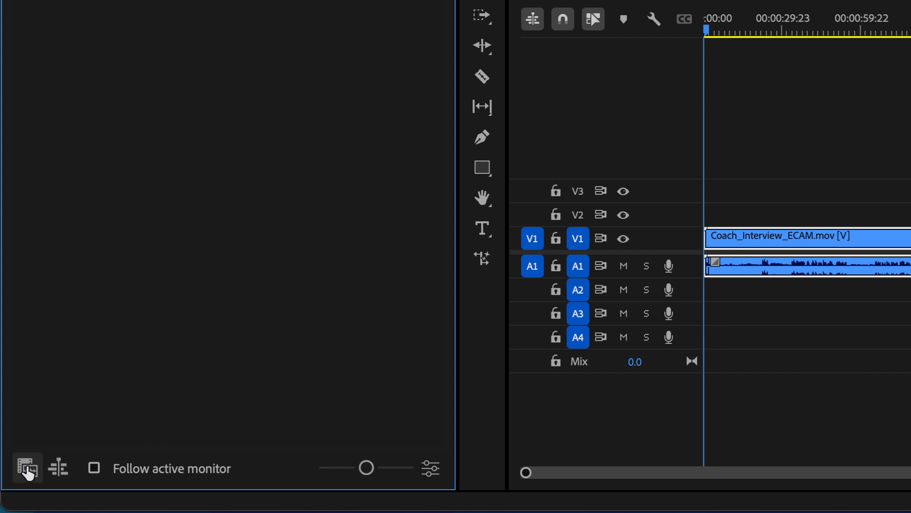
click(58, 473)
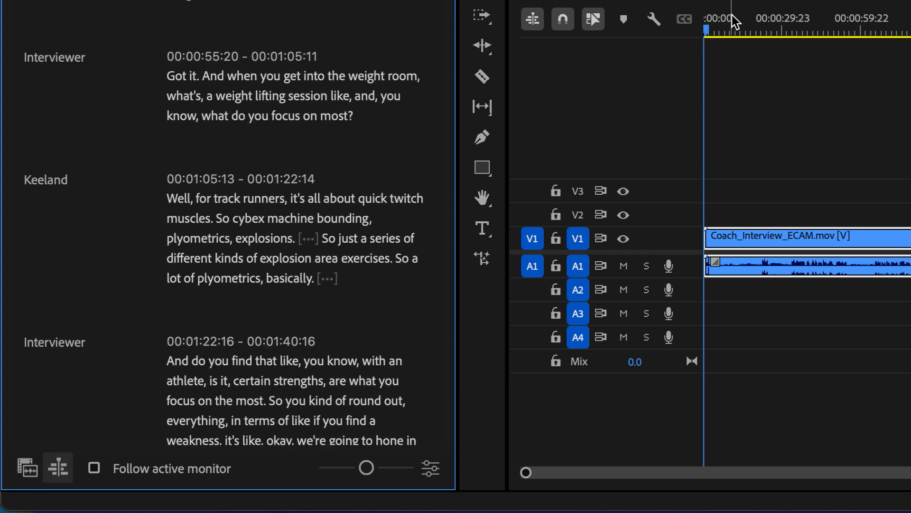
drag(838, 29, 748, 30)
click(94, 468)
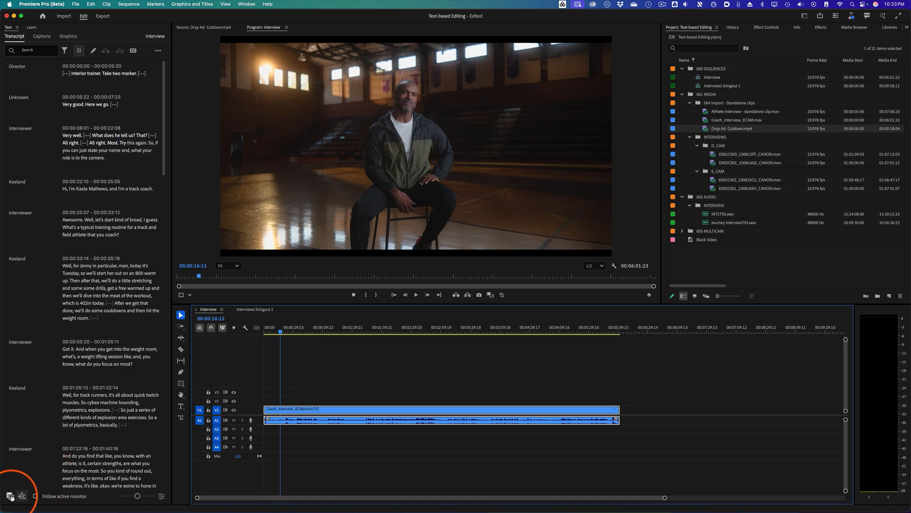
click(22, 495)
click(23, 496)
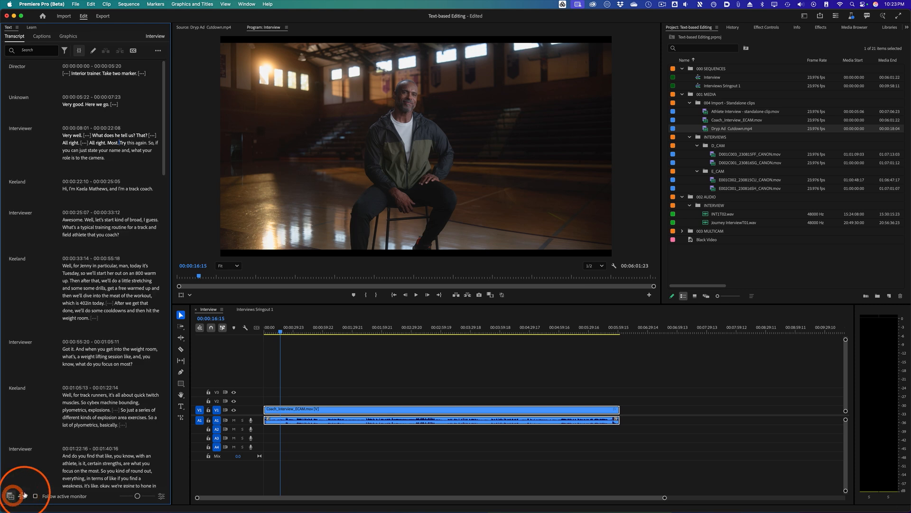
click(11, 496)
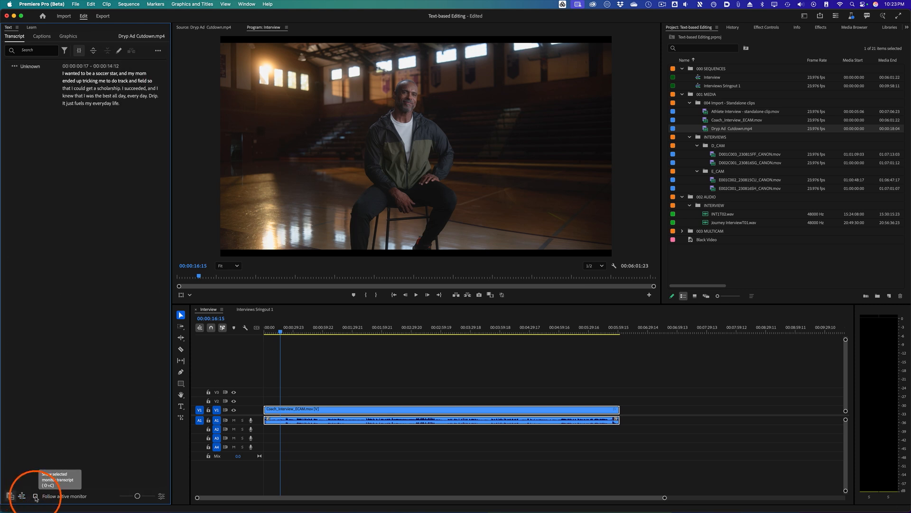
click(35, 496)
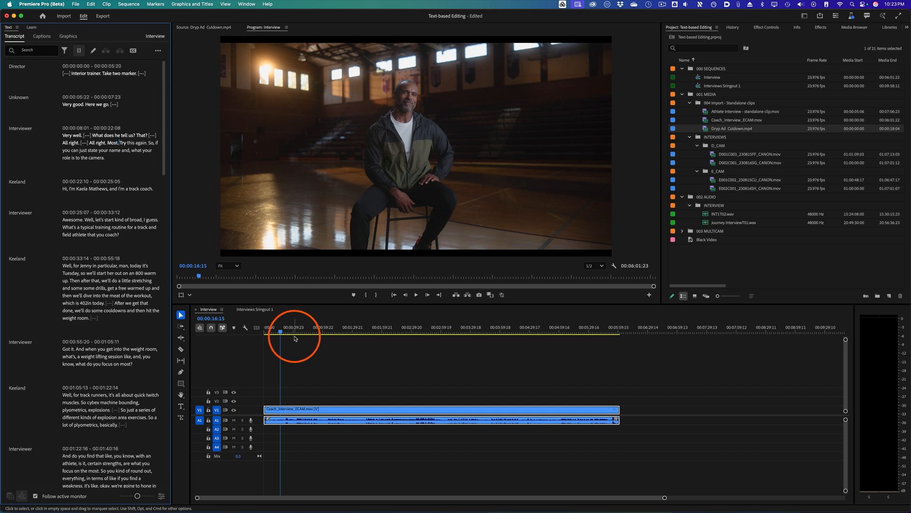
- Play the Interview sequence from the start and jump playback to passages from the ruler and transcript text
click(266, 327)
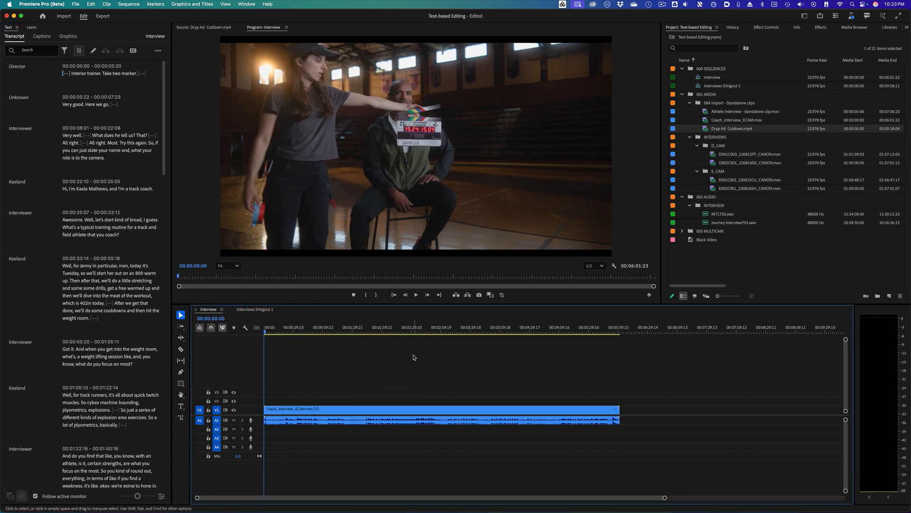
key(space)
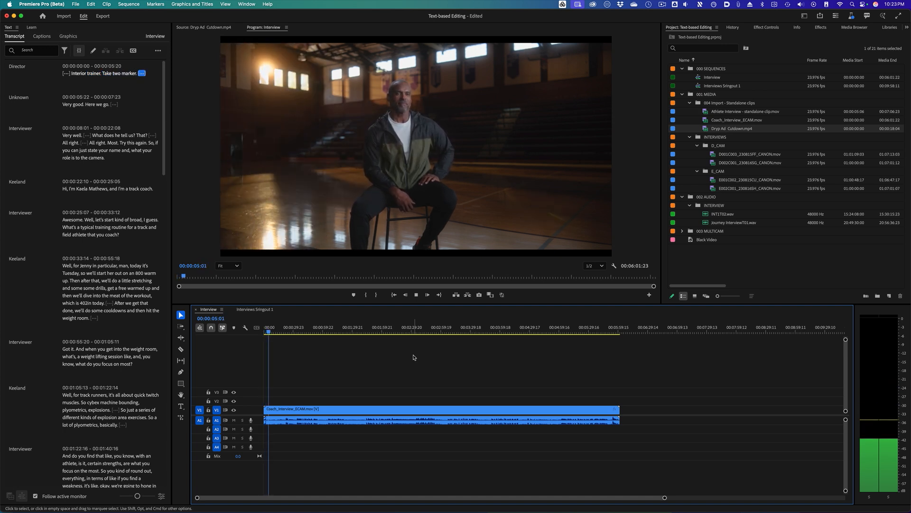
key(XF86AudioRaiseVolume)
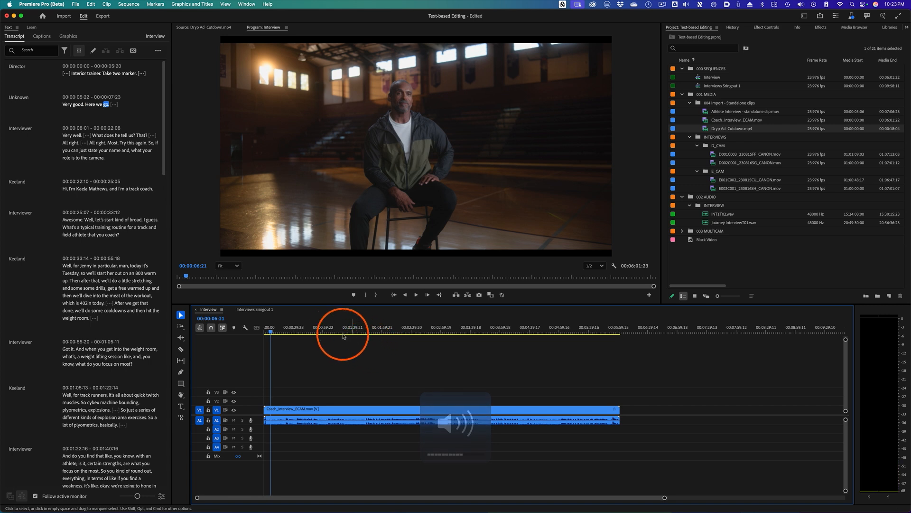
click(325, 330)
click(332, 330)
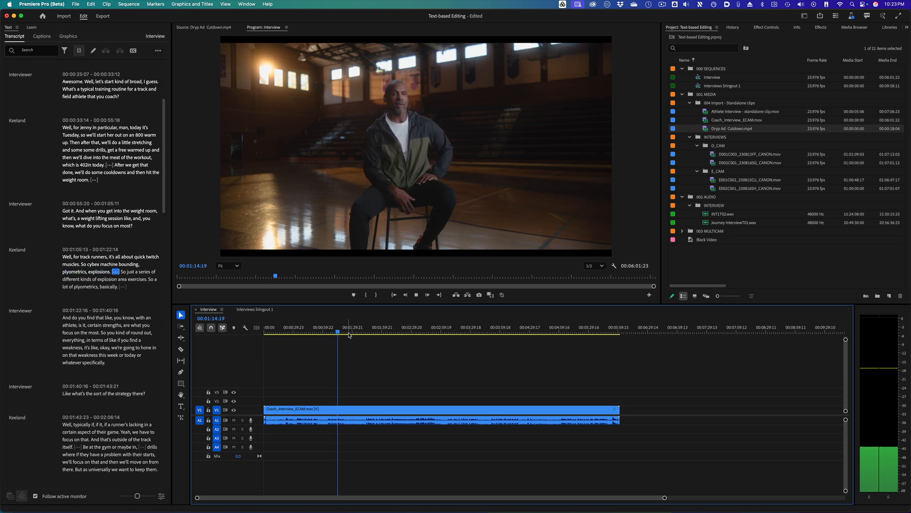
click(107, 279)
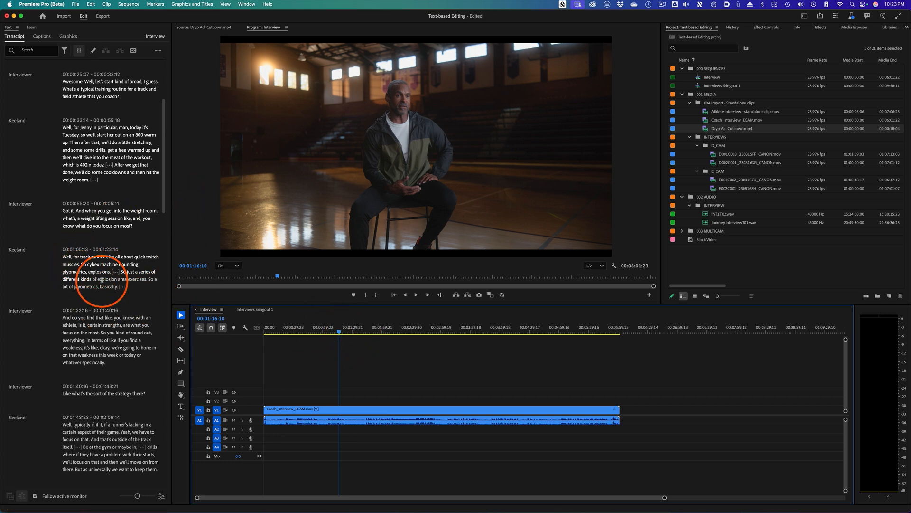
- Stop playback and turn off Follow active monitor
key(space)
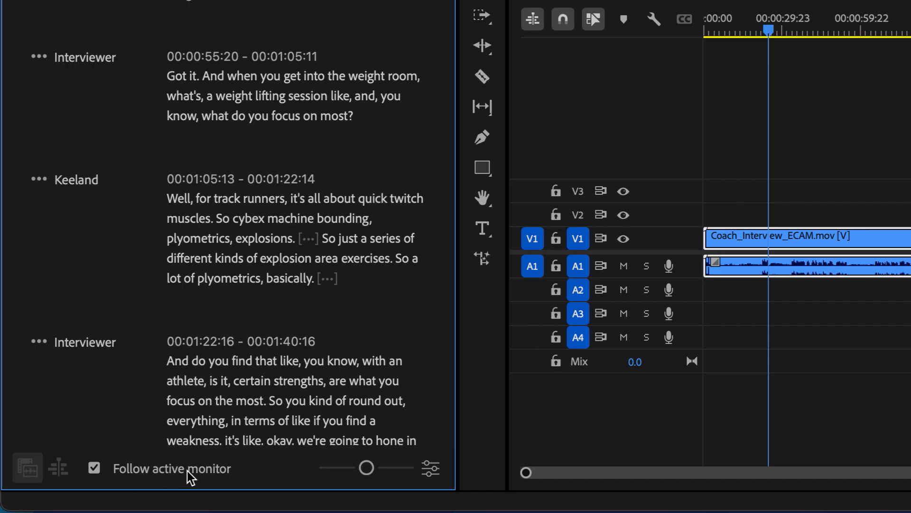
click(93, 468)
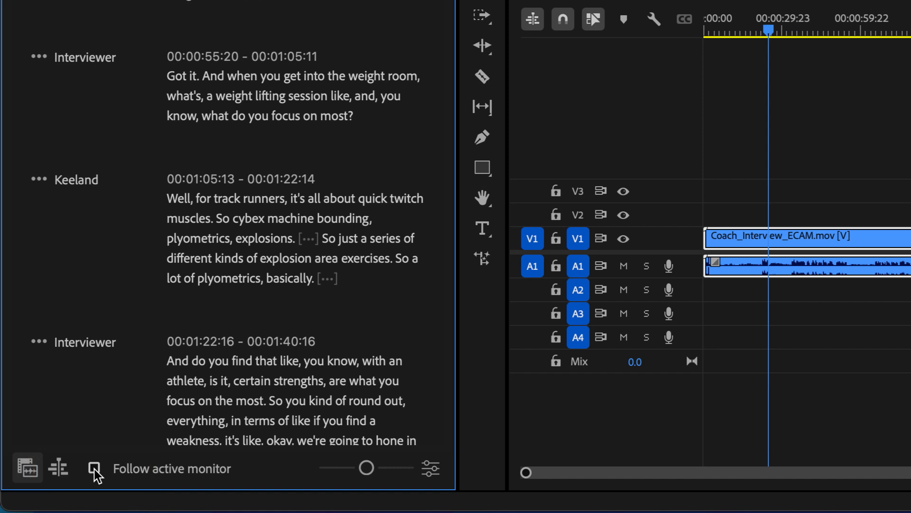
- Turn Follow active monitor back on and try larger and smaller transcript font sizes, settling on a medium size
click(94, 468)
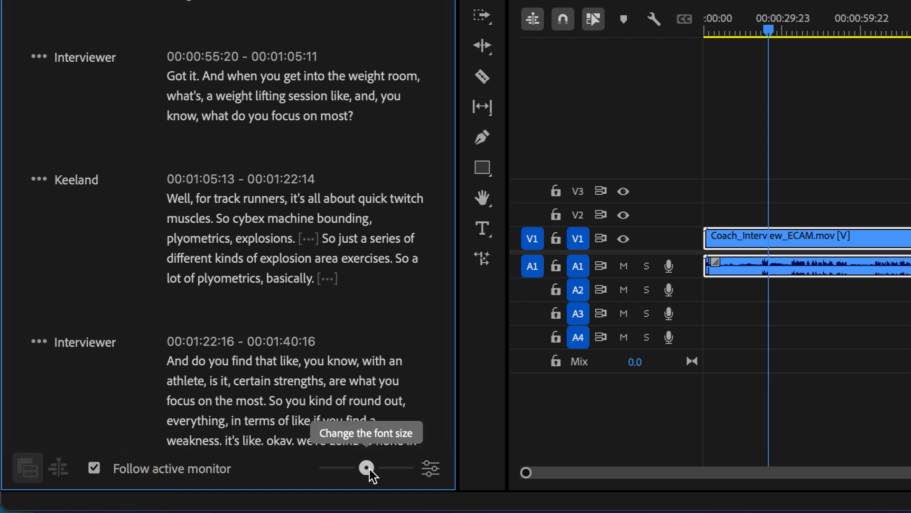
drag(367, 468, 404, 468)
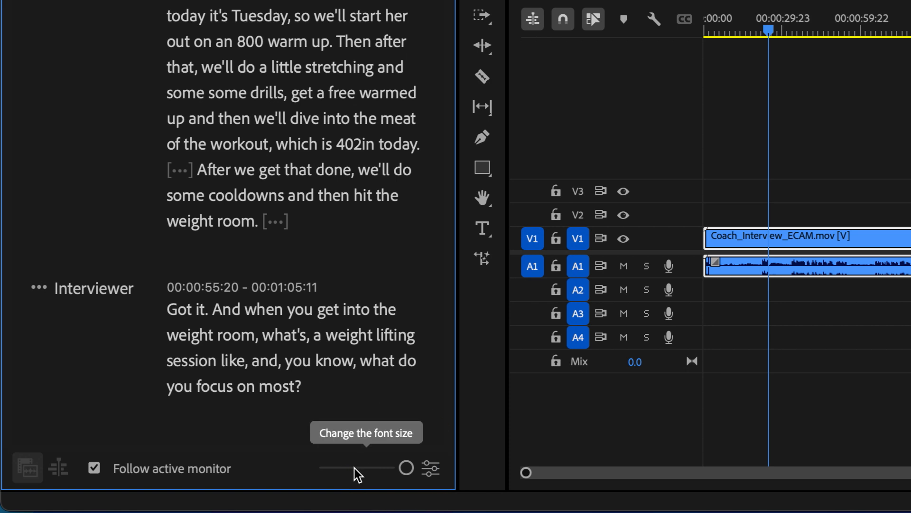
click(333, 469)
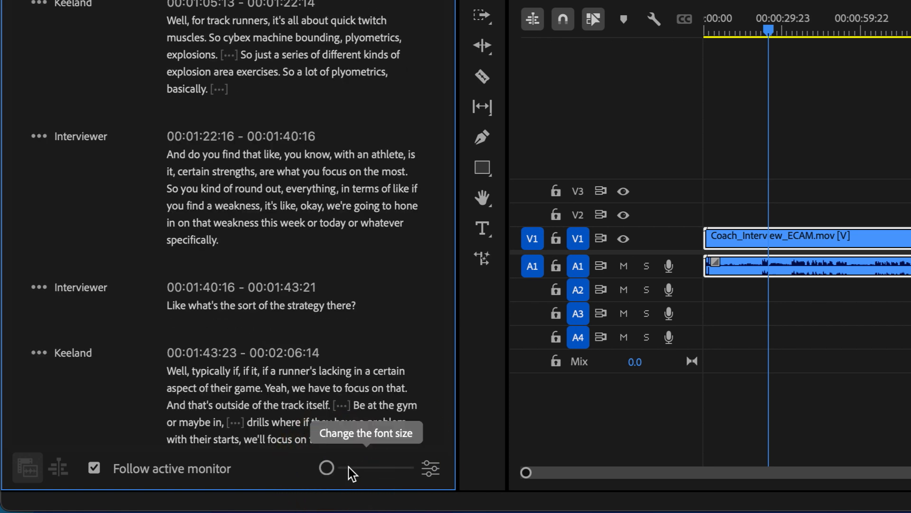
click(365, 469)
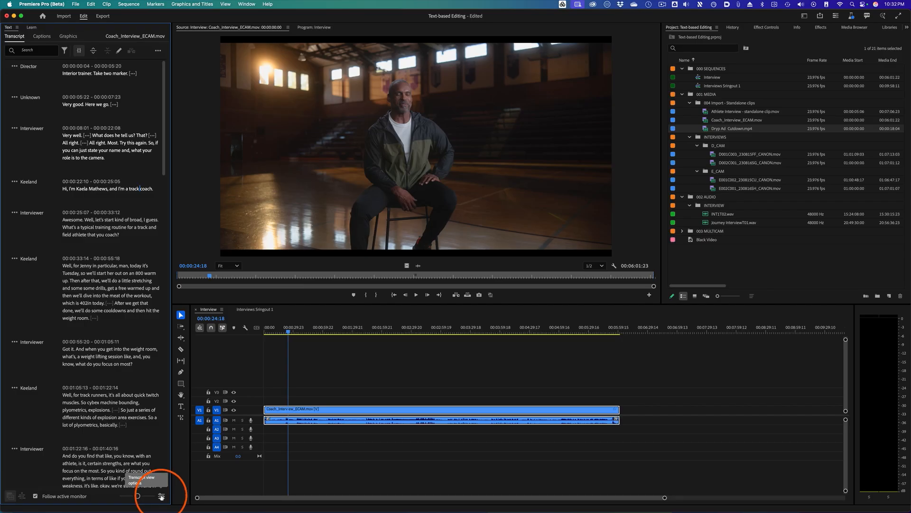
- In the transcript view options, set the minimum pause length to 0.88 seconds and show filler words
click(161, 496)
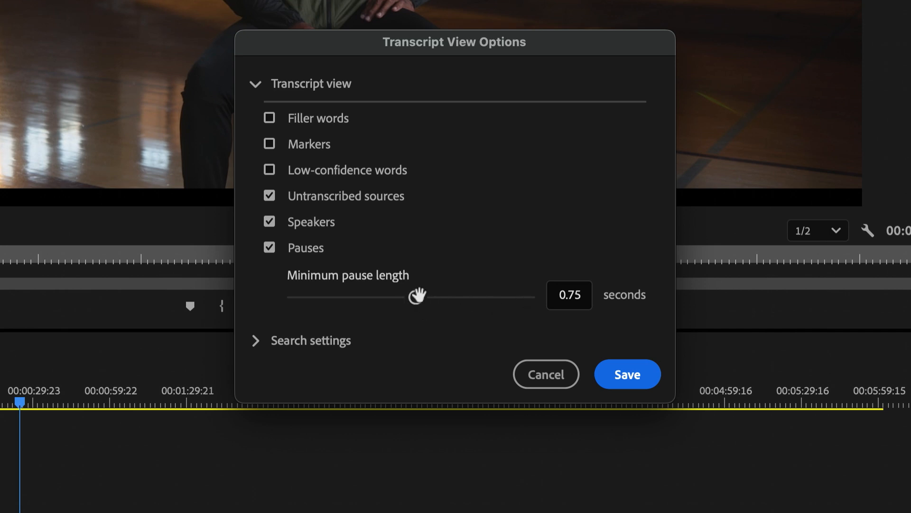
drag(417, 295, 427, 295)
click(258, 342)
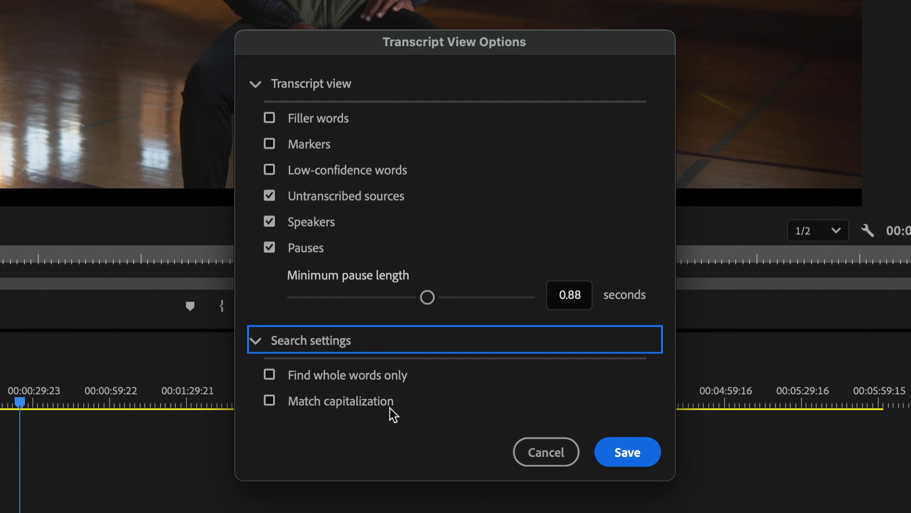
click(269, 375)
click(259, 340)
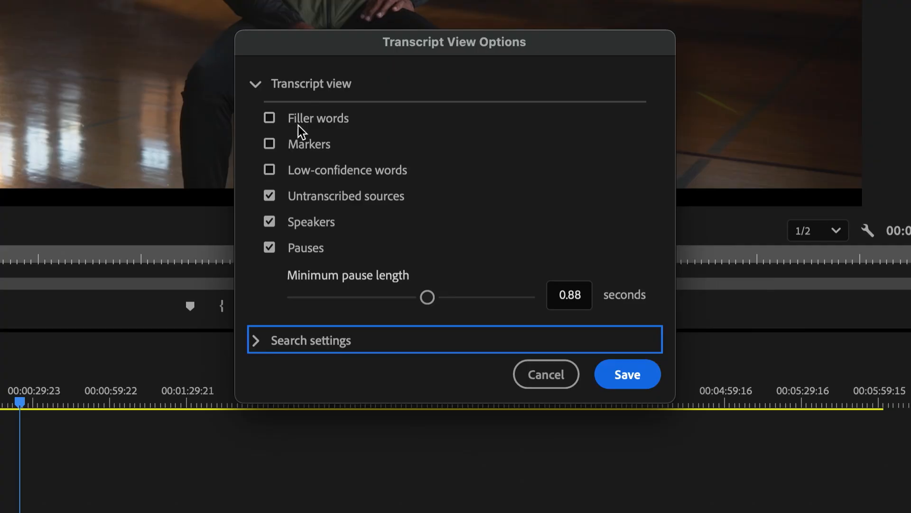
click(268, 117)
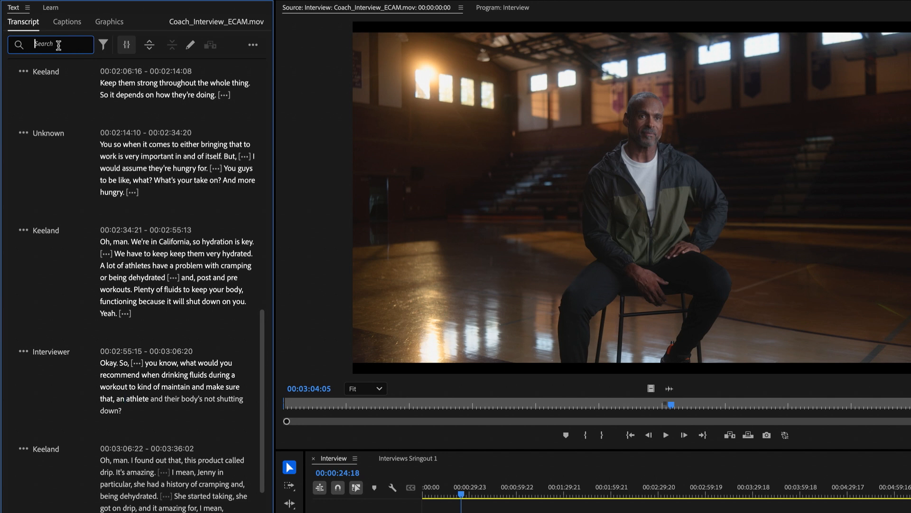
- Search the transcript for athlete and step back and forth through the matches
text(athlete)
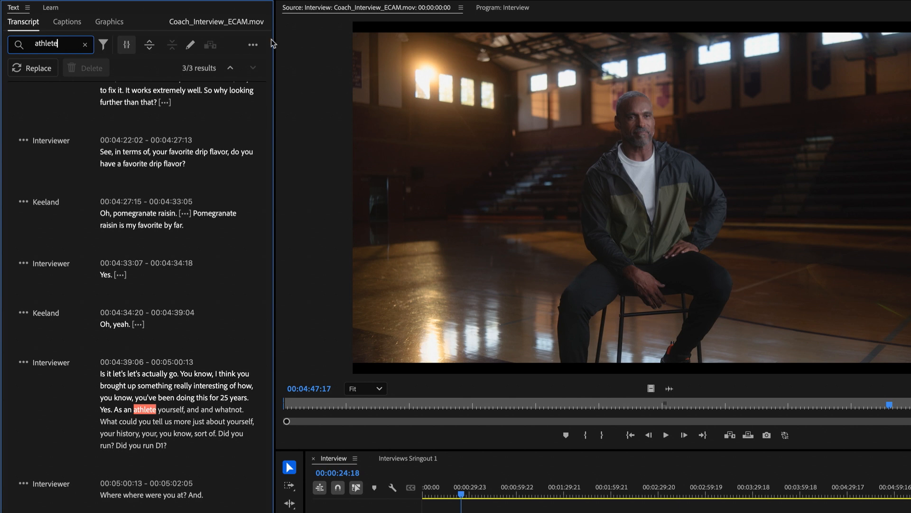
click(229, 68)
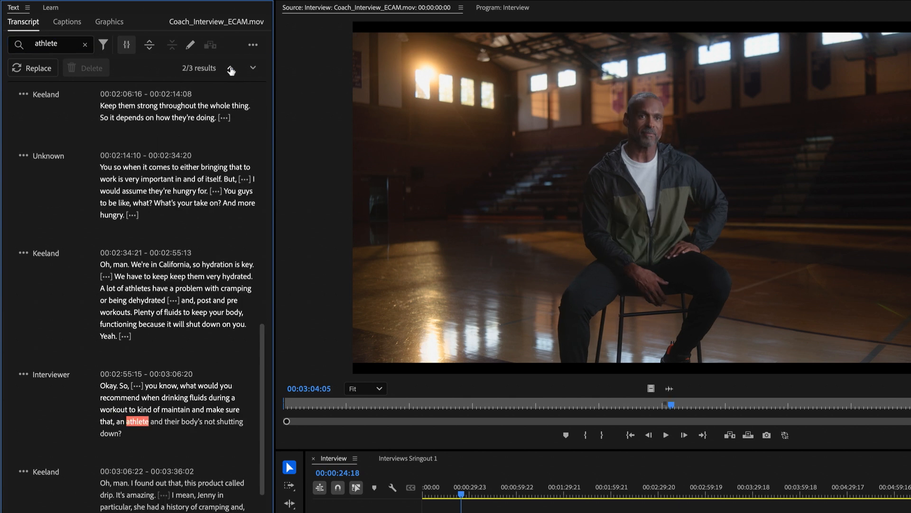
click(230, 69)
click(253, 68)
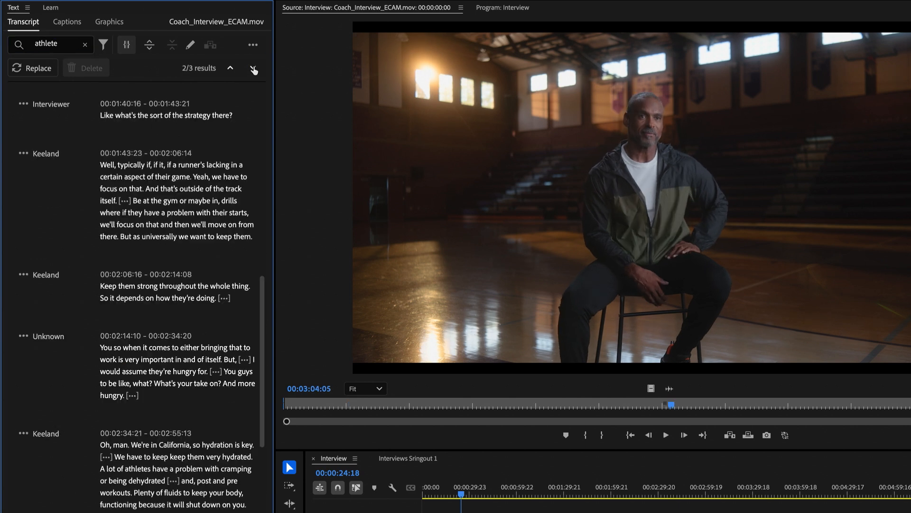
click(253, 69)
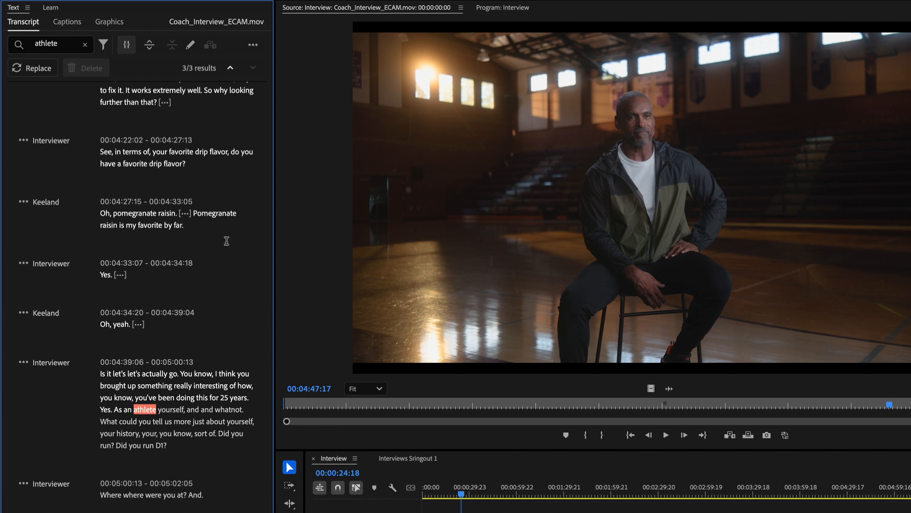
- Search the transcript for work, open the search settings, and look through the highlighted matches
click(85, 46)
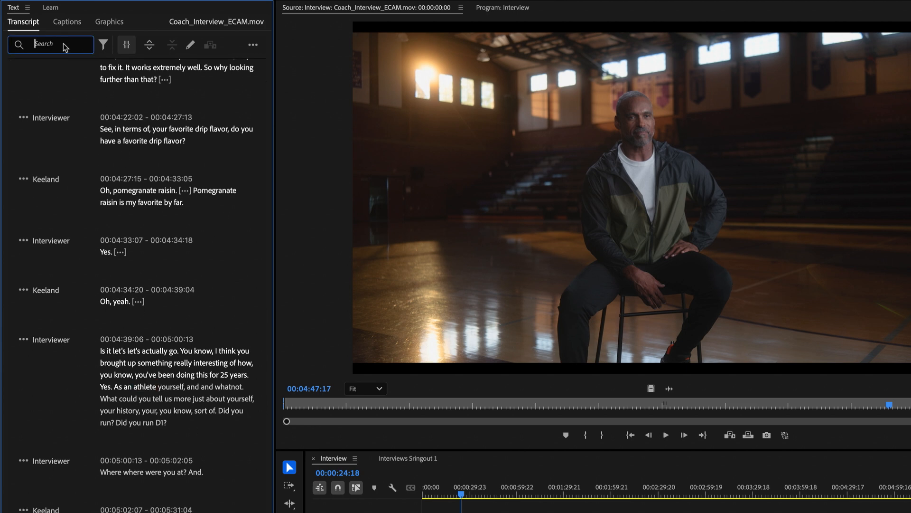
text(work)
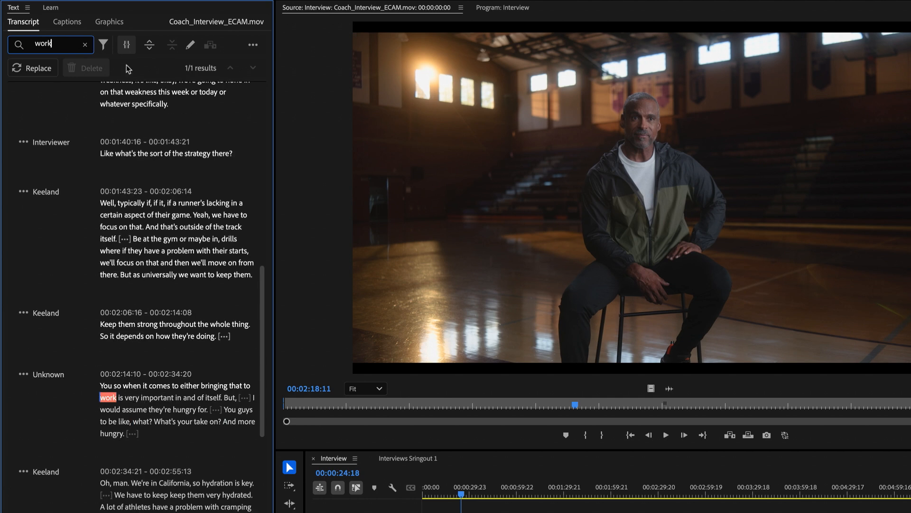
click(101, 44)
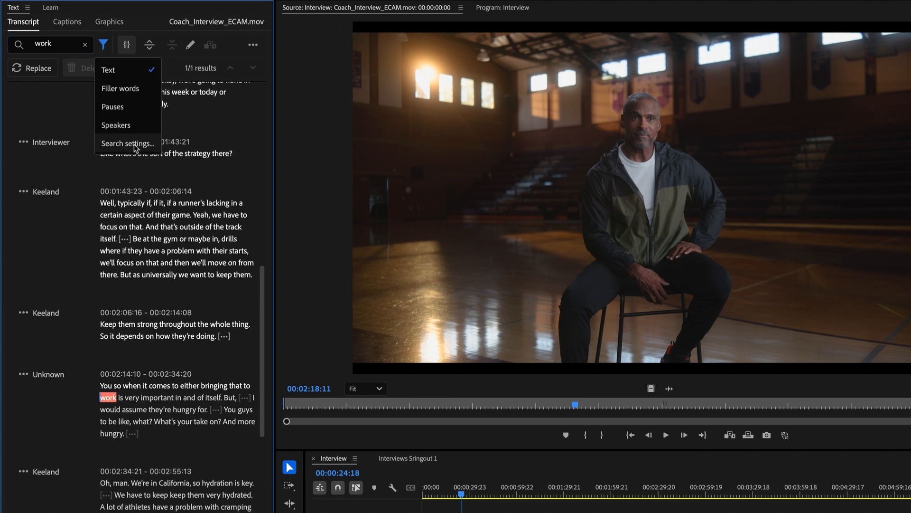
click(133, 145)
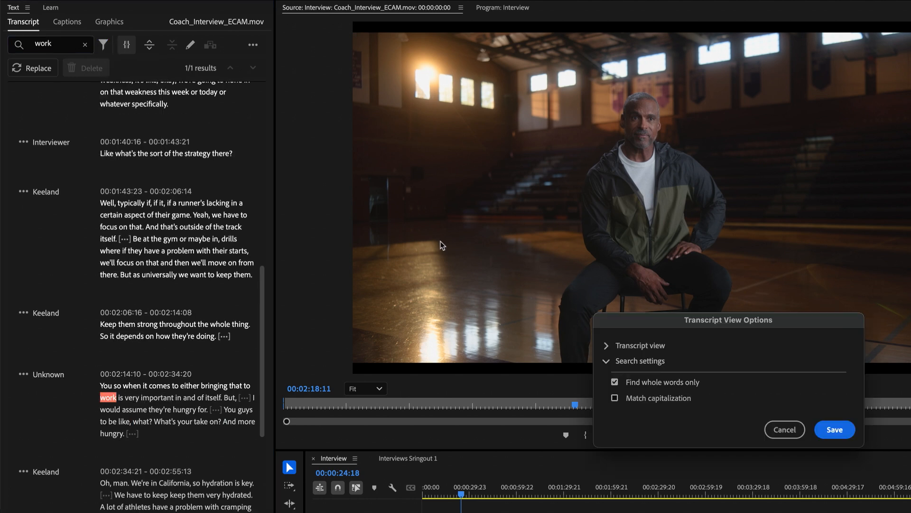
click(831, 429)
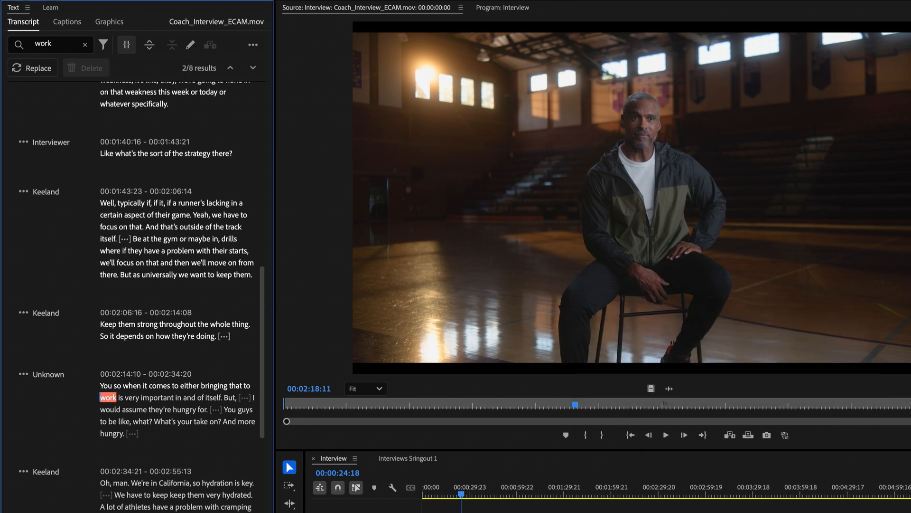
scroll(138, 480, down, 8)
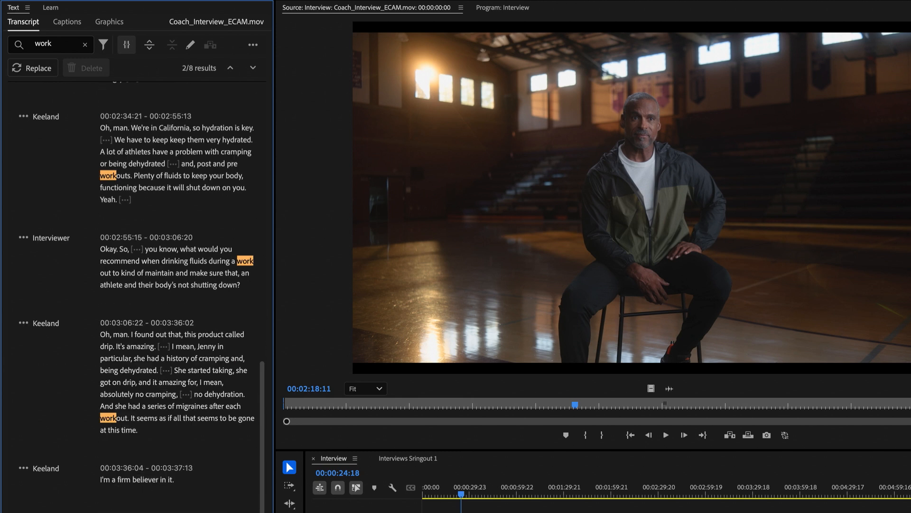
scroll(127, 76, up, 8)
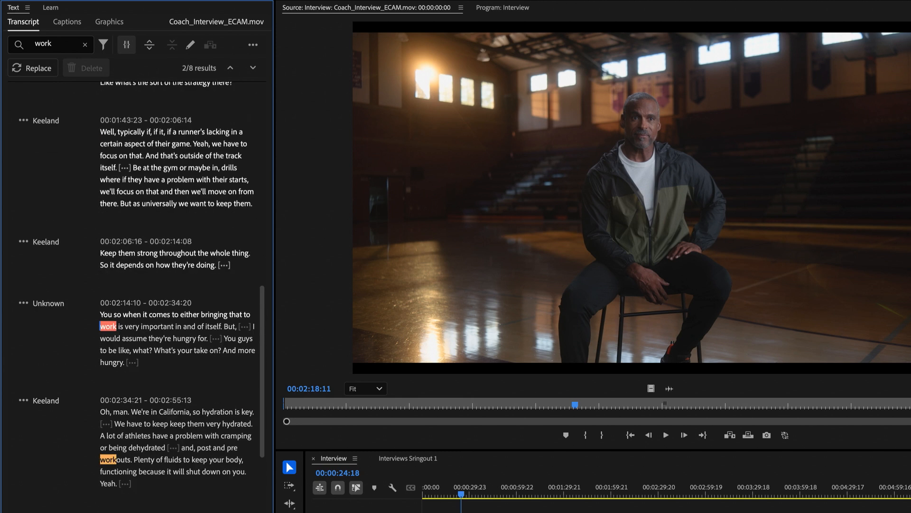
- Enable Find whole words only in the transcript search settings and save
click(103, 44)
click(138, 146)
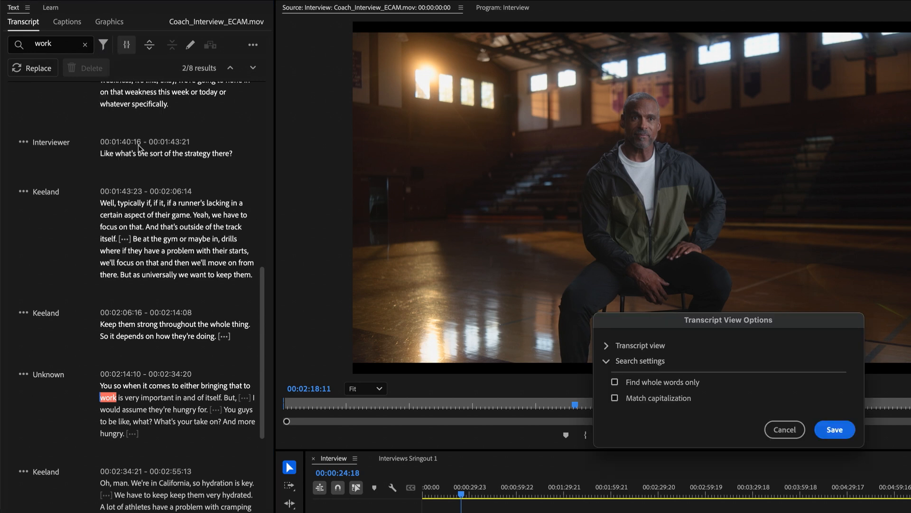
click(615, 382)
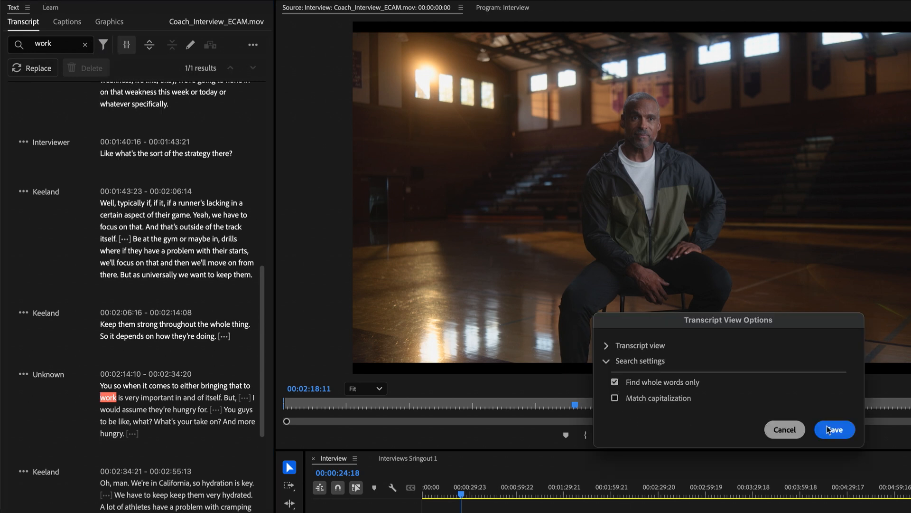
click(835, 429)
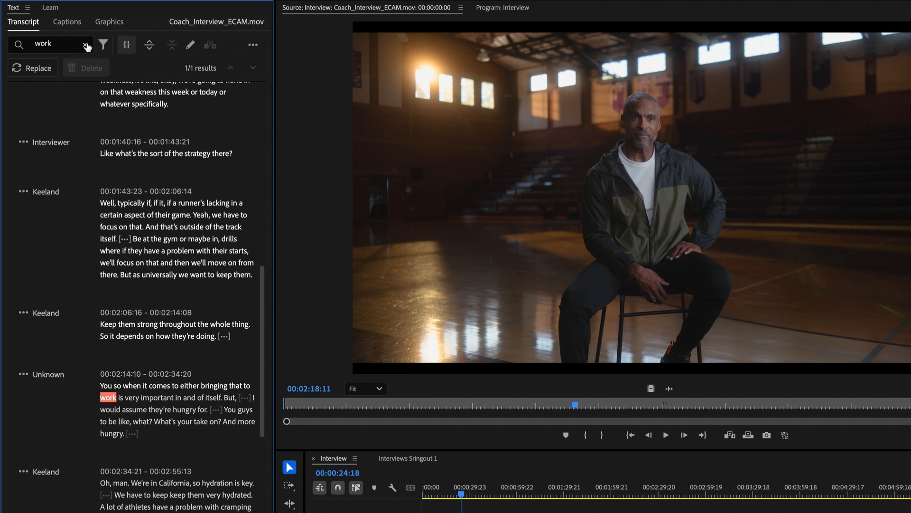
- Clear the search and filter the transcript to highlight filler words, scrolling through the results
click(85, 45)
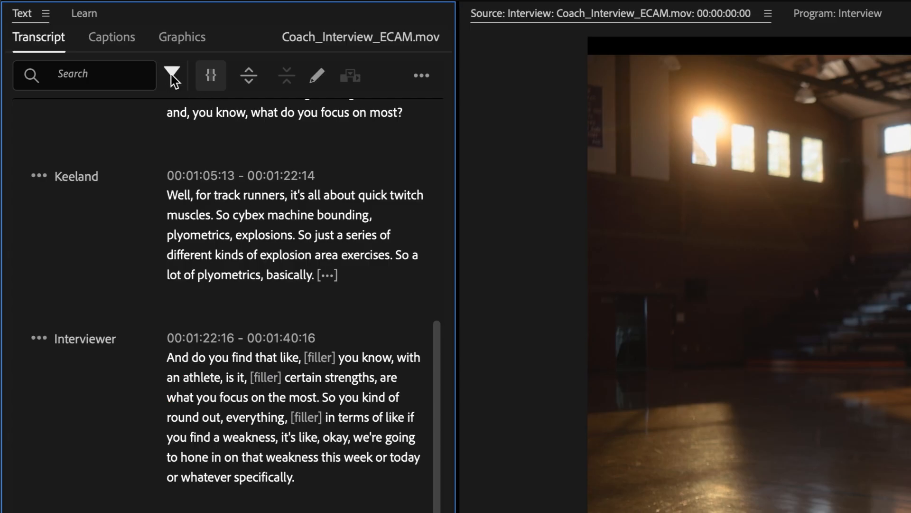
click(172, 76)
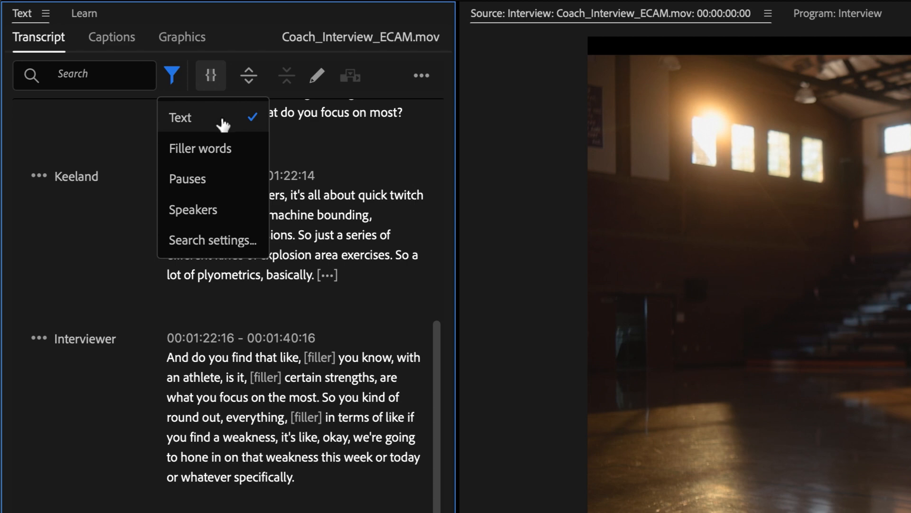
click(199, 149)
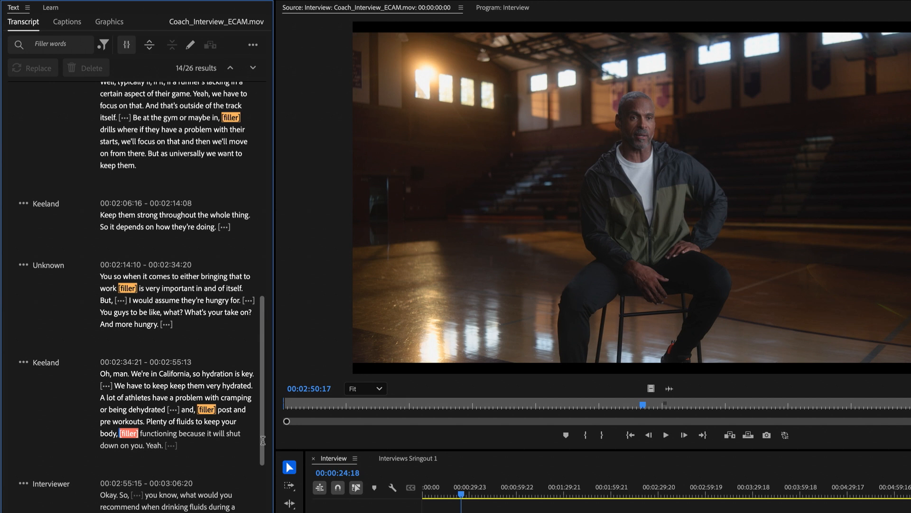
scroll(264, 427, down, 10)
drag(262, 503, 248, 187)
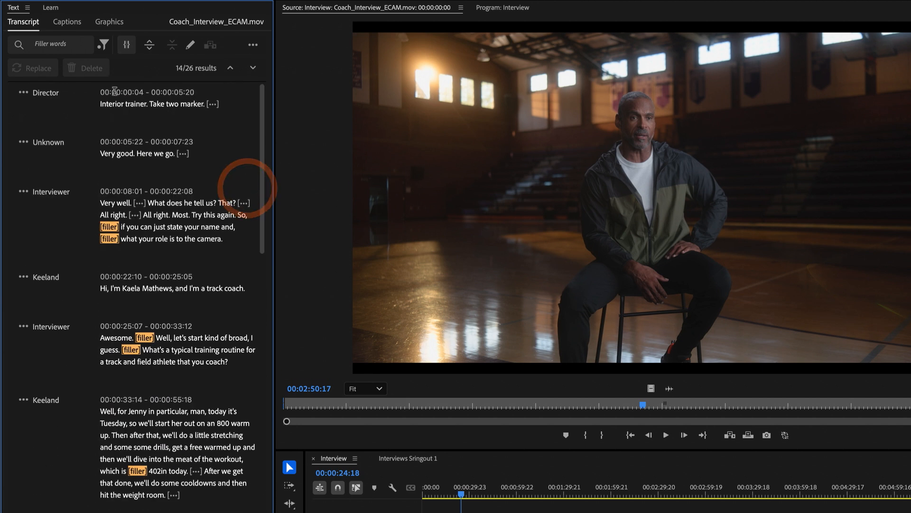
- Filter the transcript to highlight pauses, saving the transcript view options that appear
click(103, 45)
click(114, 102)
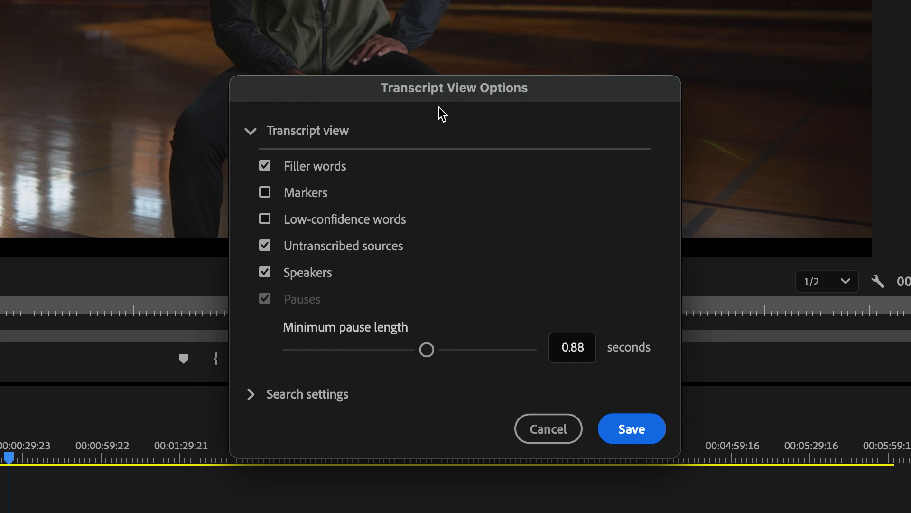
click(632, 430)
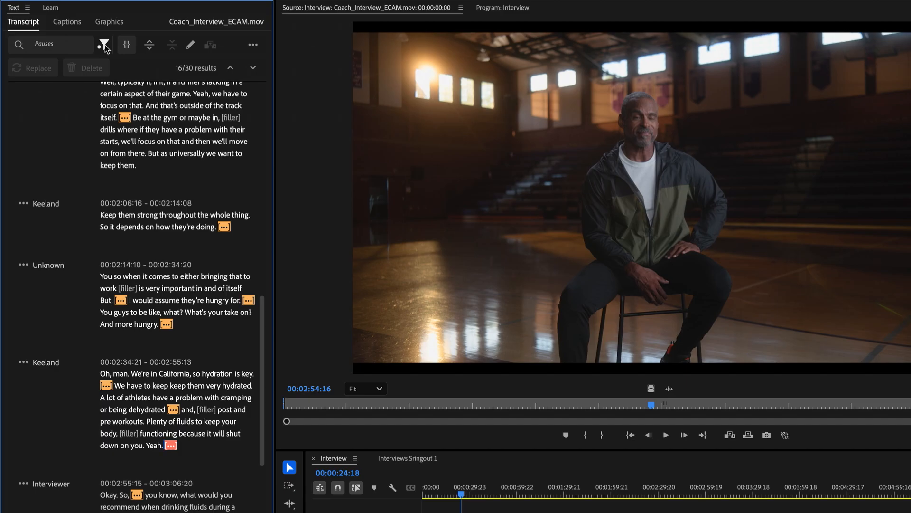
- Filter the transcript by the speaker Keeland and step through that speaker's passages
click(104, 45)
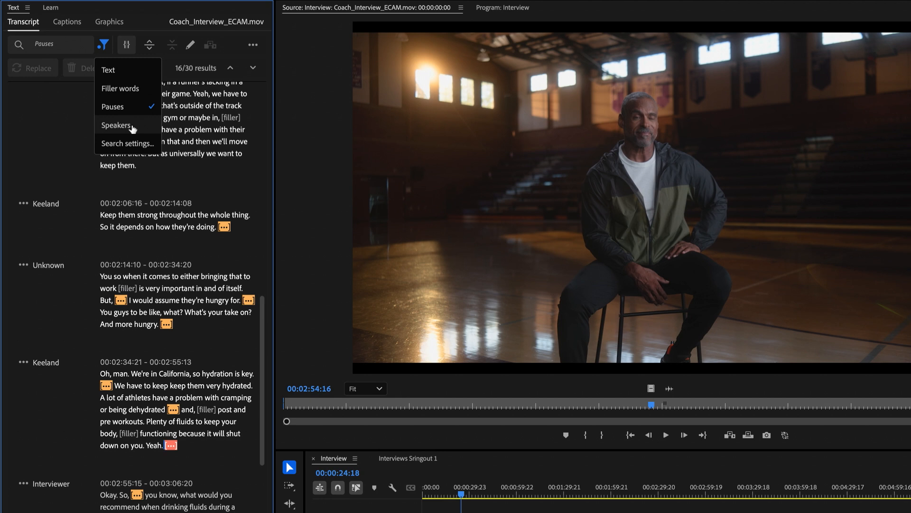
click(117, 125)
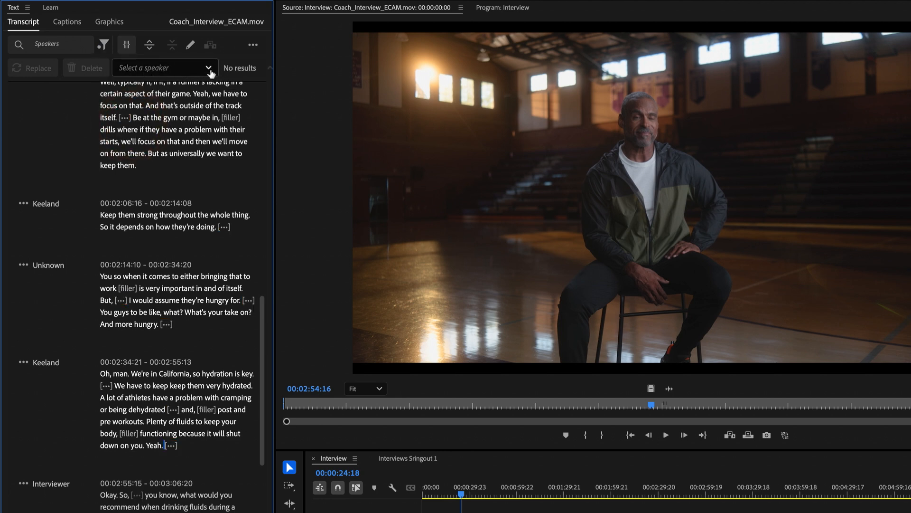
click(207, 70)
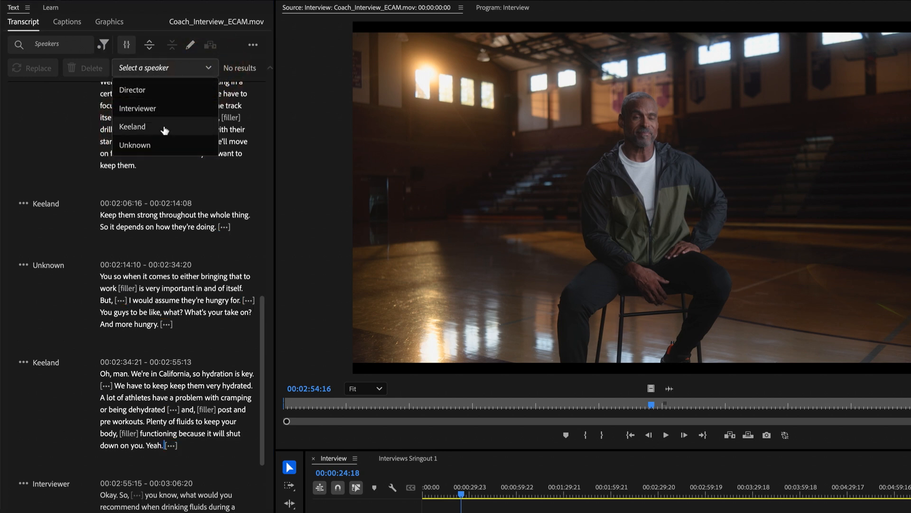
click(165, 128)
scroll(248, 221, down, 1)
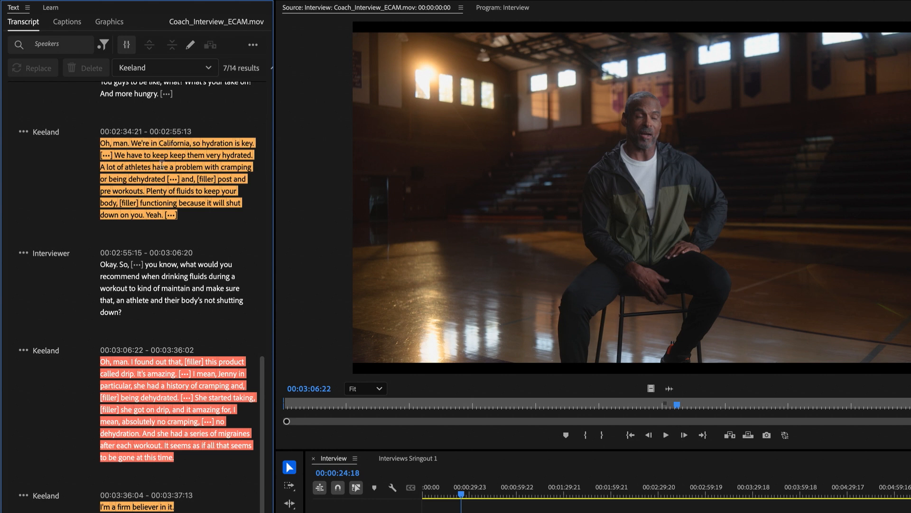
key(Return)
key(Return)
- Filter the transcript by the speaker Interviewer instead of Keeland
click(198, 70)
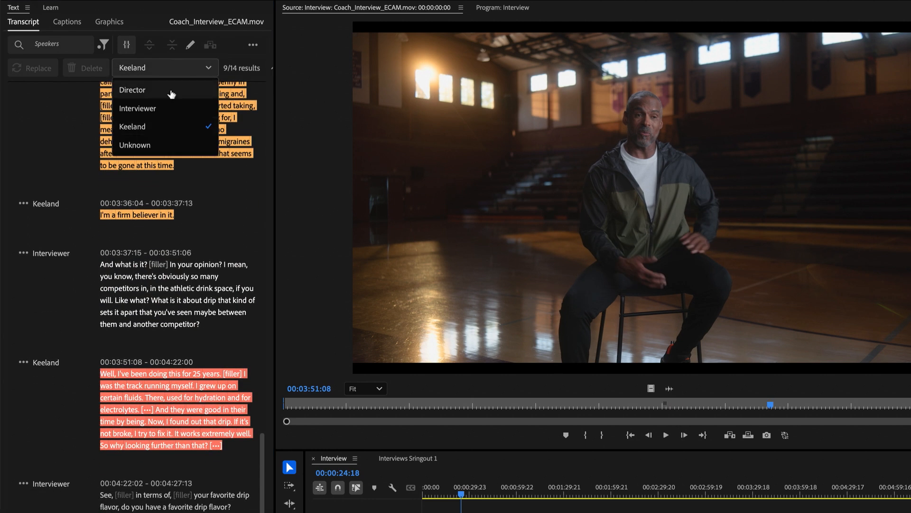
click(164, 110)
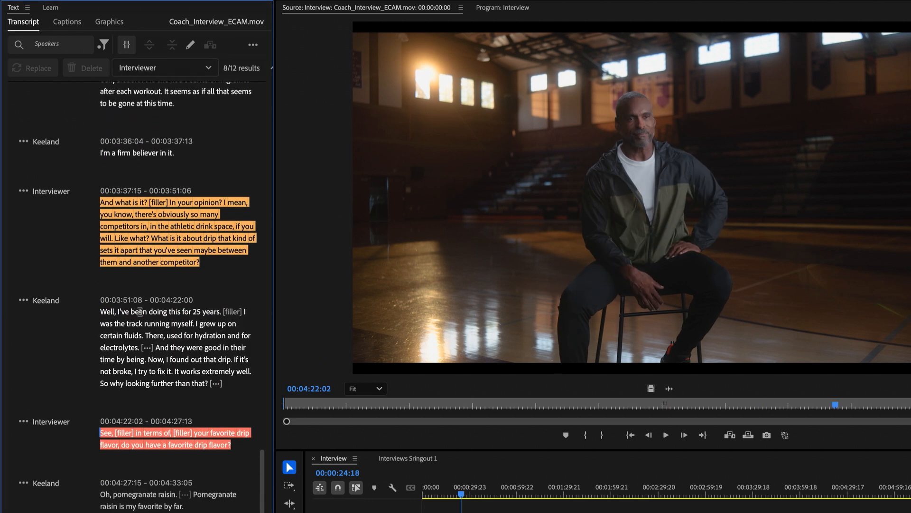
click(175, 71)
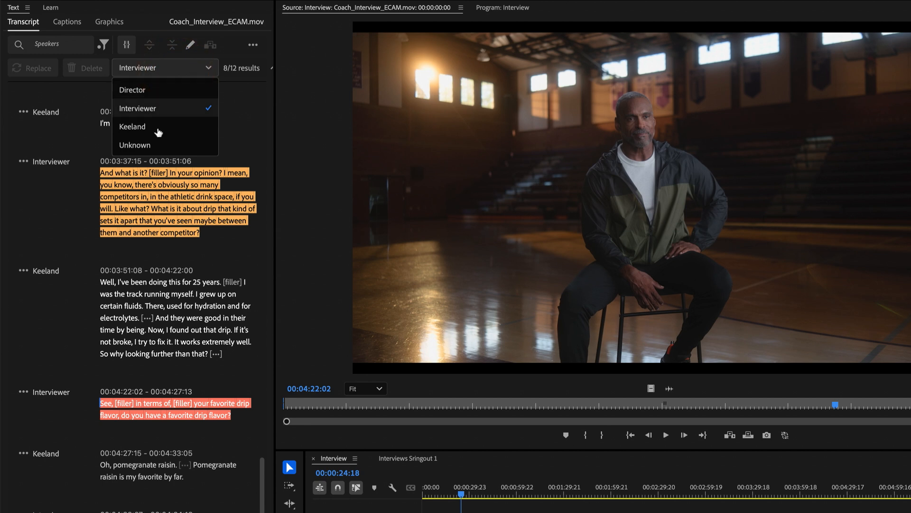
- Review the transcript view options without saving, and switch the transcript filter back to text search
click(96, 47)
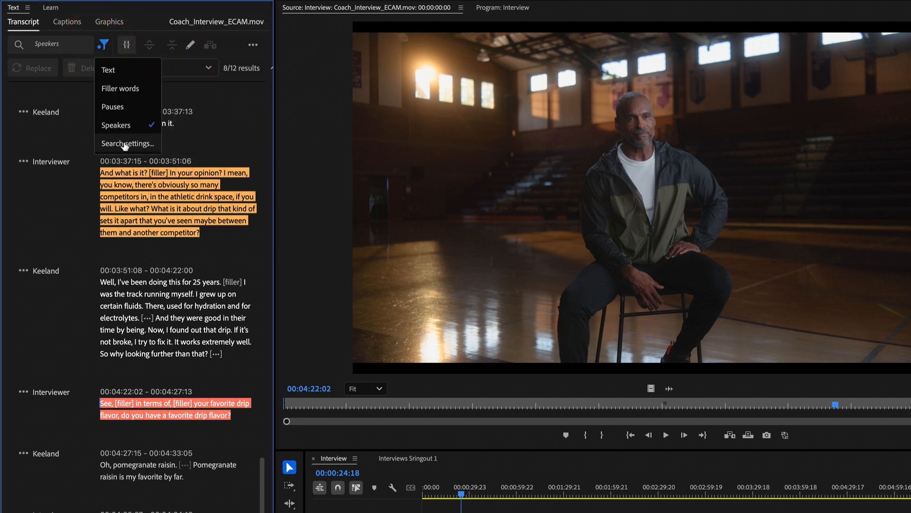
click(124, 144)
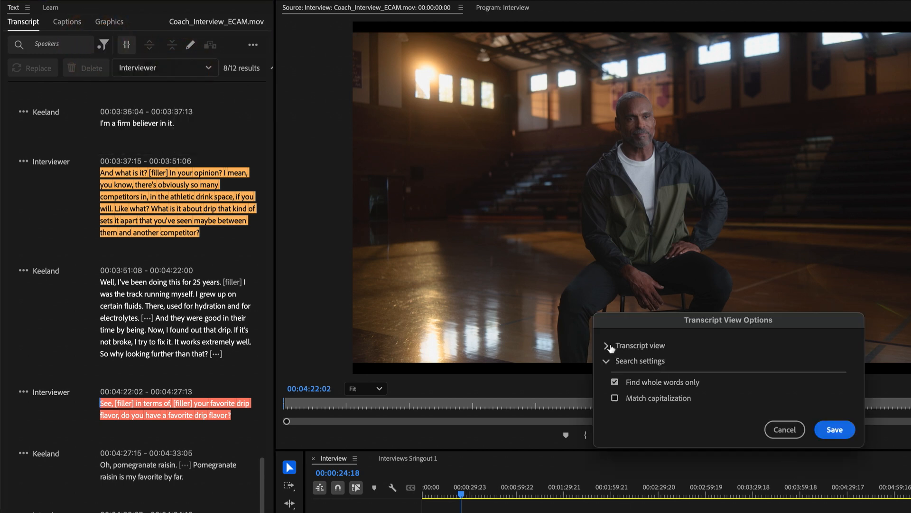
click(612, 346)
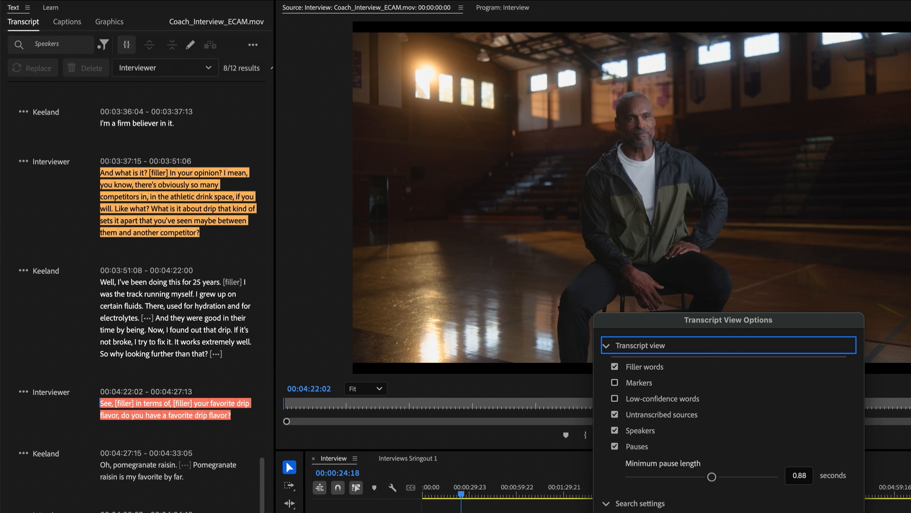
key(Escape)
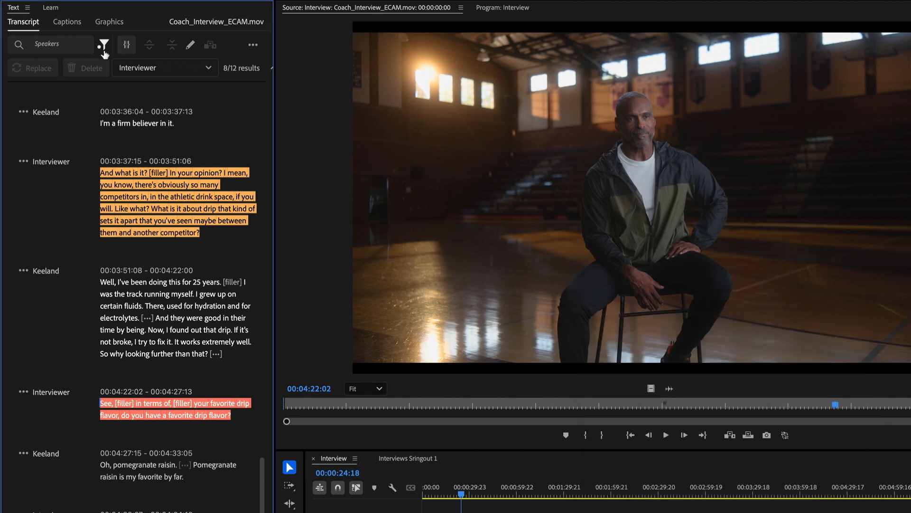
click(103, 47)
click(114, 70)
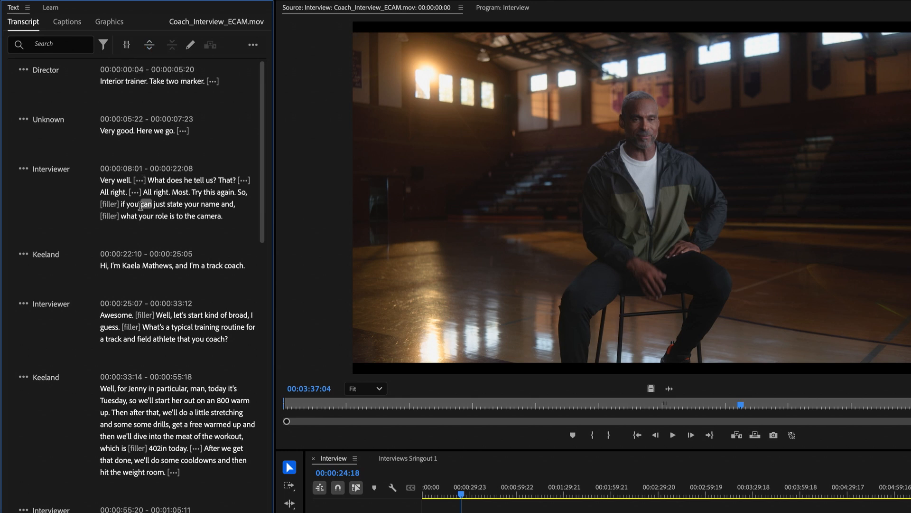
- Split Keeland's 00:00:33:14 paragraph before "get a free warmed up", then merge the two paragraphs back together
click(143, 203)
click(211, 203)
click(213, 198)
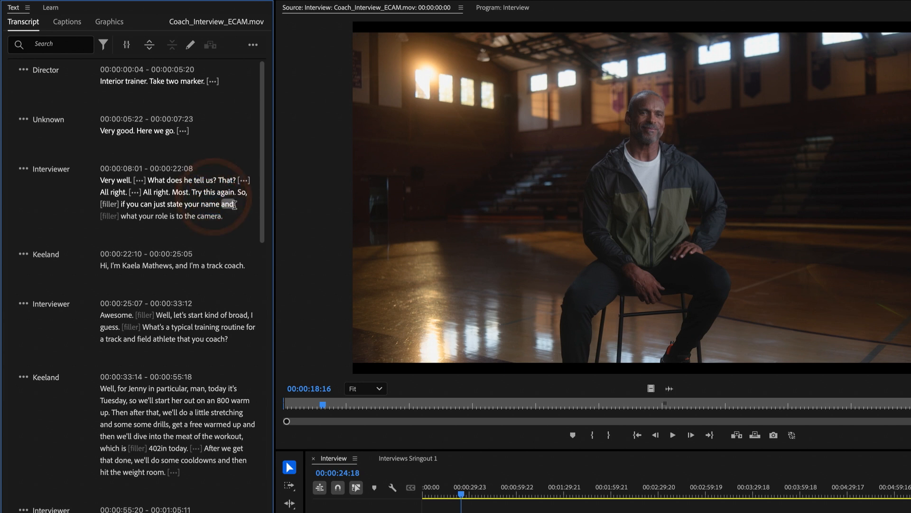
drag(234, 204, 188, 203)
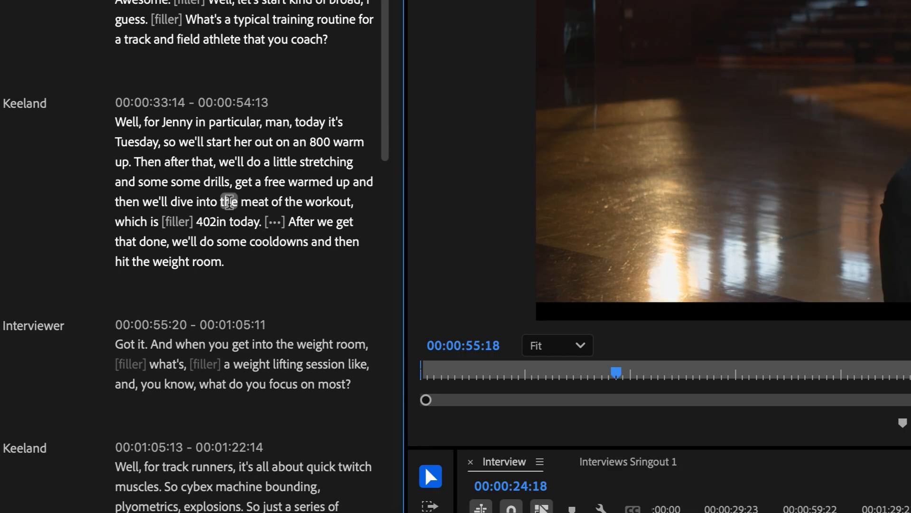
click(242, 183)
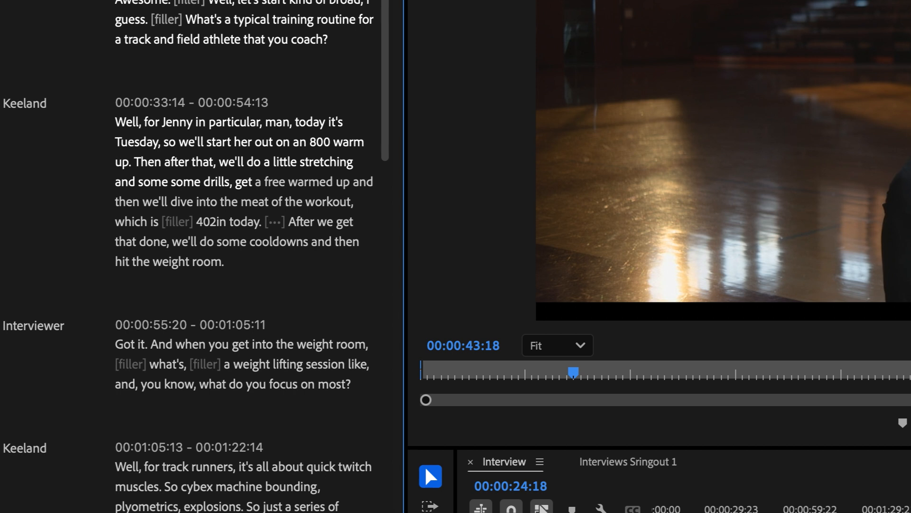
click(162, 1)
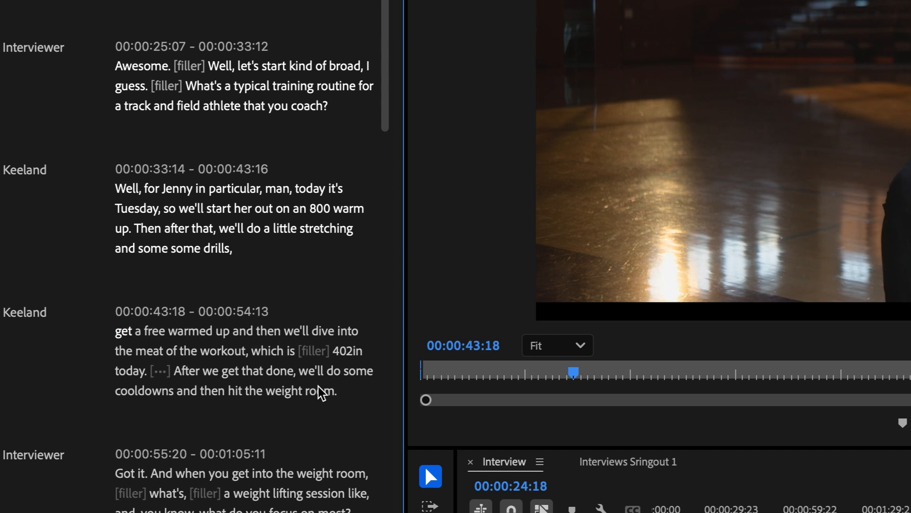
drag(328, 392, 103, 191)
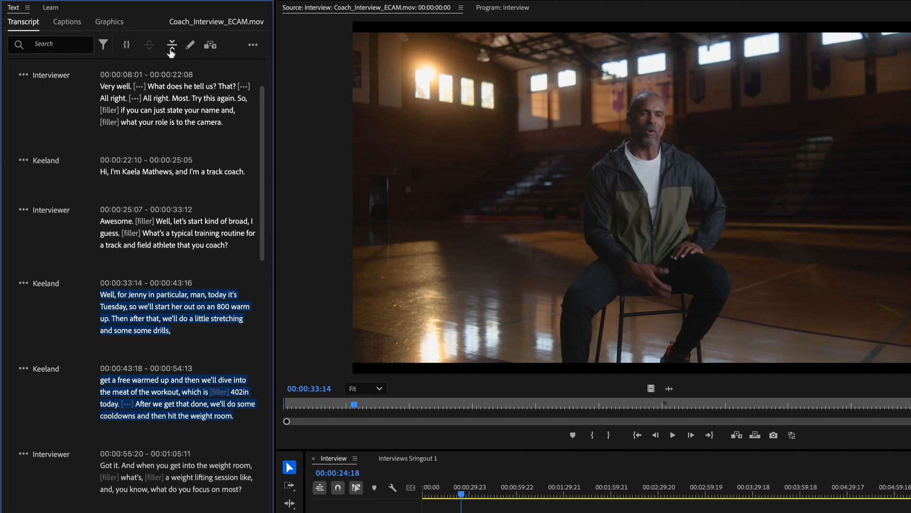
click(172, 49)
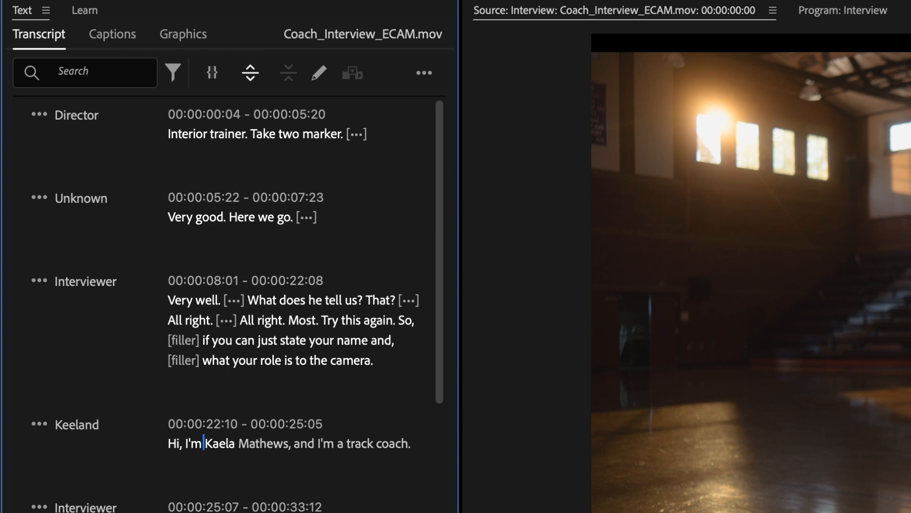
- Edit the transcript's introduction line to correct the coach's first name to Keeland
click(321, 76)
click(317, 72)
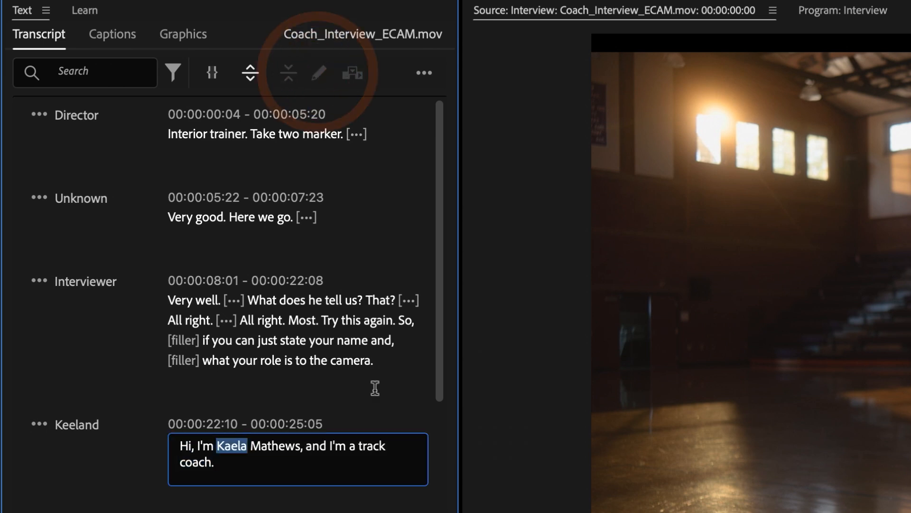
click(245, 448)
click(245, 447)
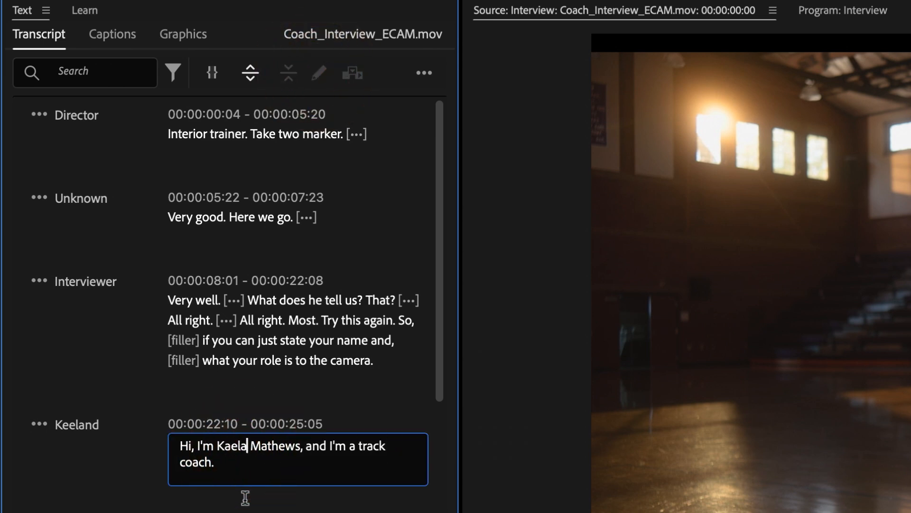
key(BackSpace)
key(BackSpace)
key(BackSpace)
key(BackSpace)
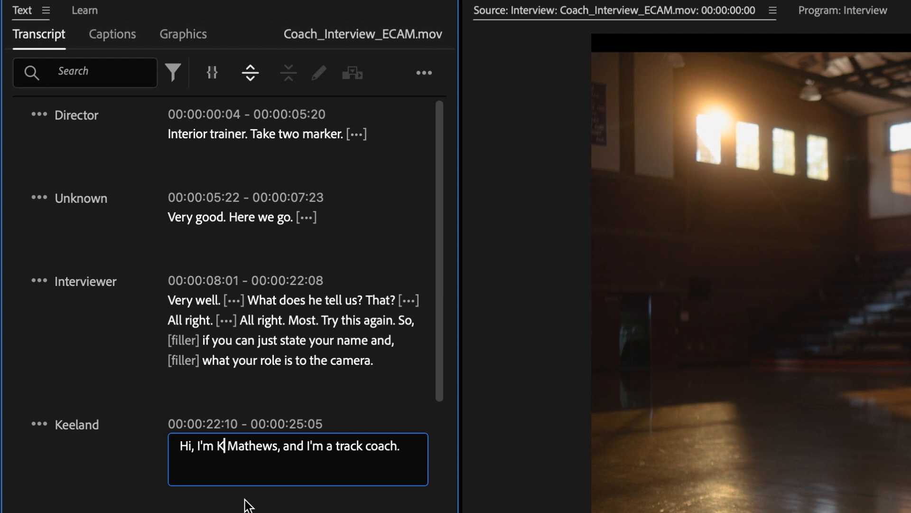
text(eeland)
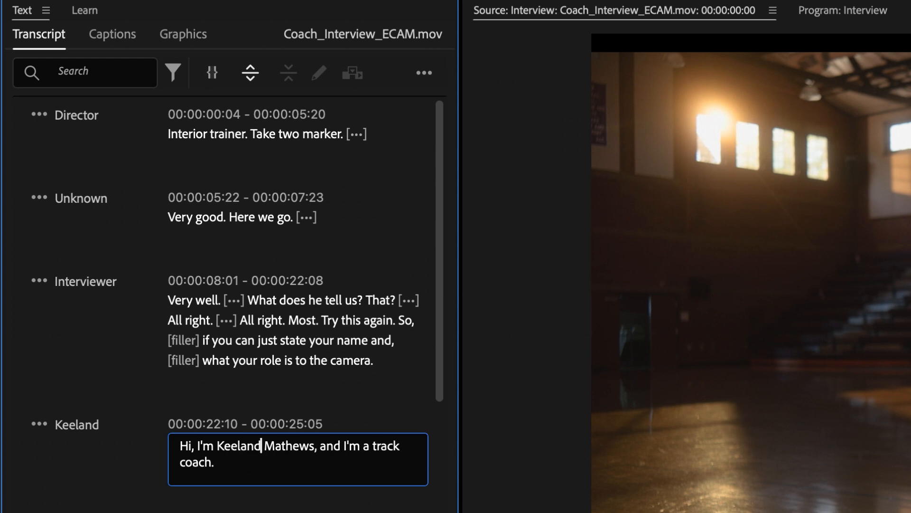
click(362, 508)
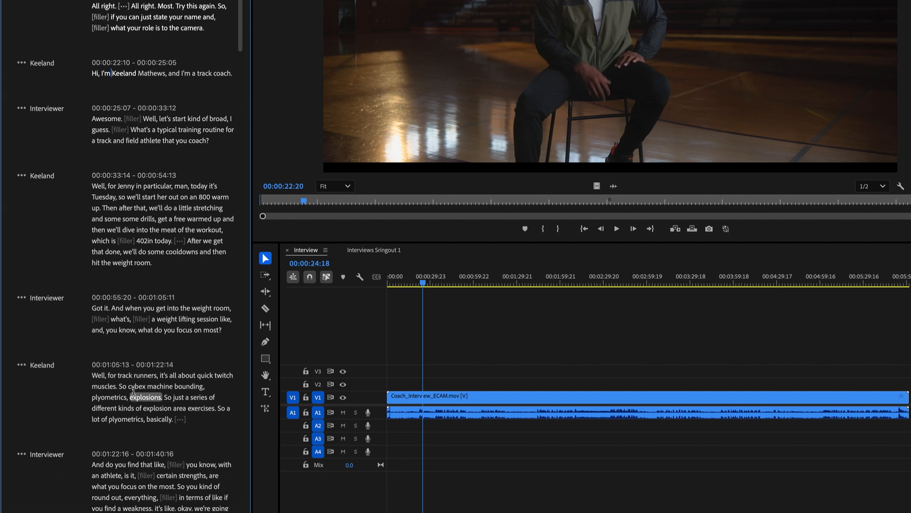
- Capitalize "Cybex" in Keeland's paragraph starting at 00:01:05:13
double_click(144, 379)
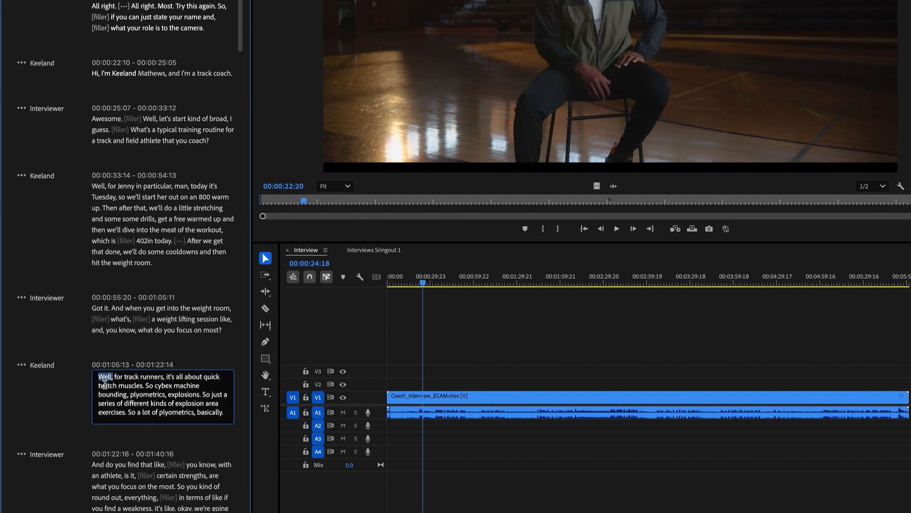
click(159, 386)
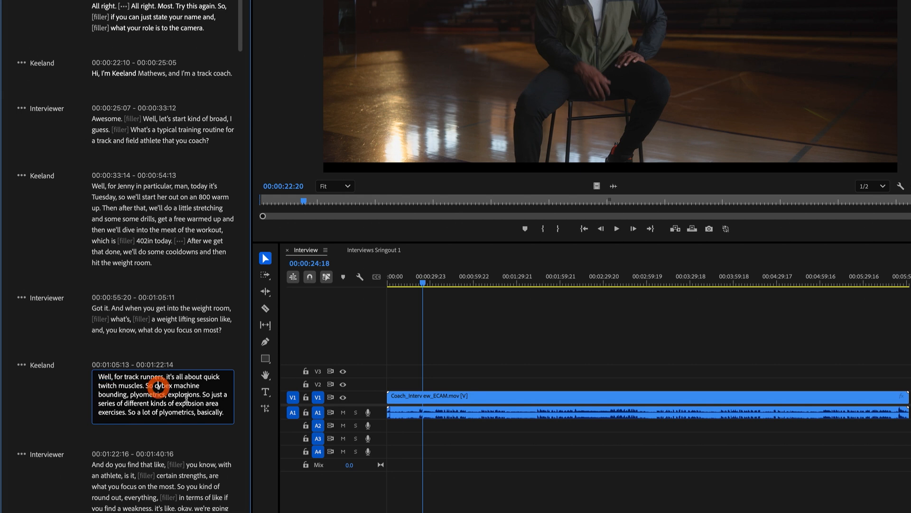
key(BackSpace)
text(C)
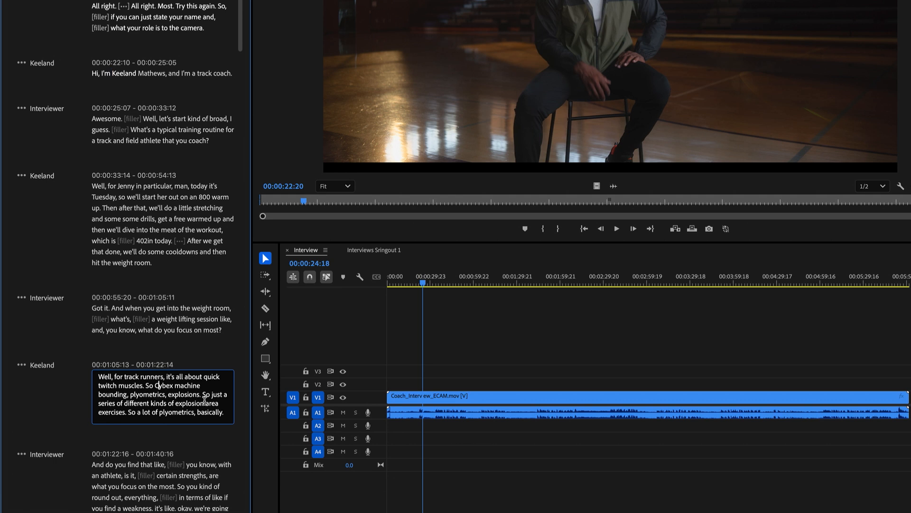
key(Return)
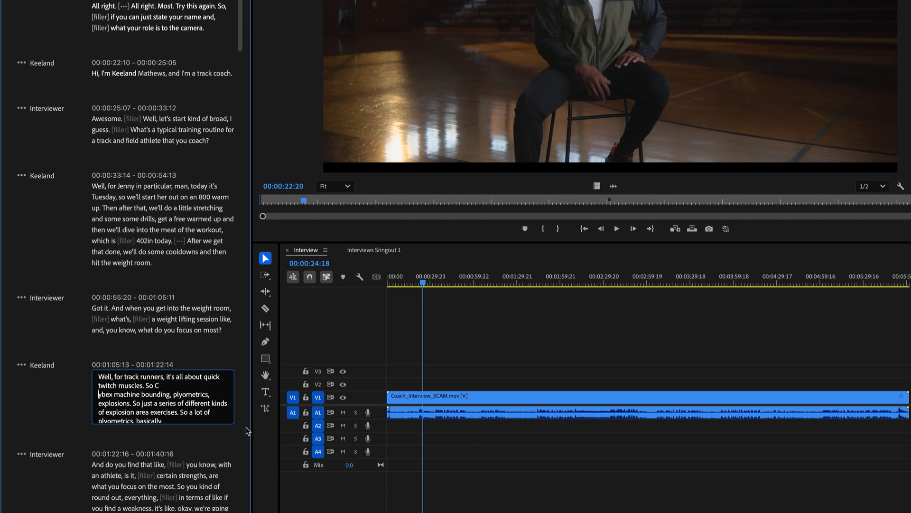
key(BackSpace)
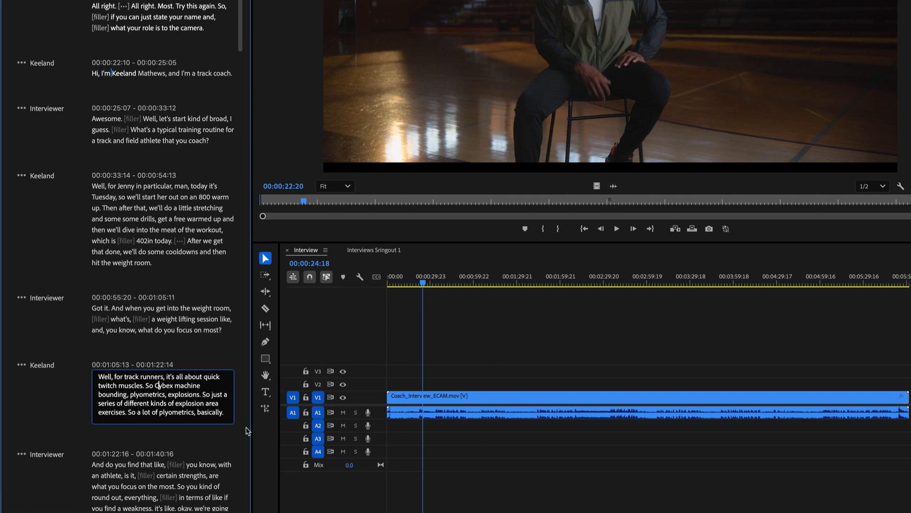
click(183, 431)
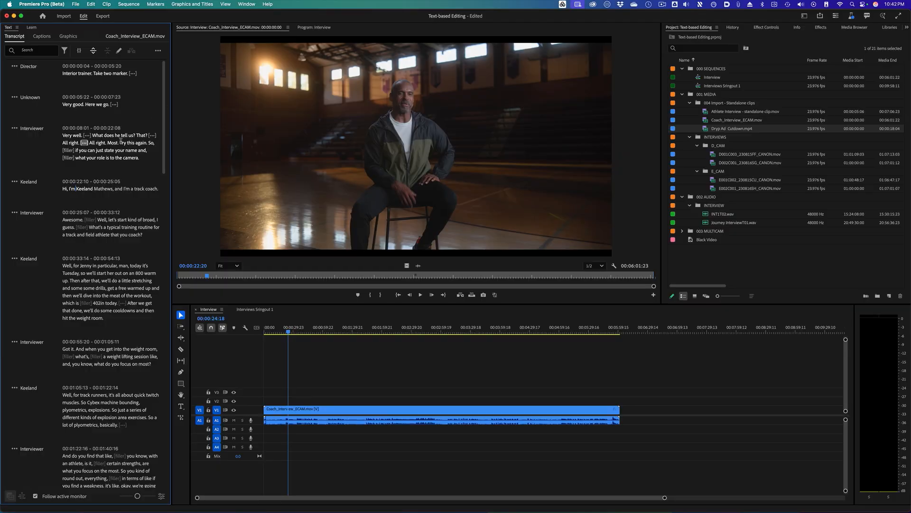
- Open the Re-transcribe clip dialog, review its language and speaker labeling options, and cancel without transcribing
mouse_move(163, 122)
mouse_down()
mouse_move(158, 417)
mouse_move(154, 110)
mouse_up()
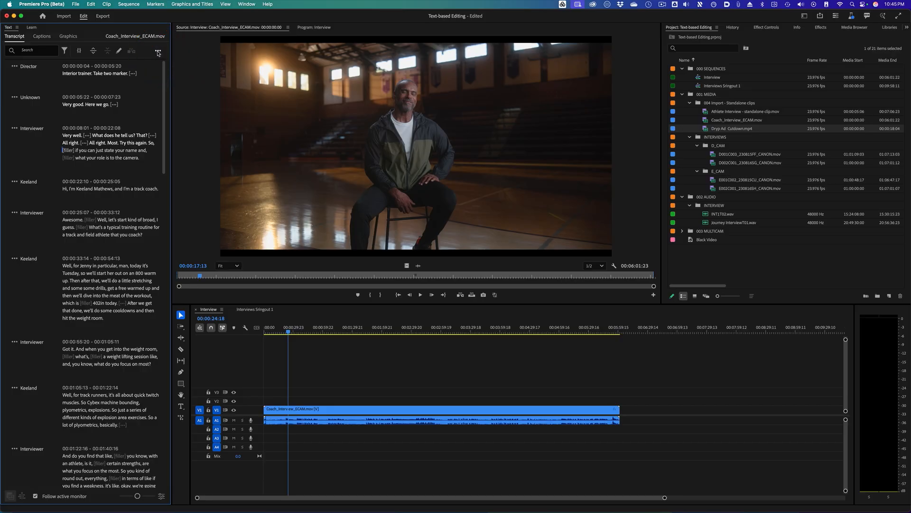
click(158, 51)
mouse_move(142, 111)
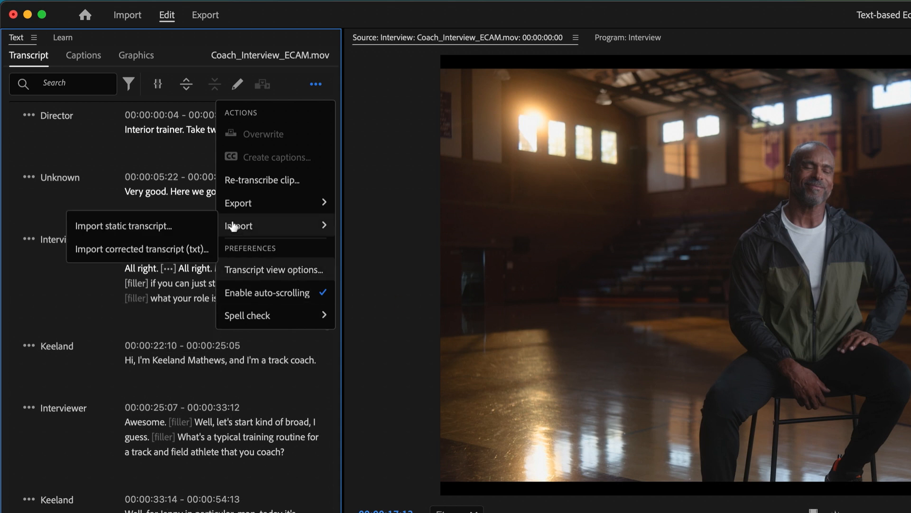
mouse_move(275, 206)
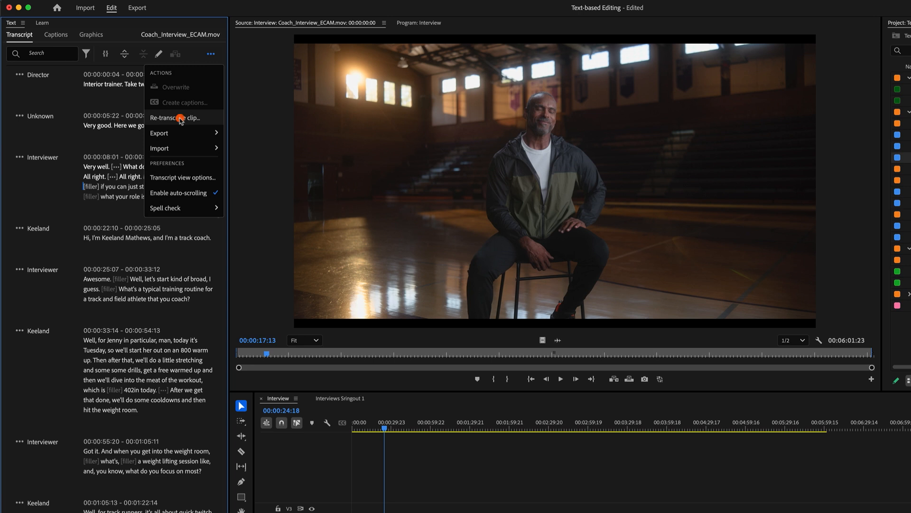
click(181, 119)
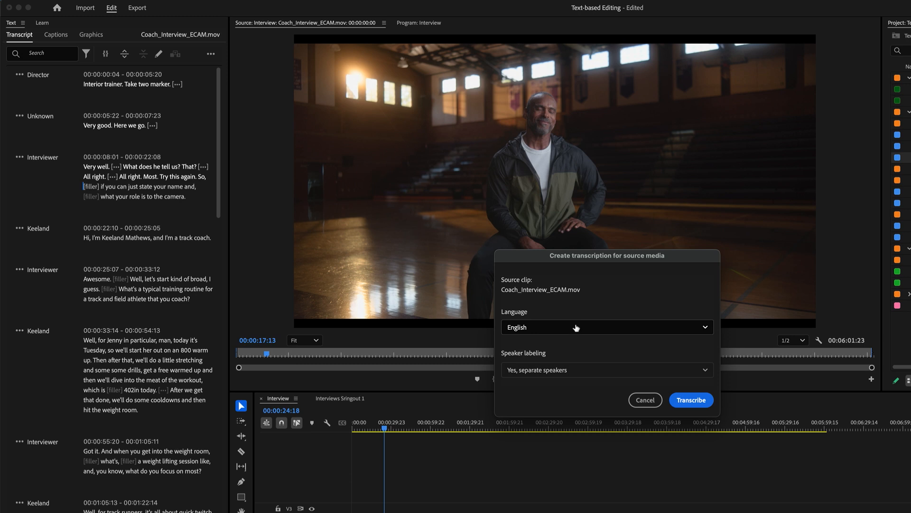
click(563, 369)
click(589, 388)
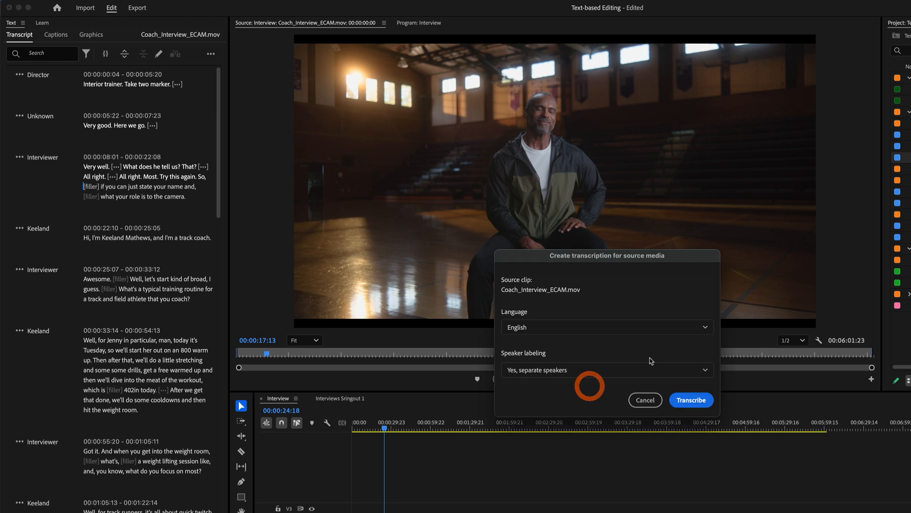
click(644, 401)
- Open the transcript view options and close them without changes
click(211, 54)
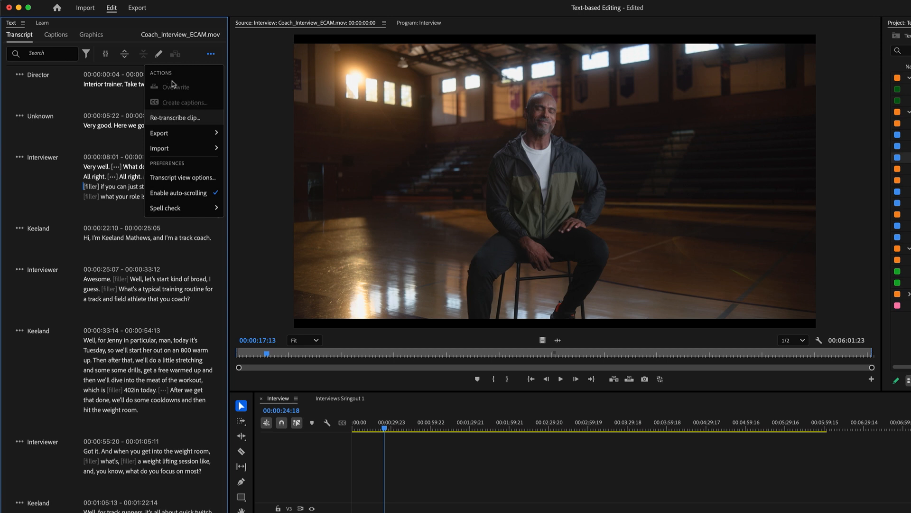
click(194, 178)
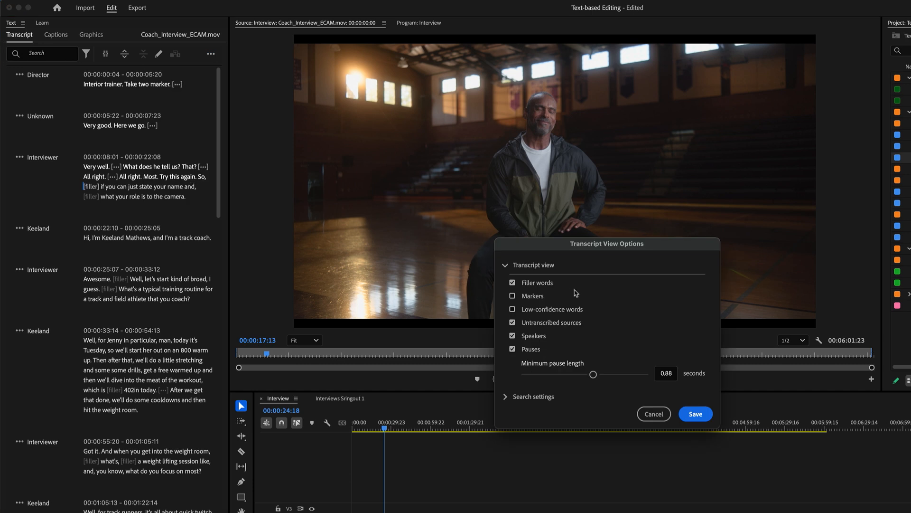
click(654, 414)
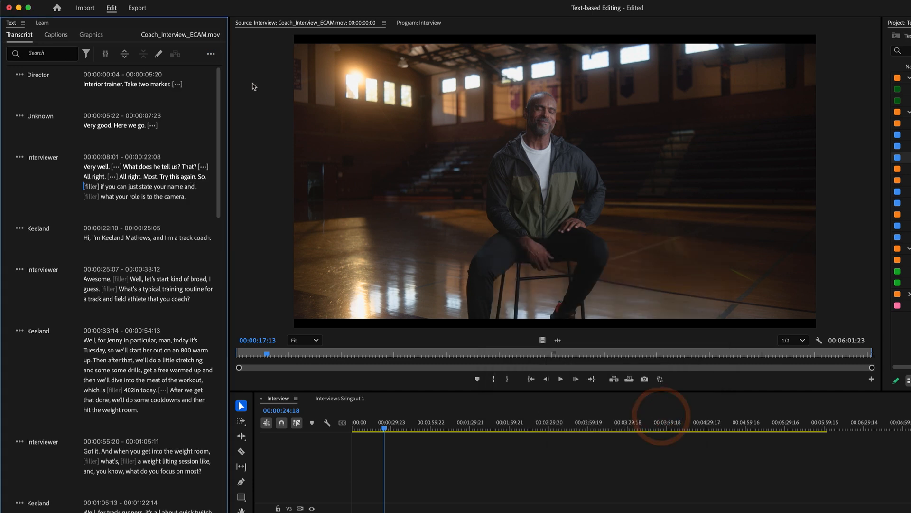
- Open the transcript's spell check settings and confirm them with English as the language
click(211, 55)
mouse_move(197, 210)
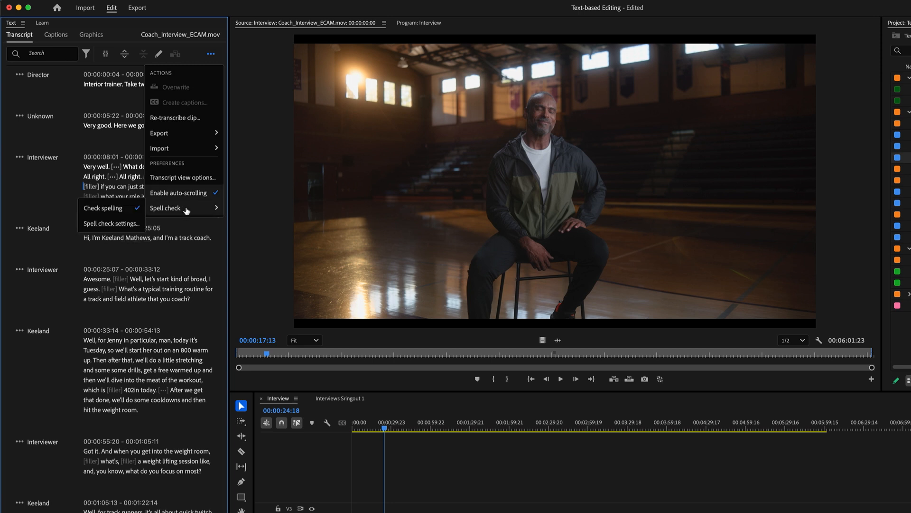
click(118, 222)
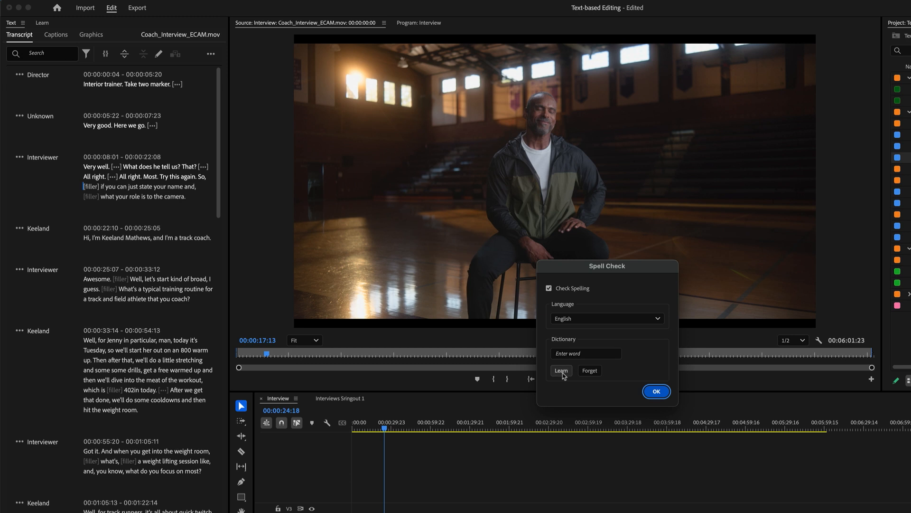
click(656, 391)
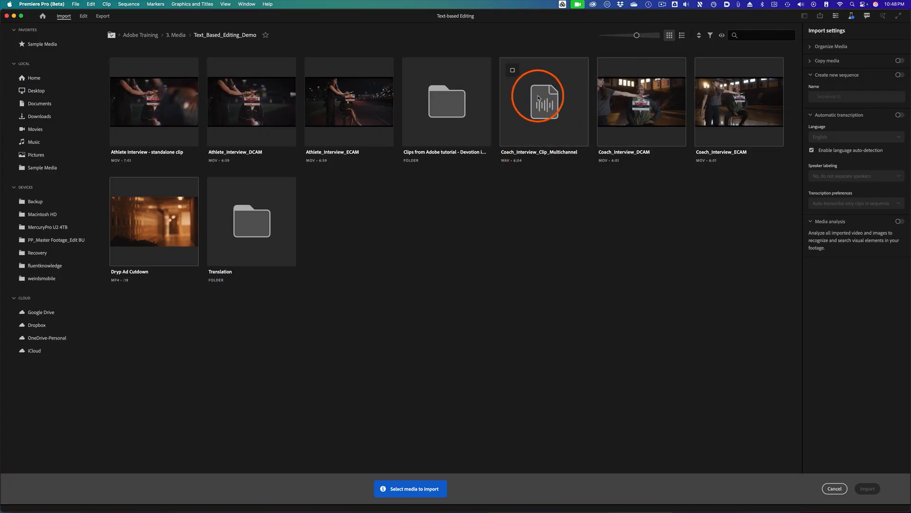
- Import Coach_Interview_Clip_Multichannel.wav into the project and open it in the Source Monitor
click(535, 93)
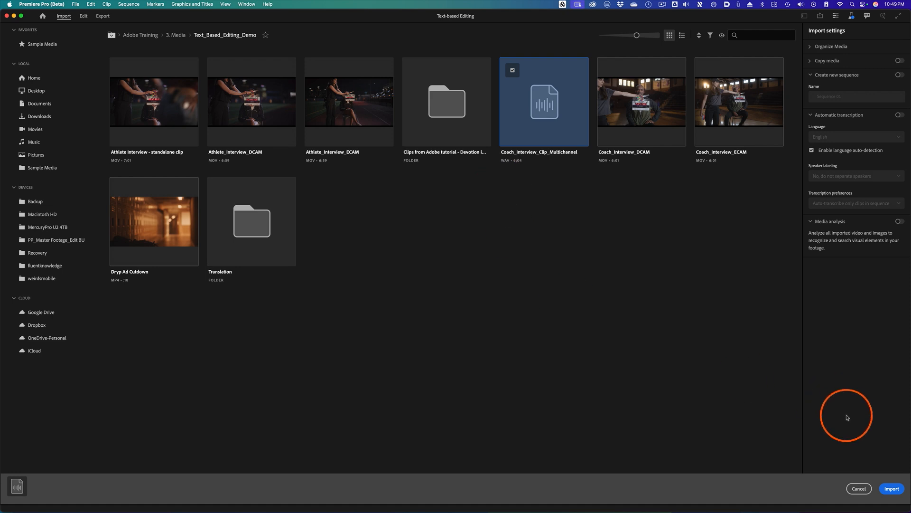
click(896, 490)
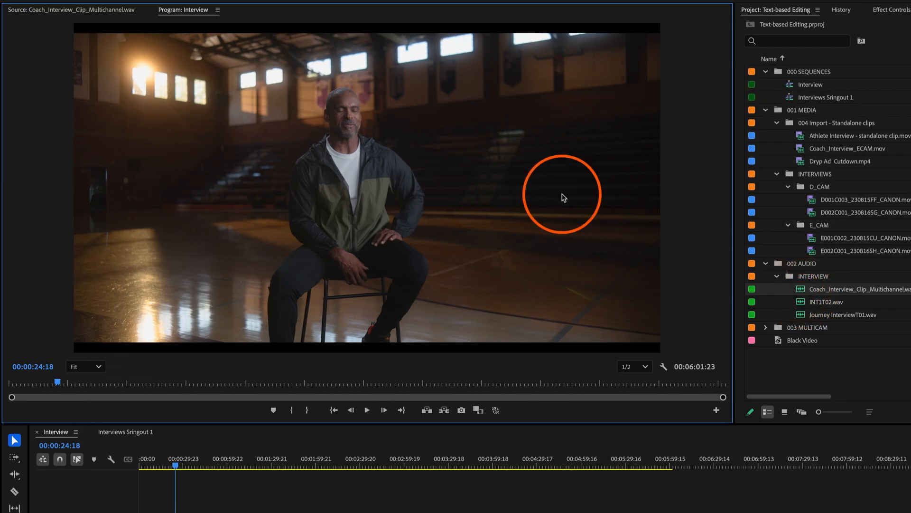
double_click(817, 288)
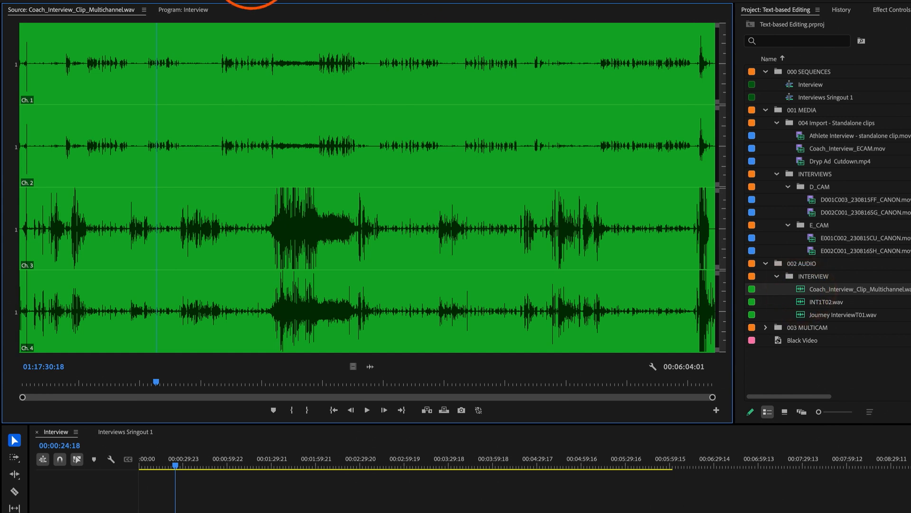
- Open the Audio Clip Mixer and dock it next to the Source Monitor
click(123, 1)
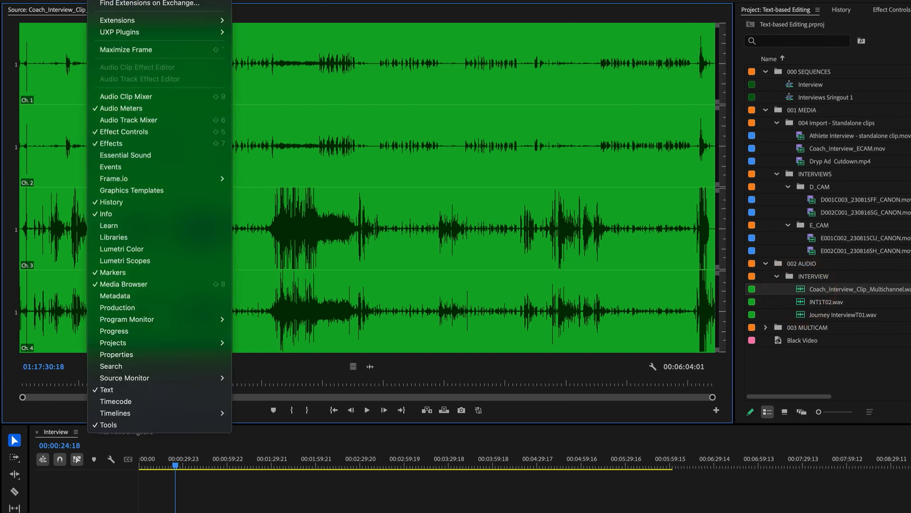
click(133, 97)
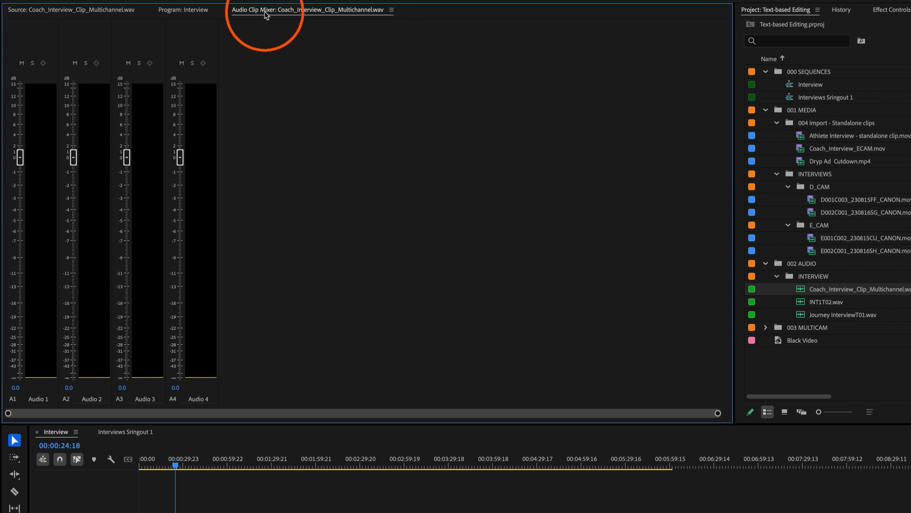
drag(264, 10, 572, 143)
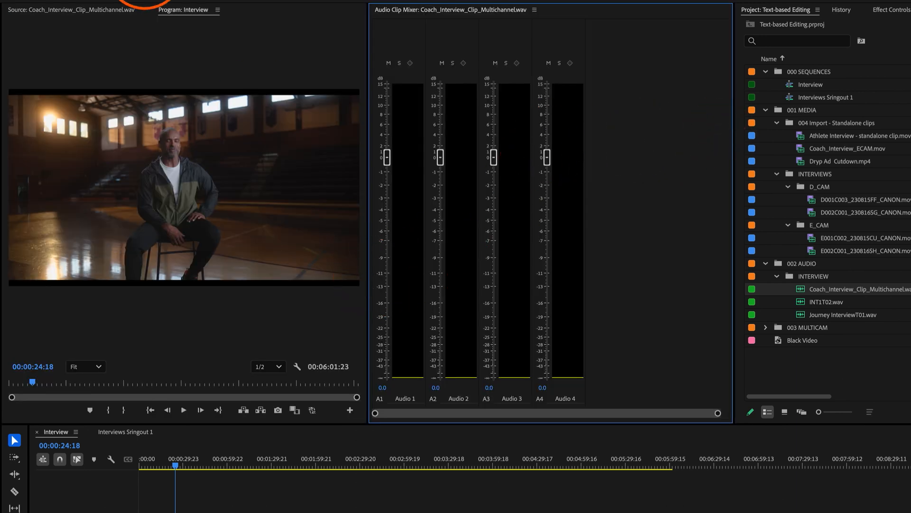
click(118, 10)
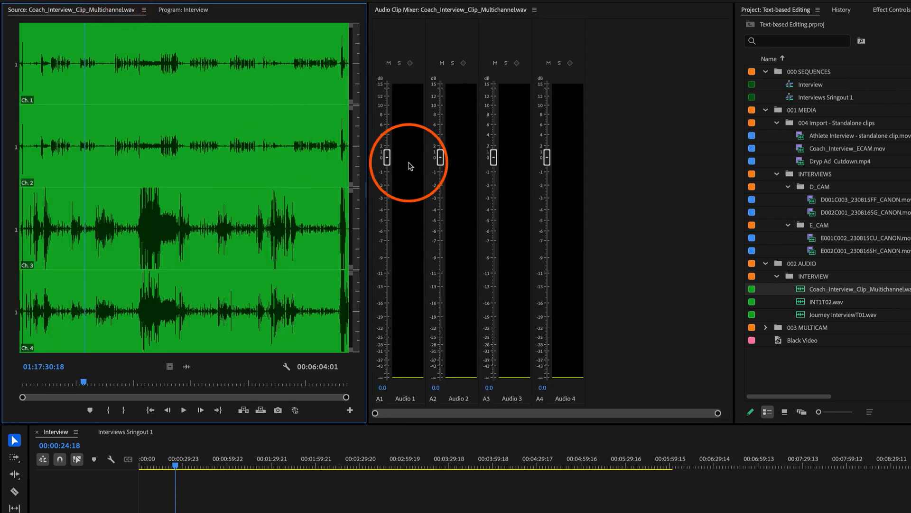
- Play the multichannel clip while soloing Audio 1 to hear which speaker is on that channel
key(space)
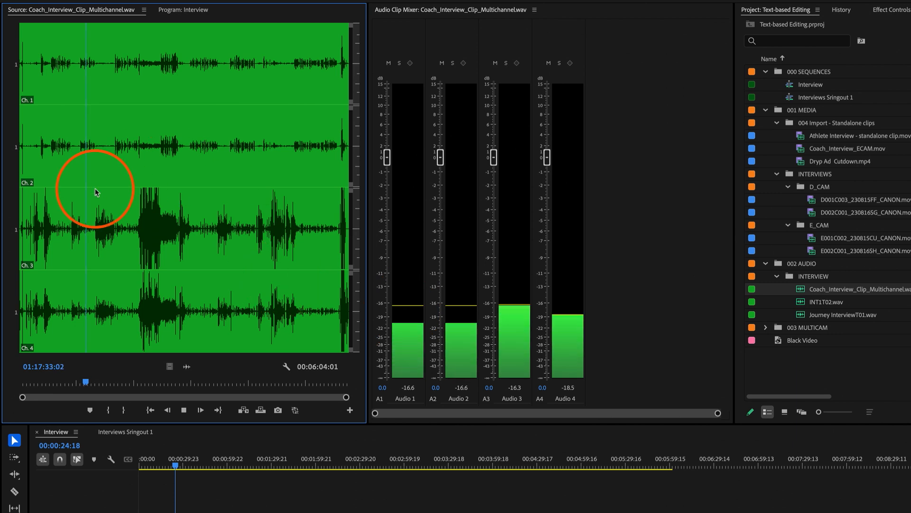
click(137, 197)
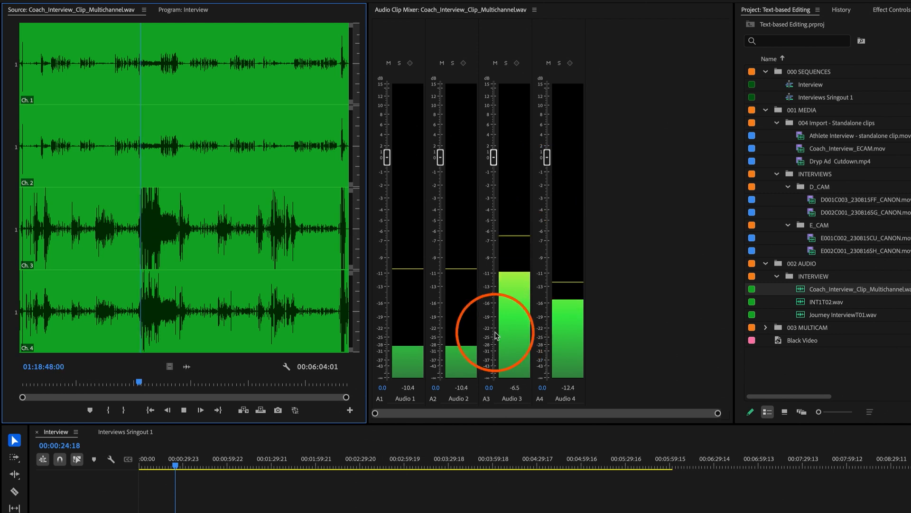
click(400, 63)
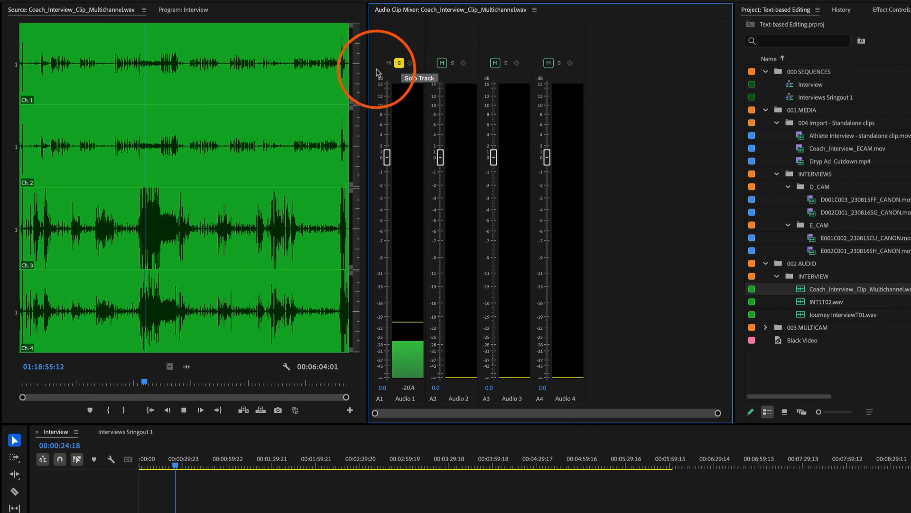
click(164, 85)
key(space)
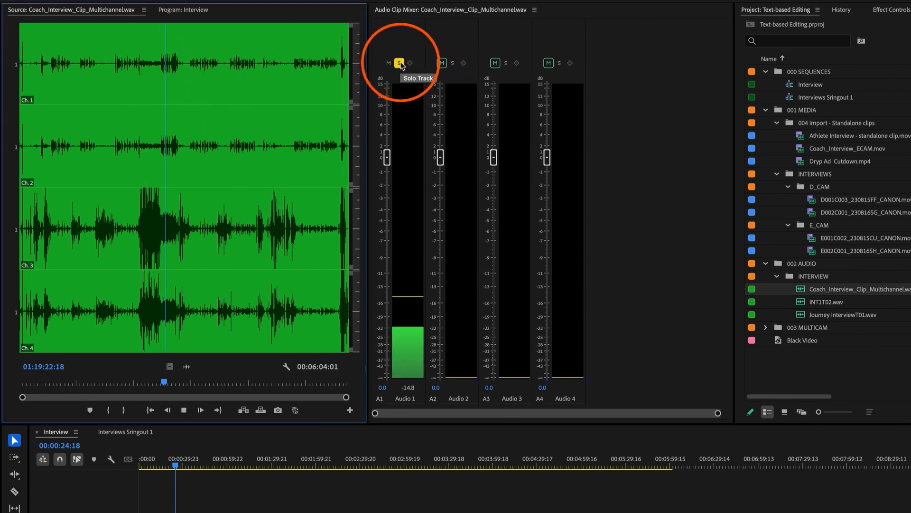
key(space)
click(399, 63)
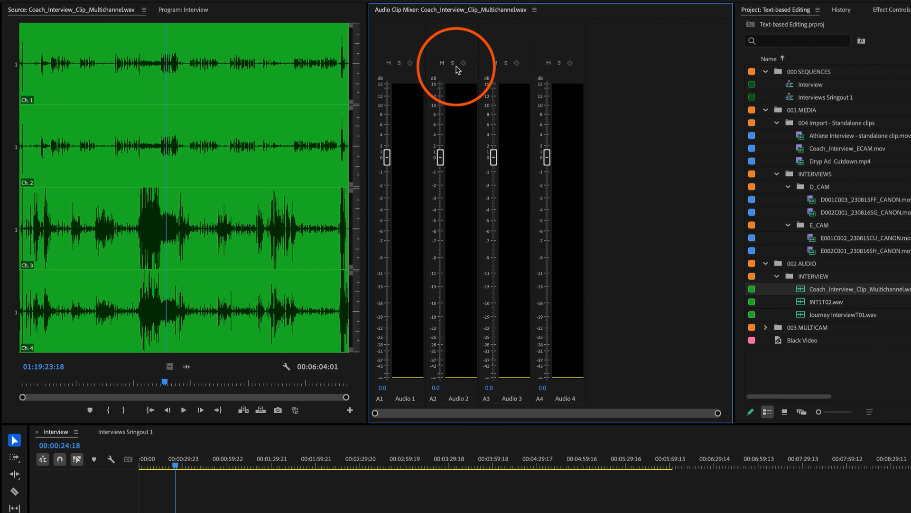
- Solo Audio 3 and play the clip to hear its speaker, then clear the solo
click(506, 63)
key(space)
click(101, 214)
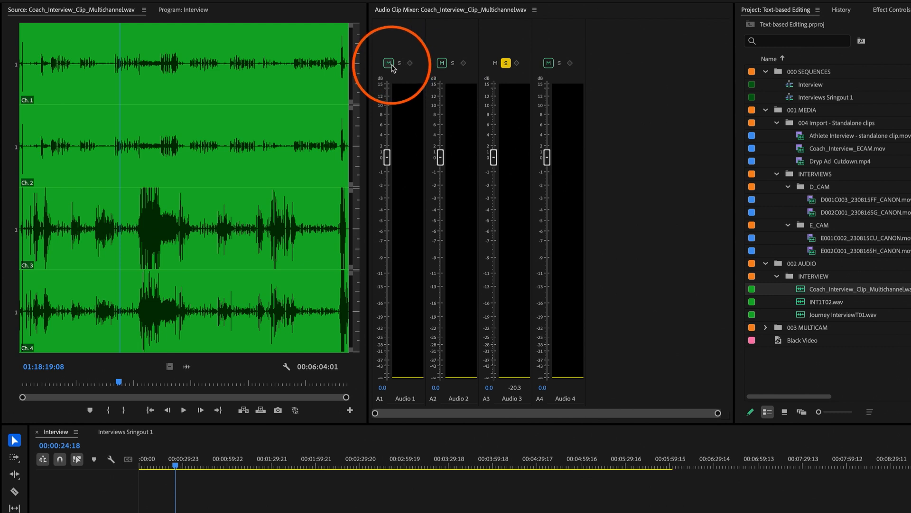
click(506, 63)
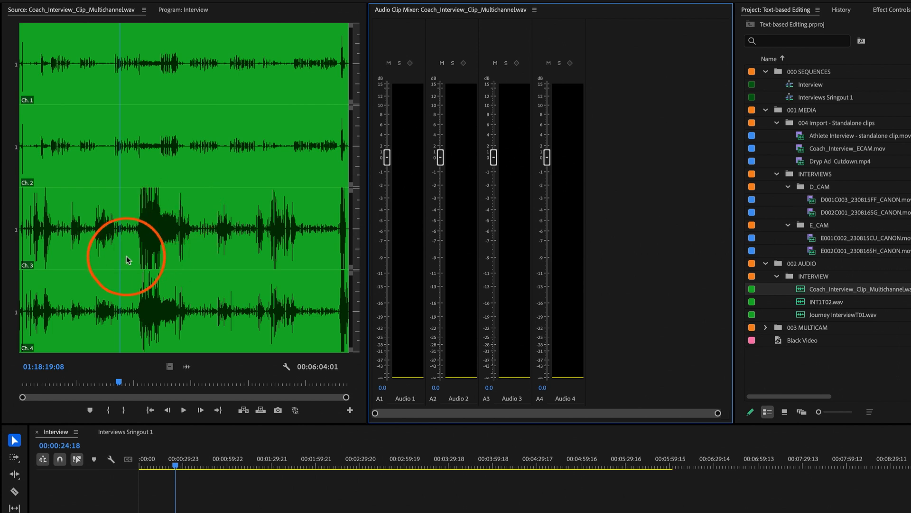
- Transcribe the multichannel clip in English with separate speakers, using Channel 1 as the channel selection
click(154, 224)
click(186, 232)
click(129, 235)
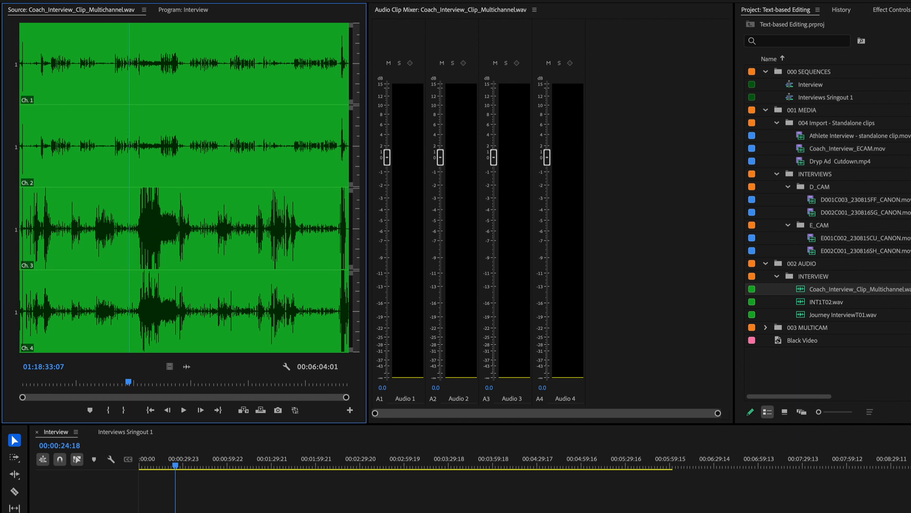
click(79, 139)
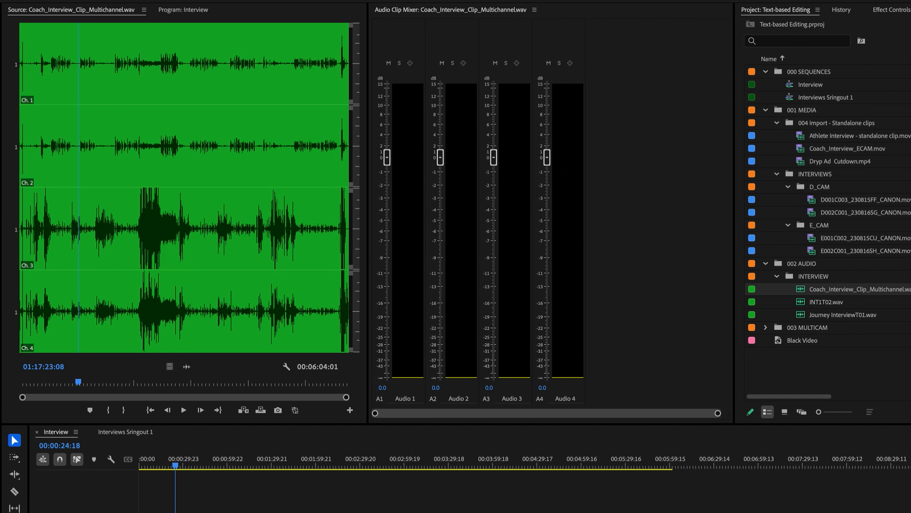
click(0, 120)
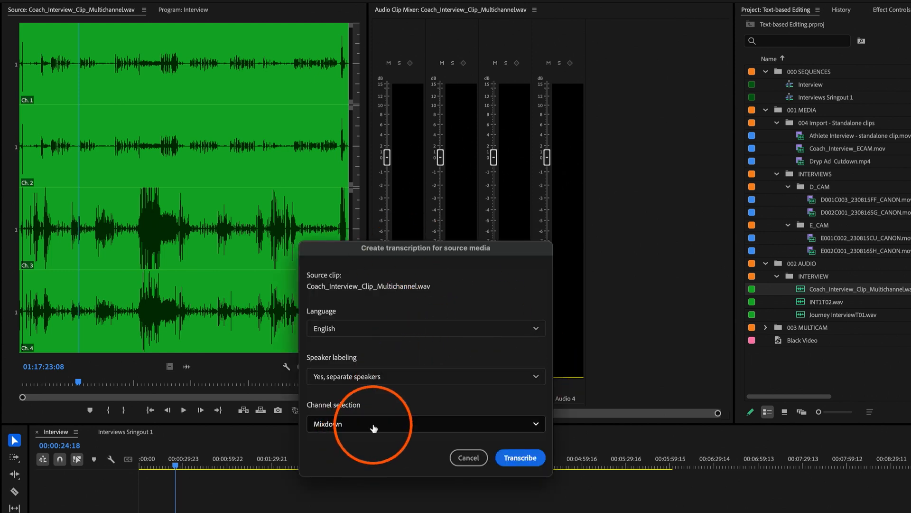
click(383, 431)
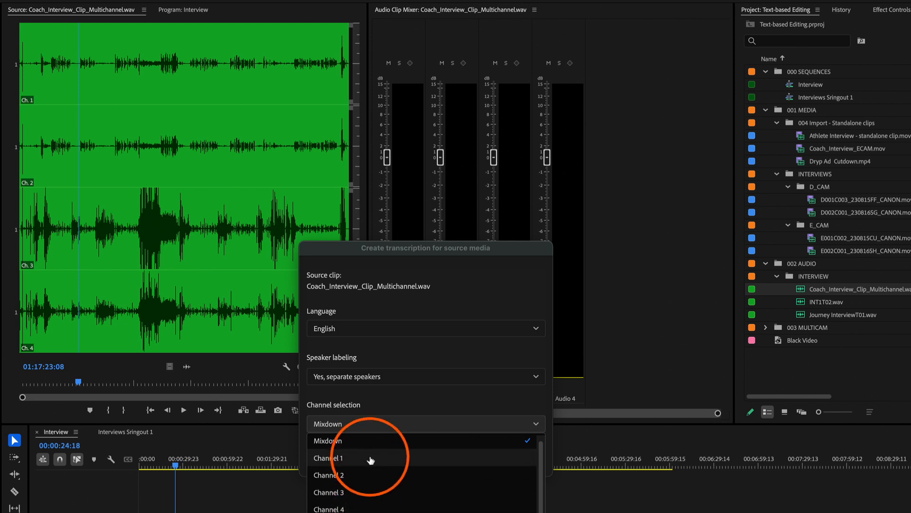
click(398, 462)
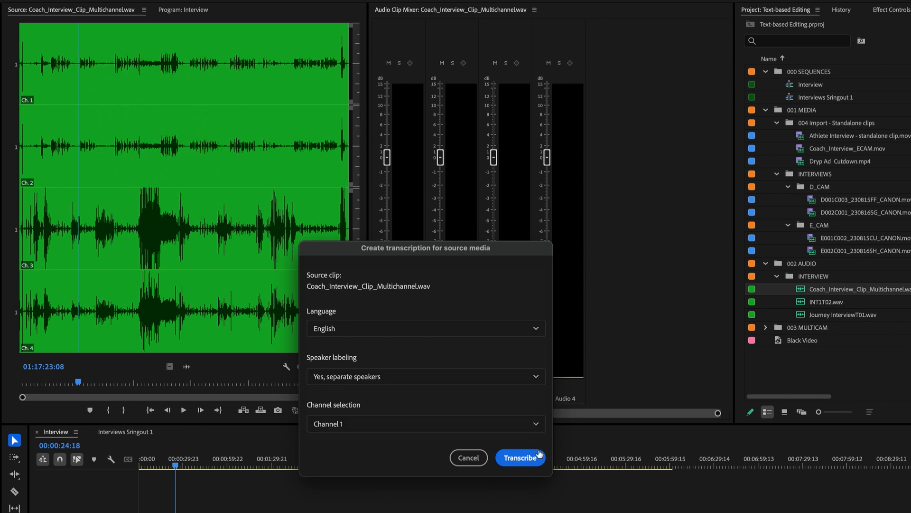
click(521, 457)
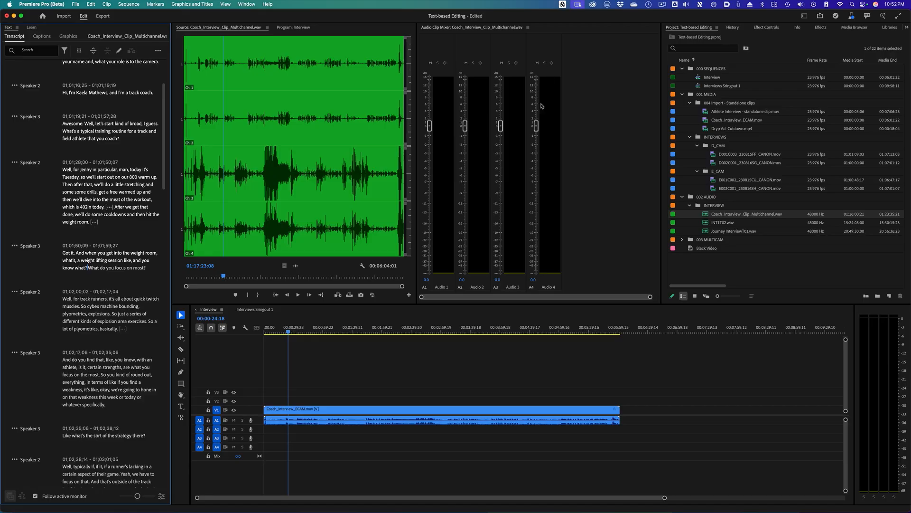
- Play back the transcribed clip and review its speaker passages in the transcript
click(318, 118)
key(space)
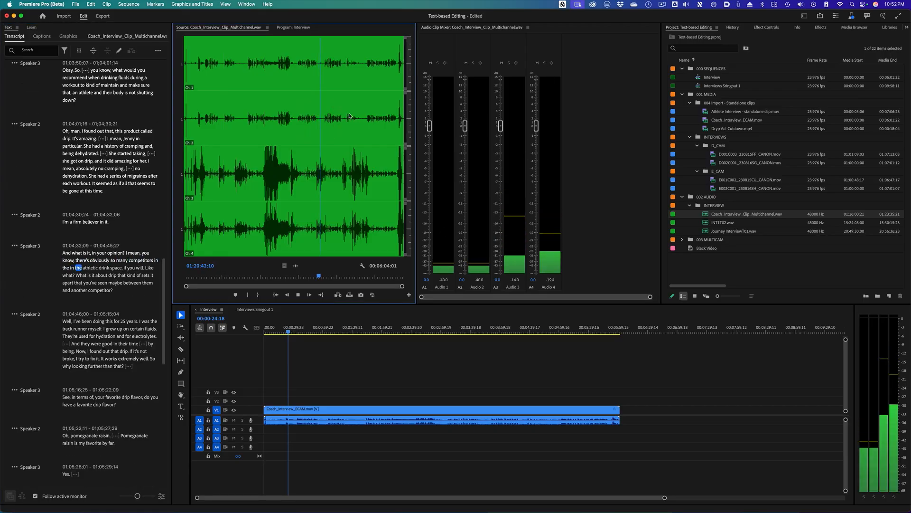
key(space)
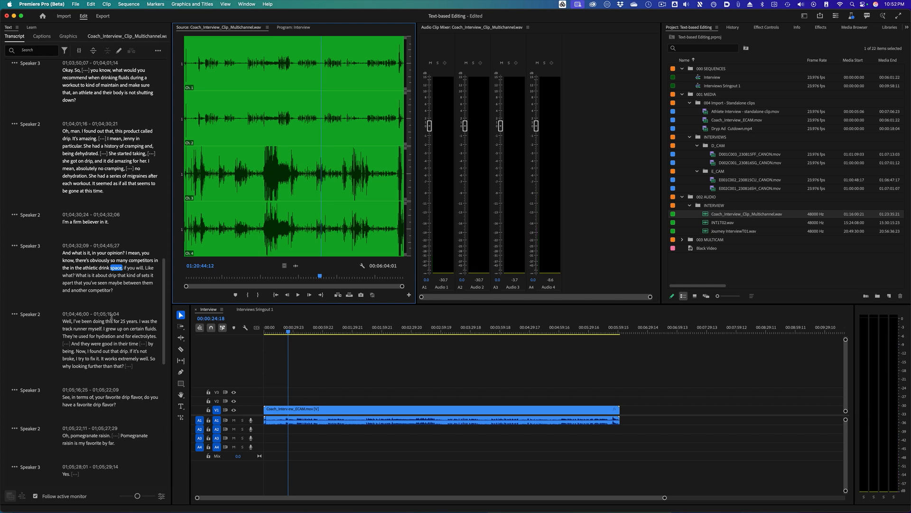
click(88, 319)
key(space)
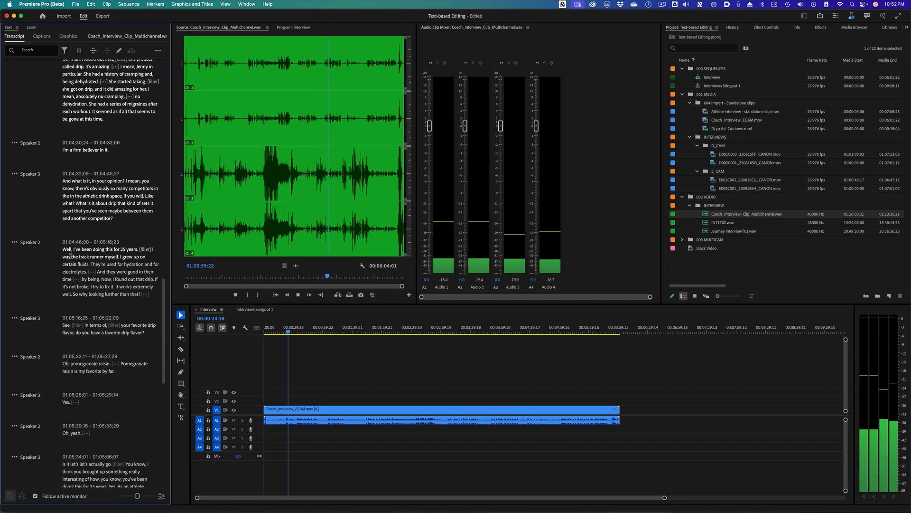
key(space)
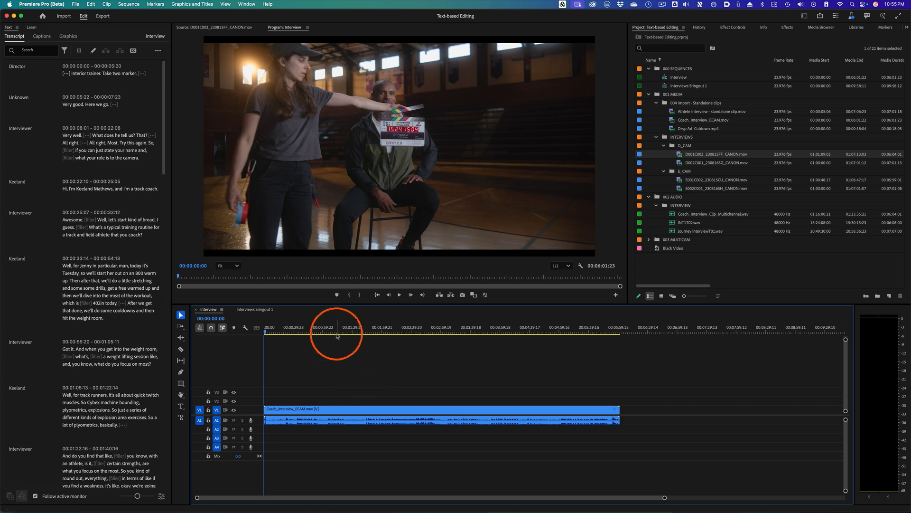
- Increase the A1 audio track height in the Interview sequence and return the playhead to the start
click(329, 329)
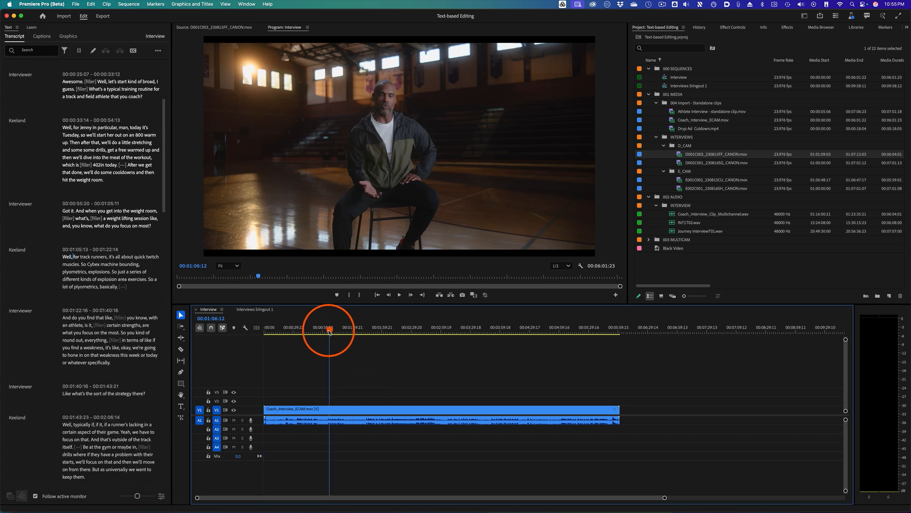
click(295, 409)
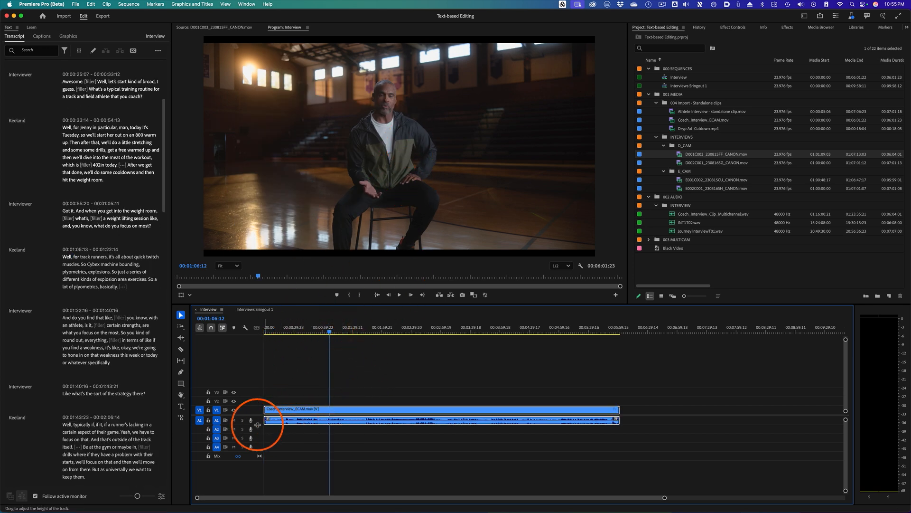
drag(256, 425, 258, 432)
drag(292, 330, 262, 329)
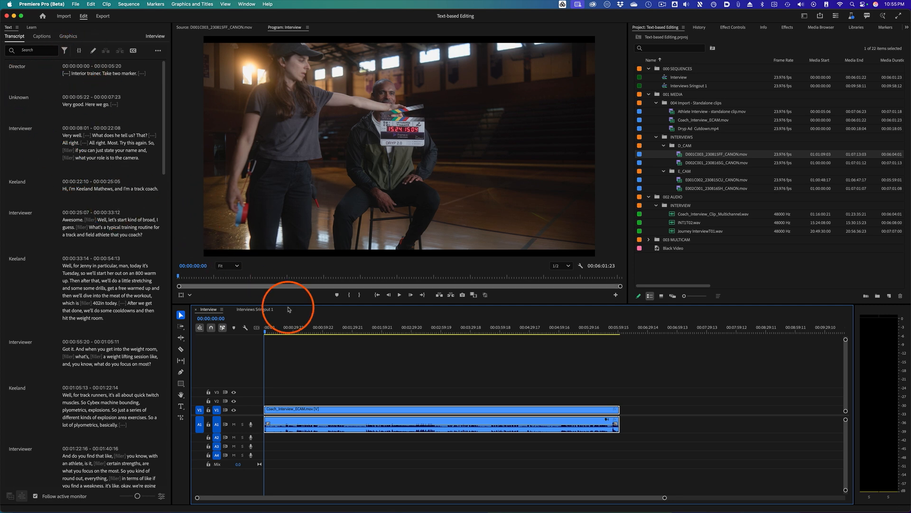
click(363, 382)
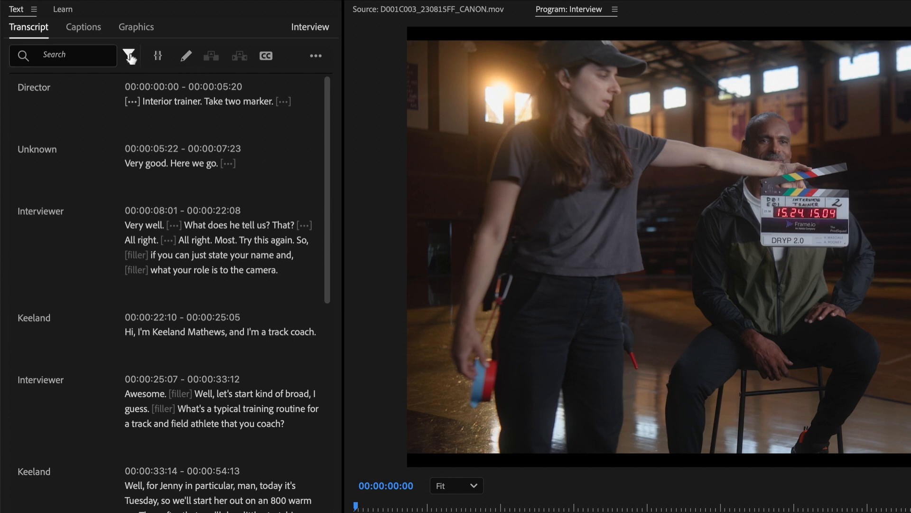
- Filter the transcript by the Interviewer speaker and extract-delete all of that speaker's passages
click(129, 56)
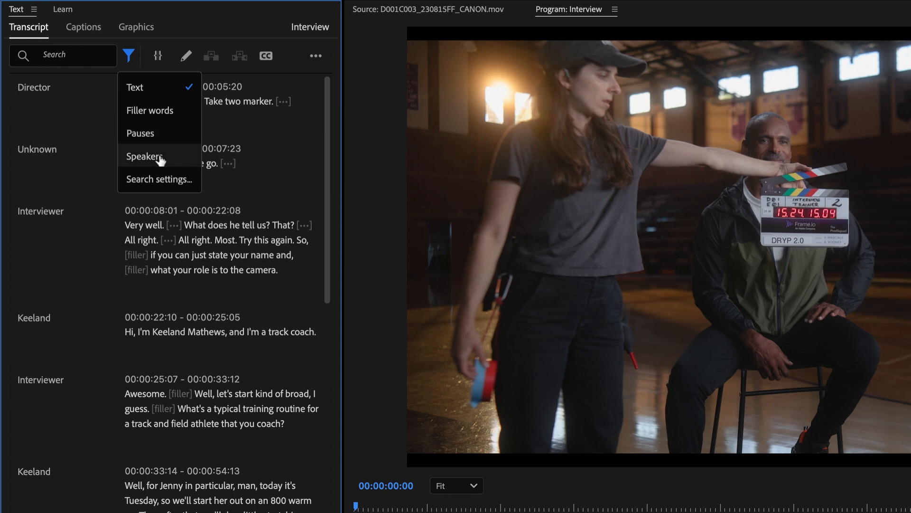
click(160, 159)
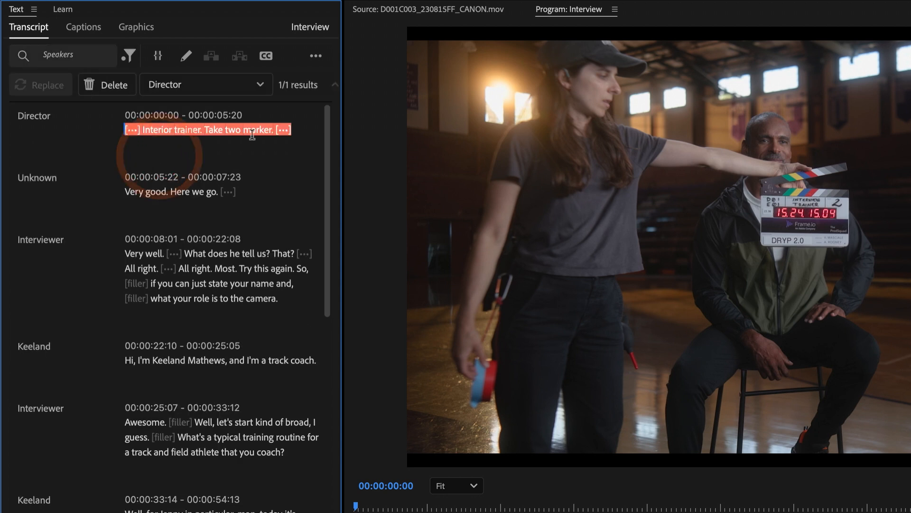
click(256, 88)
click(220, 131)
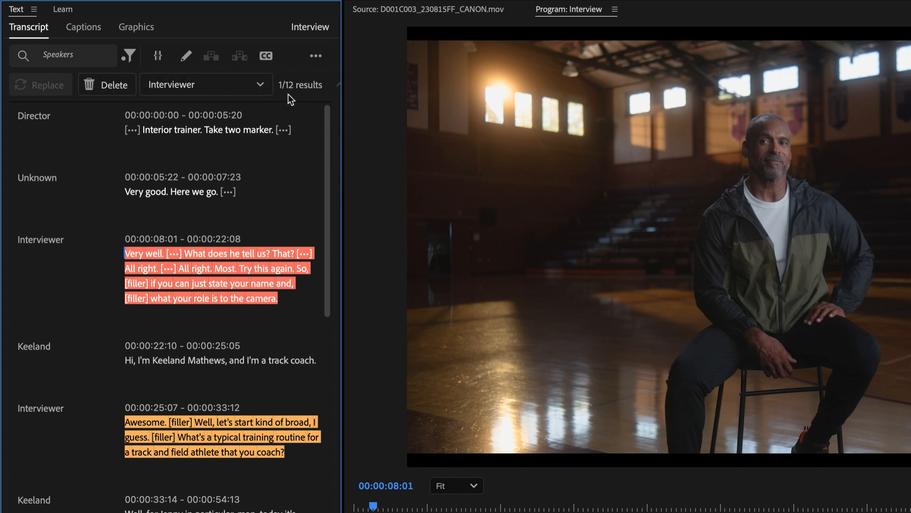
click(125, 86)
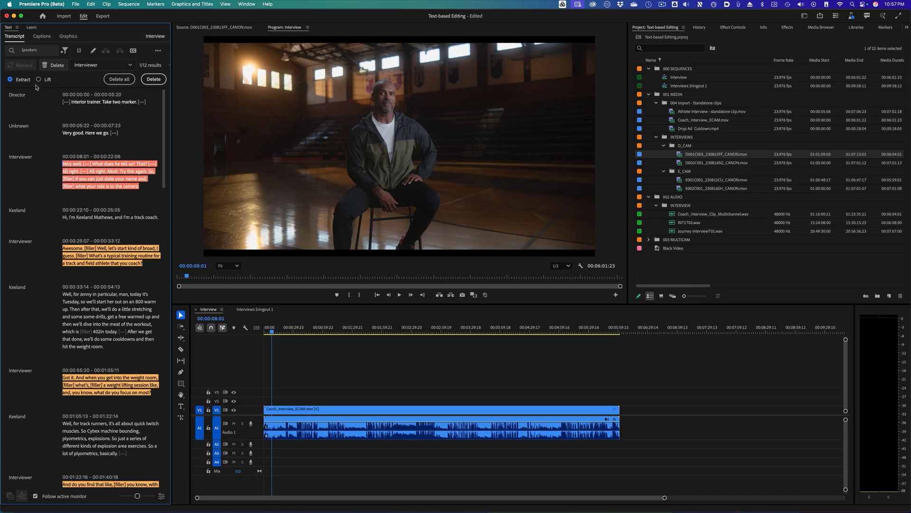
click(120, 79)
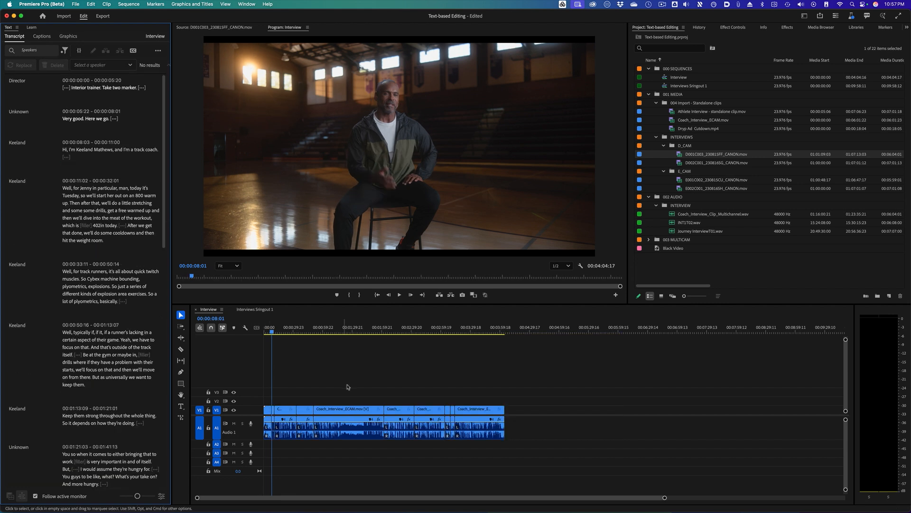
- Zoom into the Interview timeline to inspect the edited clips and return the playhead to the start
click(320, 386)
key(super+equal)
key(super+equal)
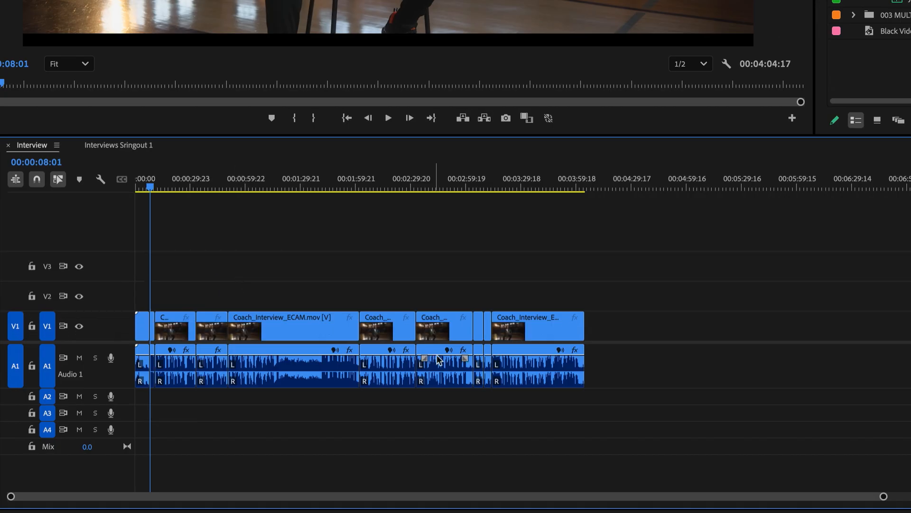
scroll(382, 325, up, 4)
drag(275, 188, 157, 205)
key(Home)
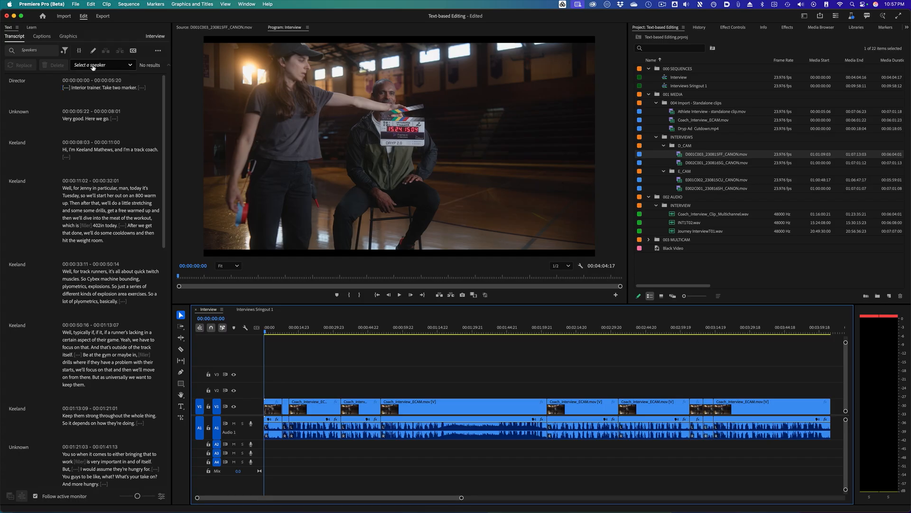
- Switch the speaker filter to Director and delete all of that speaker's passages
click(93, 66)
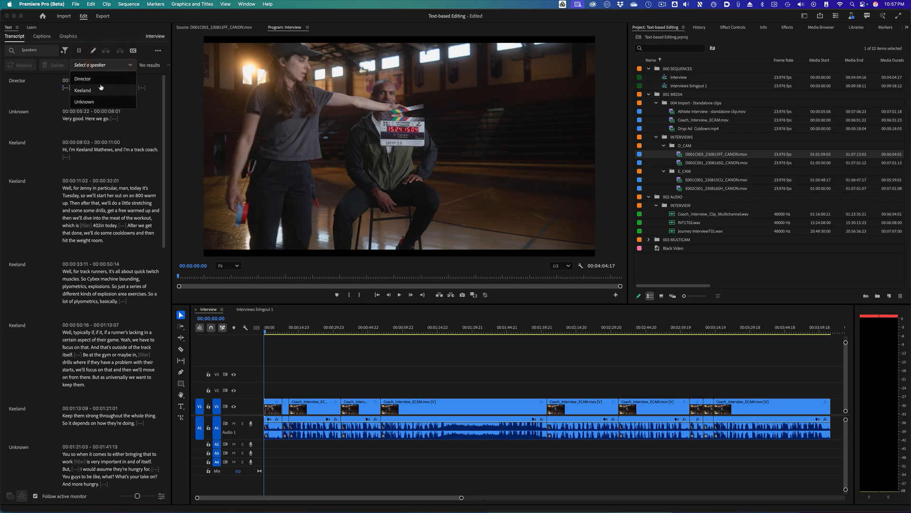
click(102, 82)
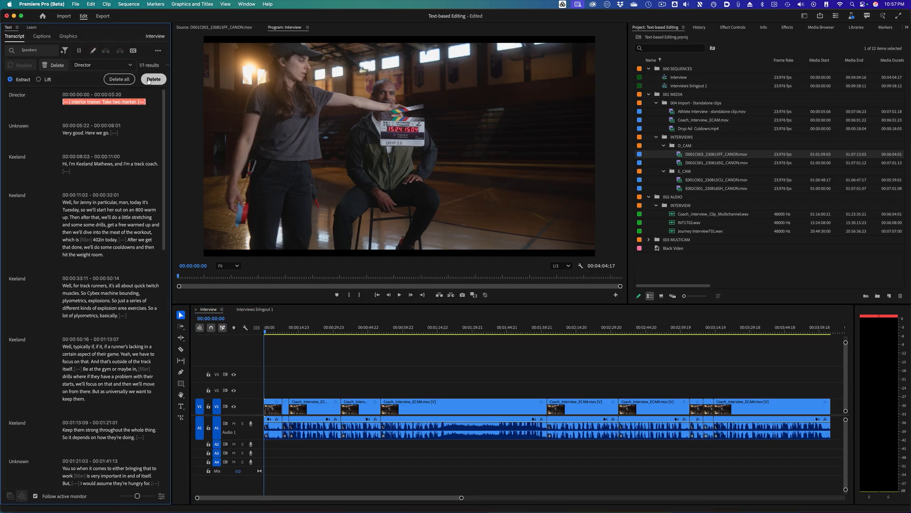
click(125, 81)
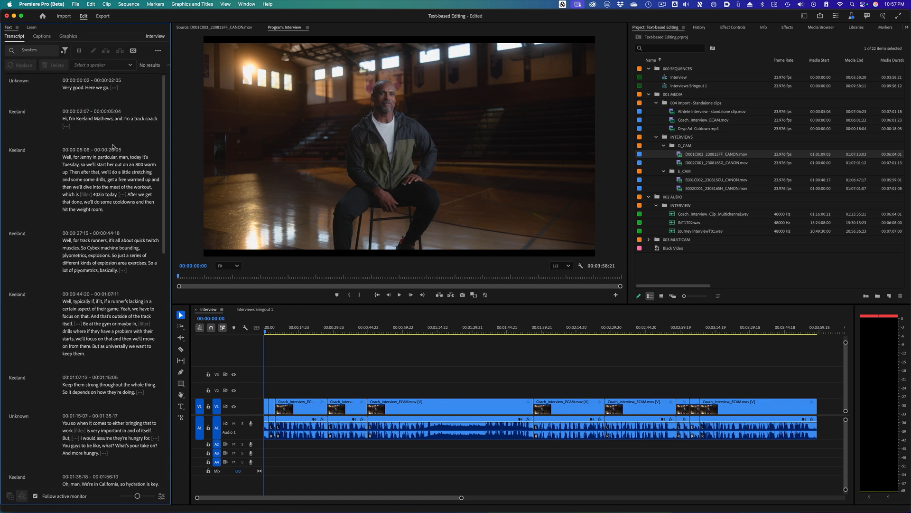
- Switch the speaker filter to Unknown and delete all of that speaker's passages
scroll(65, 196, down, 12)
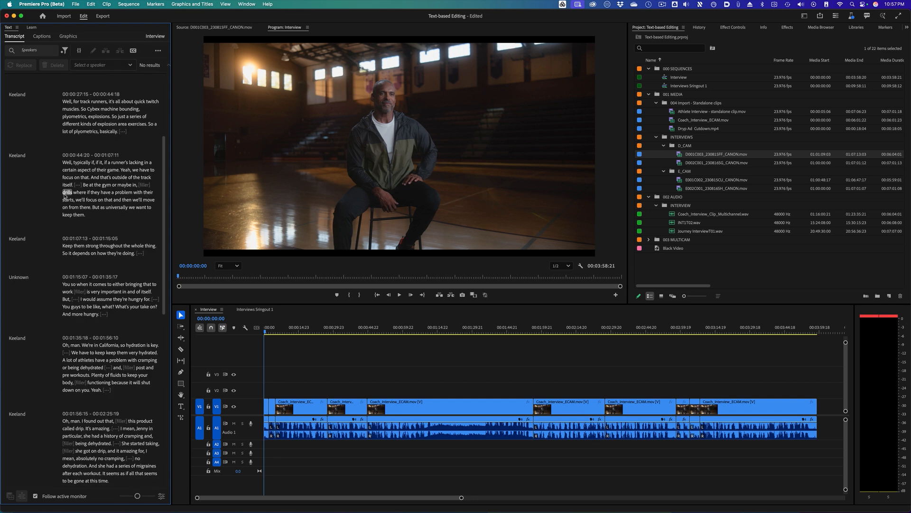
scroll(66, 196, down, 8)
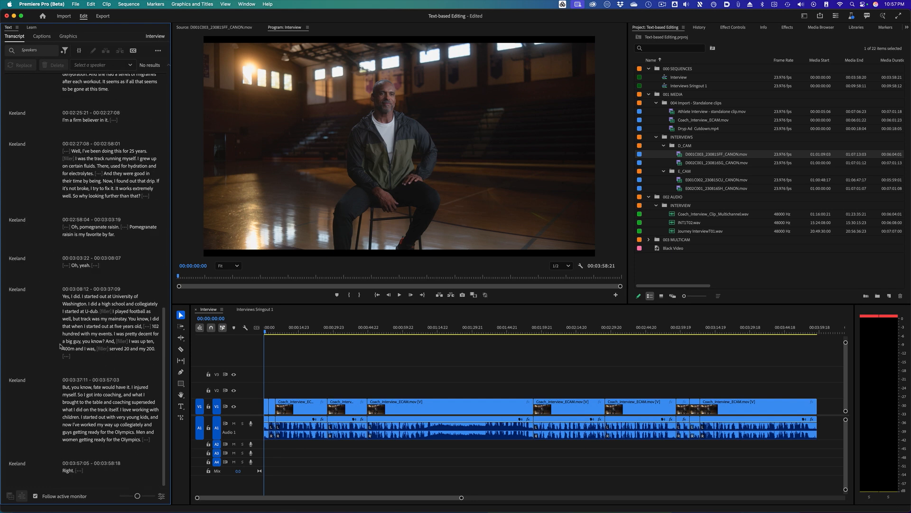
scroll(62, 341, up, 20)
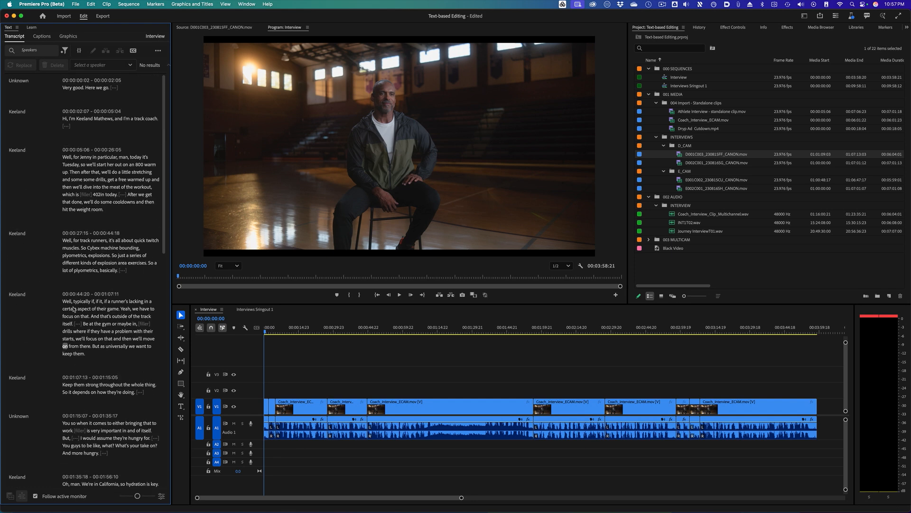
click(102, 64)
click(104, 88)
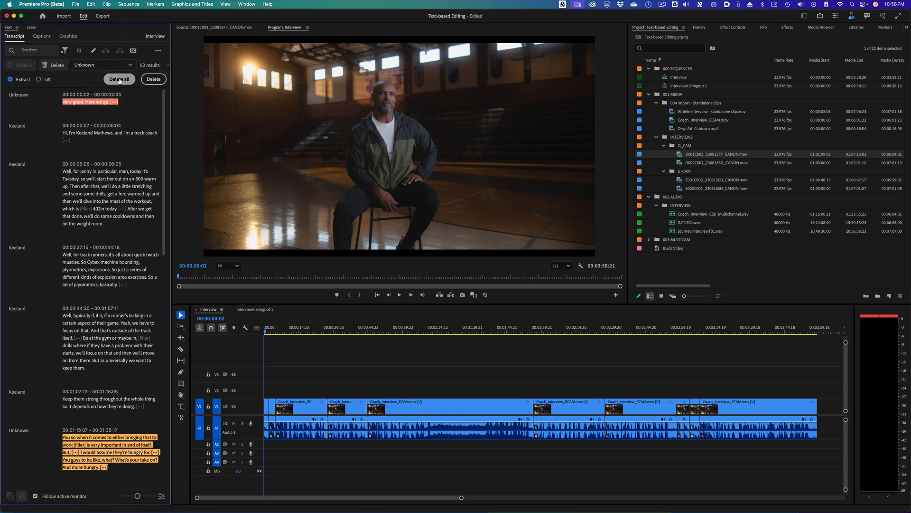
click(120, 80)
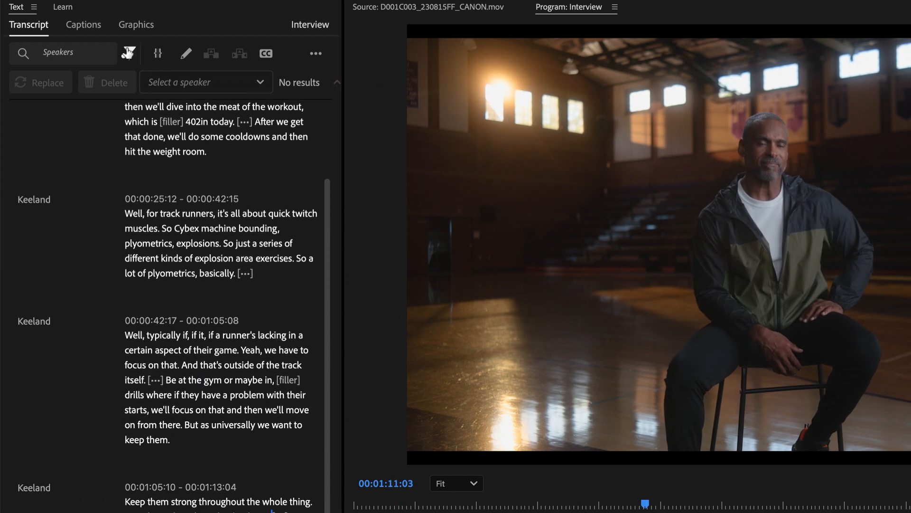
- Filter the transcript for filler words and extract-delete all of them
click(128, 52)
click(150, 107)
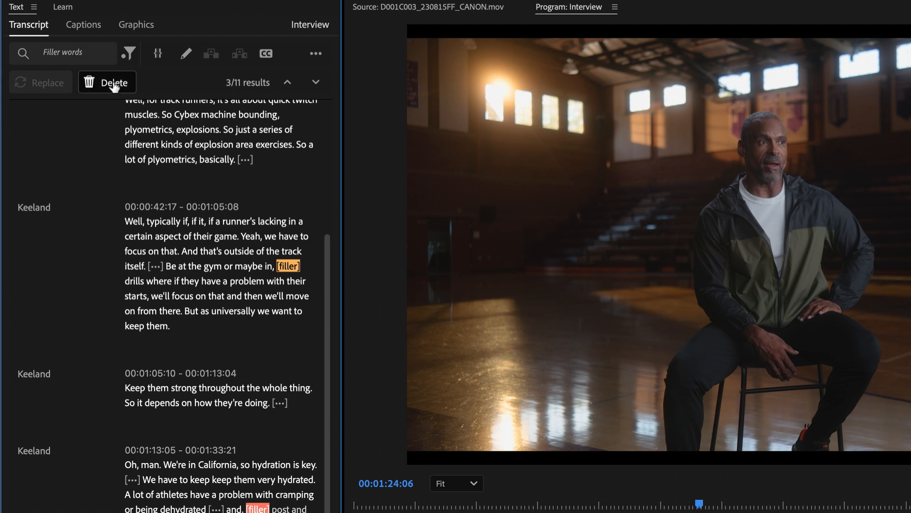
click(109, 83)
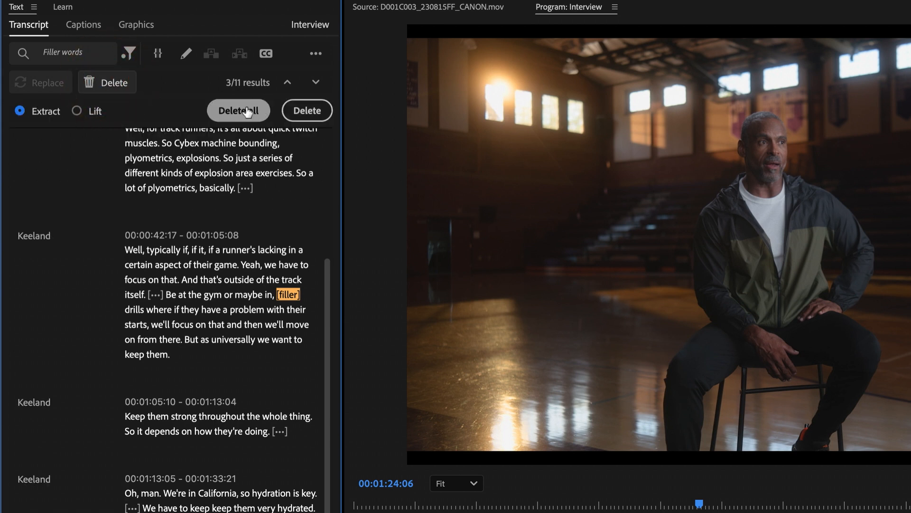
click(247, 111)
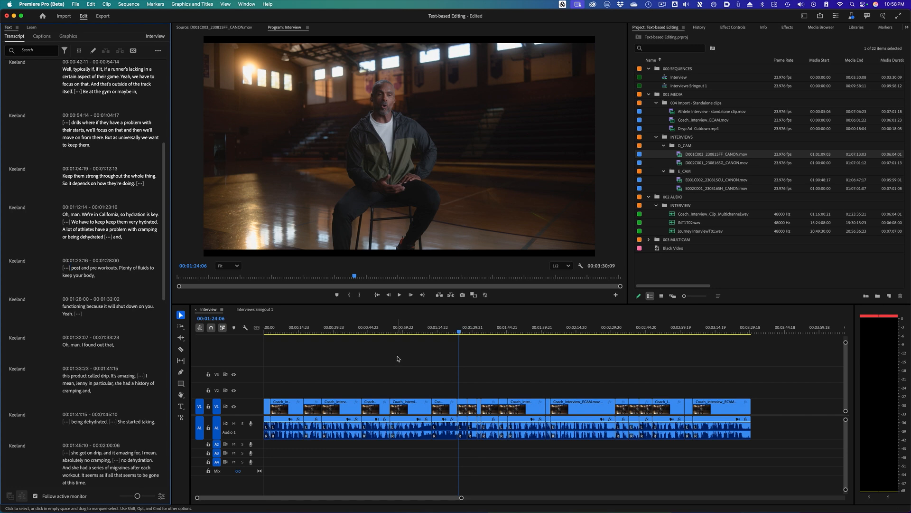
- Filter the transcript for pauses and extract-delete all of them
click(395, 331)
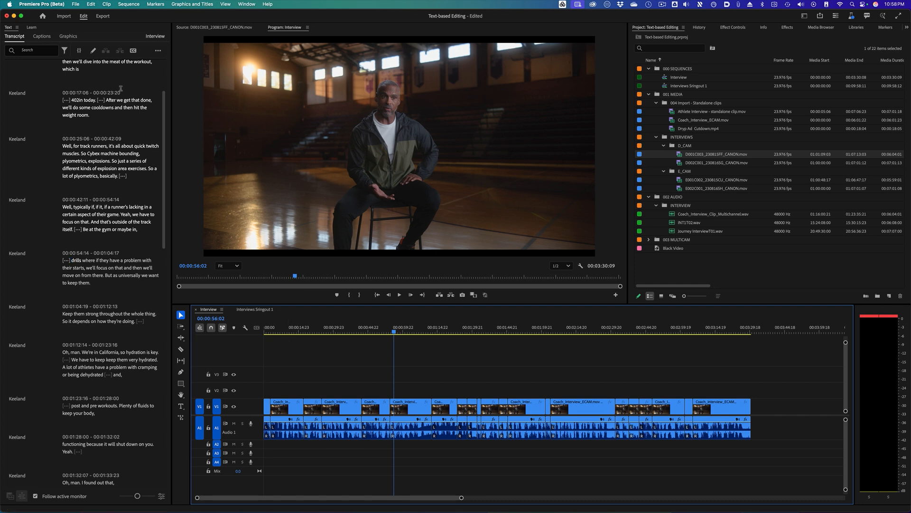
click(67, 54)
click(71, 88)
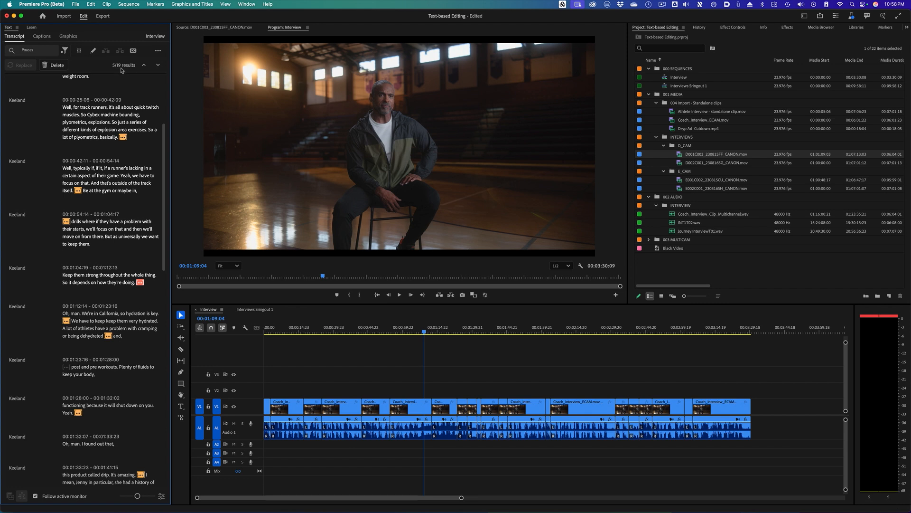
click(56, 66)
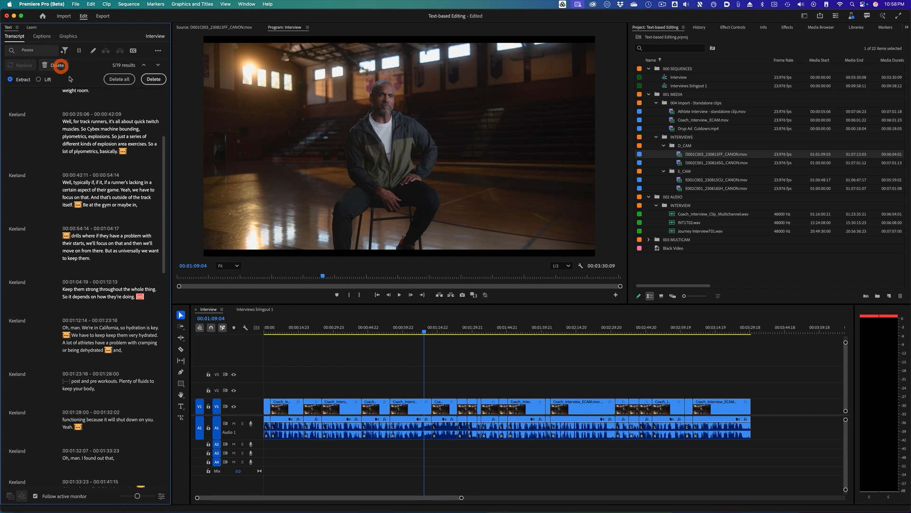
click(119, 79)
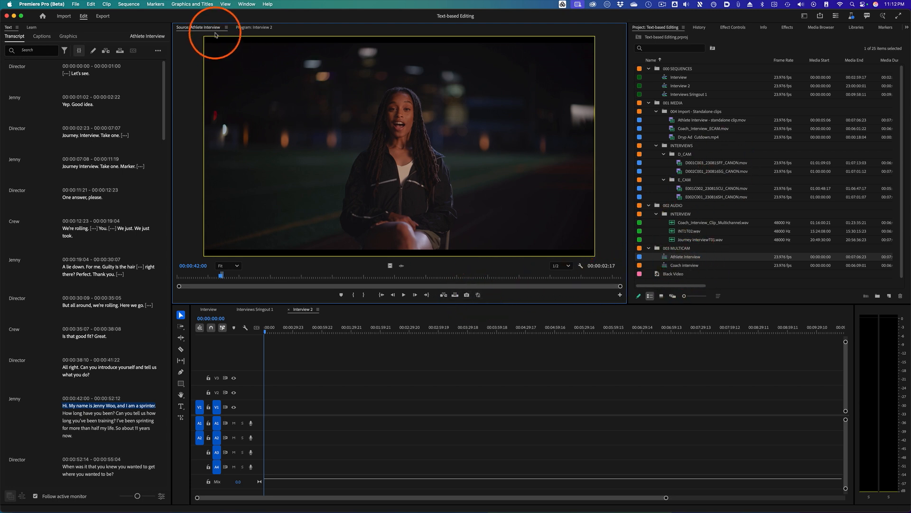
- Add the multi-camera view button to the Source Monitor controls and turn on the multi-camera view
click(619, 295)
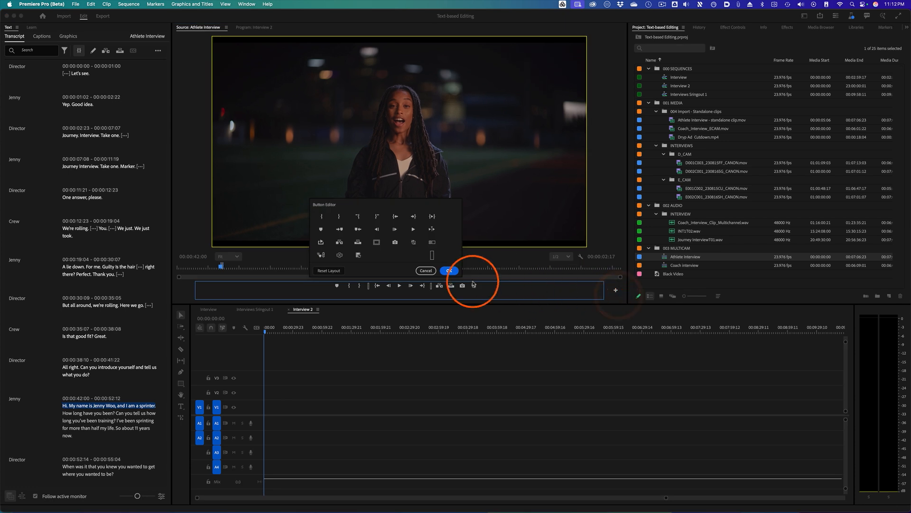
drag(430, 243, 493, 289)
click(450, 271)
click(486, 294)
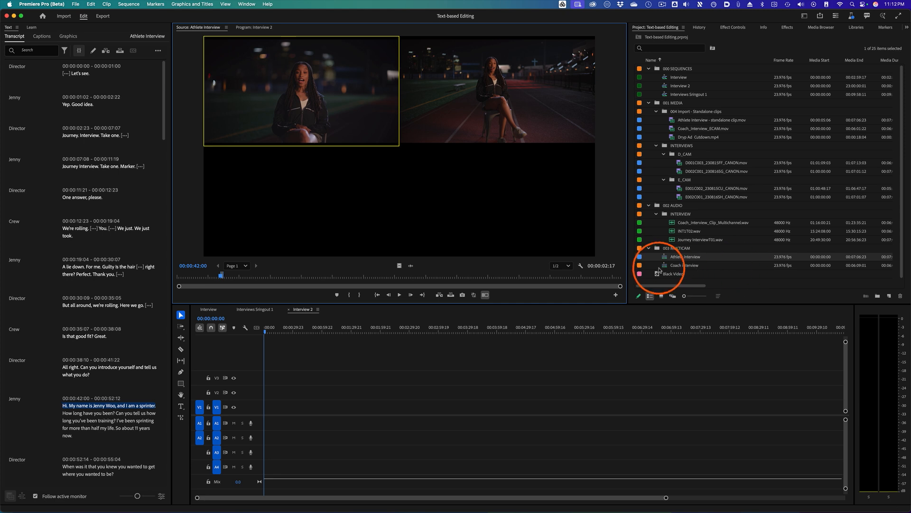
- Load the Coach Interview multicam clip into the Source Monitor and switch between its camera angles
drag(666, 269, 462, 199)
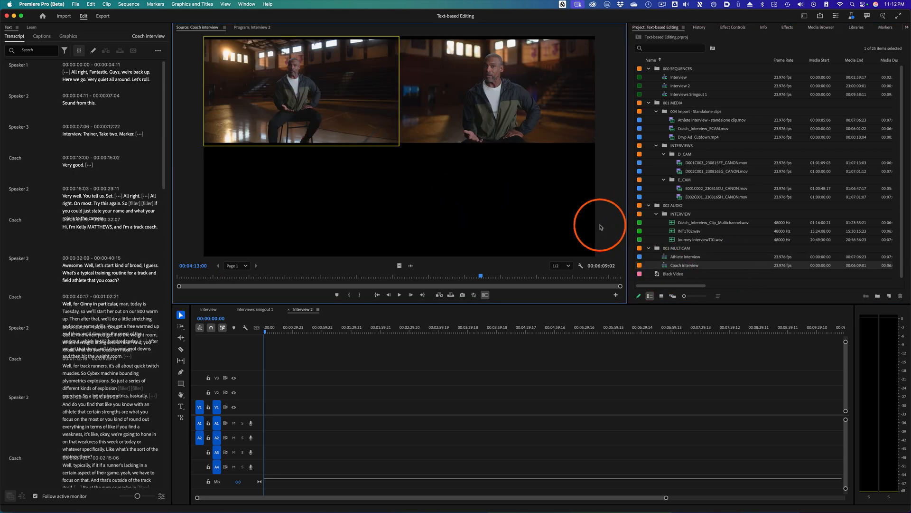
click(501, 103)
click(332, 98)
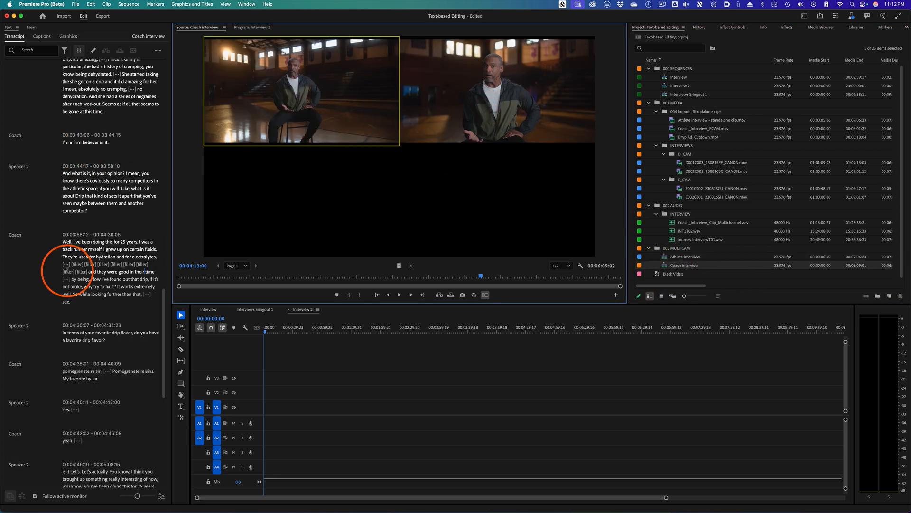
click(467, 73)
click(339, 81)
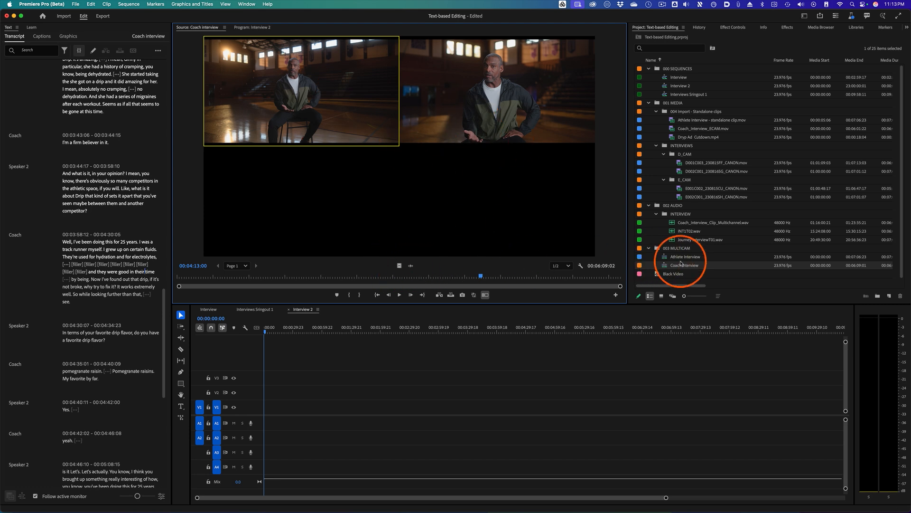
- Open the Athlete Interview multicam clip in the Source Monitor, turn off multi-camera view, and return to the transcript's start
double_click(666, 257)
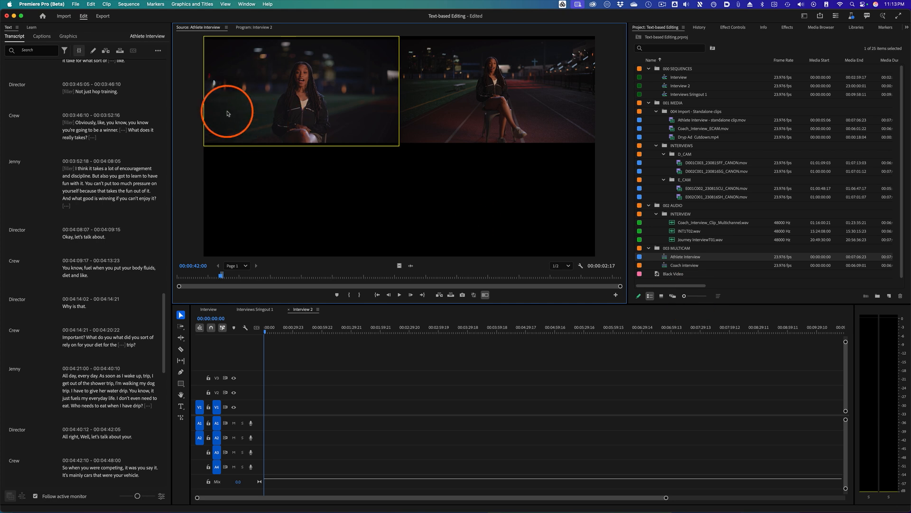
click(485, 295)
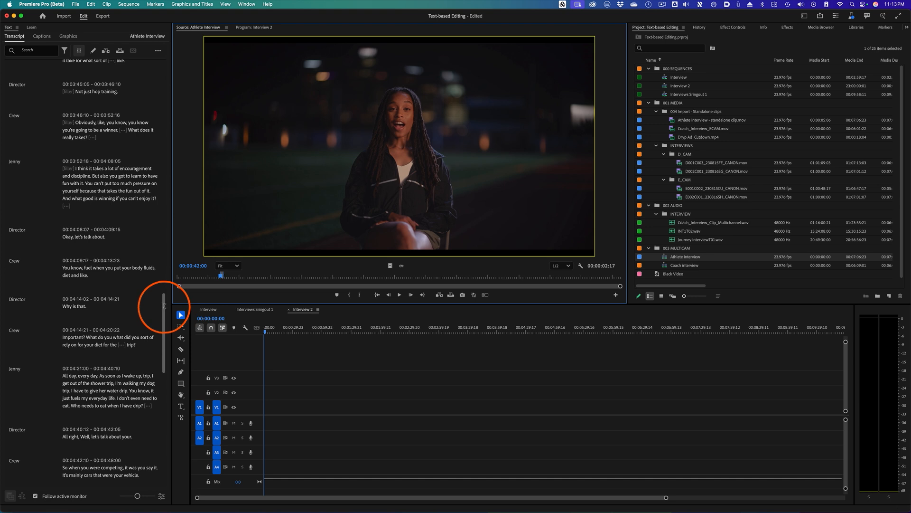
drag(164, 310, 173, 41)
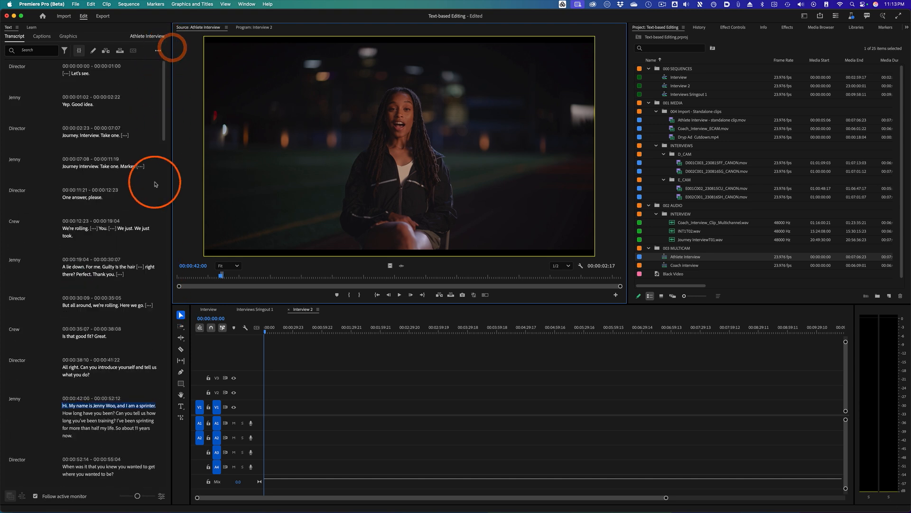
- Select the athlete's introduction sentence ending 'and I am a sprinter.' in the Athlete Interview transcript
click(134, 403)
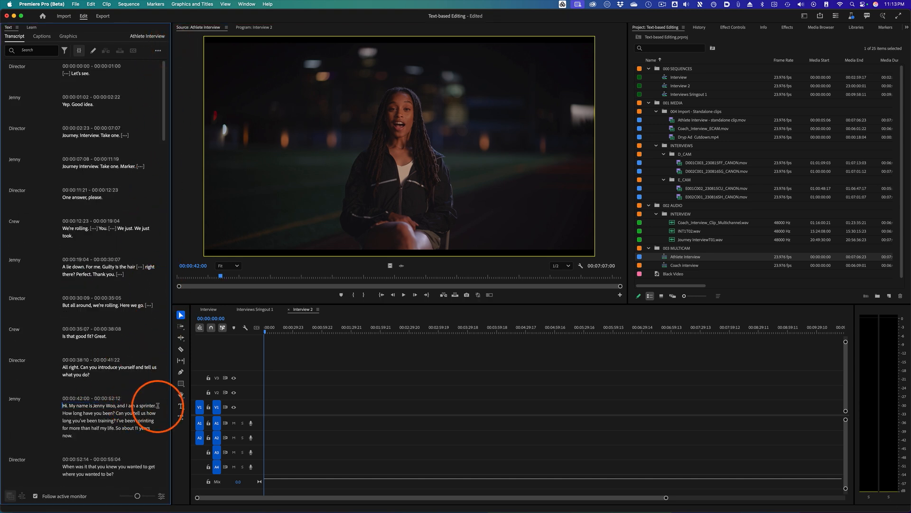
drag(156, 406, 2, 414)
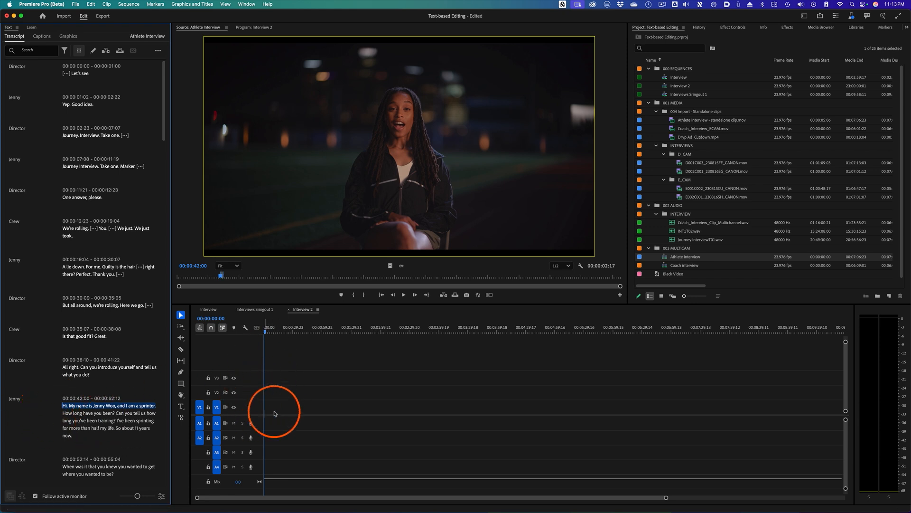
- Turn on automatic In/Out points and insert the selected sentence into the Interview 2 sequence
click(80, 51)
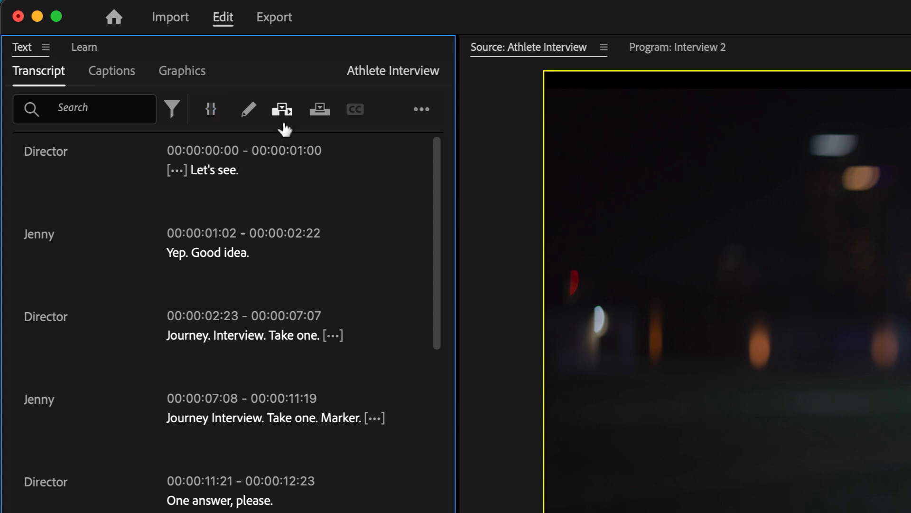
click(212, 108)
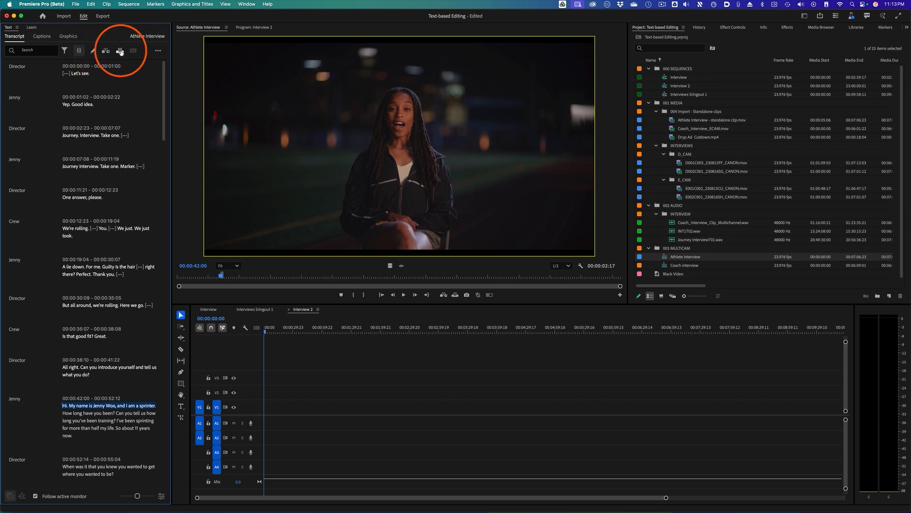
click(121, 52)
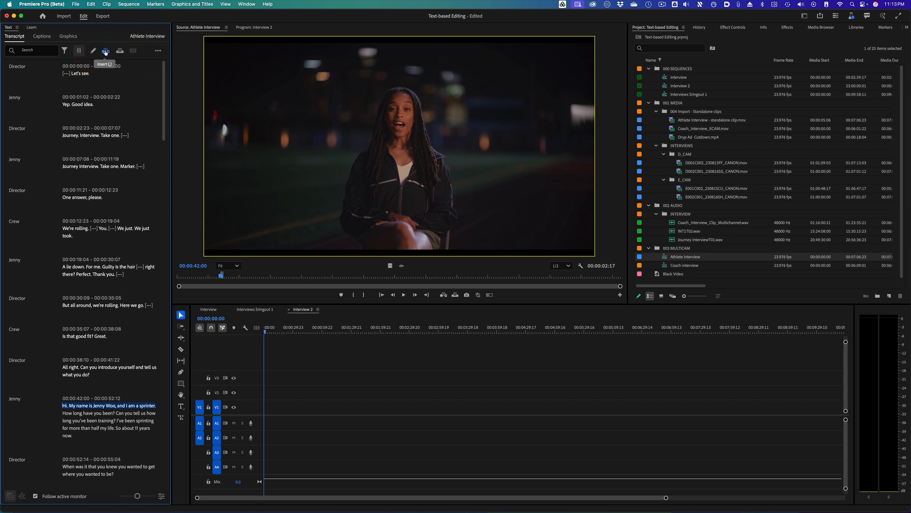
click(106, 51)
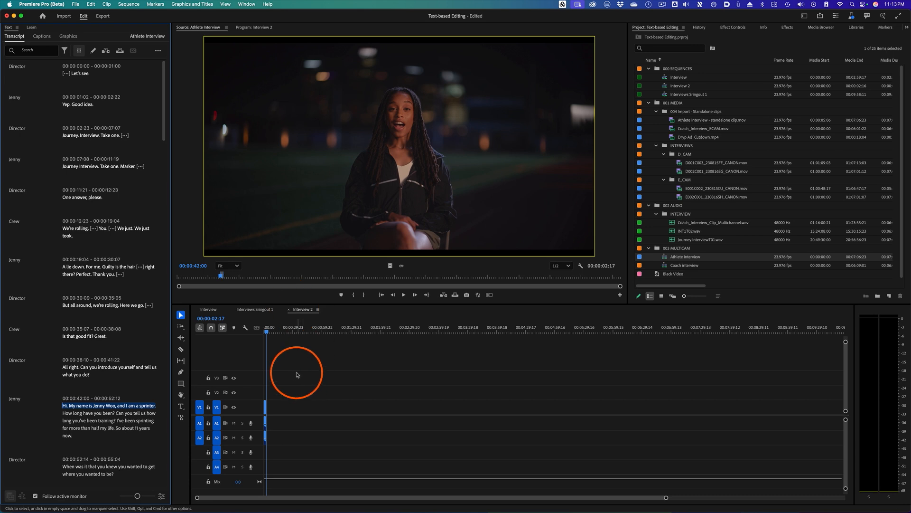
- Extend the end of the inserted athlete clip slightly and play back the sequence
drag(667, 498, 439, 496)
click(340, 352)
click(283, 331)
key(space)
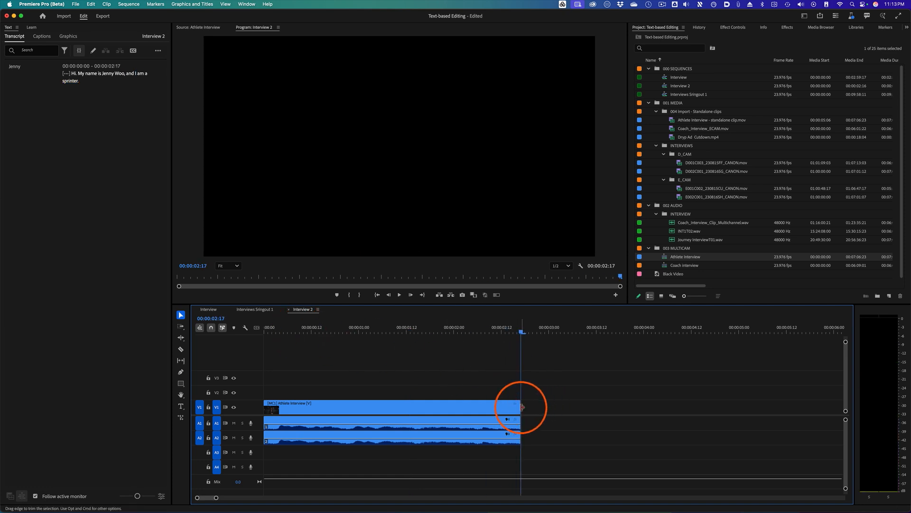
drag(520, 407, 532, 407)
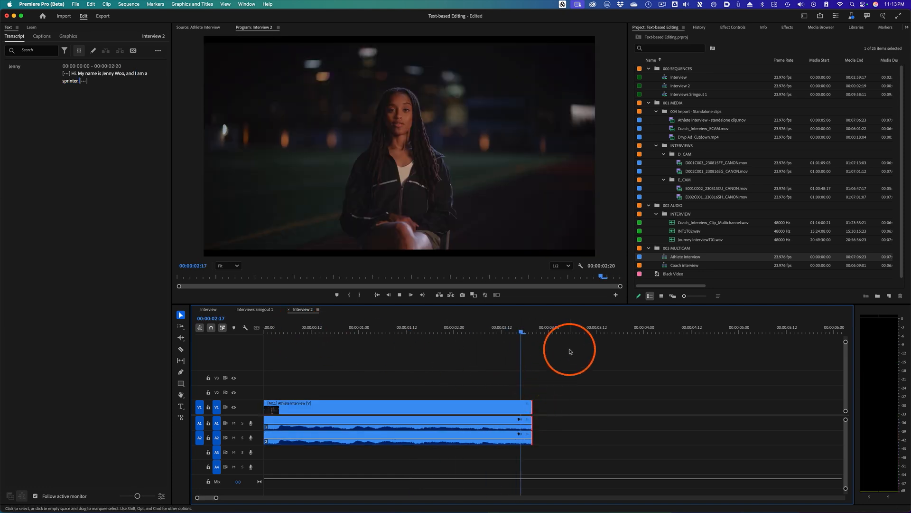
key(space)
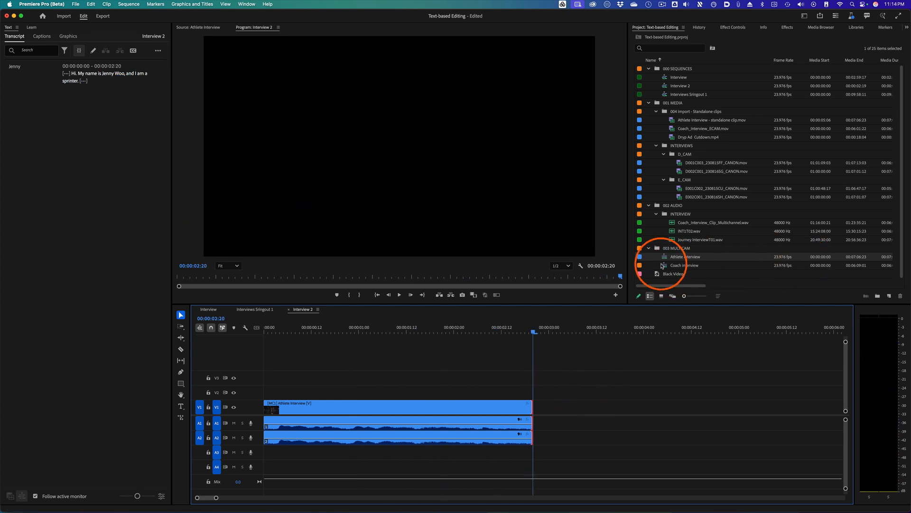
- Load the Coach Interview clip into the Source Monitor, select the coach's 'I'm a track coach' introduction, and insert it
click(205, 29)
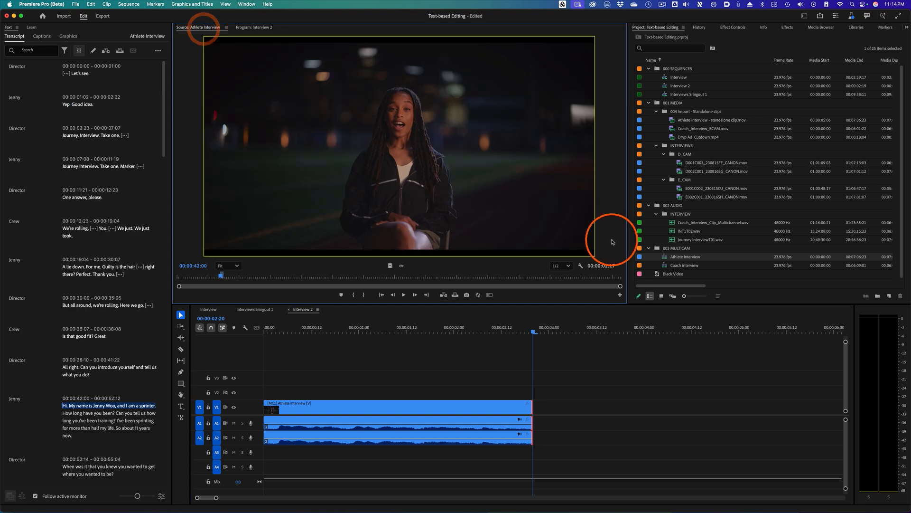
drag(666, 268, 489, 193)
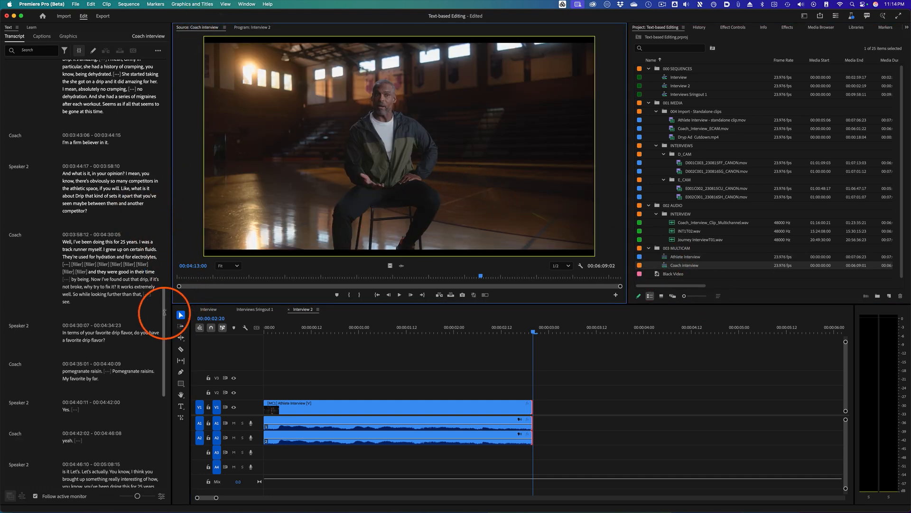
drag(163, 309, 177, 37)
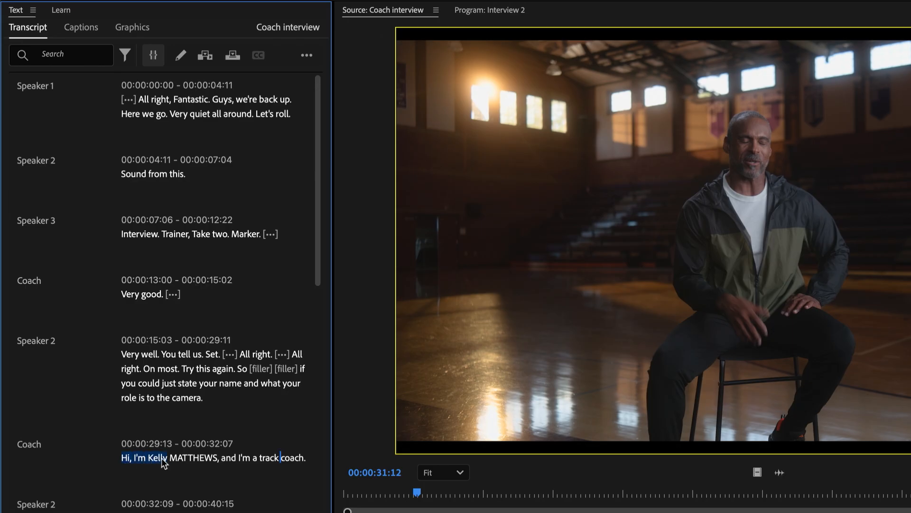
drag(308, 460, 310, 459)
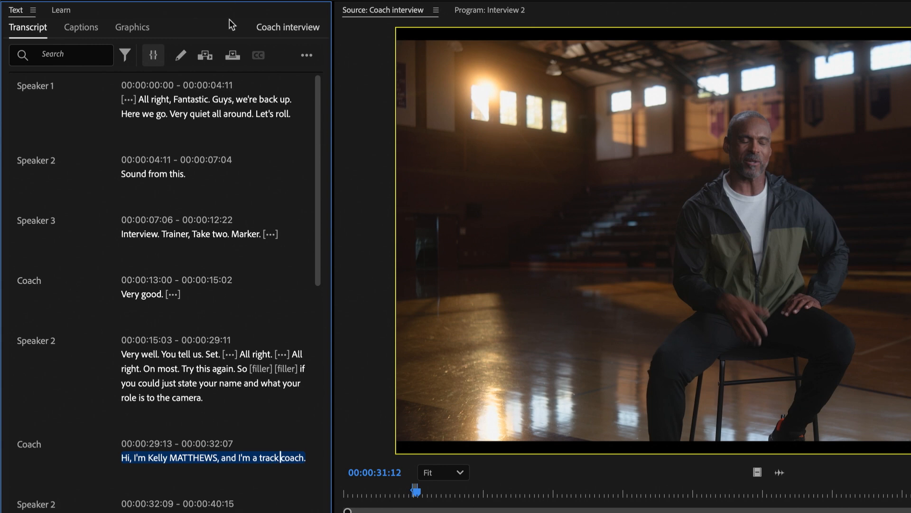
click(207, 56)
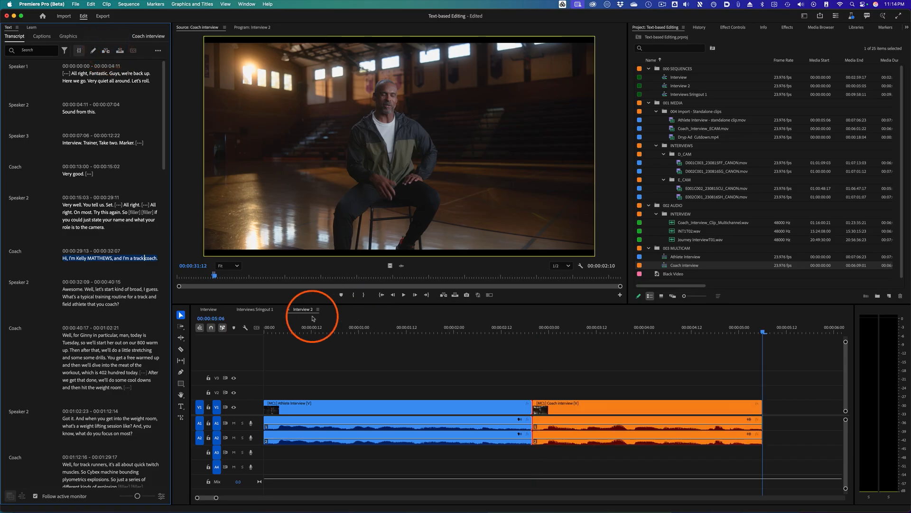
- Play the sequence, extend the end of the coach clip slightly, and save the project
drag(388, 325, 269, 325)
key(space)
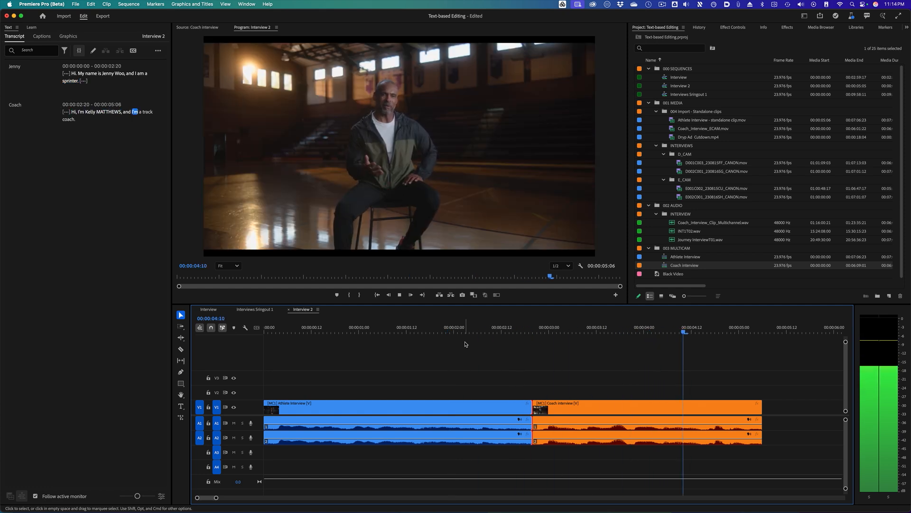
drag(762, 407, 773, 407)
click(548, 348)
key(super+s)
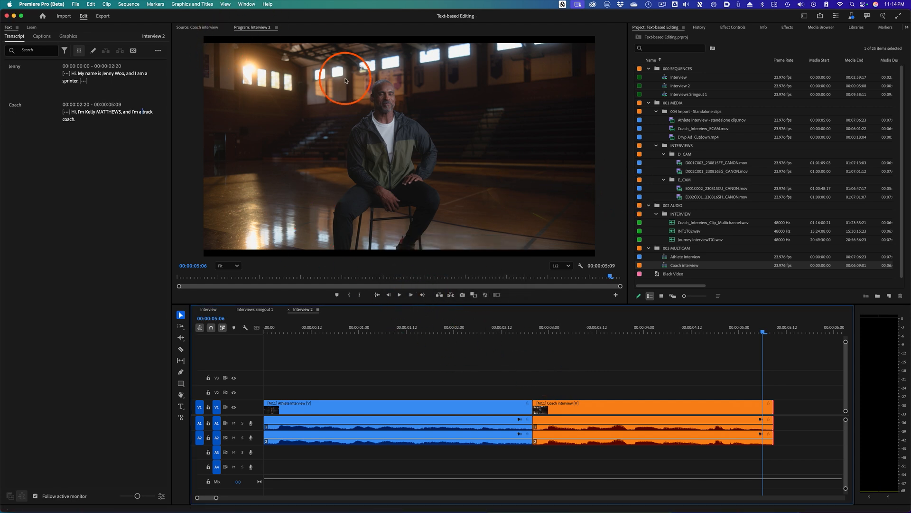
- Switch the Source Monitor back to Athlete Interview and select the answer starting 'At the track?' through 'for both of us I did.'
click(214, 29)
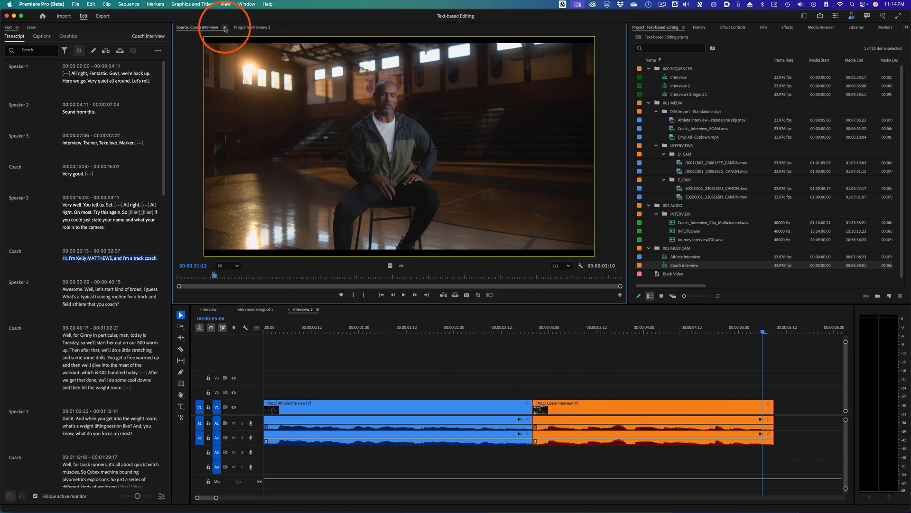
click(226, 28)
click(249, 170)
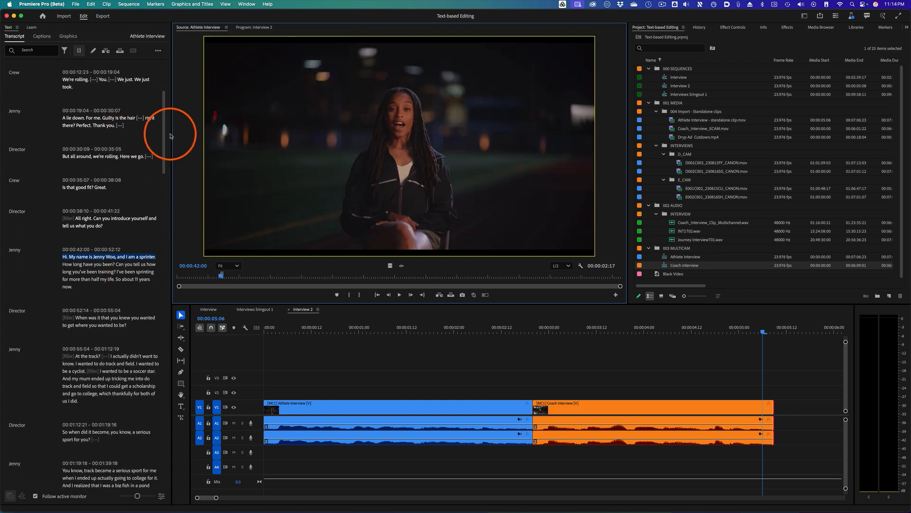
drag(164, 136, 164, 83)
click(80, 159)
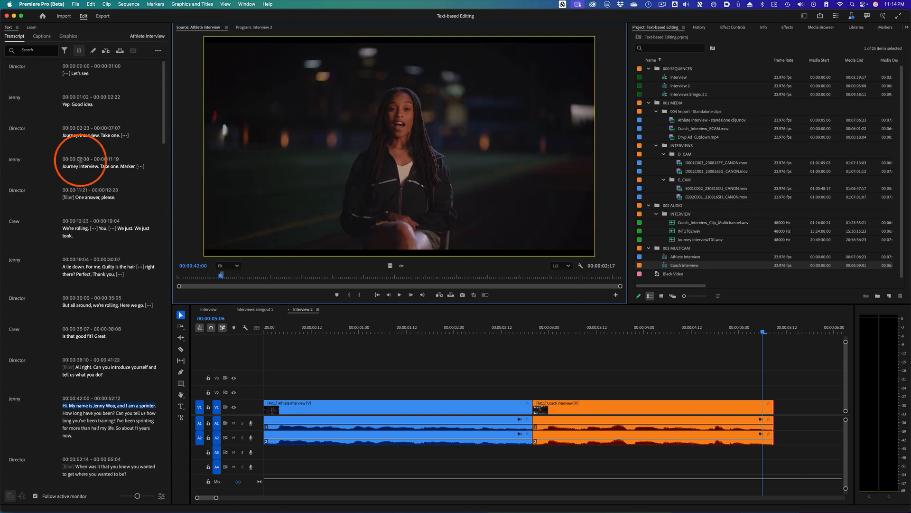
scroll(128, 190, down, 5)
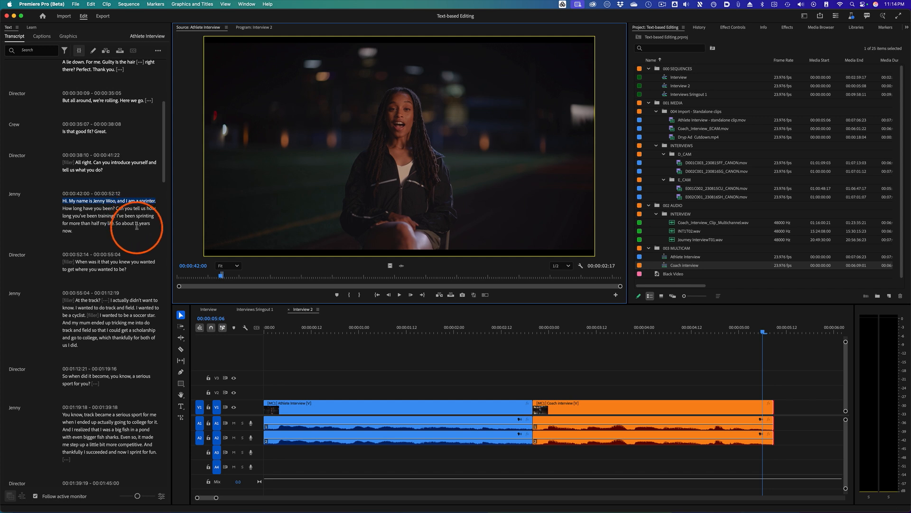
click(78, 332)
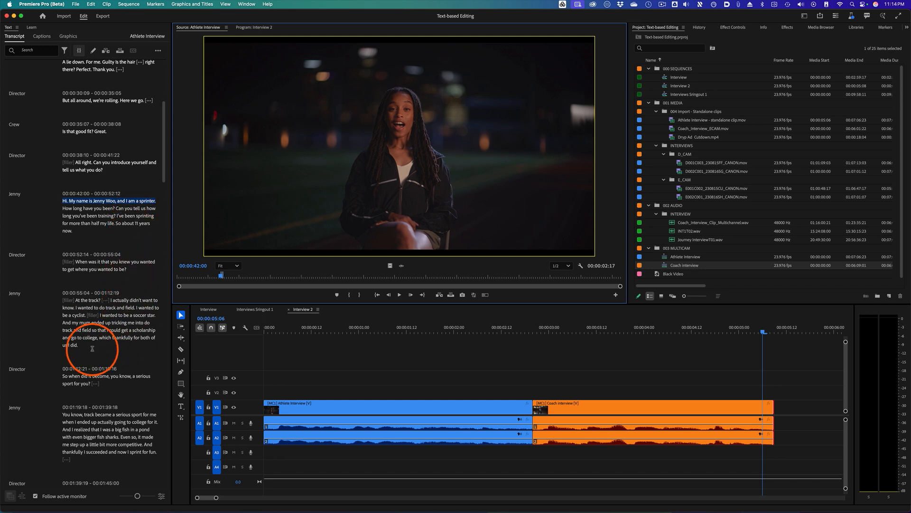
drag(92, 348, 112, 302)
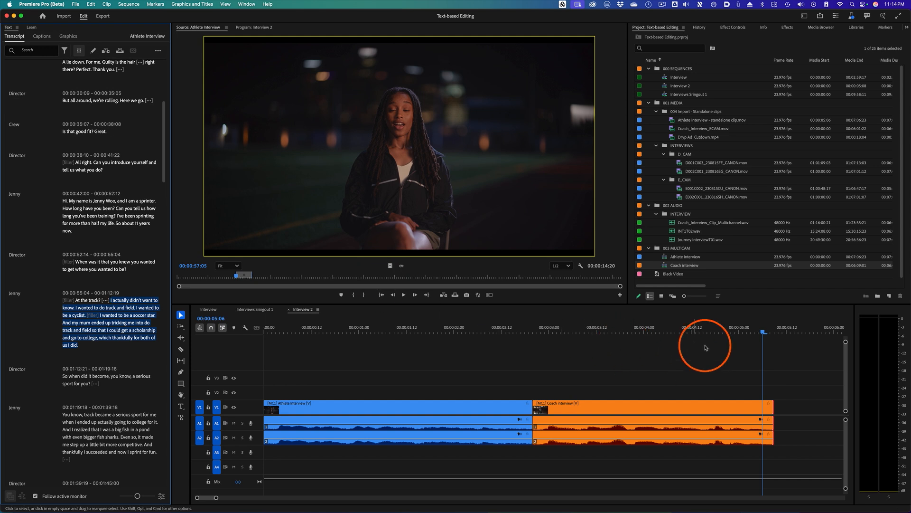
- Move the playhead to the end of Interview 2, insert the selected answer there, and play it back
click(752, 327)
click(786, 327)
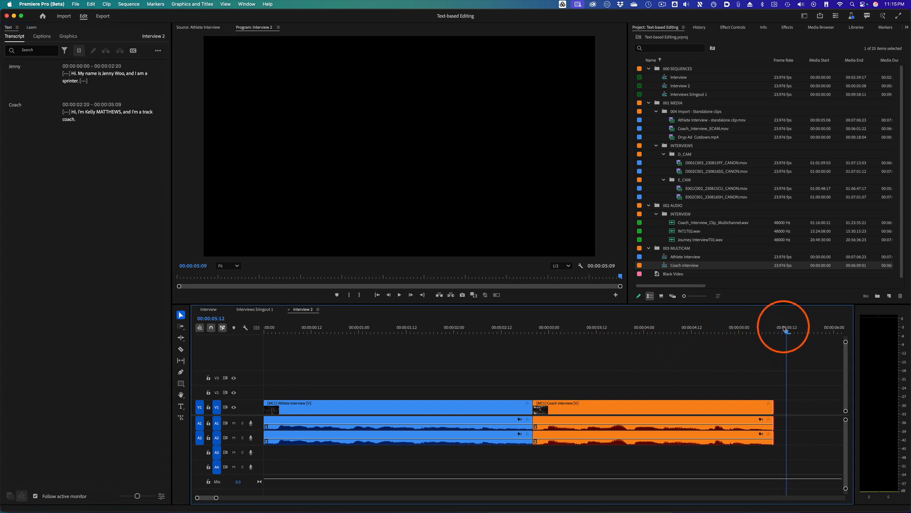
drag(784, 328, 772, 327)
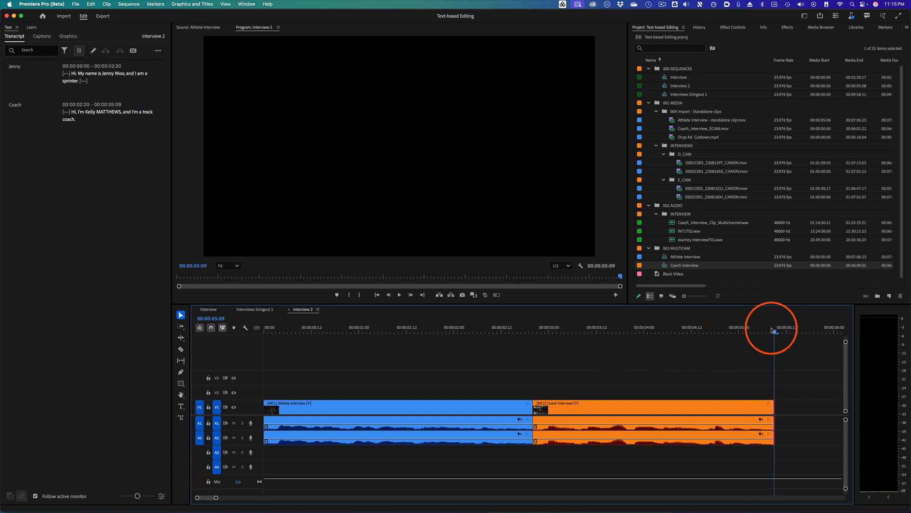
click(213, 29)
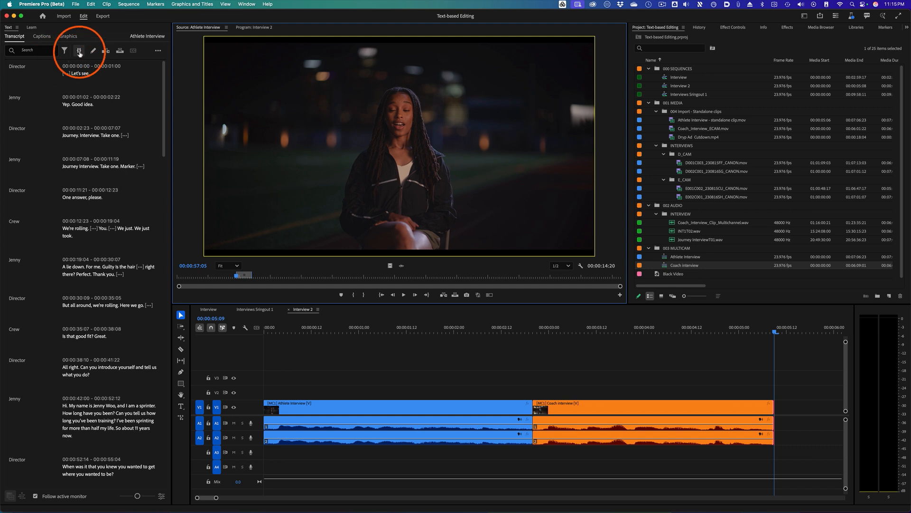
click(106, 51)
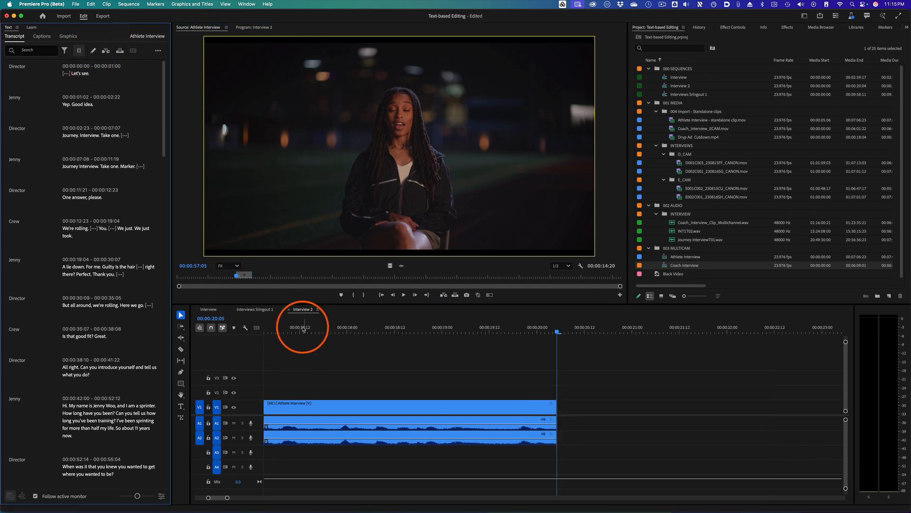
drag(303, 329, 669, 329)
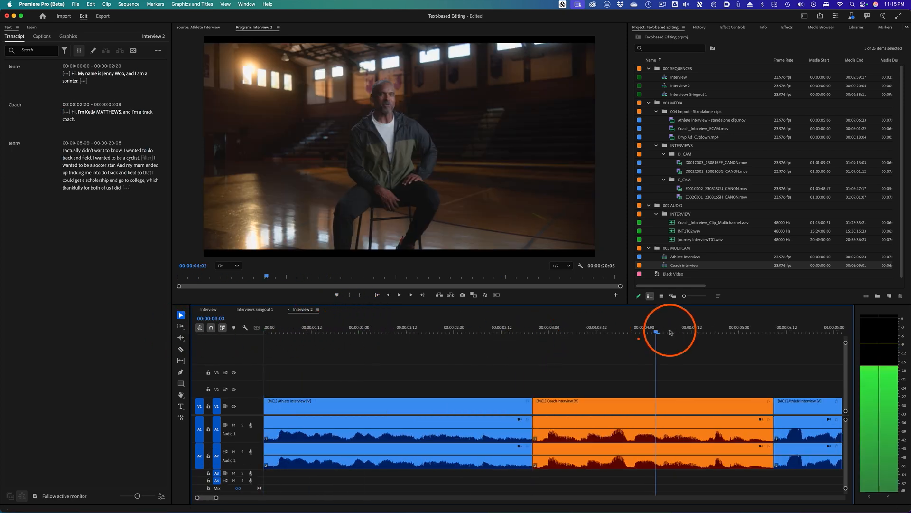
key(space)
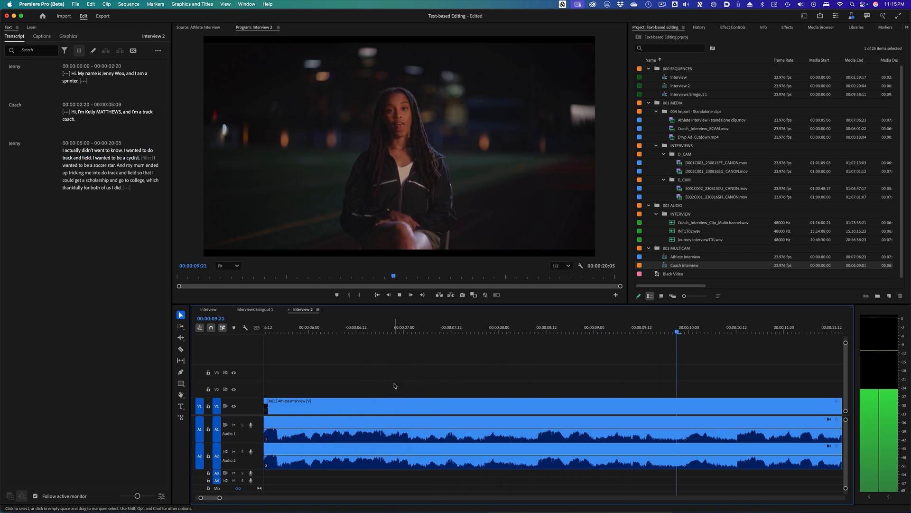
key(space)
- Select the sequence transcript lines from 'I actually didn't want to know' through 'I wanted to be a cyclist.' and extract them, then play back
click(319, 202)
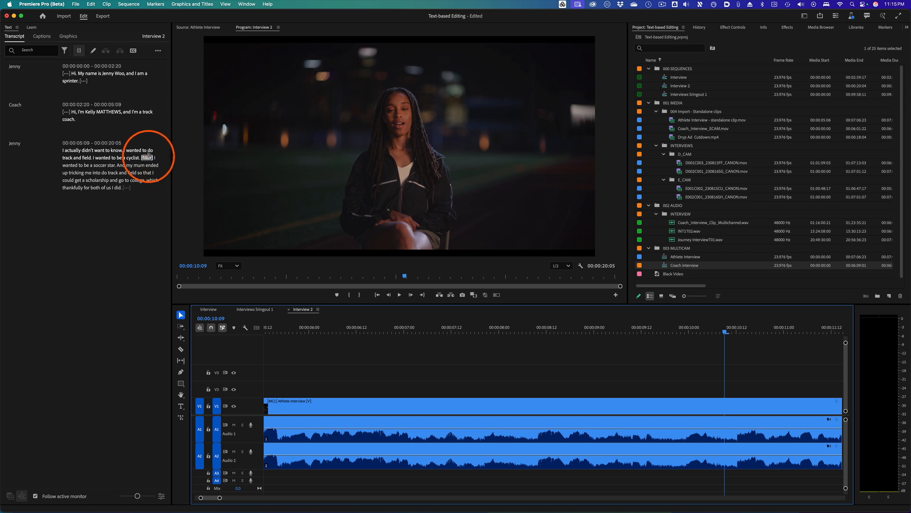
drag(153, 158, 59, 152)
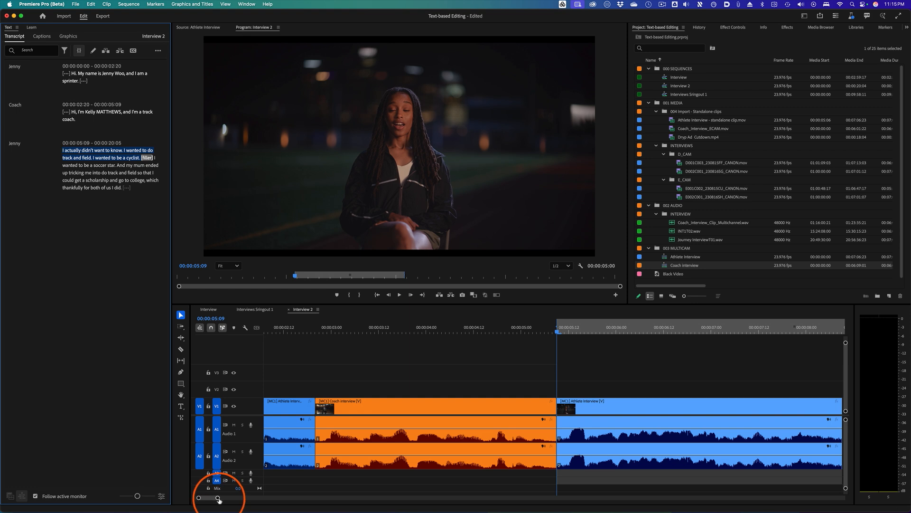
drag(219, 498, 243, 498)
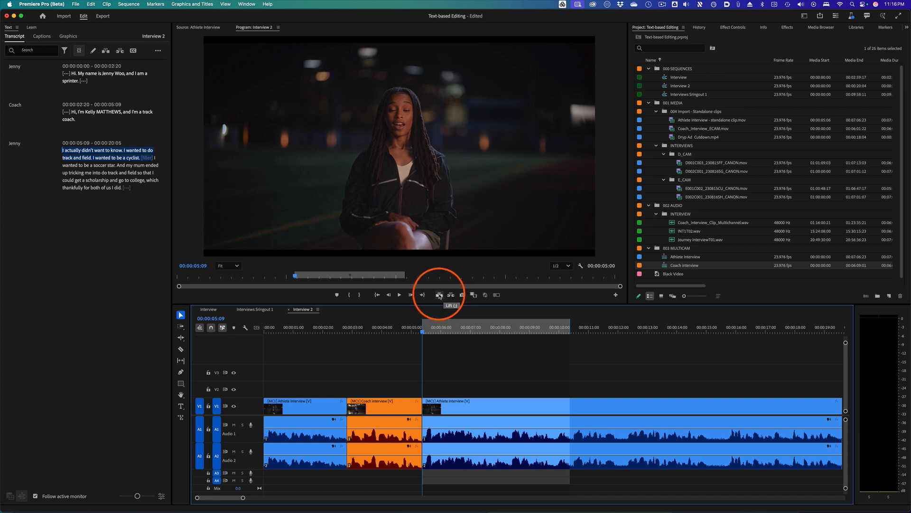
click(440, 295)
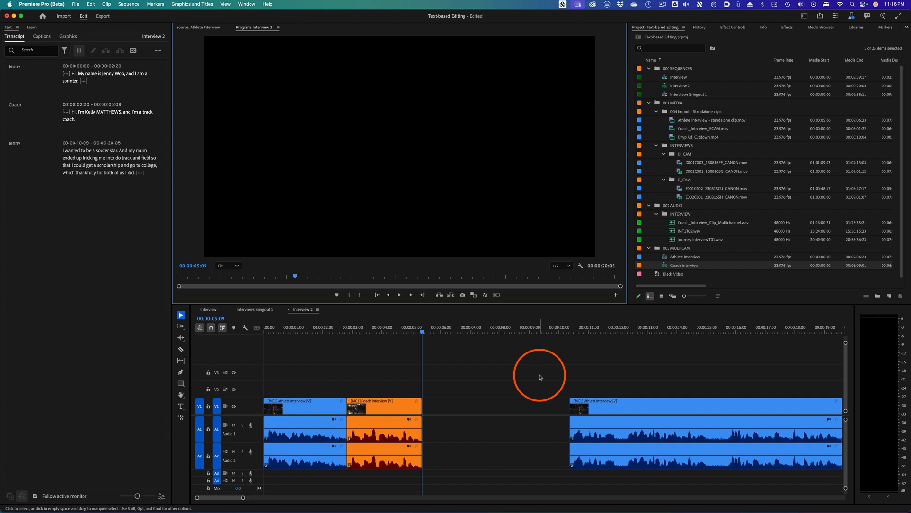
key(super+z)
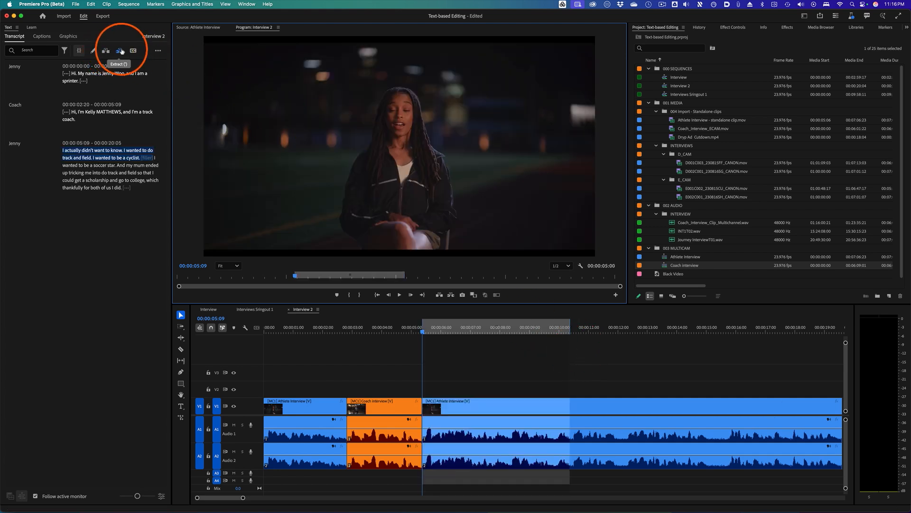
click(120, 50)
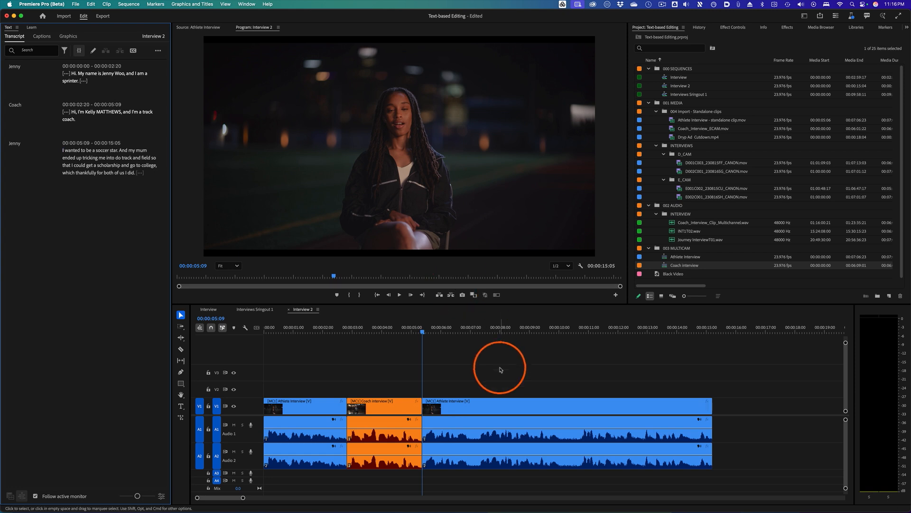
click(389, 328)
key(space)
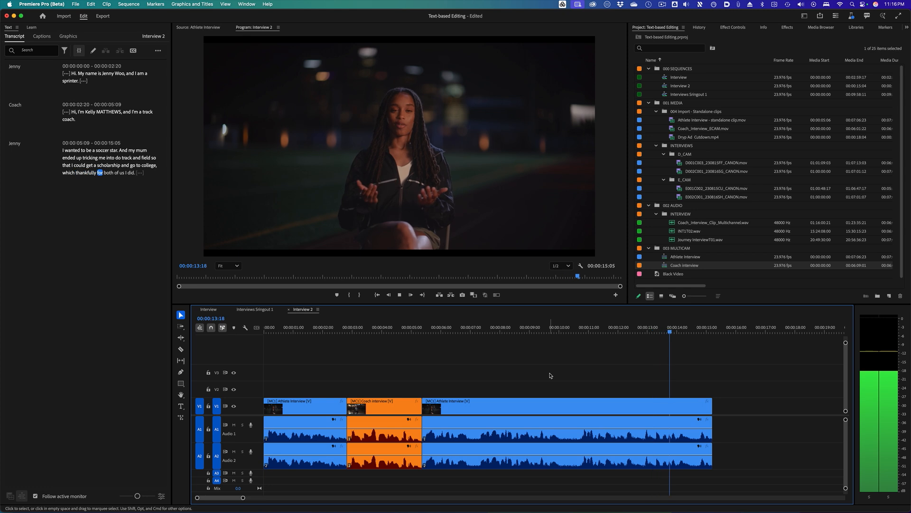
- Extend the end of the last athlete clip in Interview 2 slightly and save the project
click(655, 388)
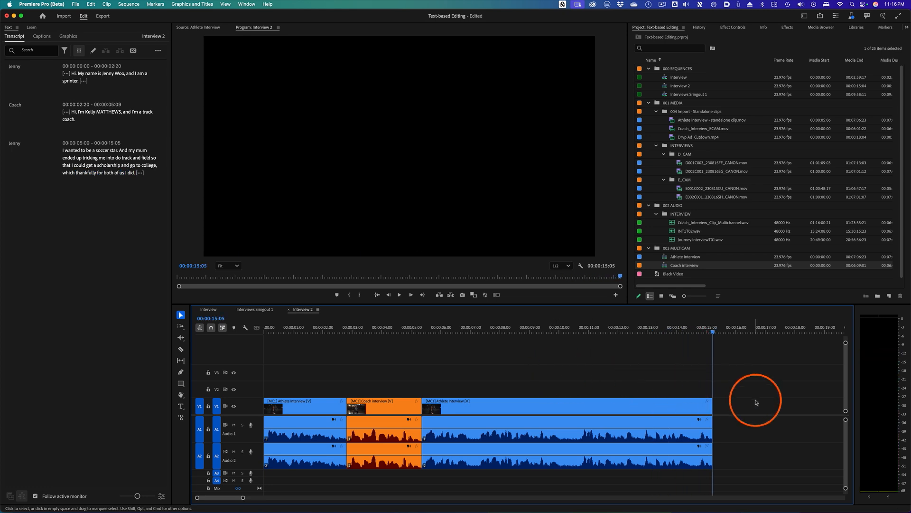
drag(715, 407, 727, 404)
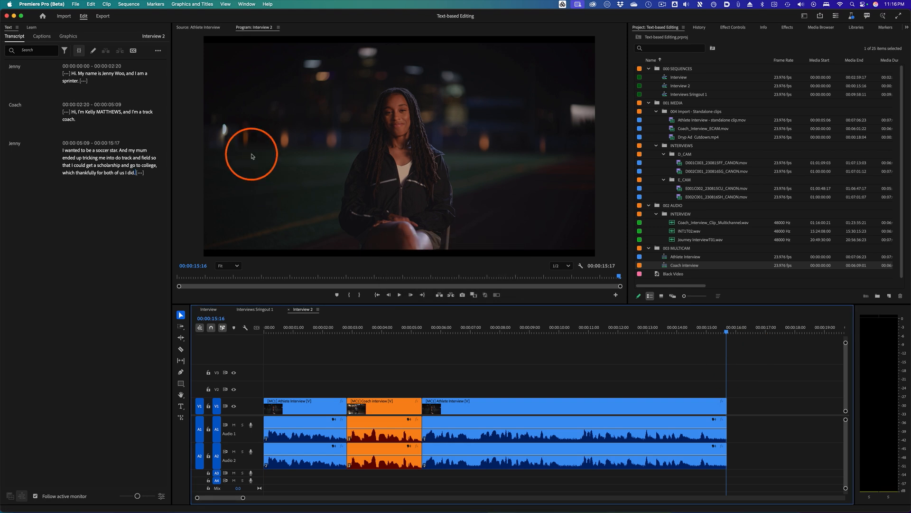
key(super+s)
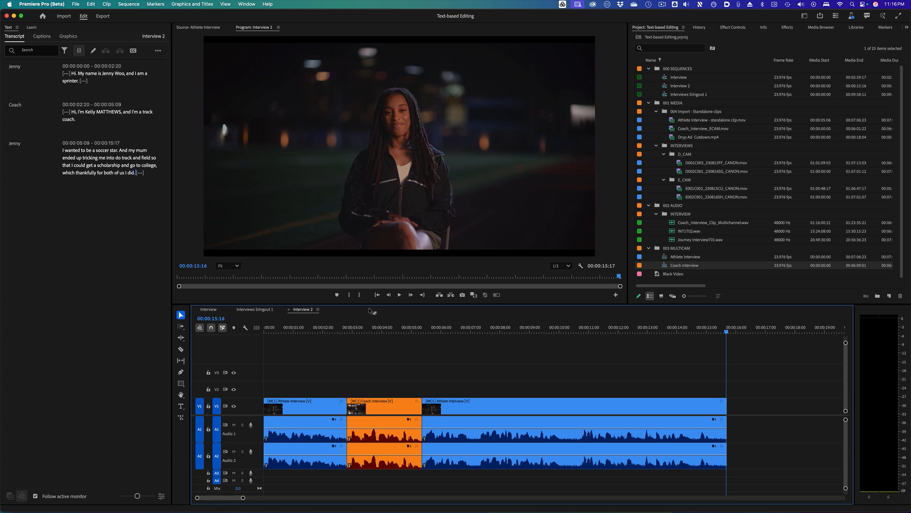
- Switch the Source Monitor to Coach Interview and select the answer from 'today is Tuesday' through 'then hit the weight room.'
click(227, 27)
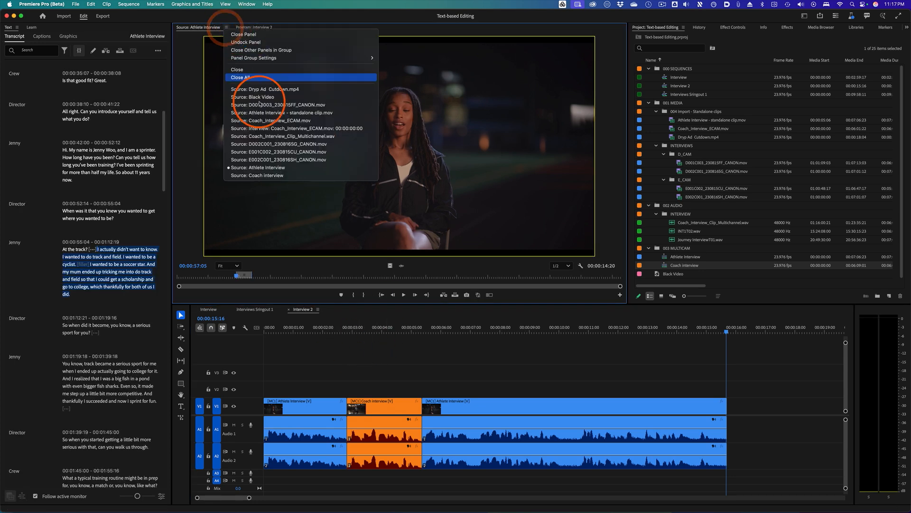
click(260, 175)
scroll(75, 305, up, 5)
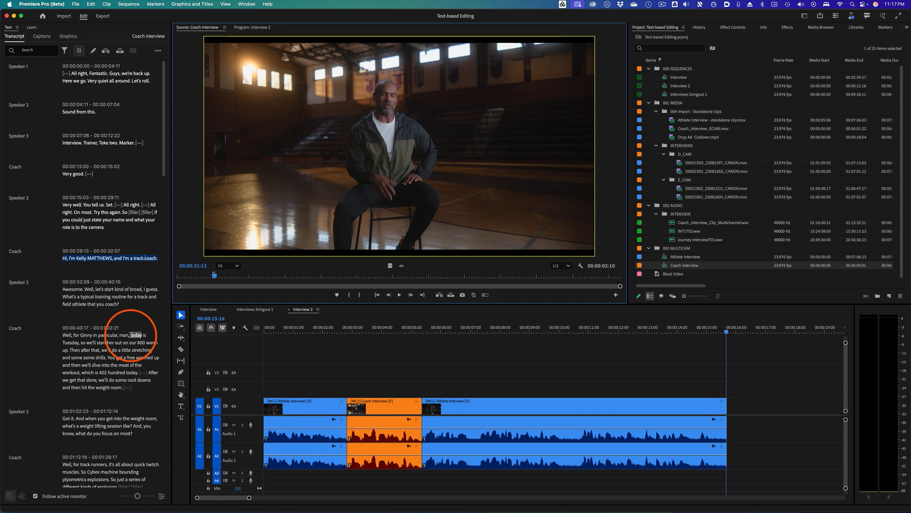
drag(135, 335, 128, 387)
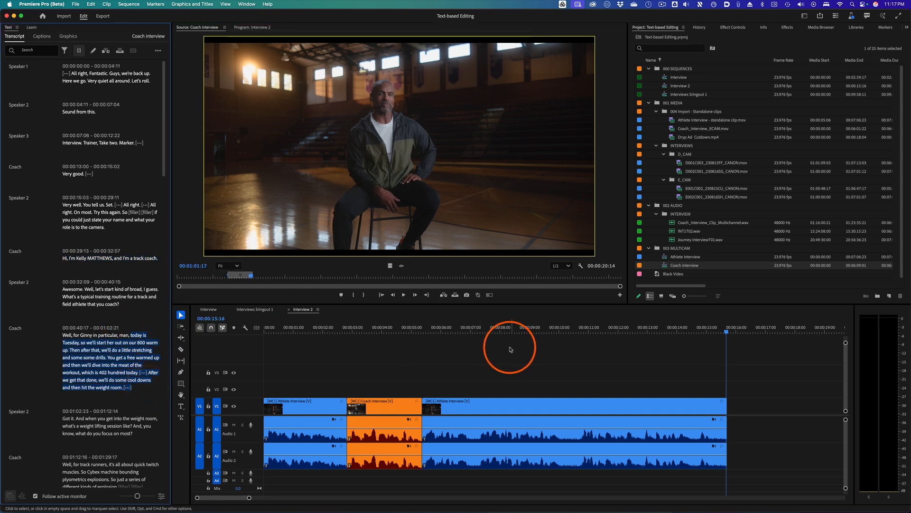
- Overwrite the selected coach answer onto the end of Interview 2 and play it back
click(455, 296)
drag(407, 326, 279, 327)
key(space)
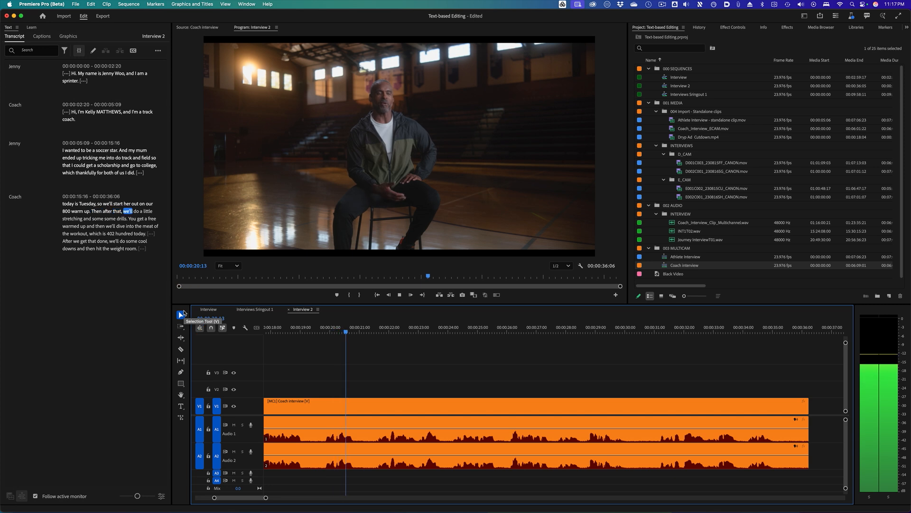
- Select 'You get a free warmed up' in the sequence transcript, extract it, and play back the edit
click(192, 256)
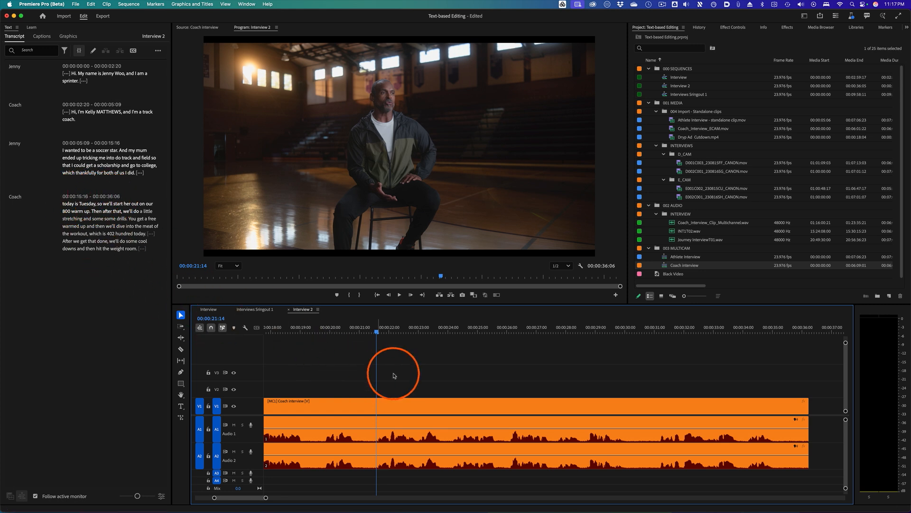
click(402, 331)
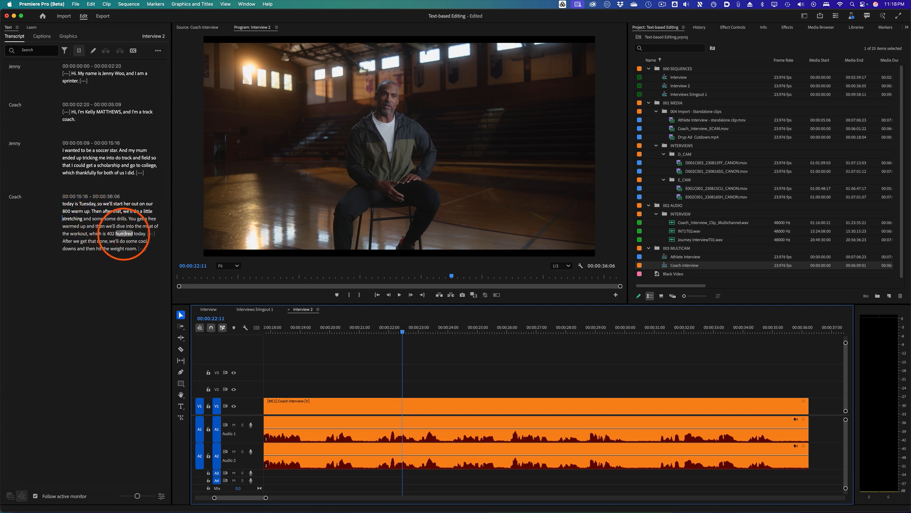
click(132, 219)
drag(133, 219, 88, 230)
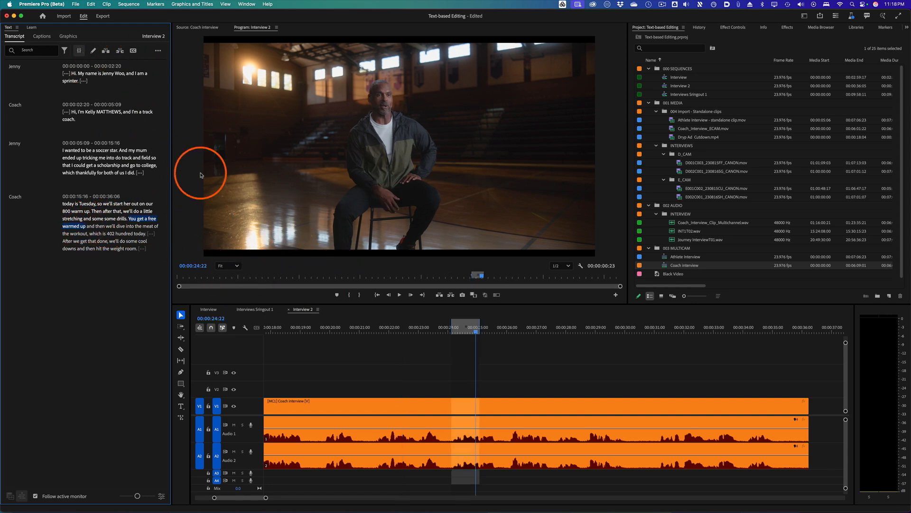
click(119, 51)
click(394, 328)
key(space)
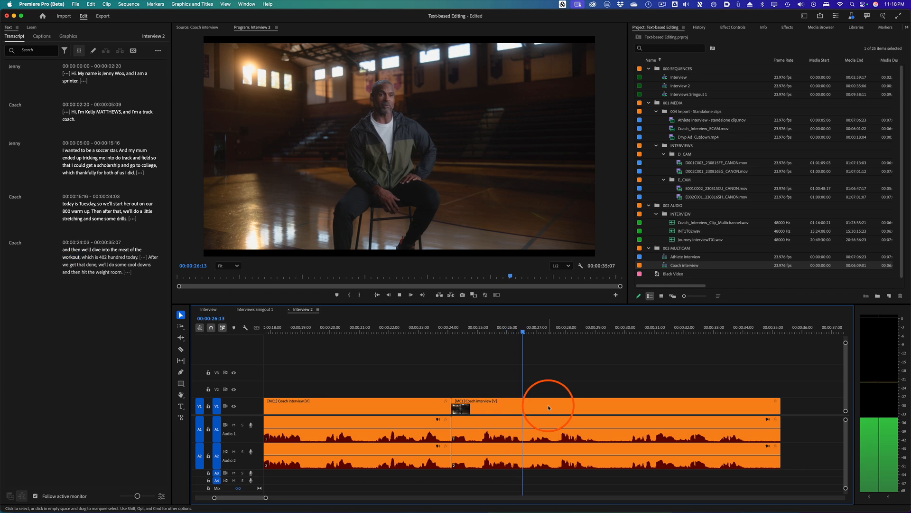
- Open the multi-camera view and switch the second coach clip to camera angle 2
click(496, 295)
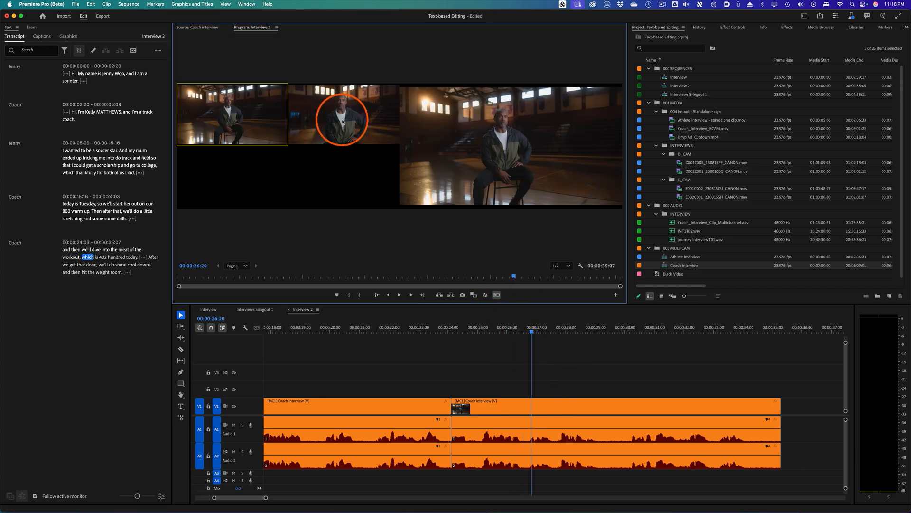
click(342, 122)
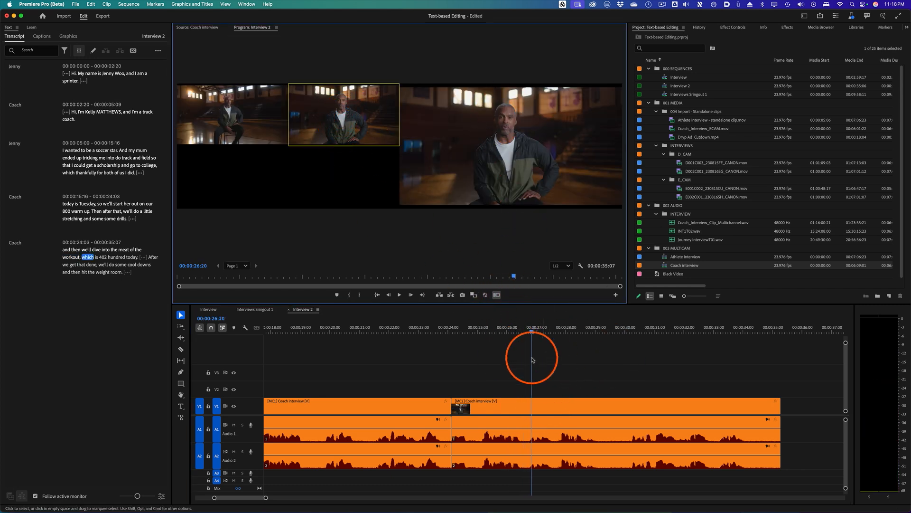
- Close the multi-camera view and play back Interview 2 from just before the angle cut
click(433, 330)
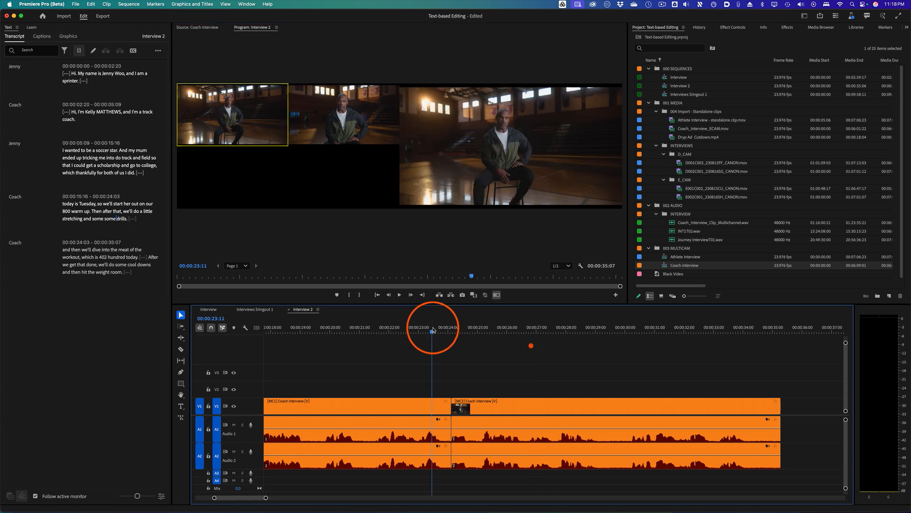
click(496, 295)
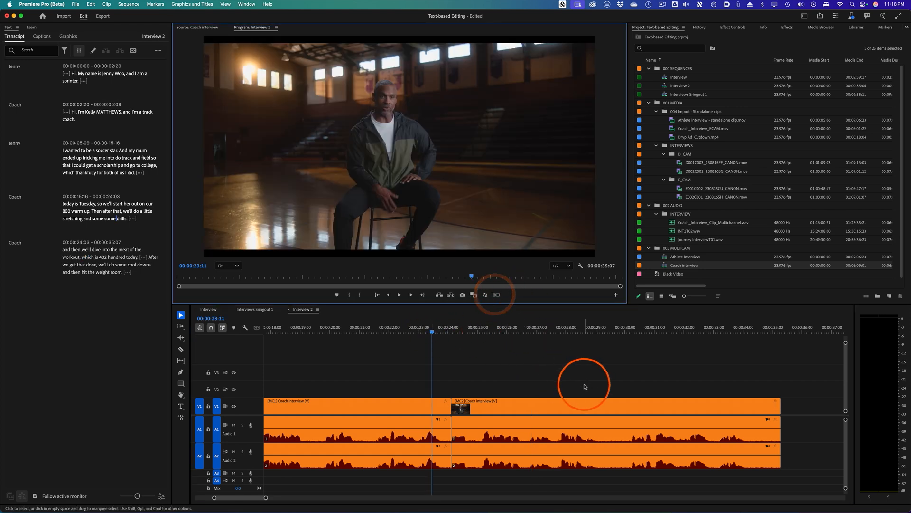
key(space)
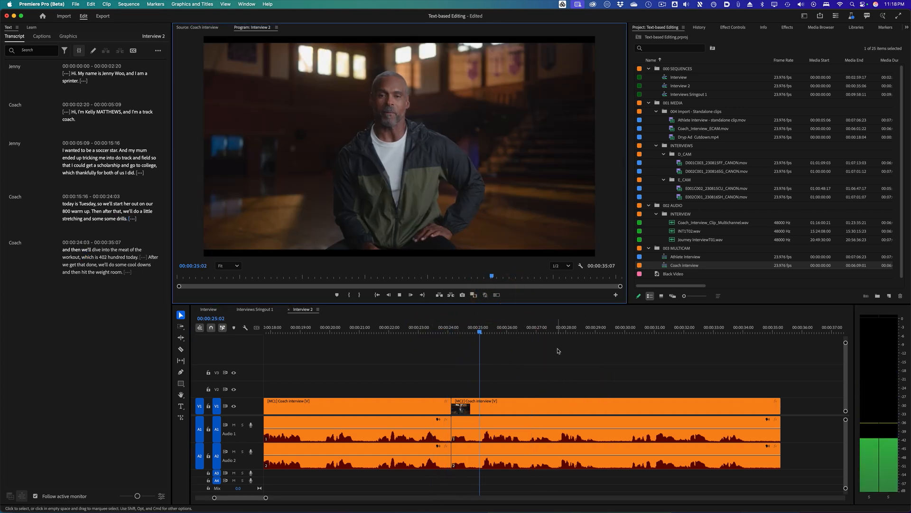
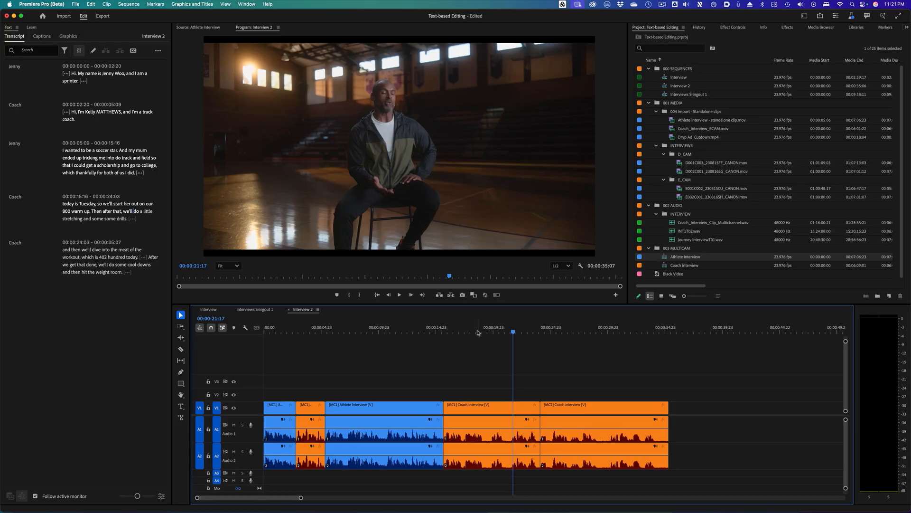
- Select the athlete's 'We would have fun…' answer in the source transcript and insert it into Interview 2 at the playhead
key(Up)
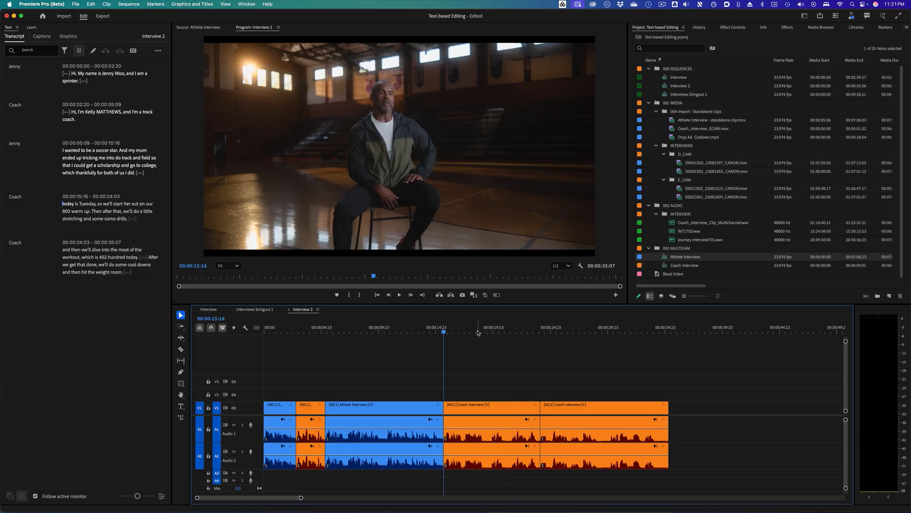
click(203, 28)
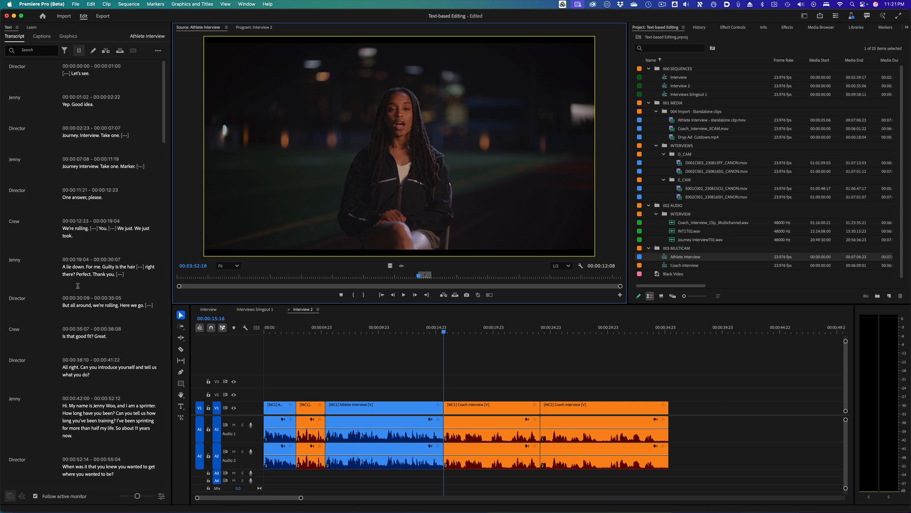
scroll(77, 286, down, 15)
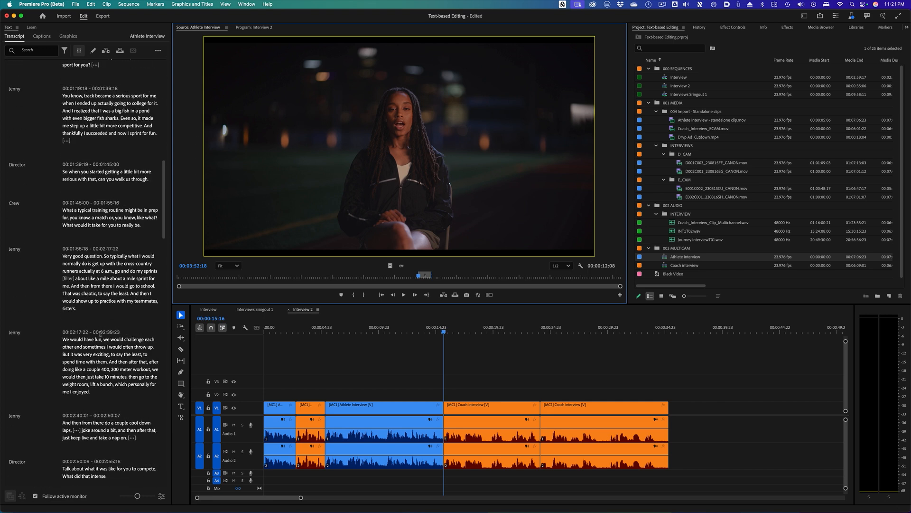
drag(100, 391, 68, 367)
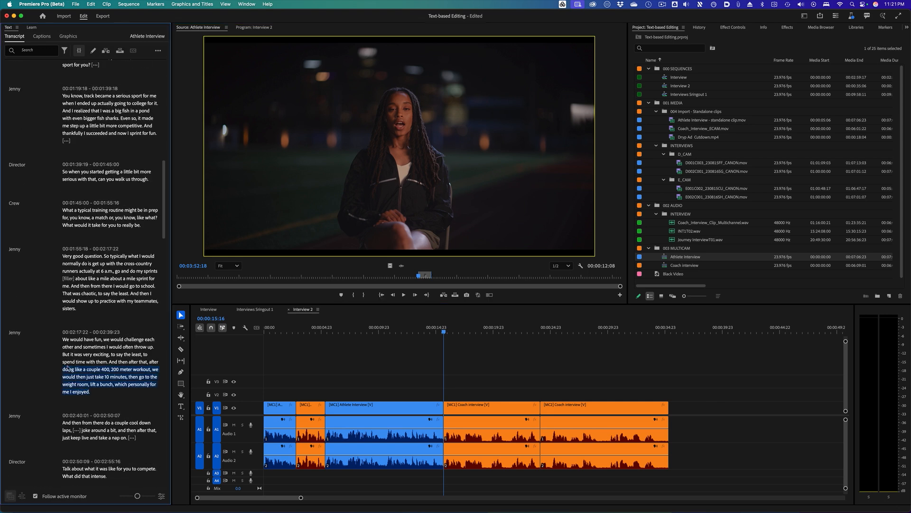
click(105, 51)
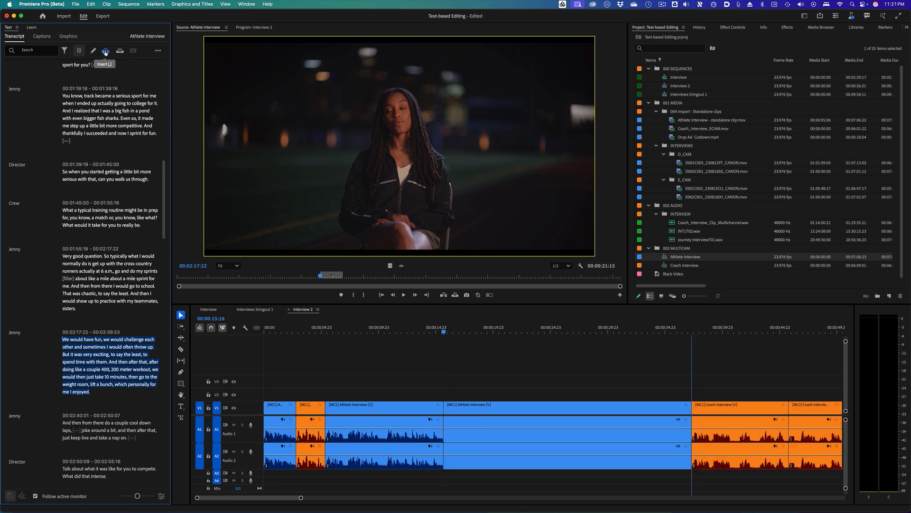
- Play back Interview 2 from the start of the inserted athlete answer
drag(415, 332, 433, 344)
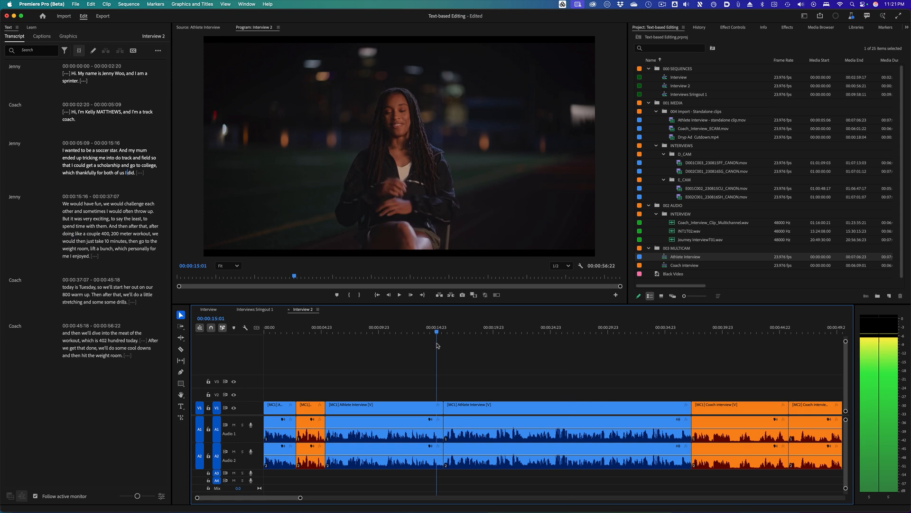
key(space)
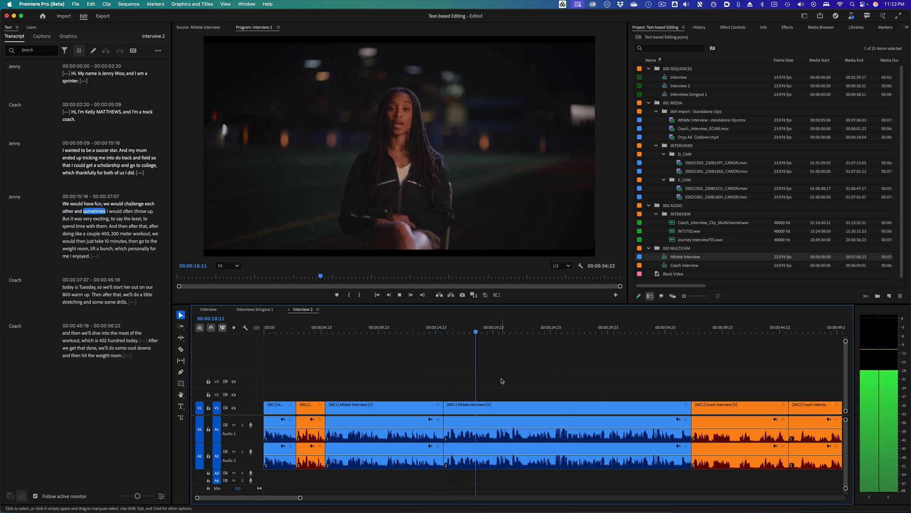
key(space)
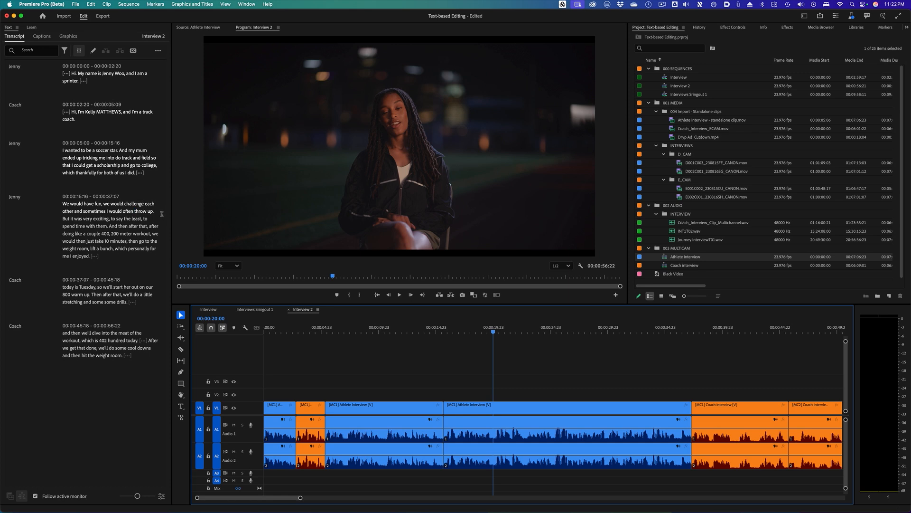
- Select the sentence 'We would have fun… I would often throw up.' in the sequence transcript and extract it
click(154, 215)
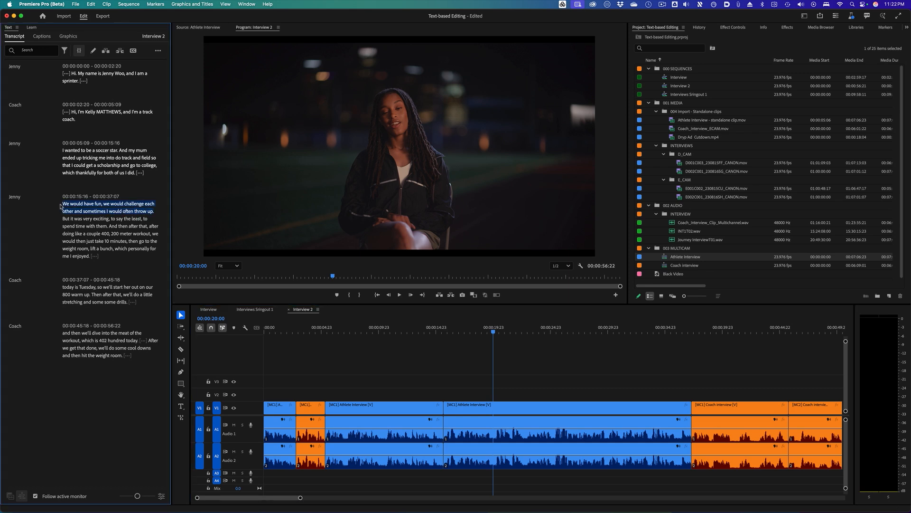
drag(60, 205, 61, 205)
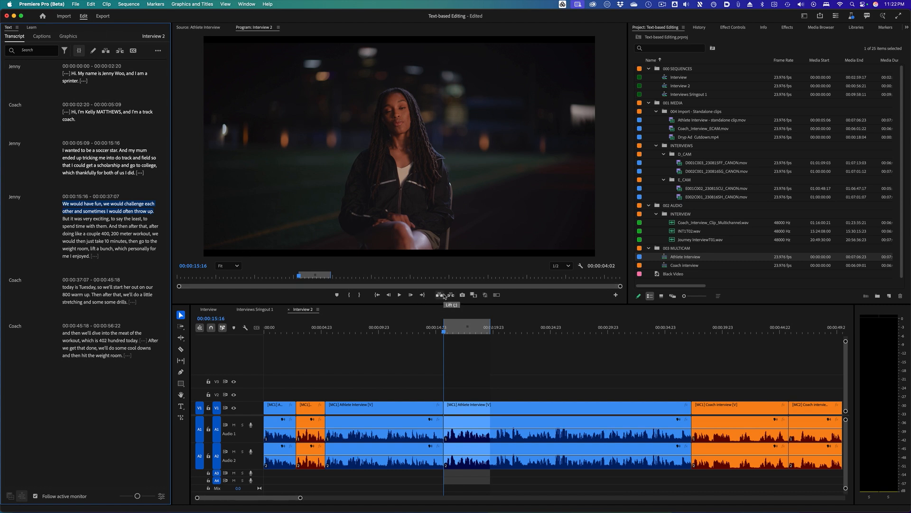
click(451, 295)
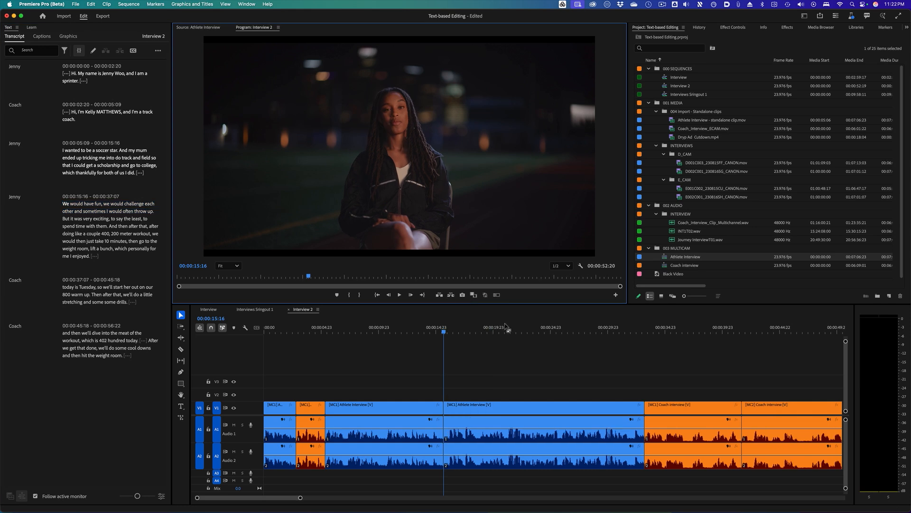
- Delete the inserted athlete clip from Interview 2 and remove the gap it leaves
drag(484, 377, 522, 402)
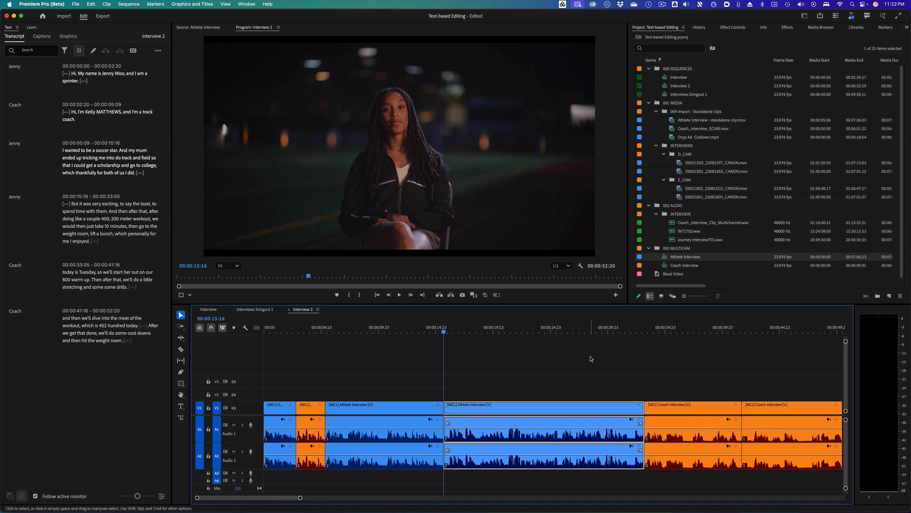
key(Delete)
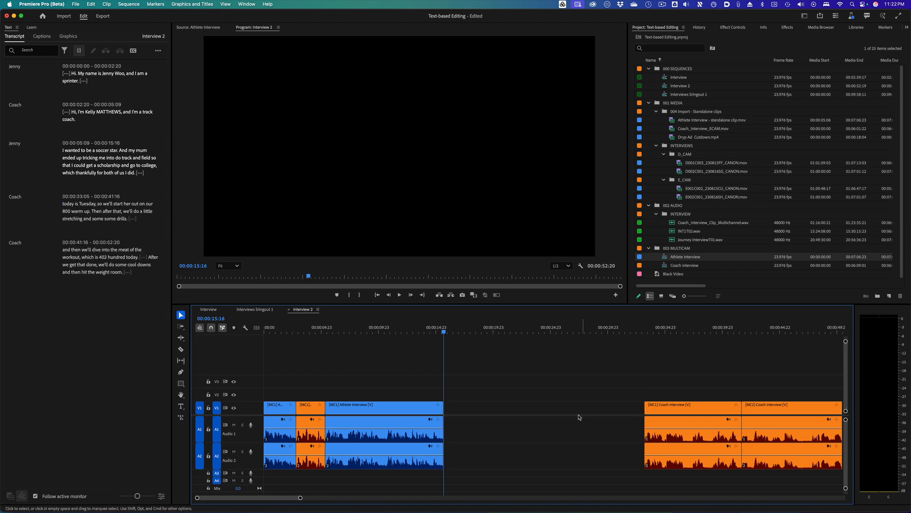
click(579, 411)
key(Delete)
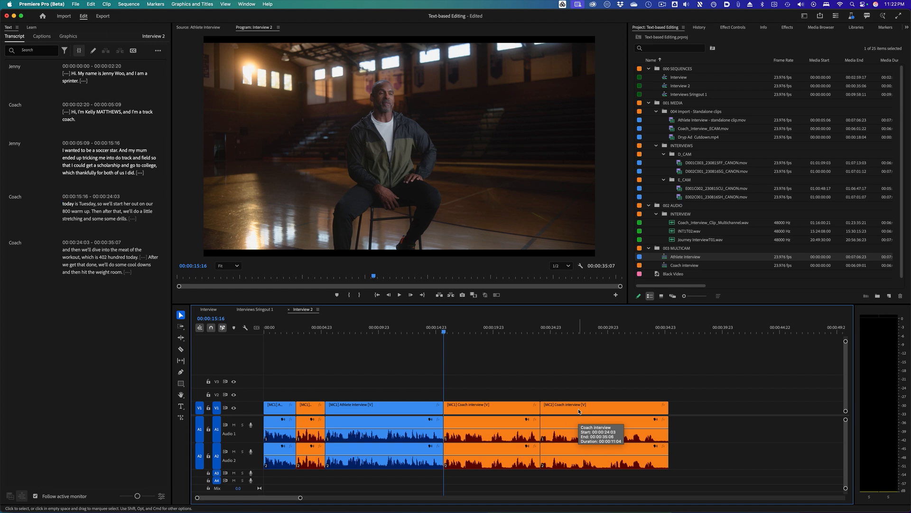
- Insert the athlete's 'We would have fun… throw up' line at the end of Interview 2 and play it back
key(End)
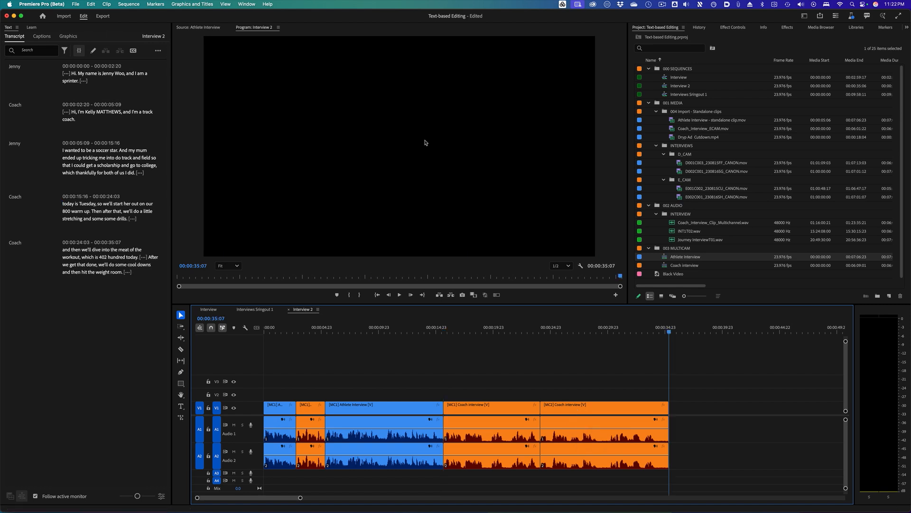
key(comma)
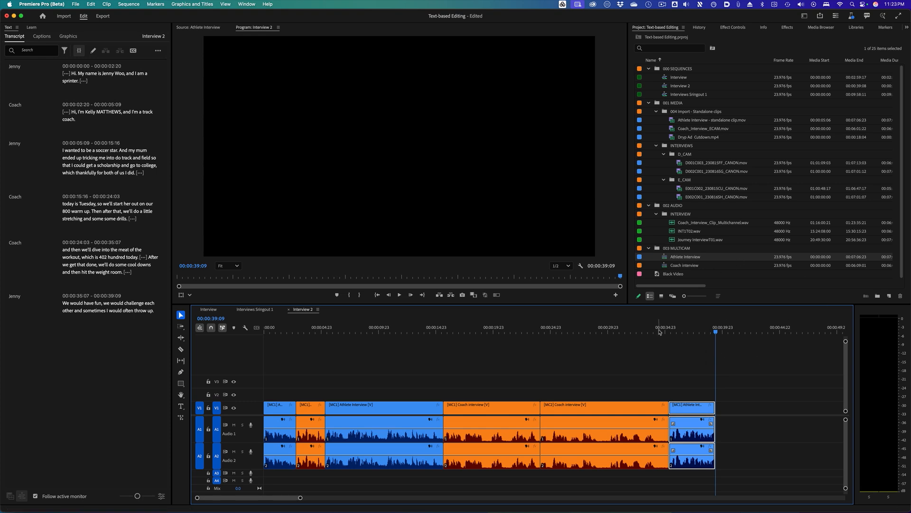
drag(659, 331, 621, 331)
key(space)
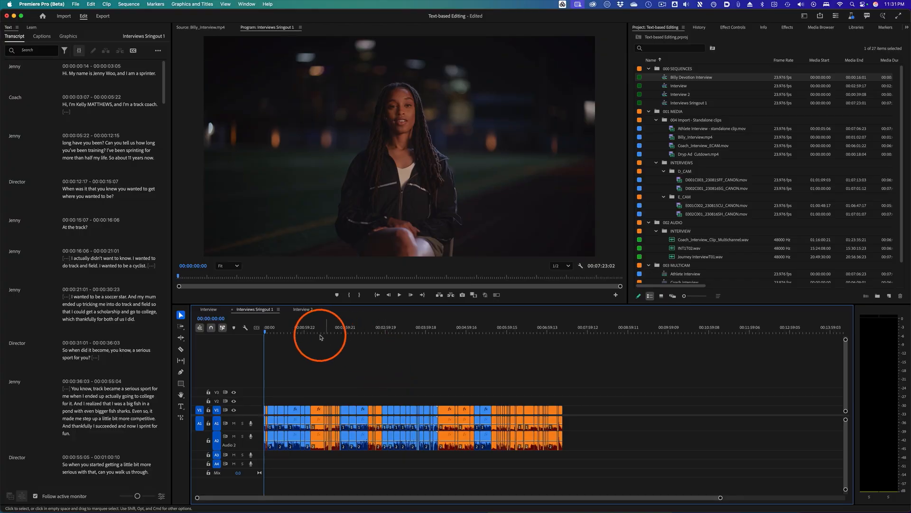
- Move the playhead around Interviews Sringout 1 and scroll its transcript to follow the auto-scrolling text
drag(317, 328, 387, 331)
click(407, 329)
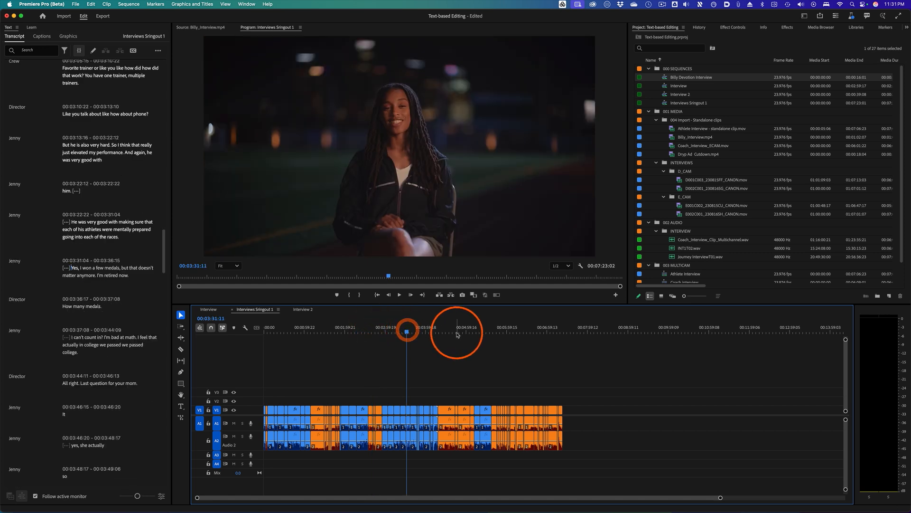
click(333, 326)
click(285, 324)
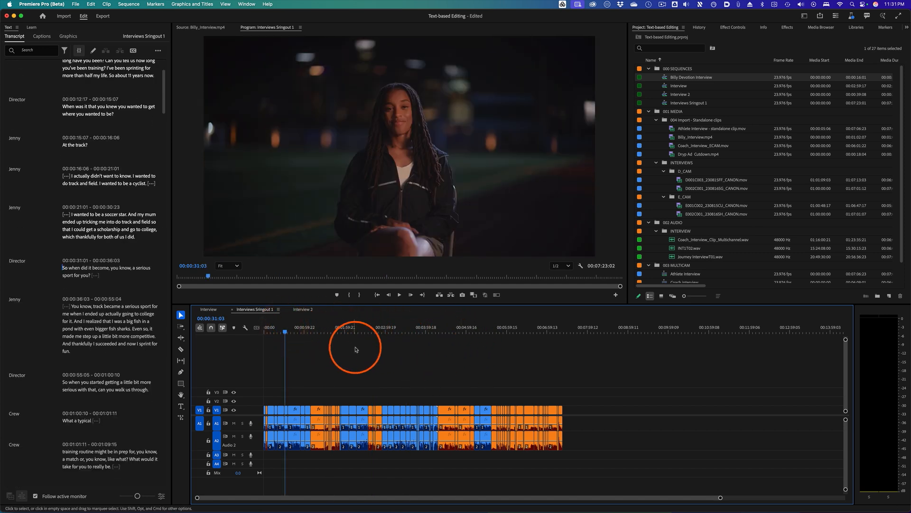
click(58, 269)
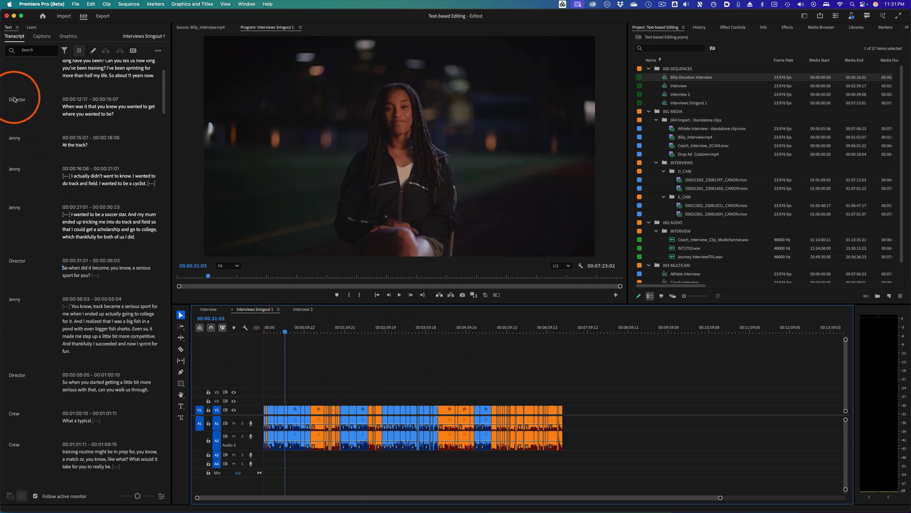
scroll(41, 266, down, 10)
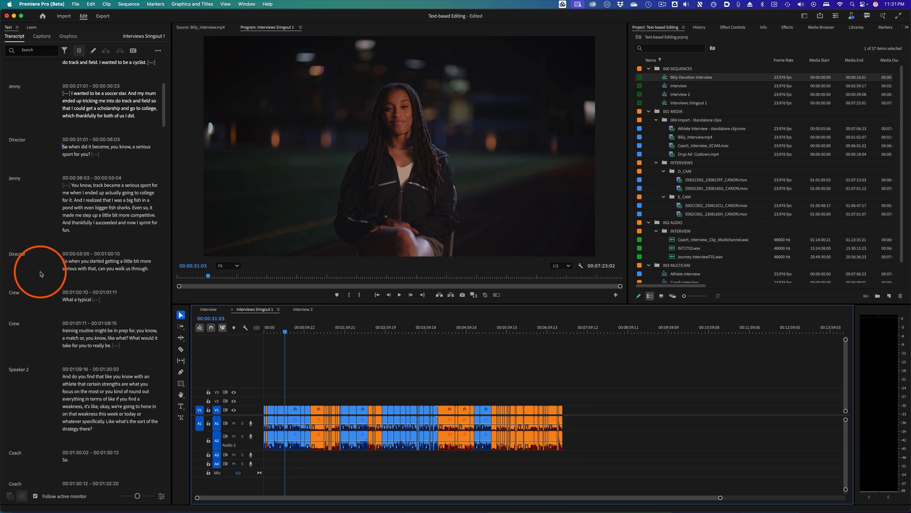
scroll(42, 274, up, 11)
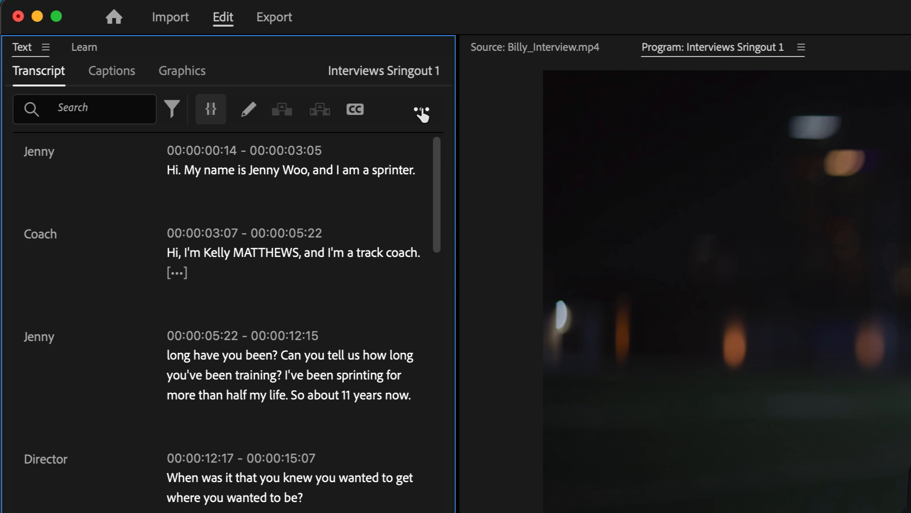
- Open the save dialog for exporting the transcript to a text file, then cancel it
click(422, 112)
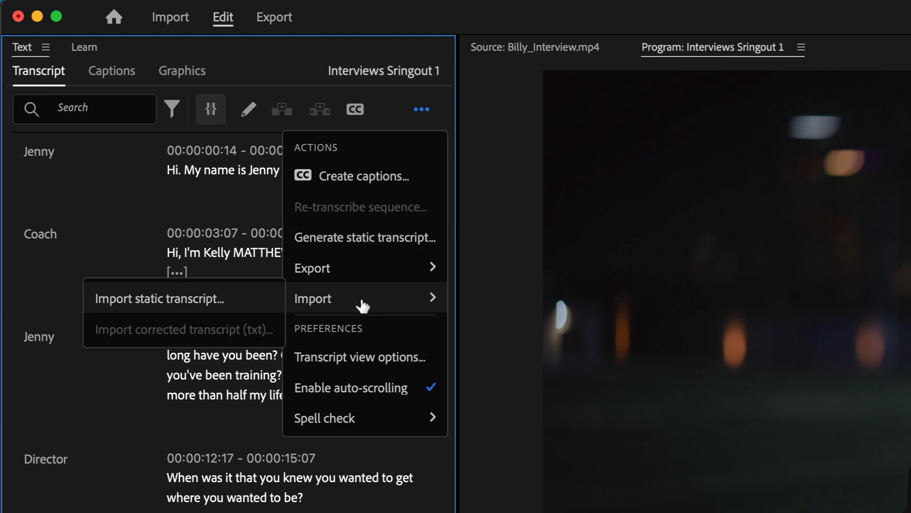
mouse_move(379, 276)
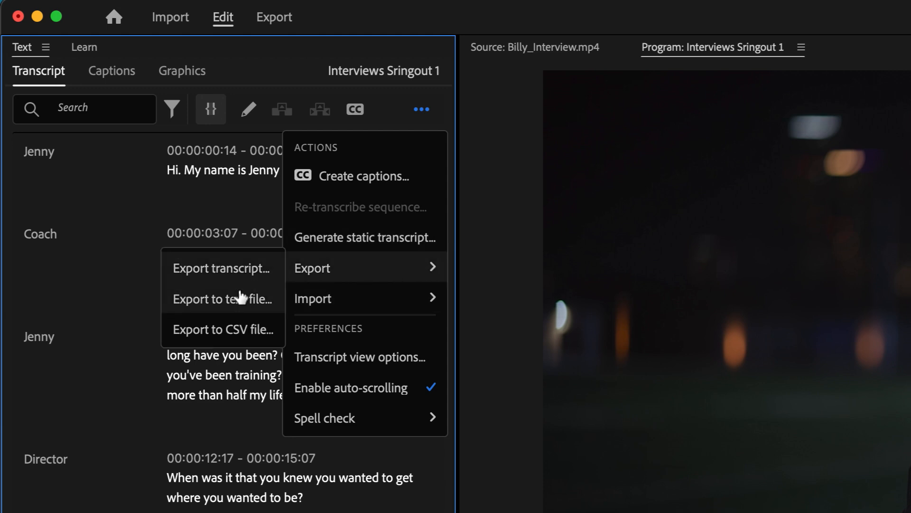
click(238, 300)
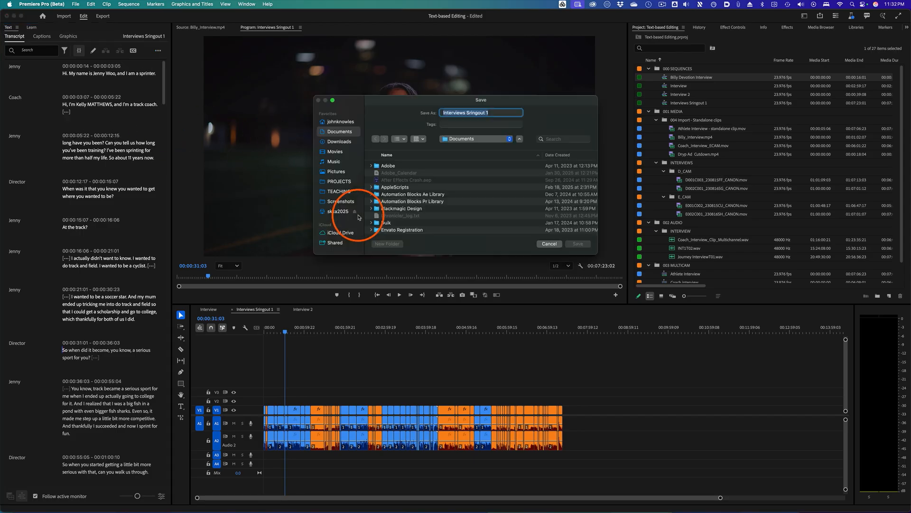
click(550, 244)
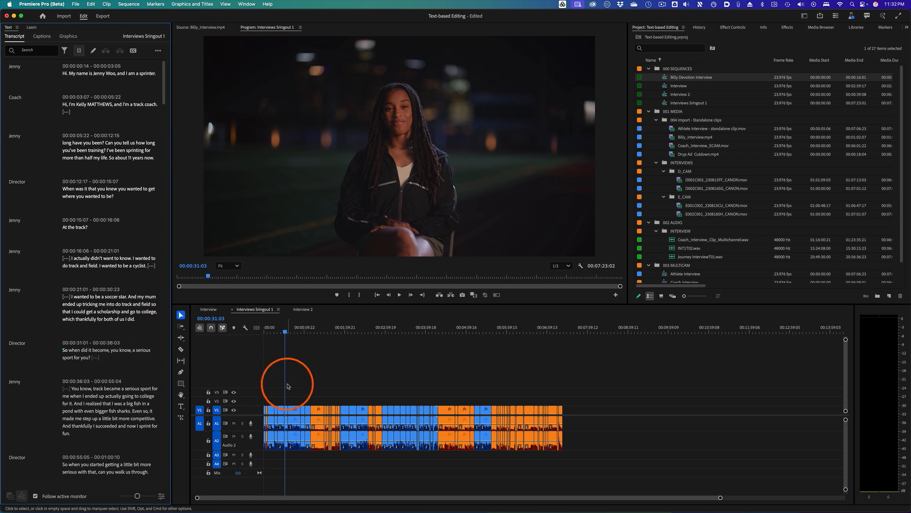
- Open the Billy Devotion Interview sequence and move its playhead near the start
click(159, 51)
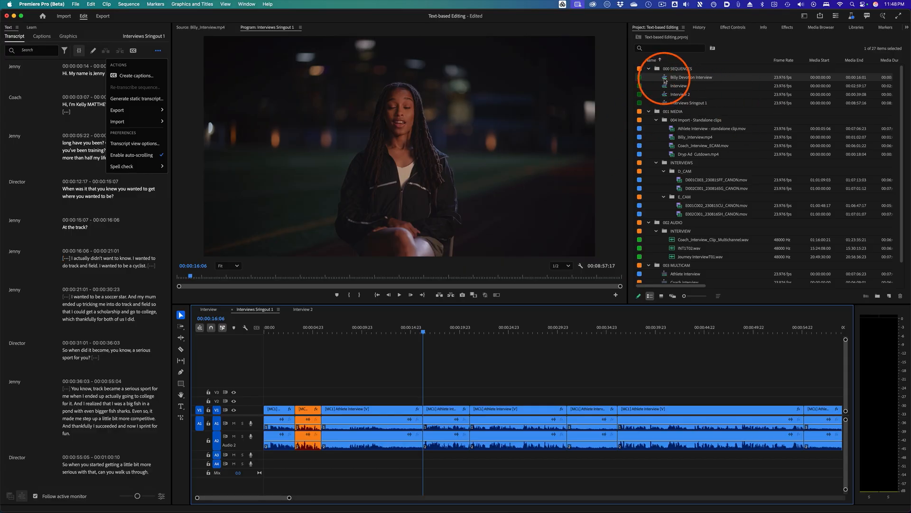
double_click(664, 78)
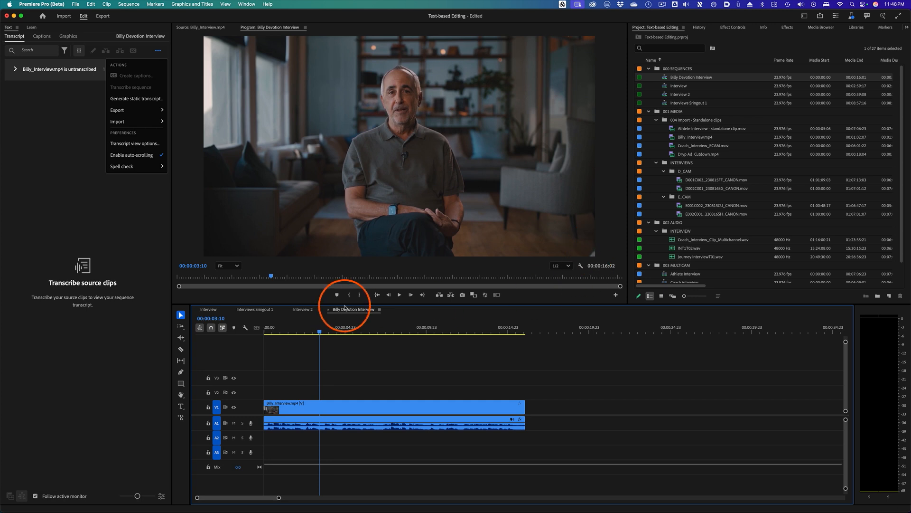
click(150, 230)
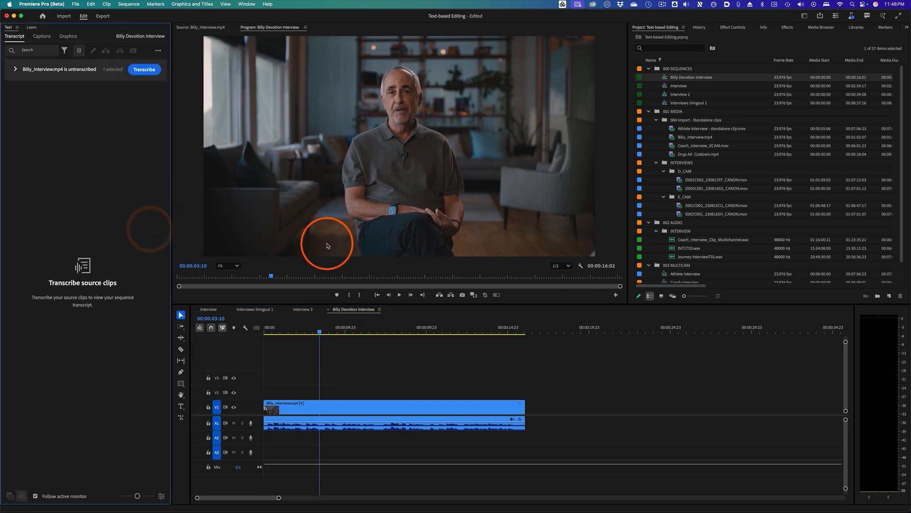
click(334, 332)
drag(332, 334, 300, 332)
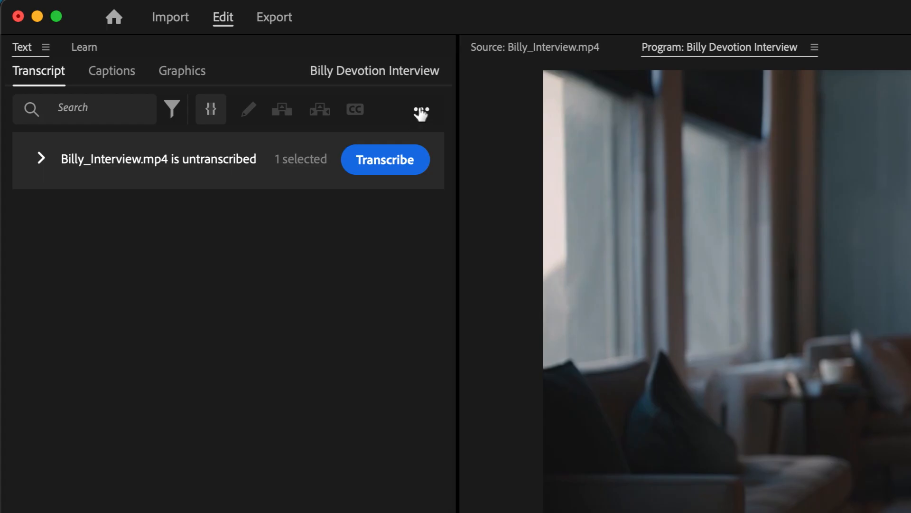
- Generate a static transcript of Billy Devotion Interview with speaker labeling set to not separate speakers
click(421, 112)
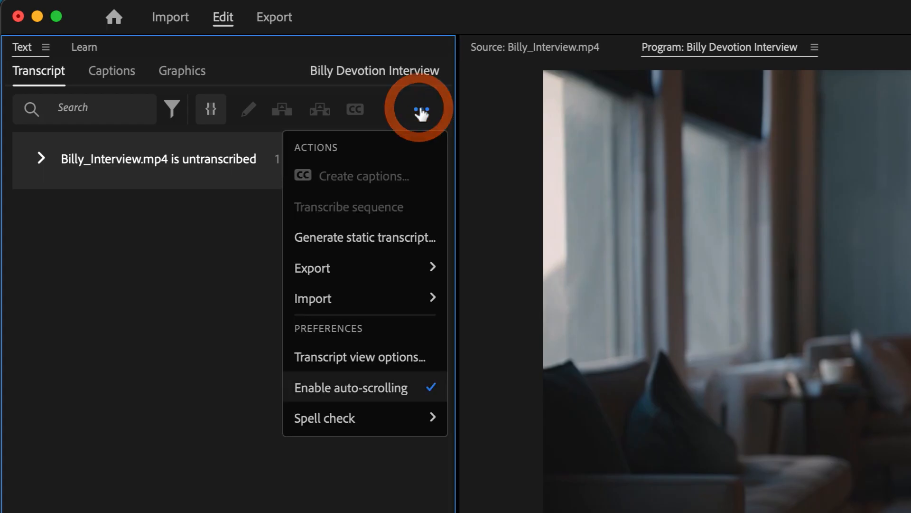
click(382, 241)
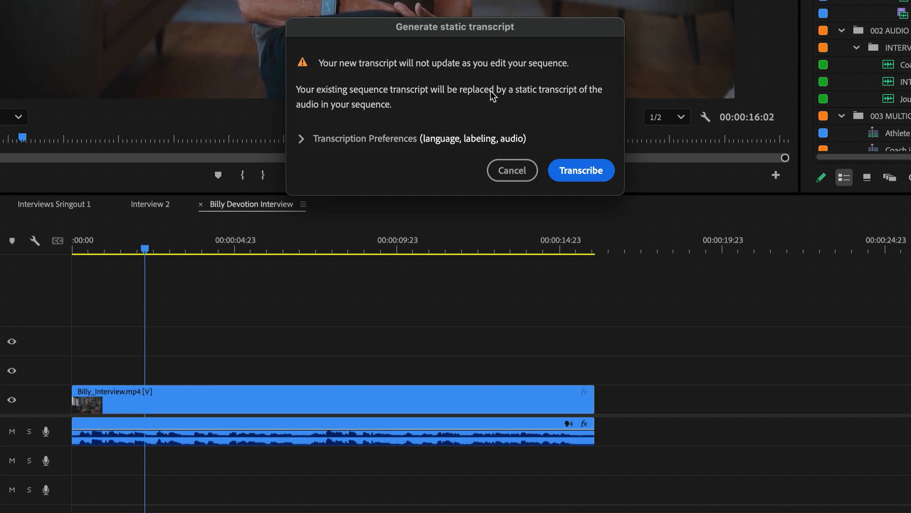
click(301, 140)
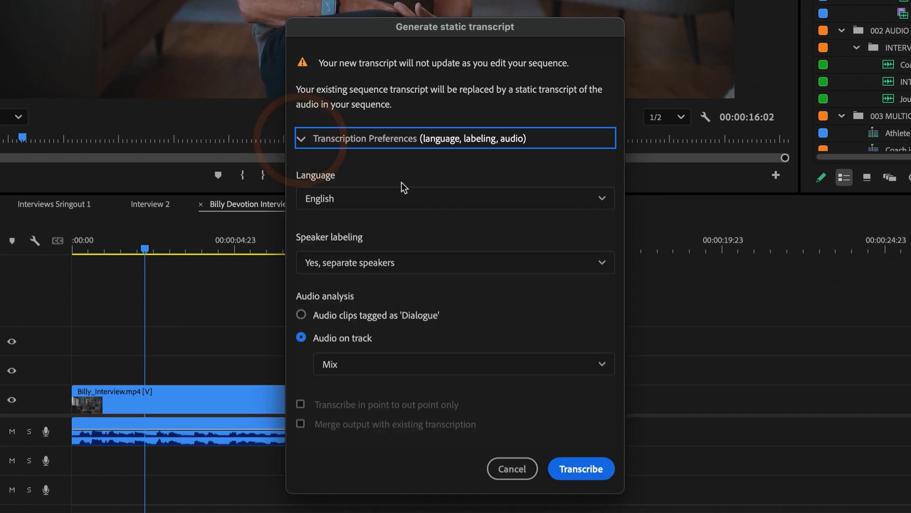
click(452, 264)
click(393, 314)
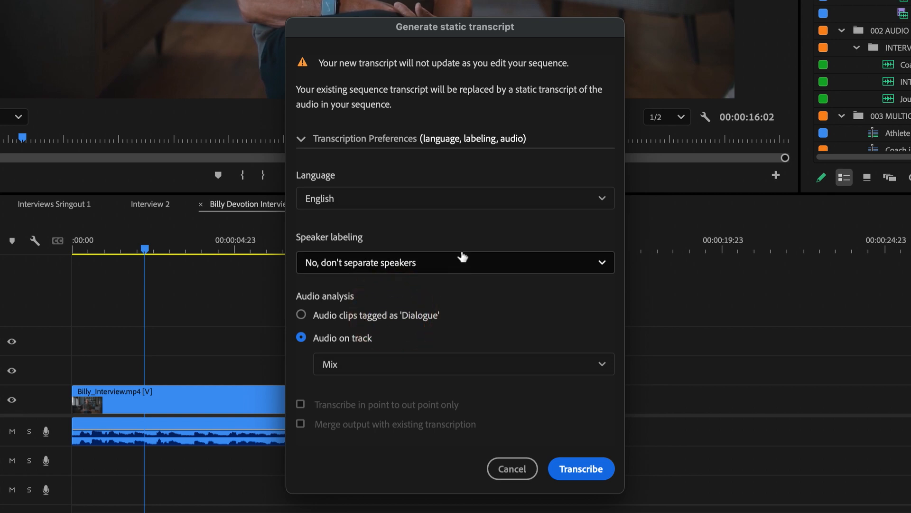
click(368, 365)
click(478, 335)
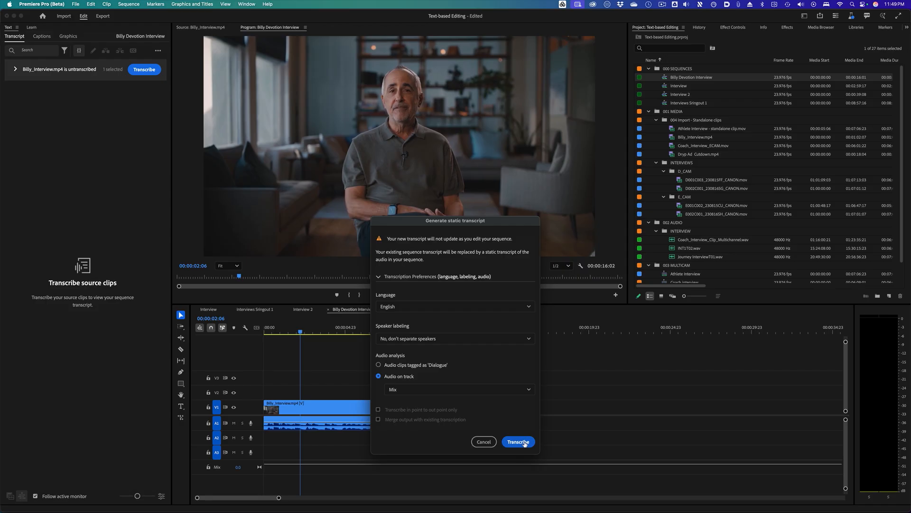
click(586, 469)
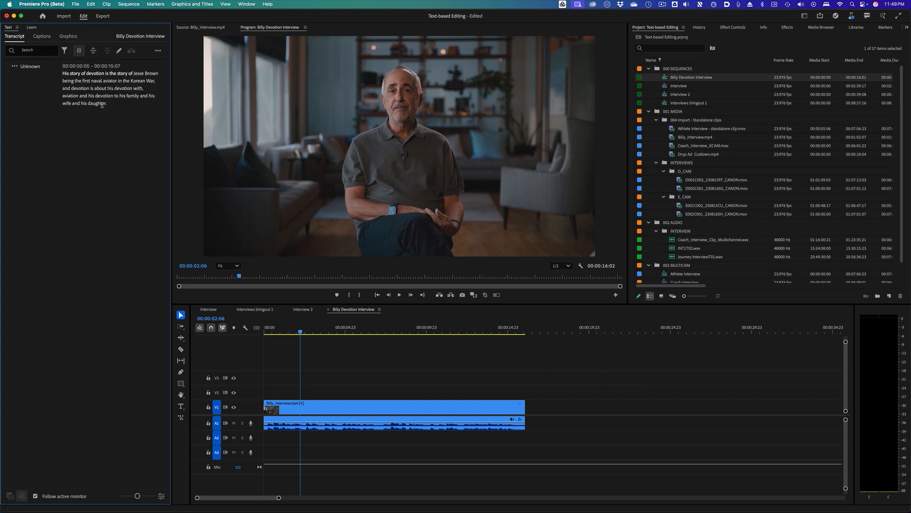
- Jump to the word 'about' in the static transcript and play the sequence from there
click(87, 81)
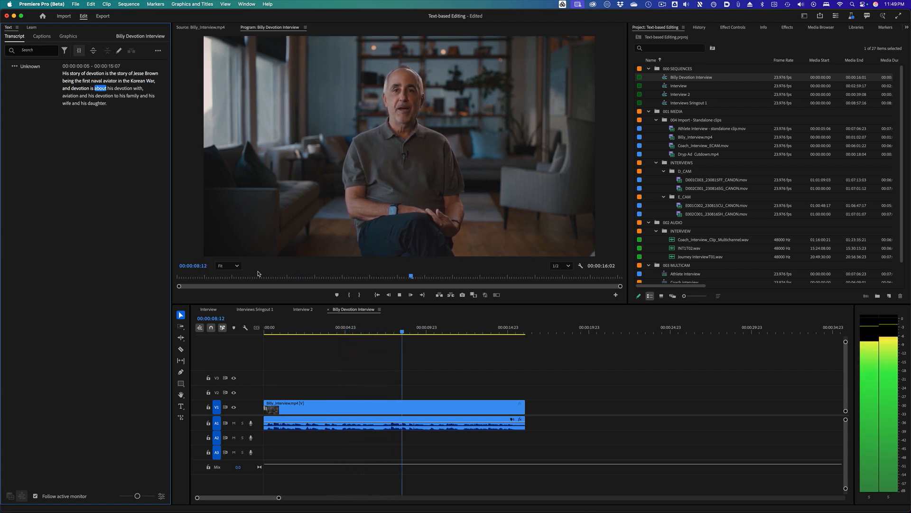
key(space)
- Try editing the static transcript paragraph by deleting the end of its text
triple_click(87, 87)
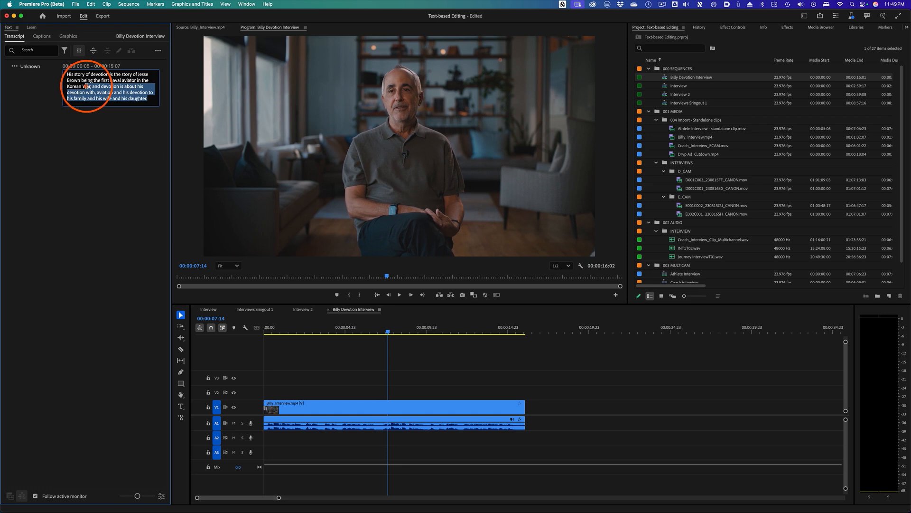
key(BackSpace)
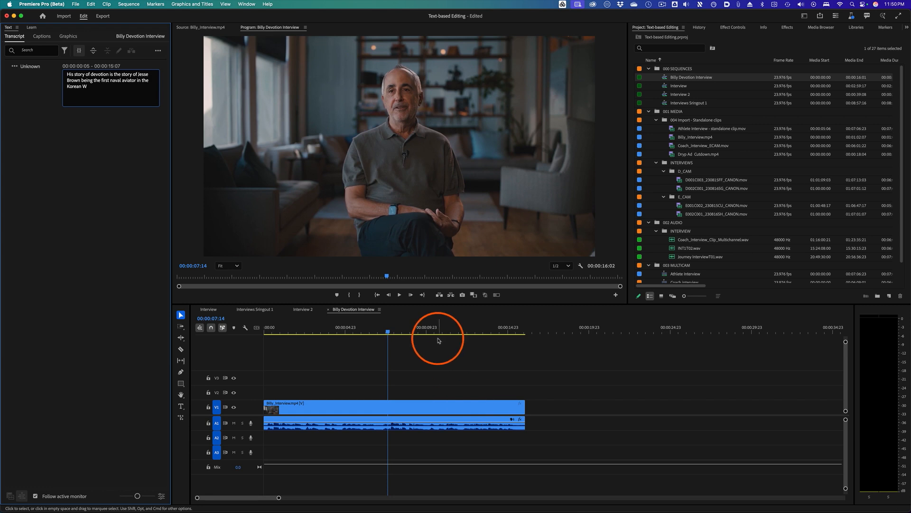
click(137, 120)
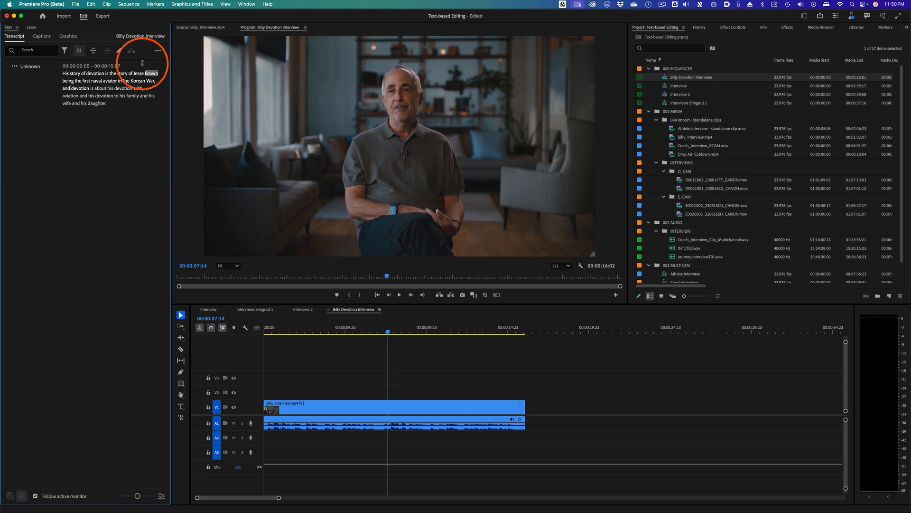
- Open the Interviews Sringout 1 sequence and switch between its transcript and captions views
click(158, 52)
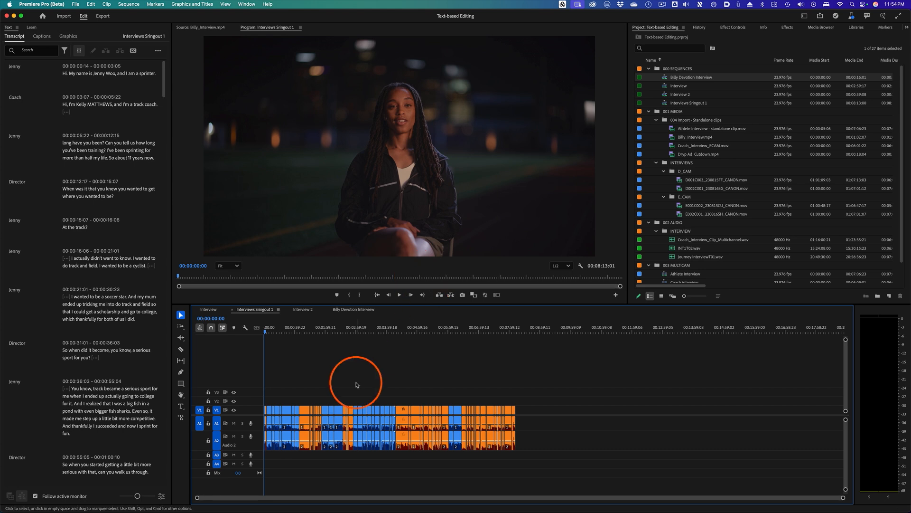
drag(286, 330, 256, 341)
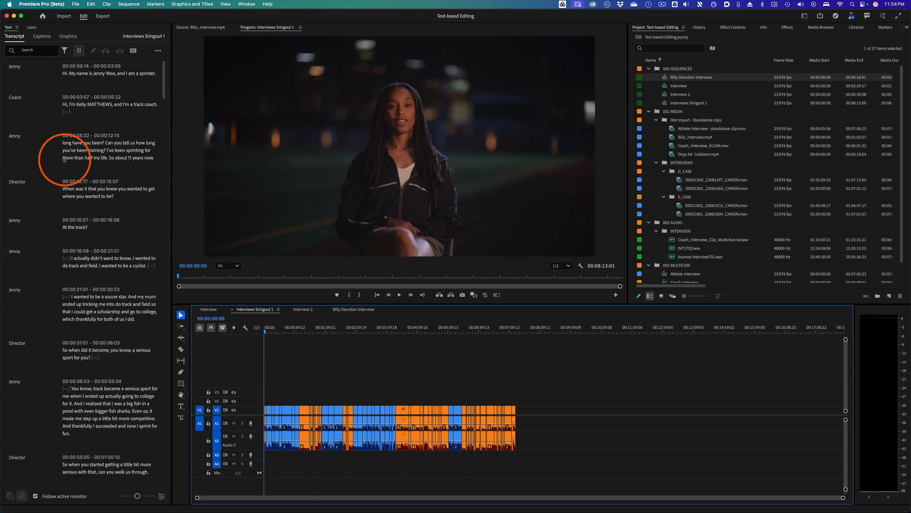
drag(165, 81, 170, 46)
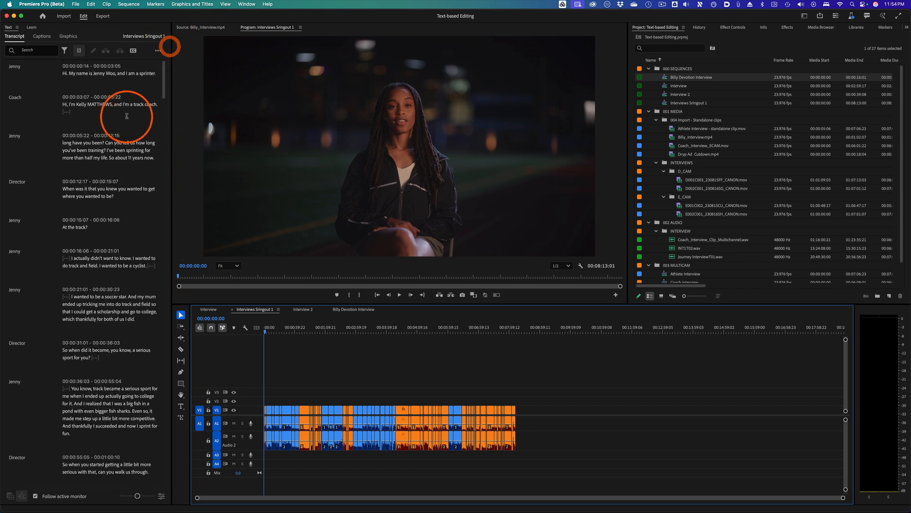
click(42, 37)
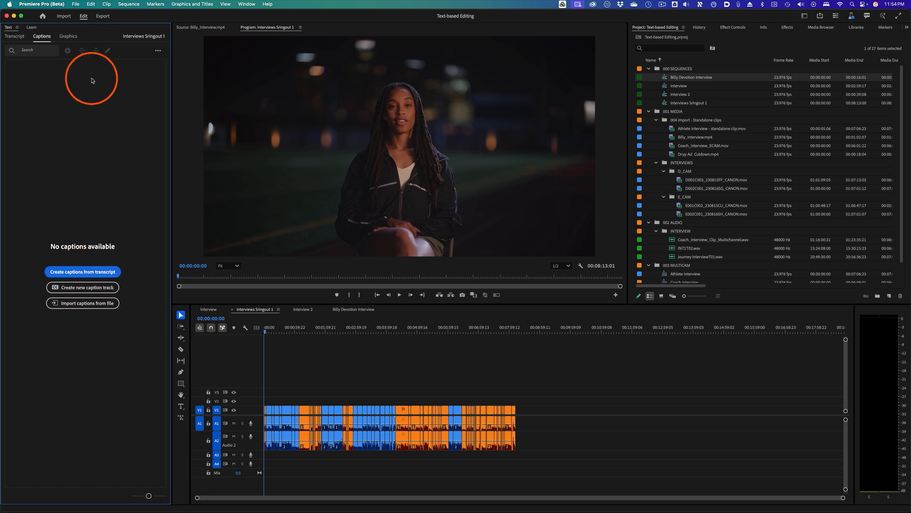
click(20, 37)
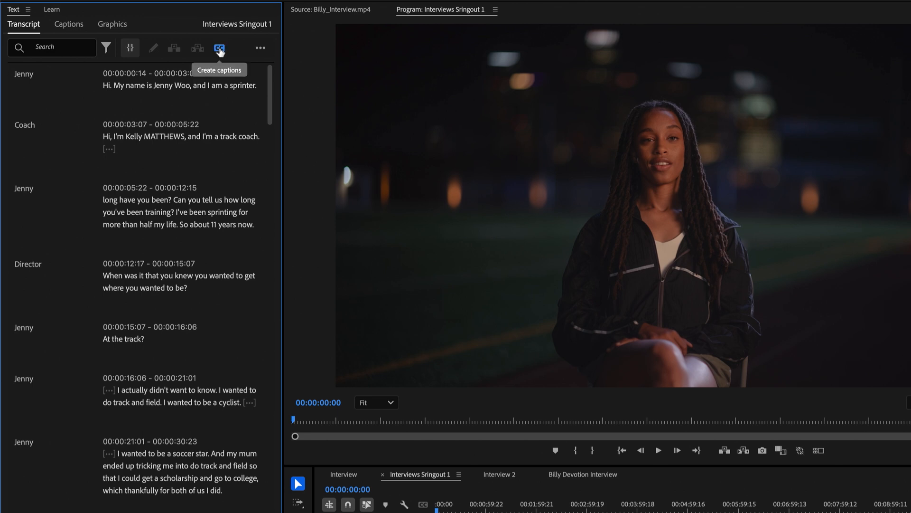
click(69, 24)
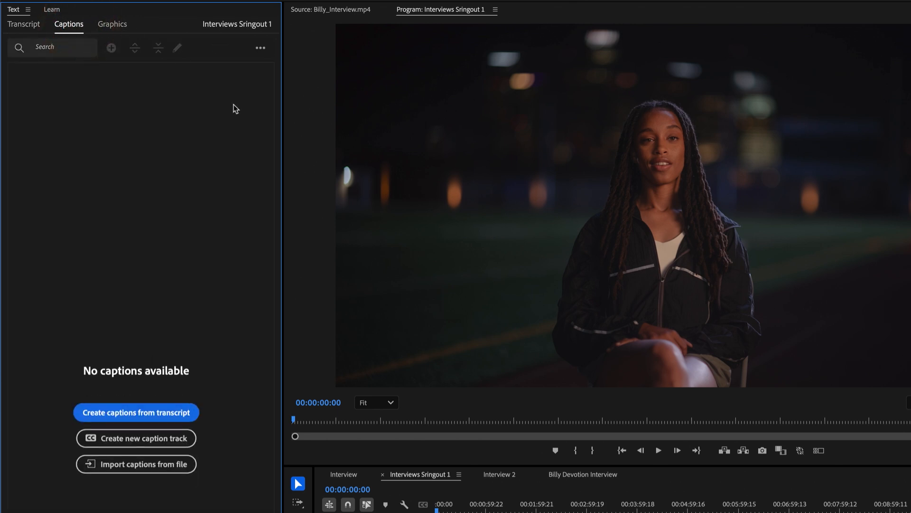
- Create captions from the transcript using the CEA-608 Default caption preset
click(141, 413)
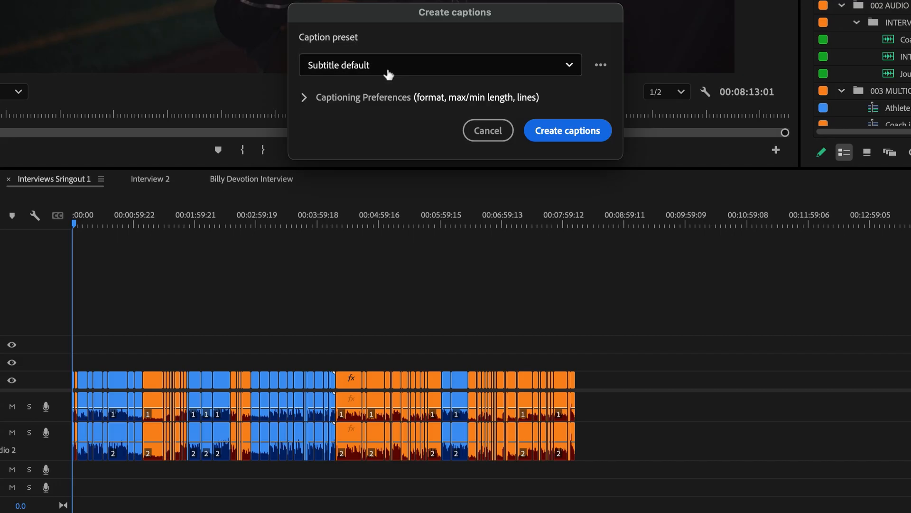
click(423, 71)
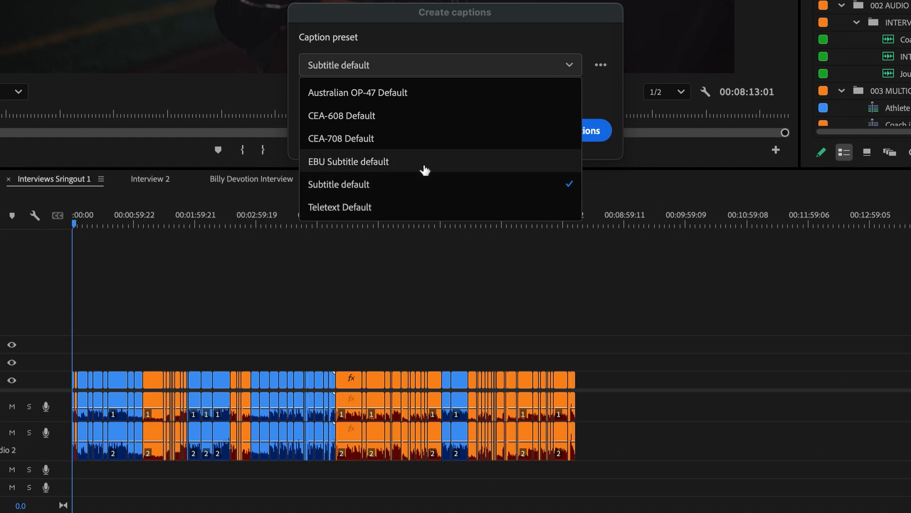
click(406, 190)
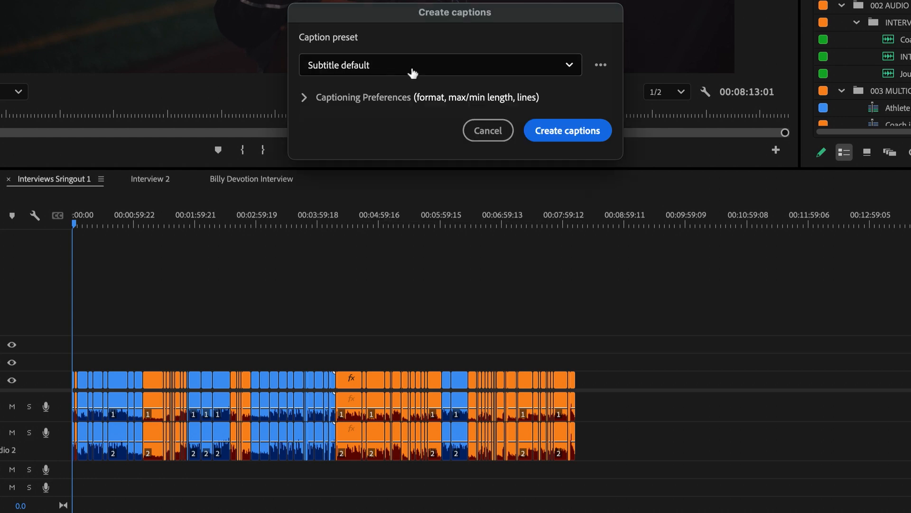
click(412, 67)
click(393, 119)
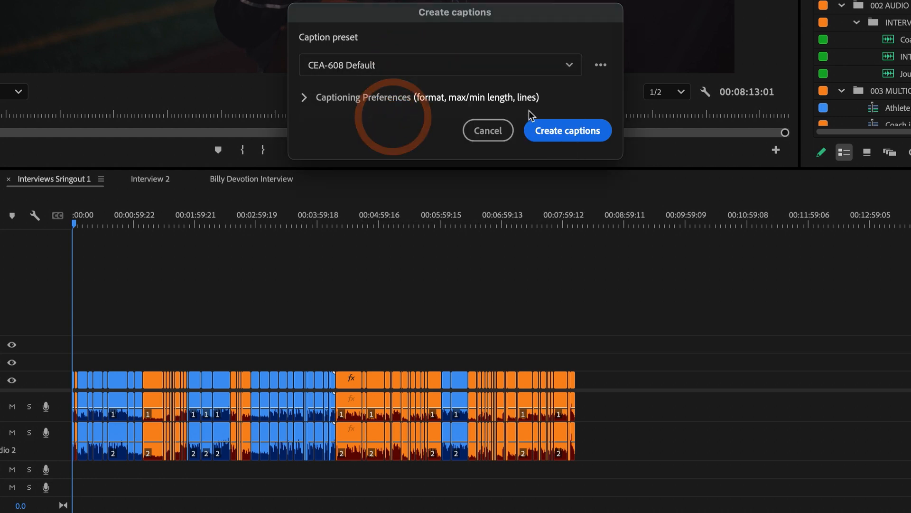
click(303, 101)
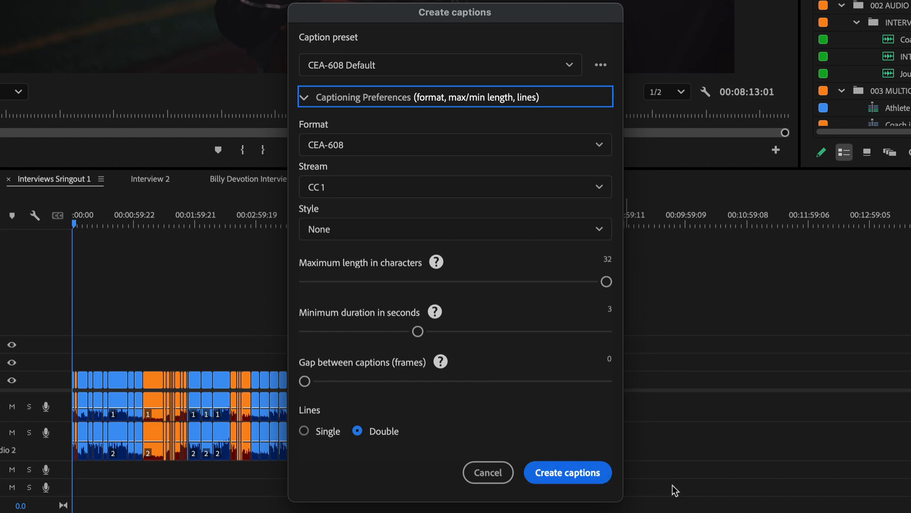
click(589, 484)
click(812, 490)
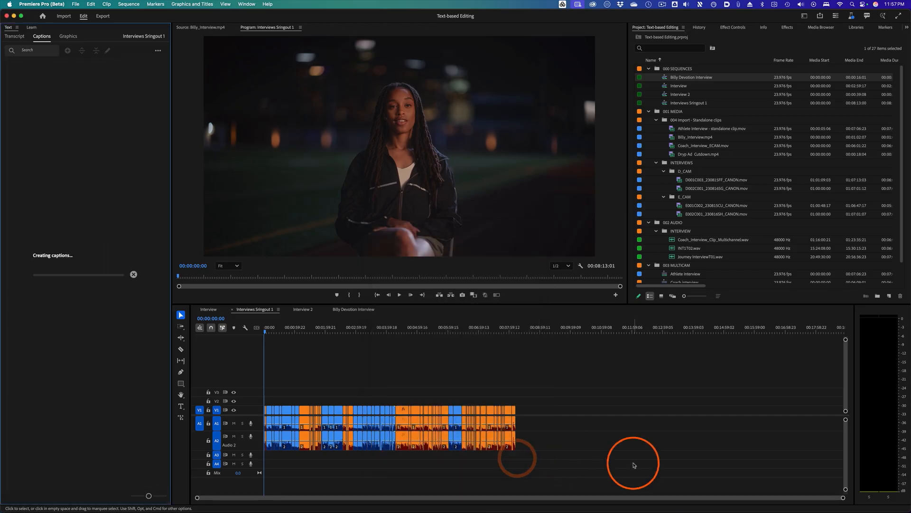
click(656, 459)
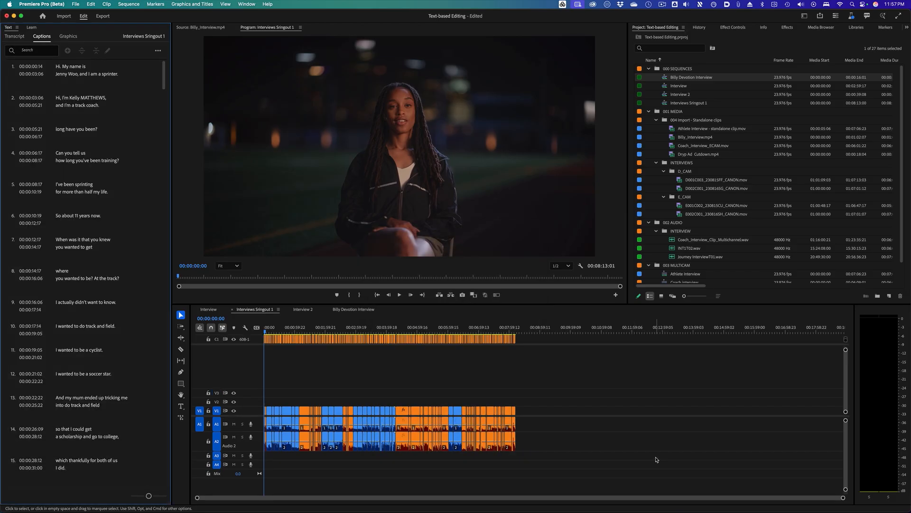
- Play Interviews Sringout 1 from several points to review the new captions
click(278, 331)
key(space)
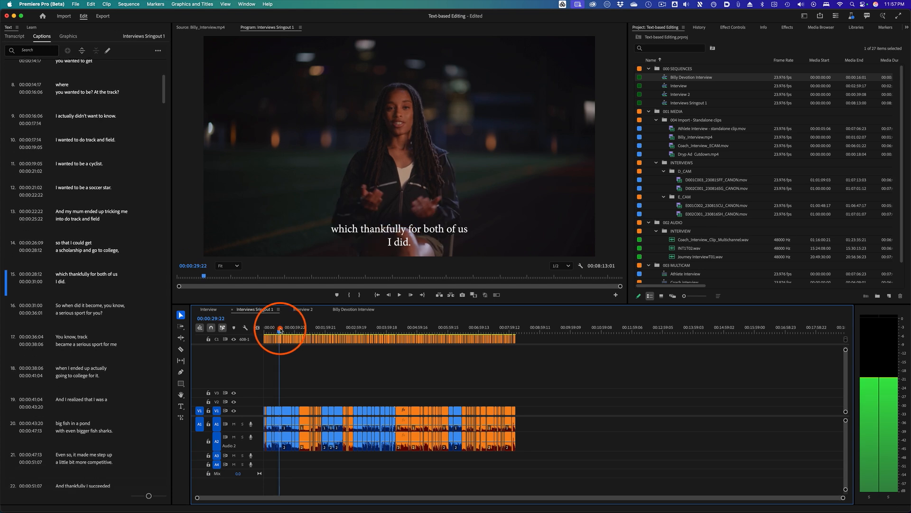
click(443, 346)
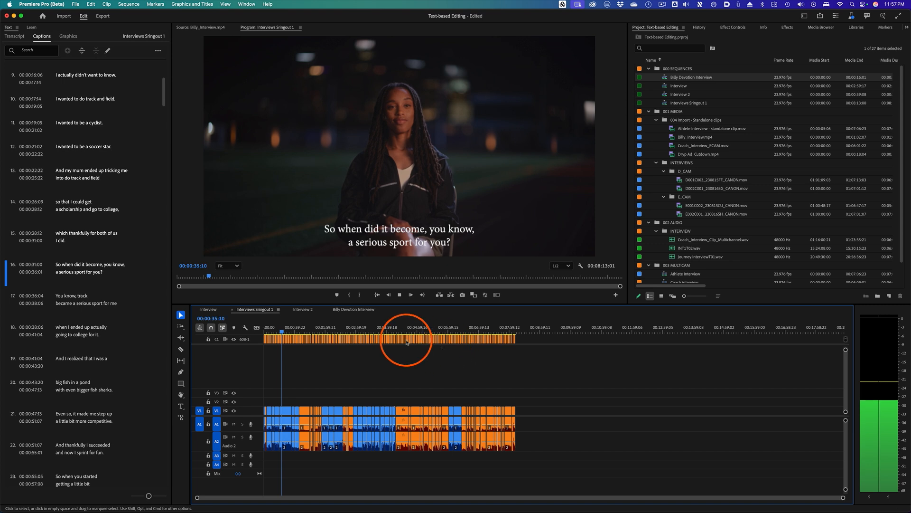
click(323, 330)
click(452, 346)
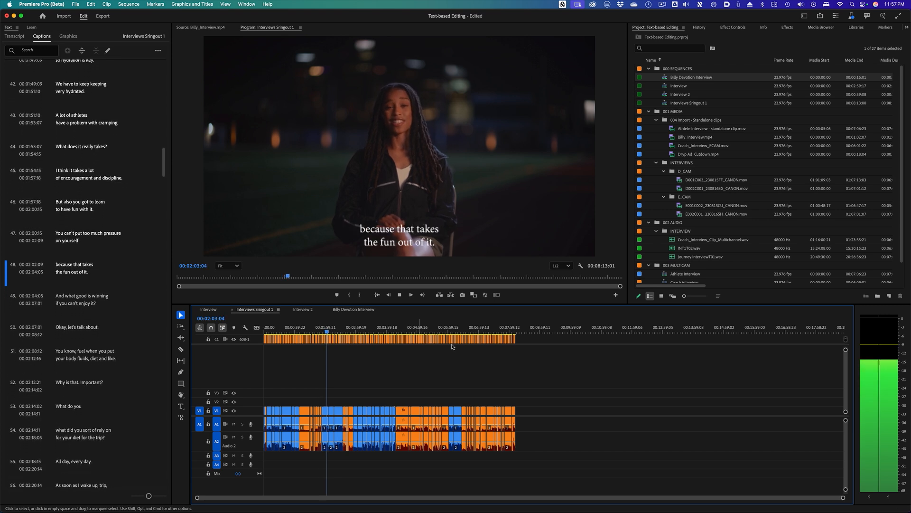
key(space)
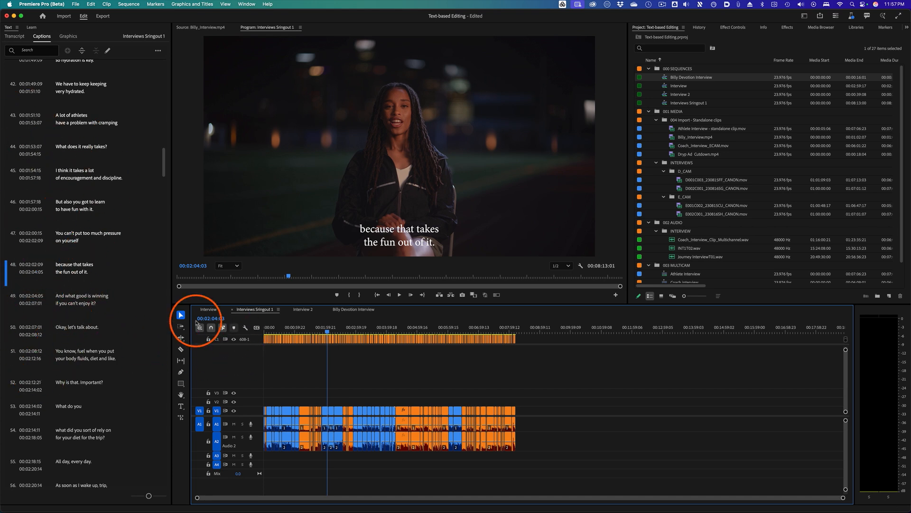
key(space)
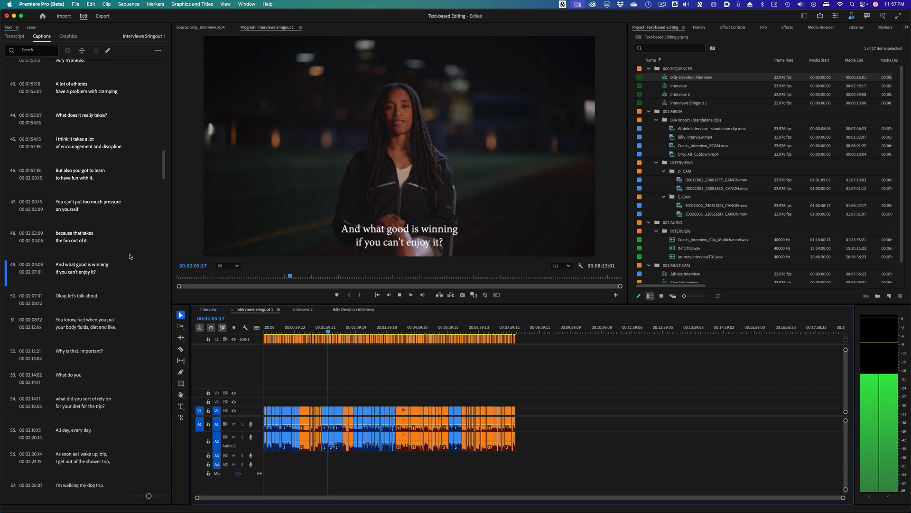
key(space)
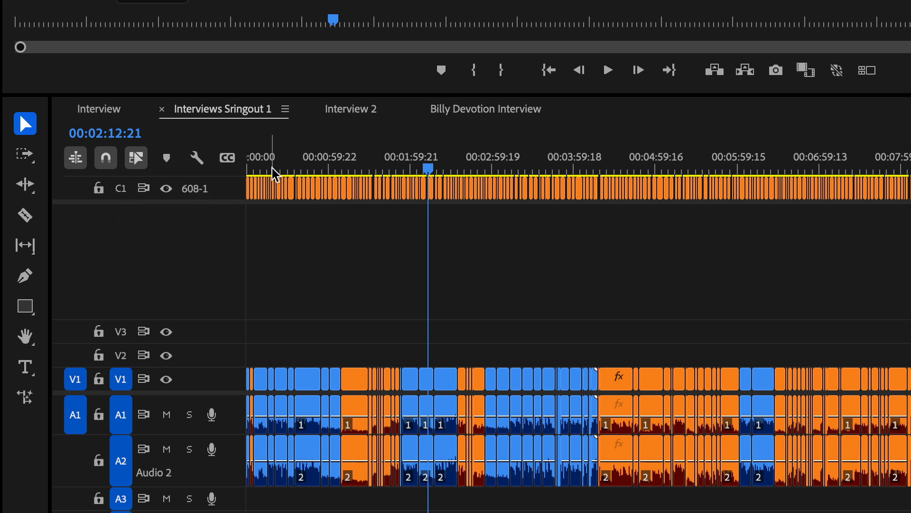
- Set the caption track display to show active caption tracks only
click(247, 167)
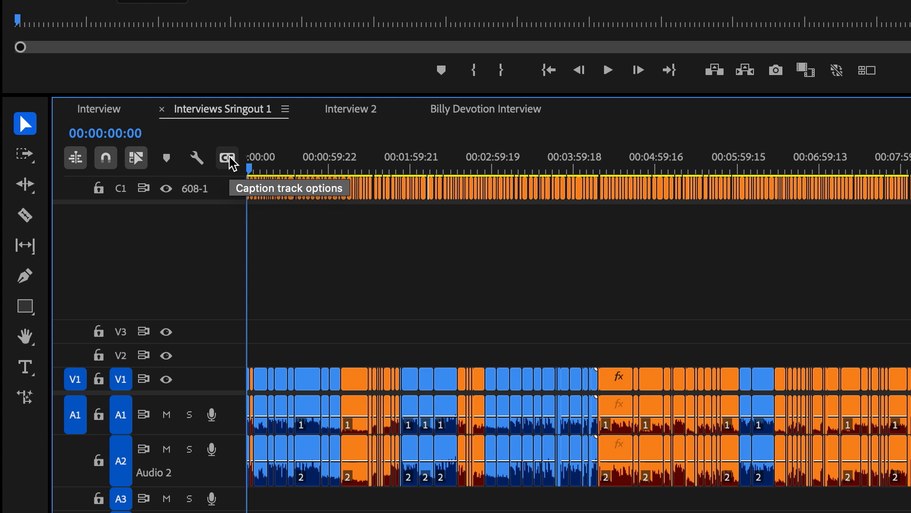
click(232, 160)
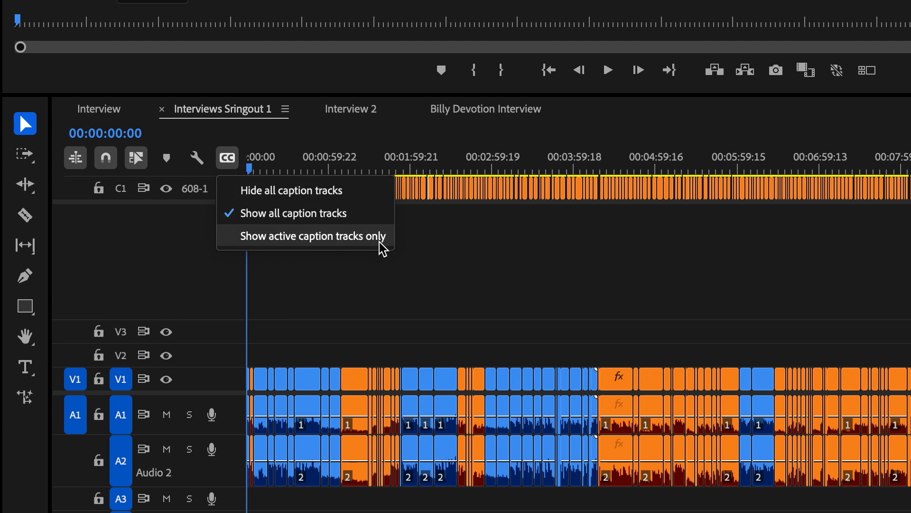
click(423, 245)
mouse_move(380, 171)
mouse_down()
mouse_move(299, 178)
mouse_move(366, 174)
mouse_up()
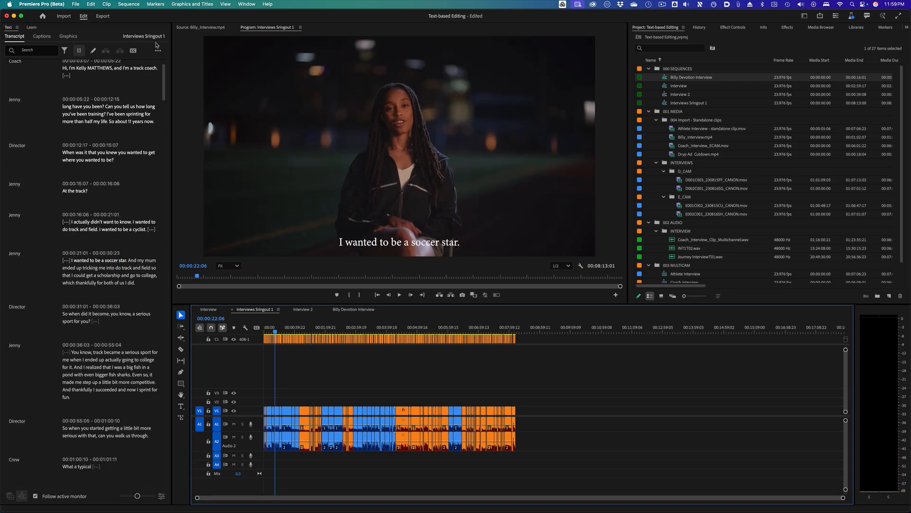
- Create a new caption track from the transcript using the Subtitle default preset with no style
click(133, 51)
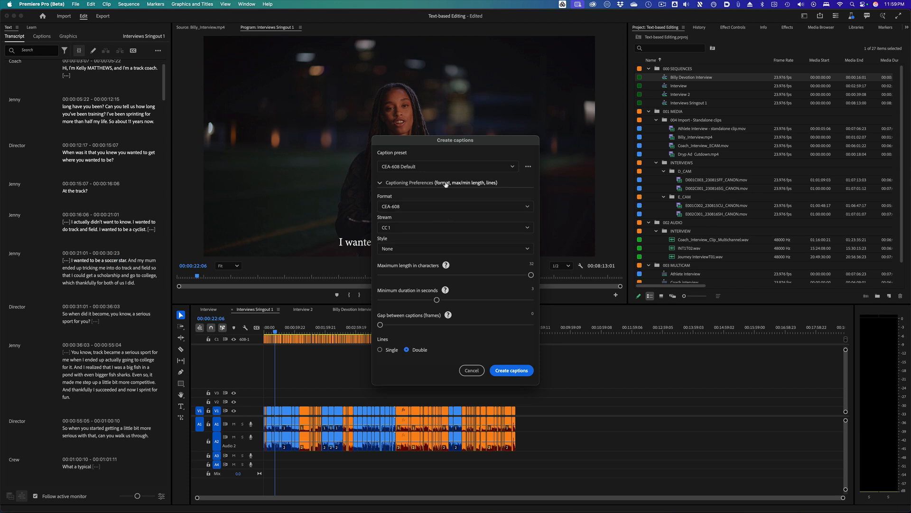
click(438, 167)
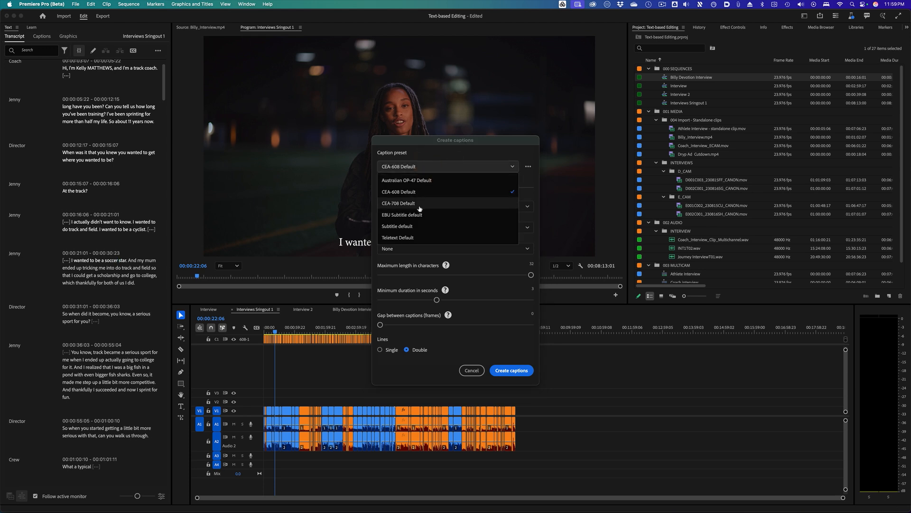
click(411, 228)
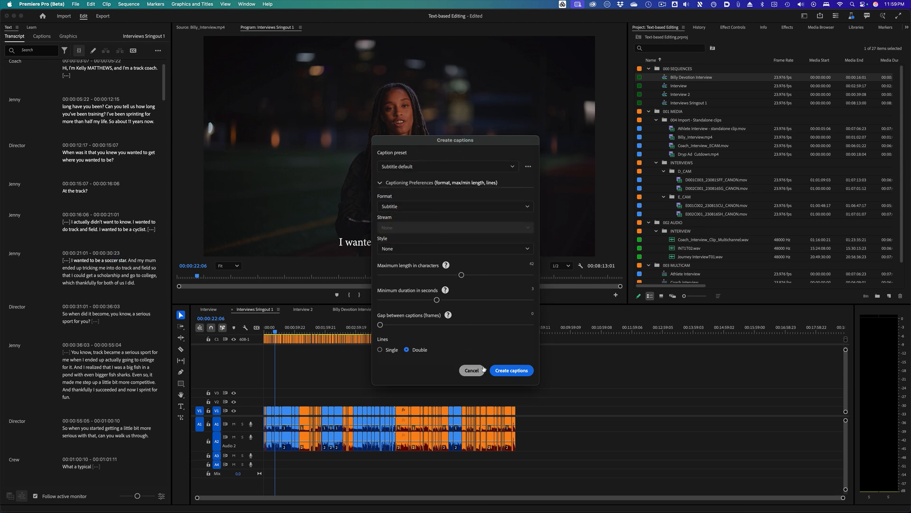
click(411, 249)
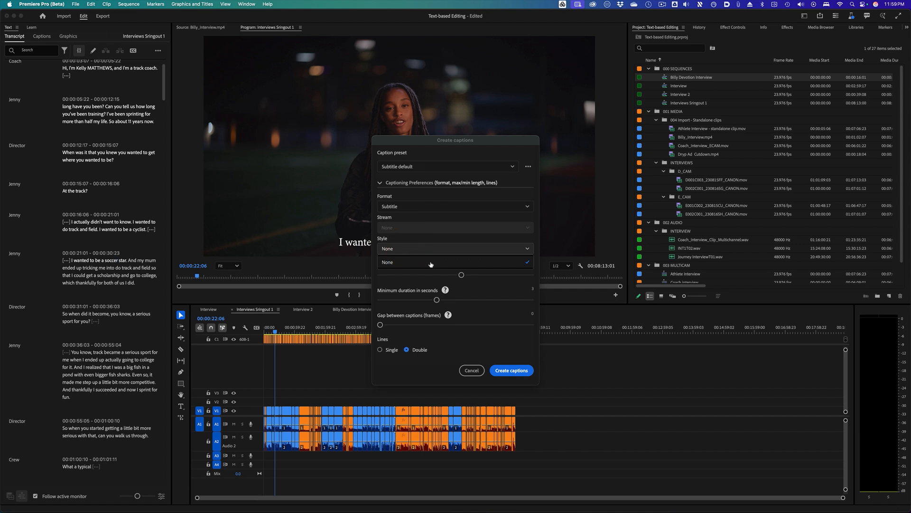
click(432, 245)
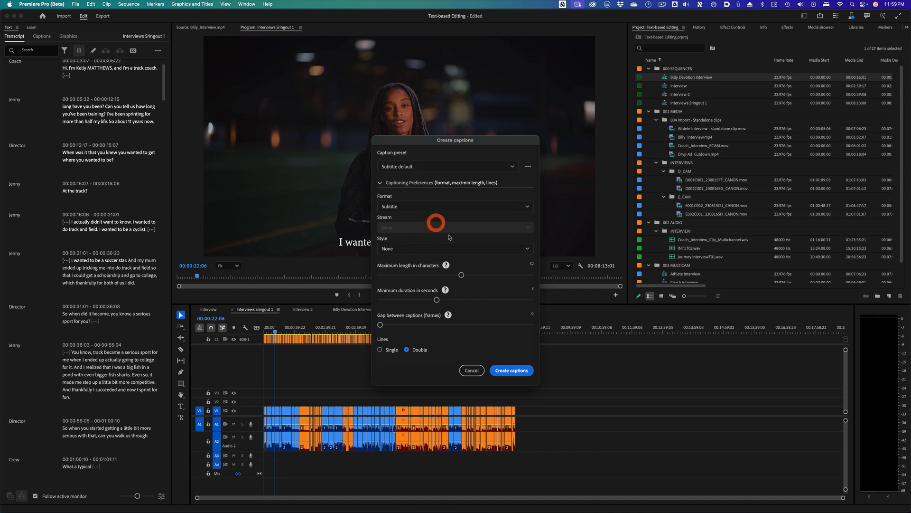
click(511, 371)
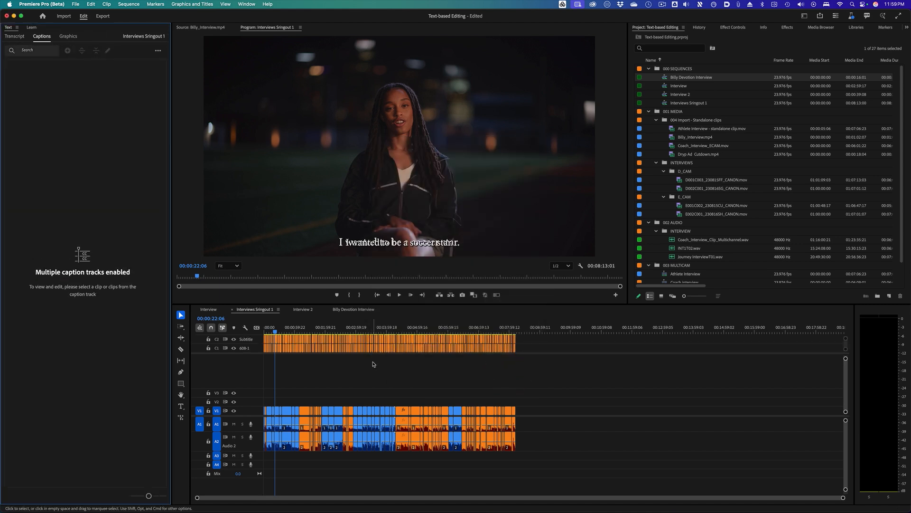
- Hide the 608-1 caption track and select a subtitle caption on the timeline
click(233, 348)
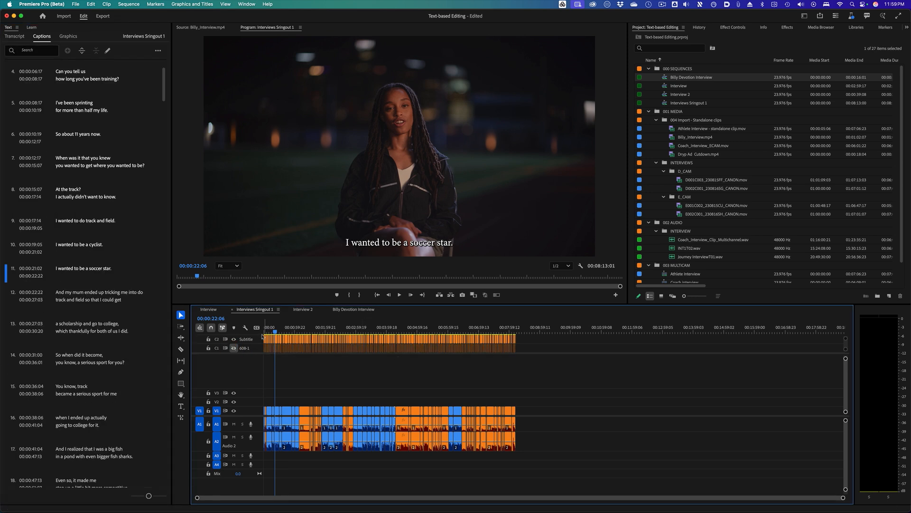
drag(280, 332, 296, 332)
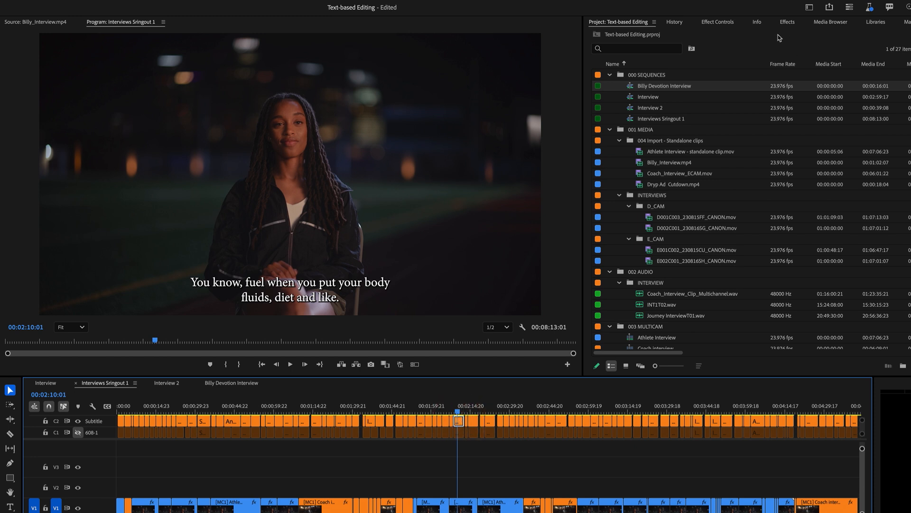
- Open the Properties panel and dock it beside the Project panel
click(90, 0)
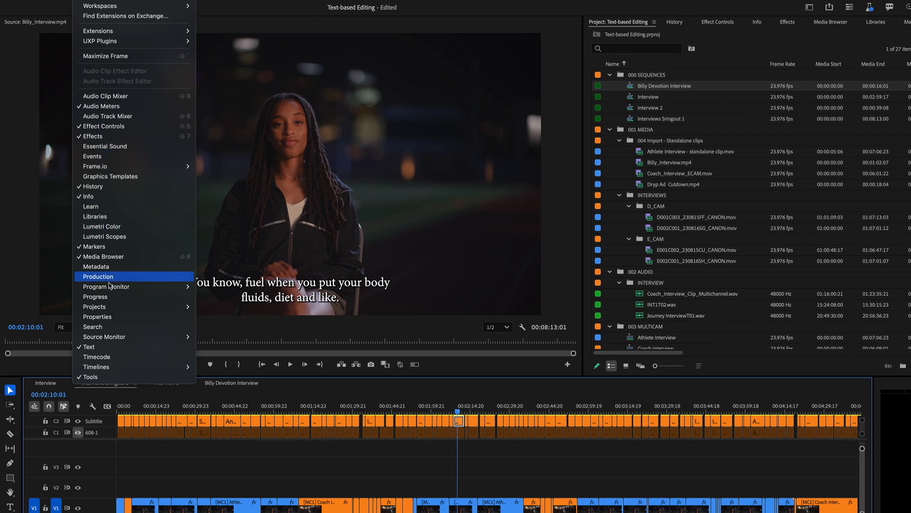
click(108, 317)
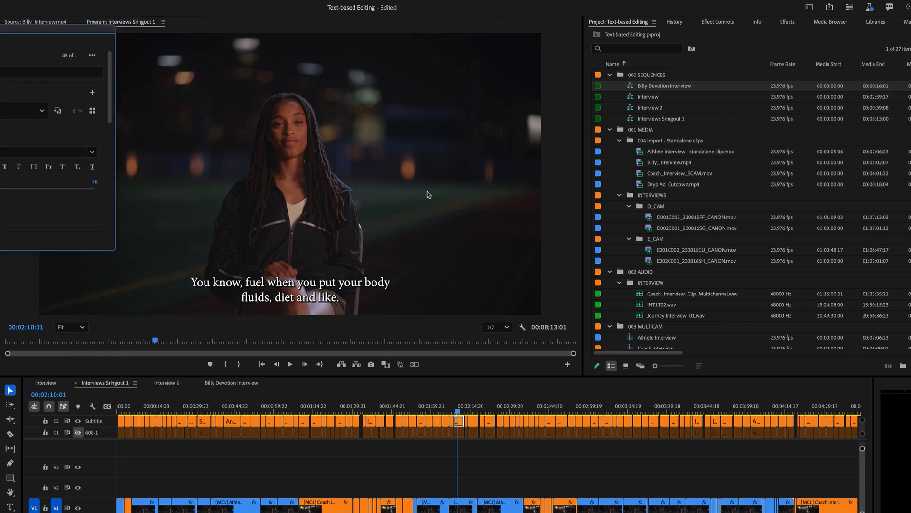
drag(0, 38, 638, 24)
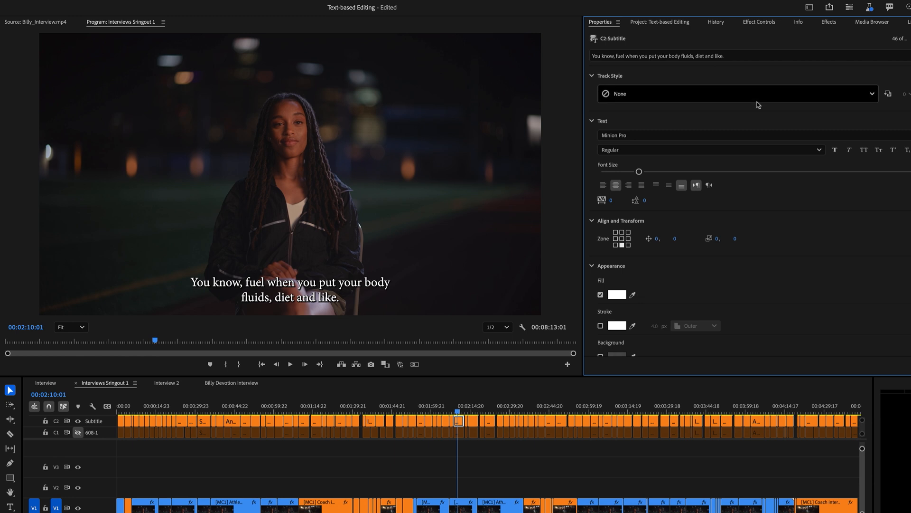
- Set the subtitle font to Myriad Pro Bold
click(796, 135)
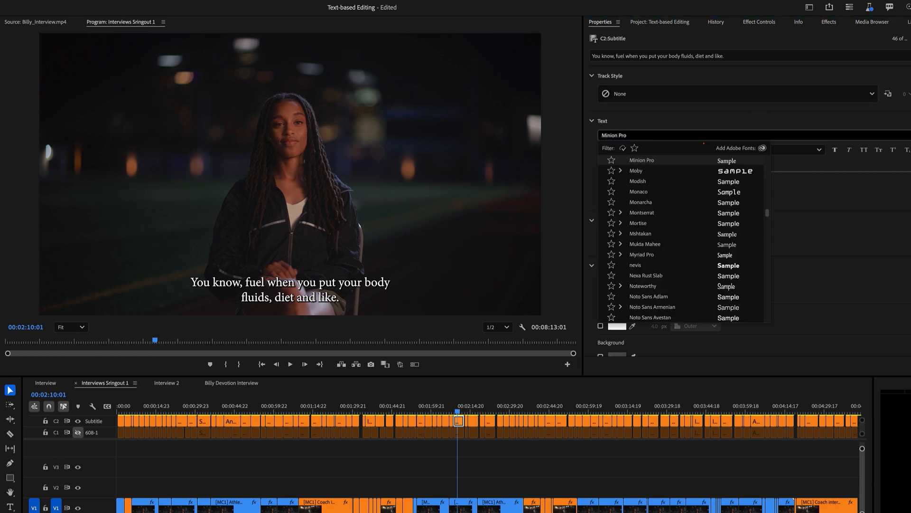
scroll(672, 193, up, 1)
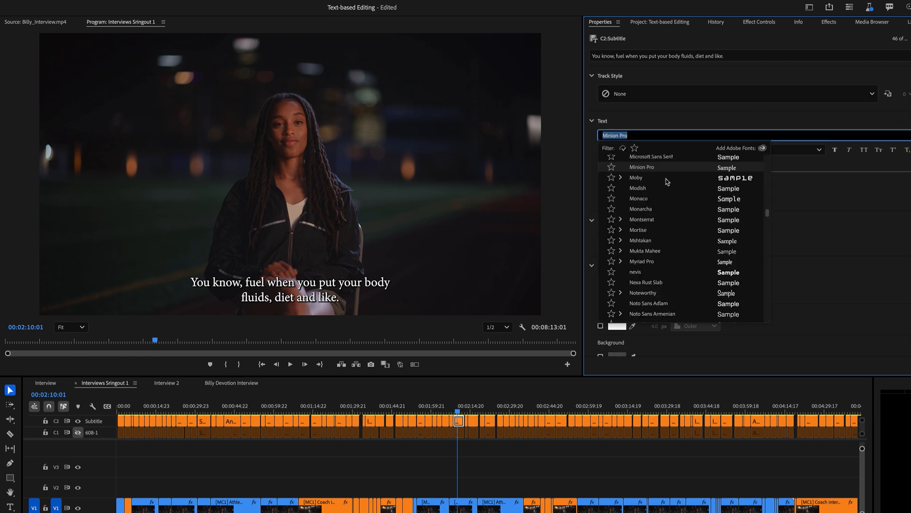
text(myr)
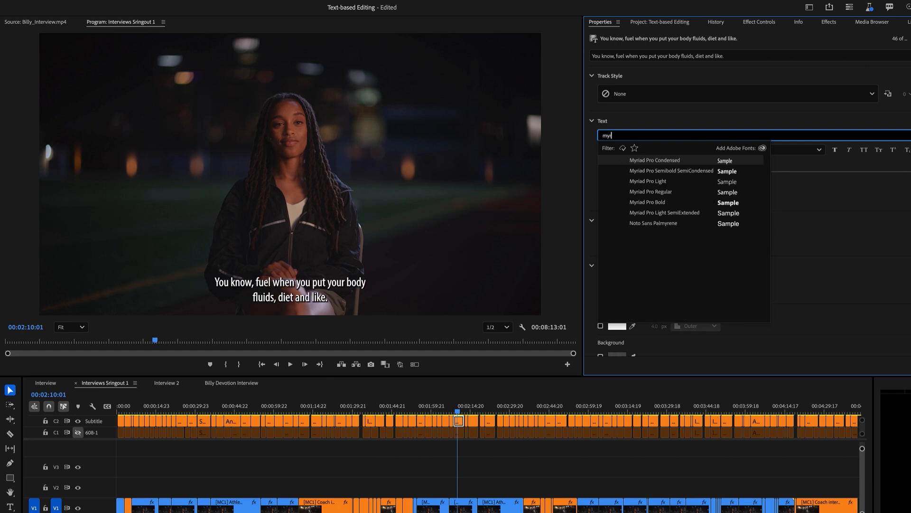
click(677, 203)
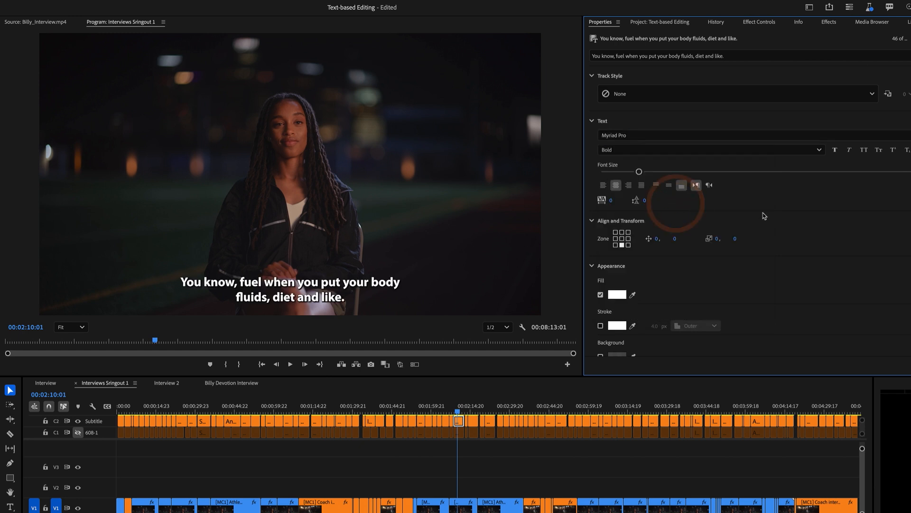
- Set the caption fill colour to yellow FFCF19
click(616, 297)
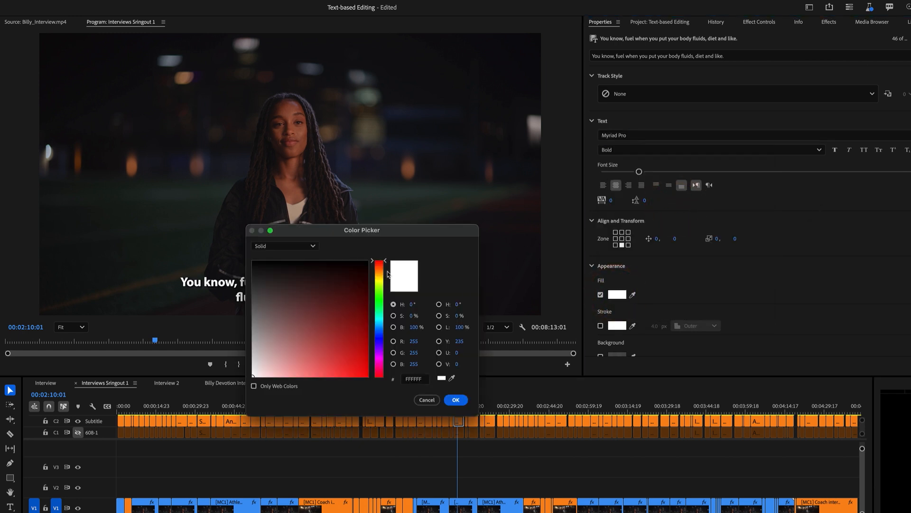
drag(380, 269, 379, 276)
drag(364, 365, 357, 377)
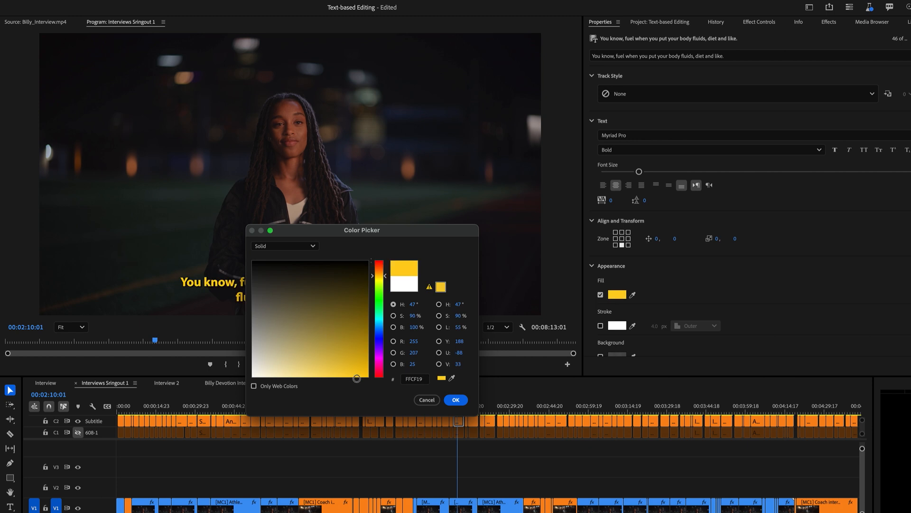
click(455, 400)
- Redefine the track style so the formatting applies to all captions on the track
scroll(592, 288, down, 3)
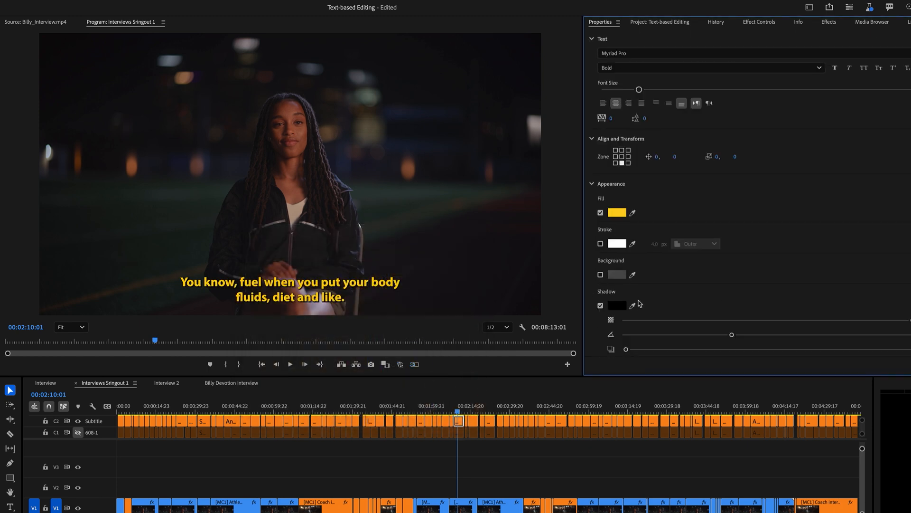
scroll(717, 297, up, 3)
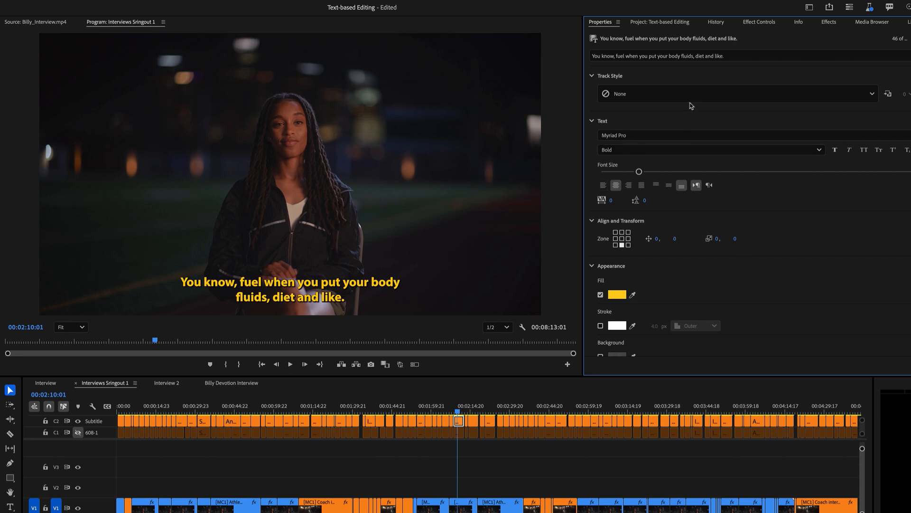
click(888, 94)
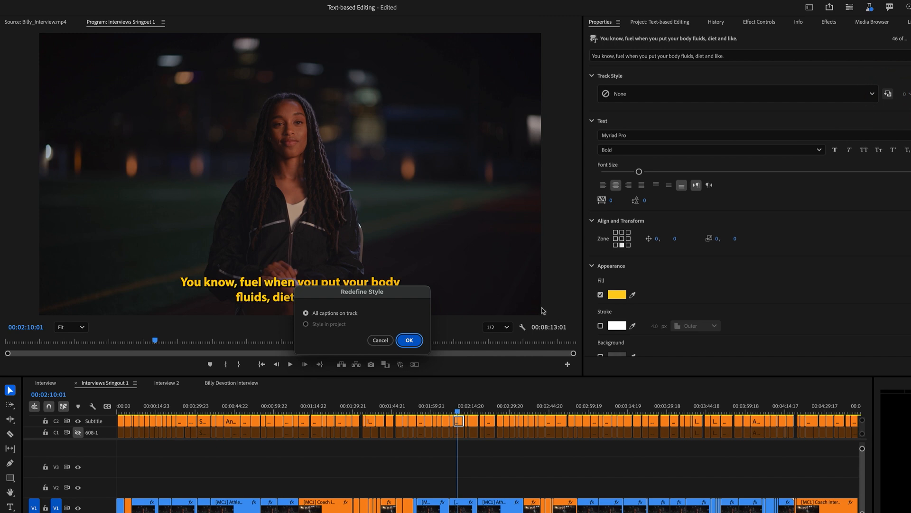
click(408, 341)
- Review the yellow subtitles at several points along the timeline
drag(494, 413, 237, 407)
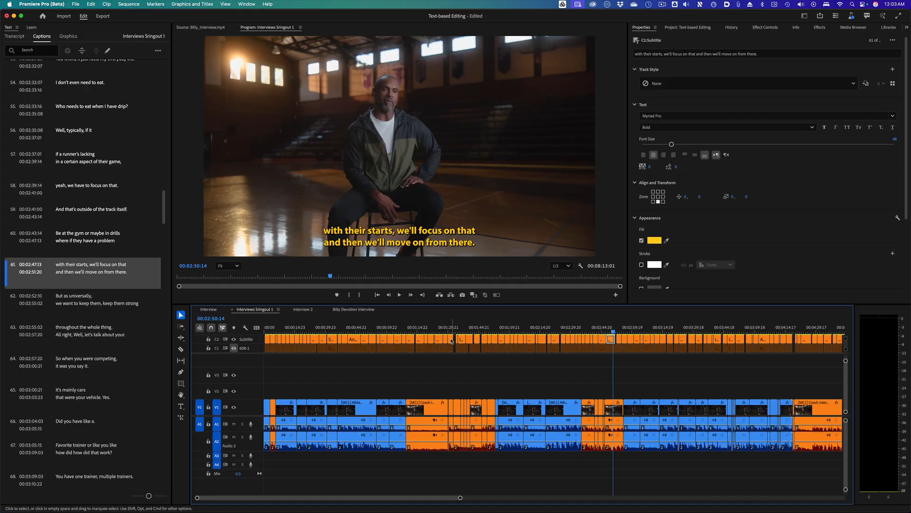
click(430, 327)
click(386, 328)
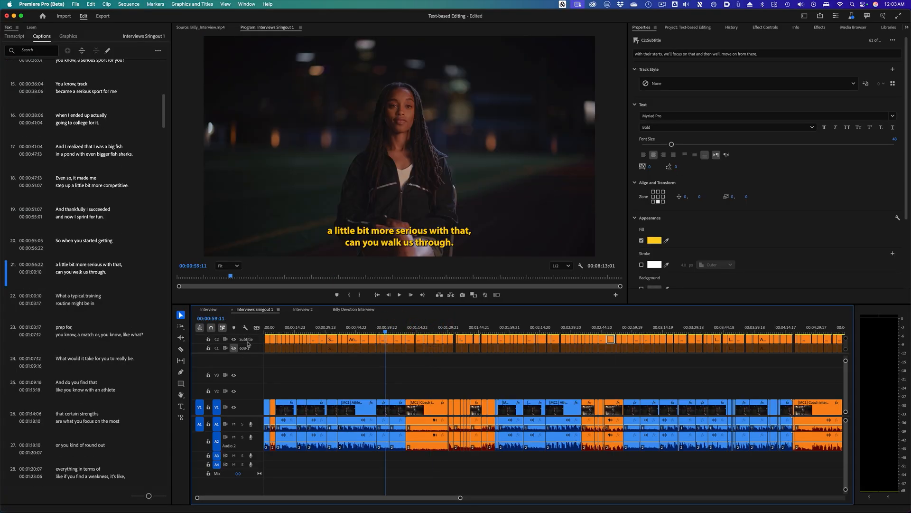
click(323, 327)
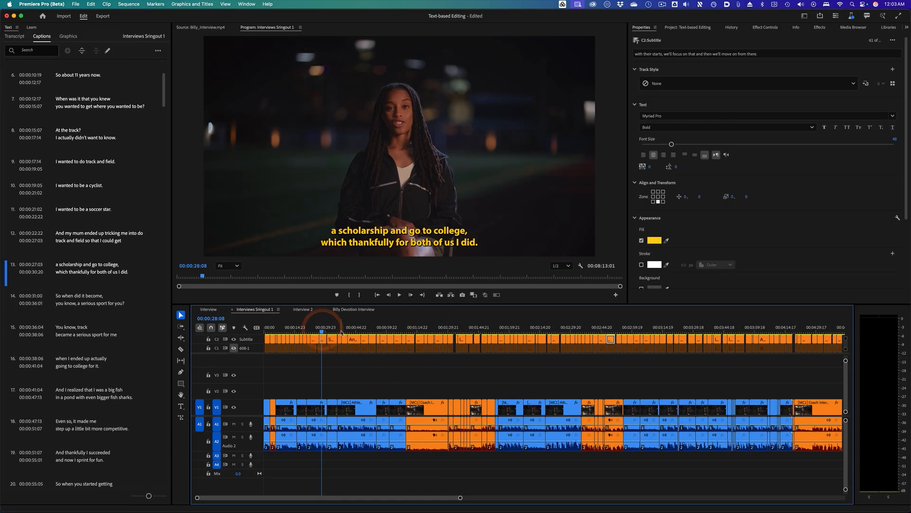
click(362, 327)
- Switch the displayed caption track from Subtitle back to 608-1
click(236, 349)
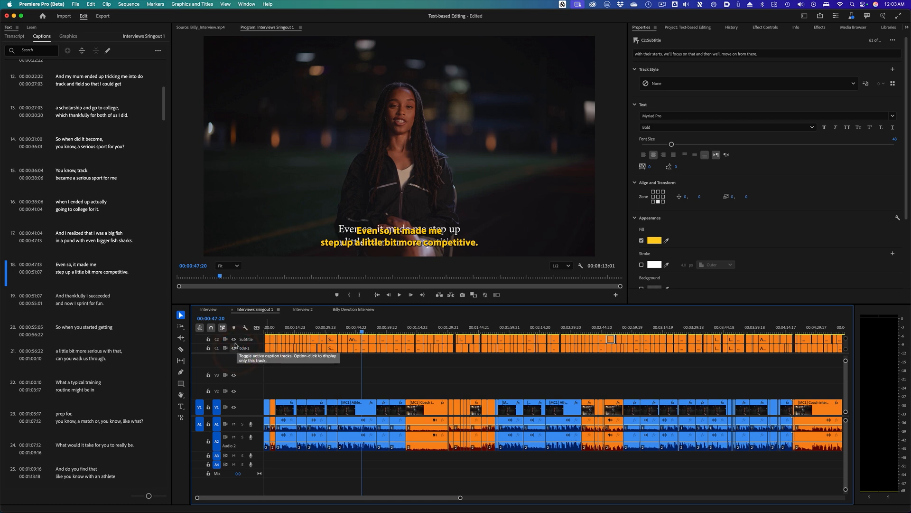
click(234, 339)
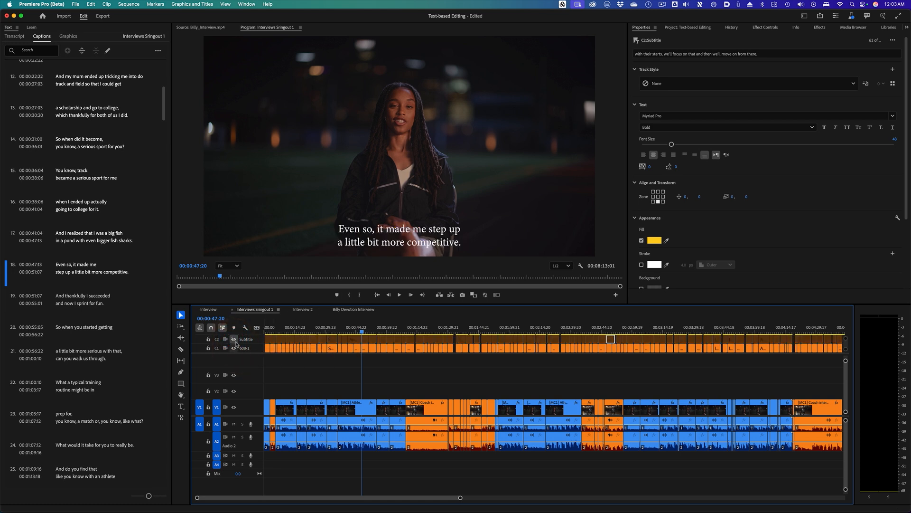
click(234, 339)
click(234, 347)
click(233, 339)
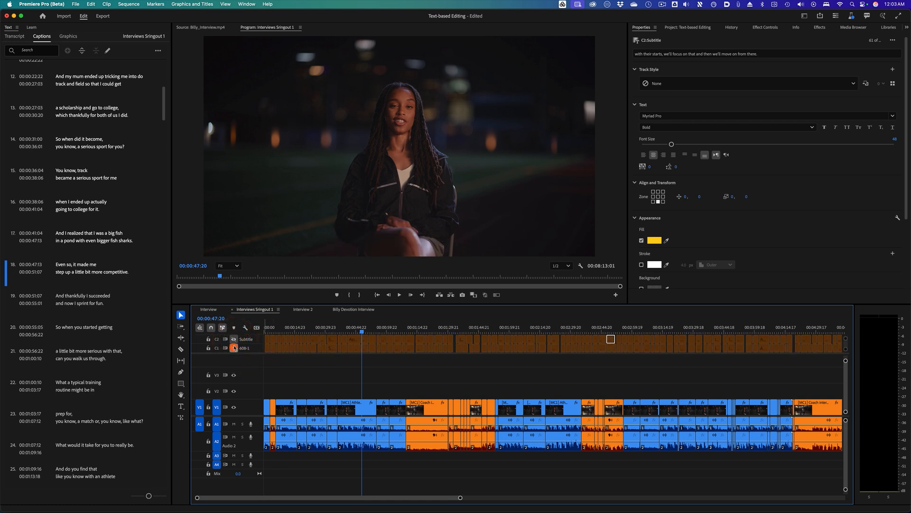
click(233, 348)
- Review the 608-1 captions at several points along the timeline
click(331, 327)
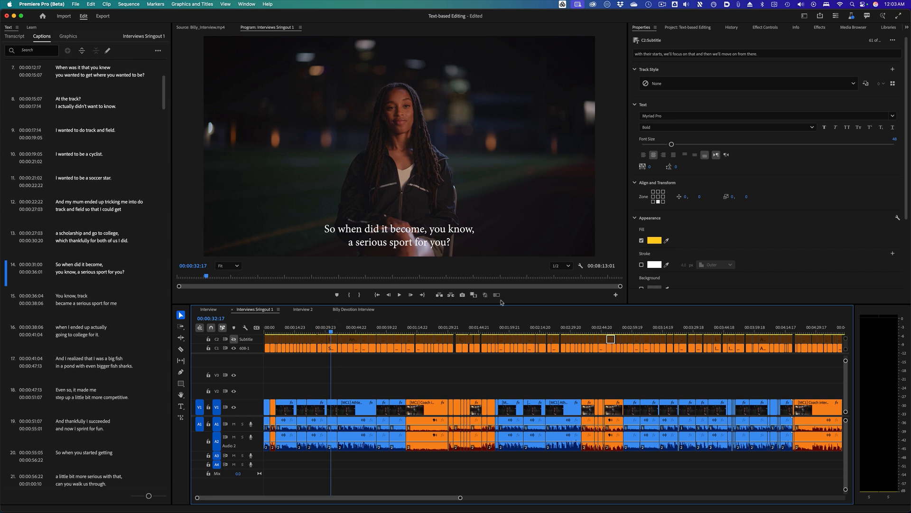
click(464, 327)
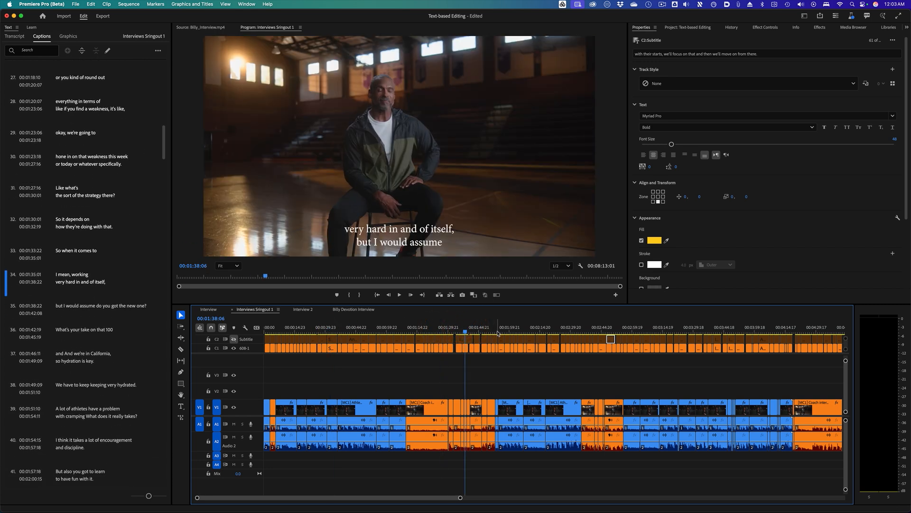
click(543, 328)
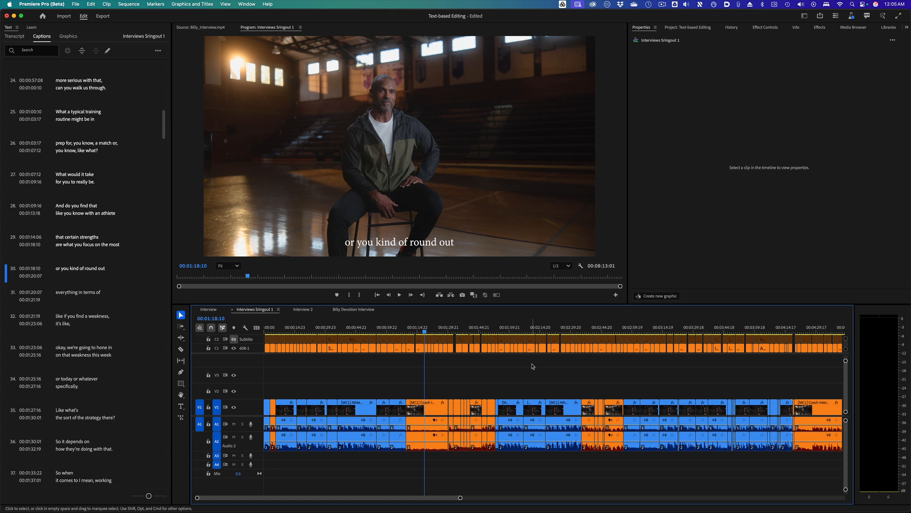
- Mark In and Out around the Coach Interview clip at the playhead
click(440, 407)
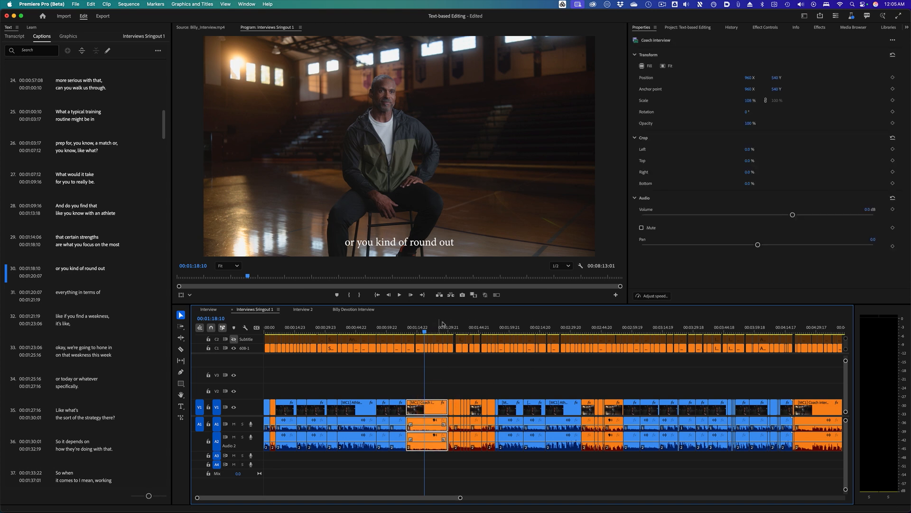
right_click(432, 328)
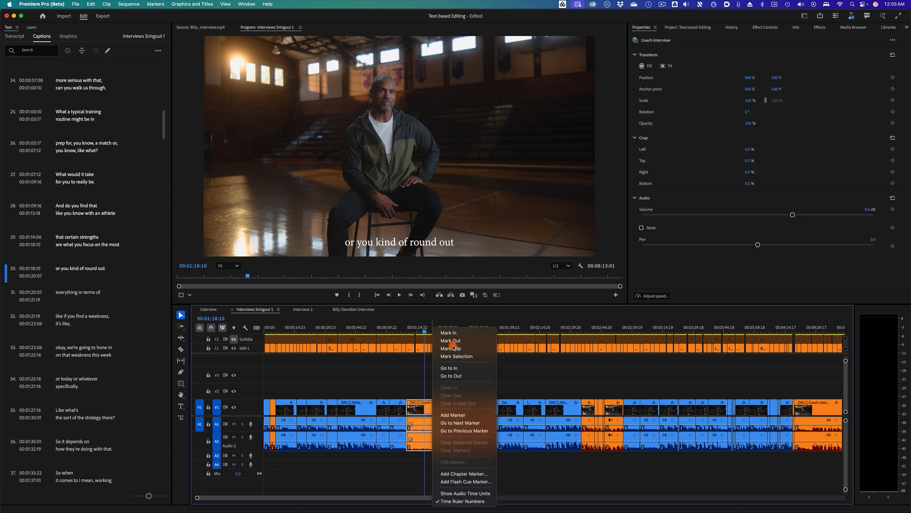
click(451, 345)
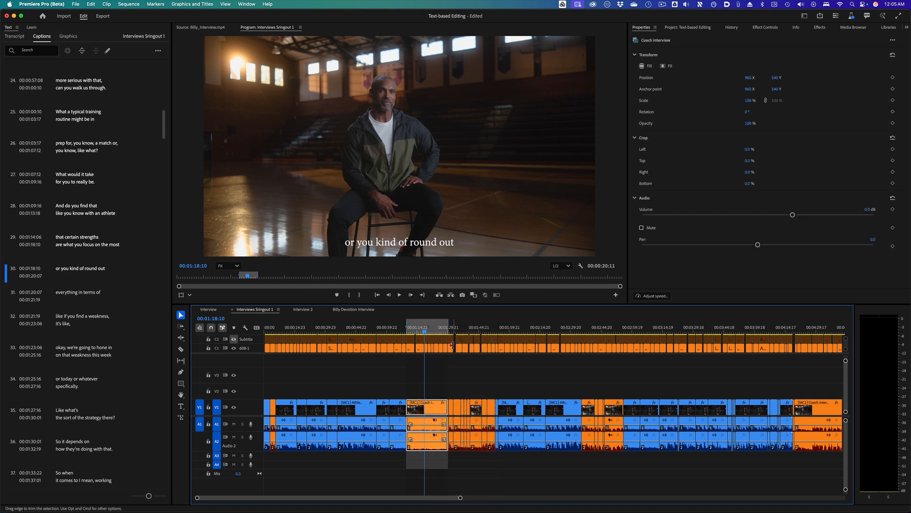
- Lift the marked range from the sequence and undo the lift
click(440, 295)
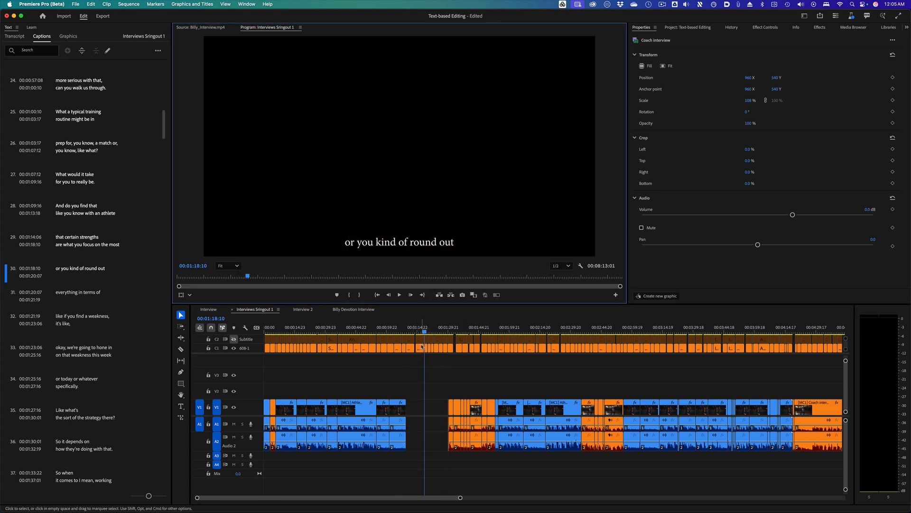
drag(425, 335, 450, 335)
key(super+z)
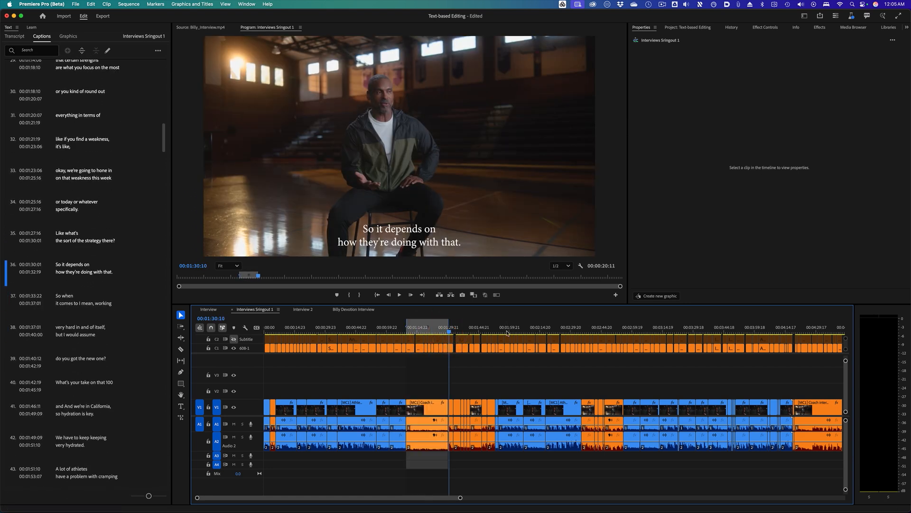
- Extract the marked Coach Interview range from the sequence
click(451, 294)
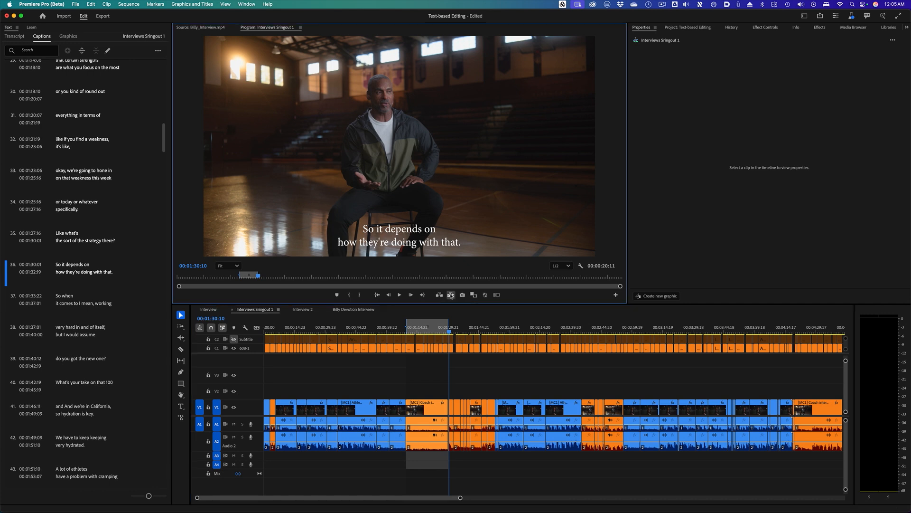
- Try moving a clip near the playhead along the timeline, then undo the move
drag(411, 331, 430, 331)
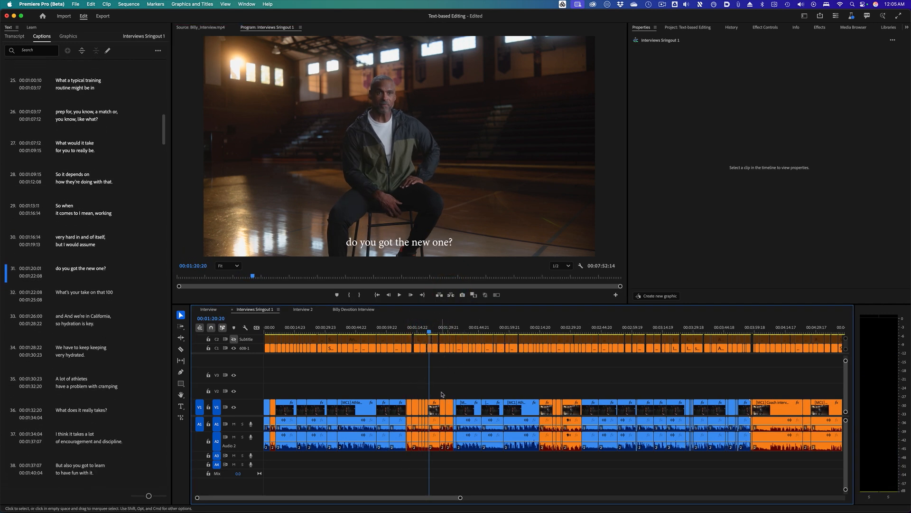
drag(434, 409, 455, 407)
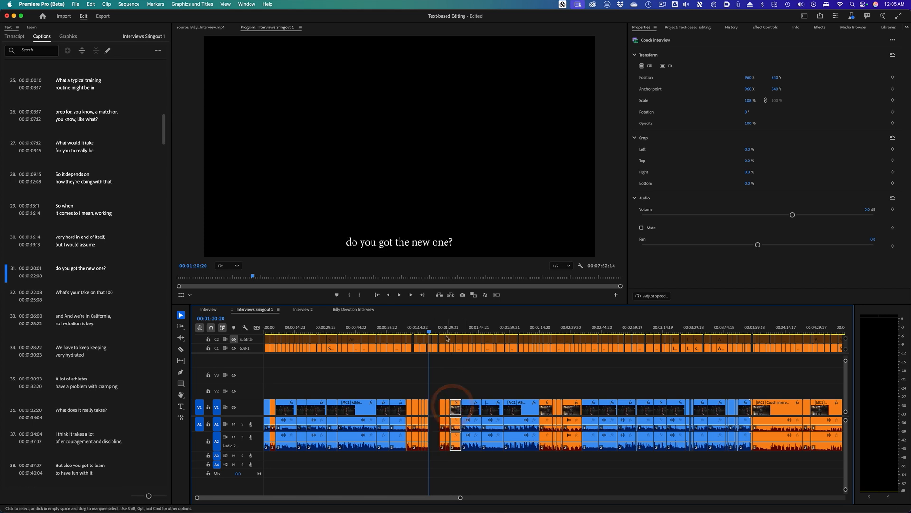
drag(446, 331, 455, 331)
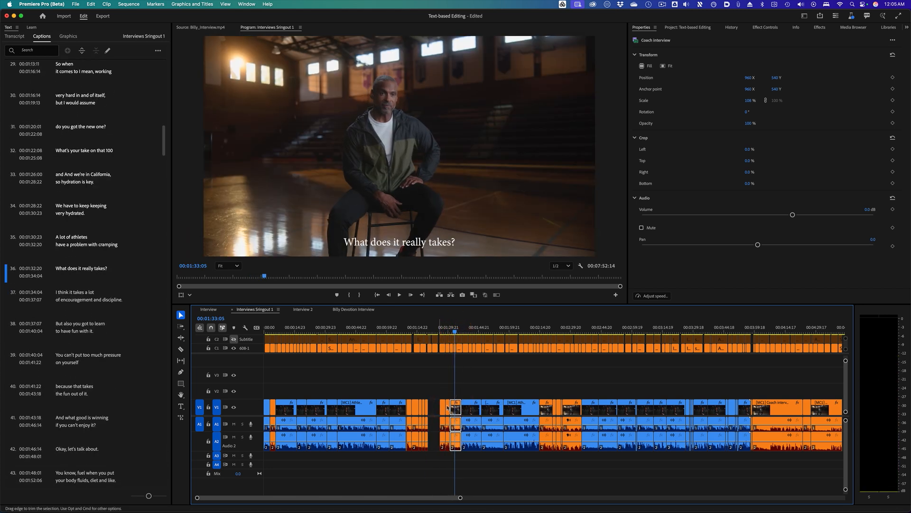
key(super+z)
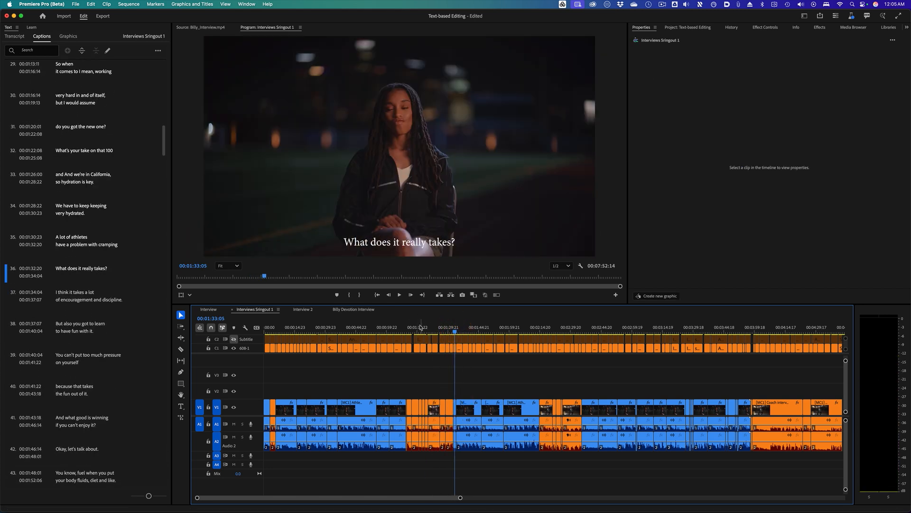
- Compare the Subtitle and 608-1 caption tracks by toggling each track's visibility
click(385, 328)
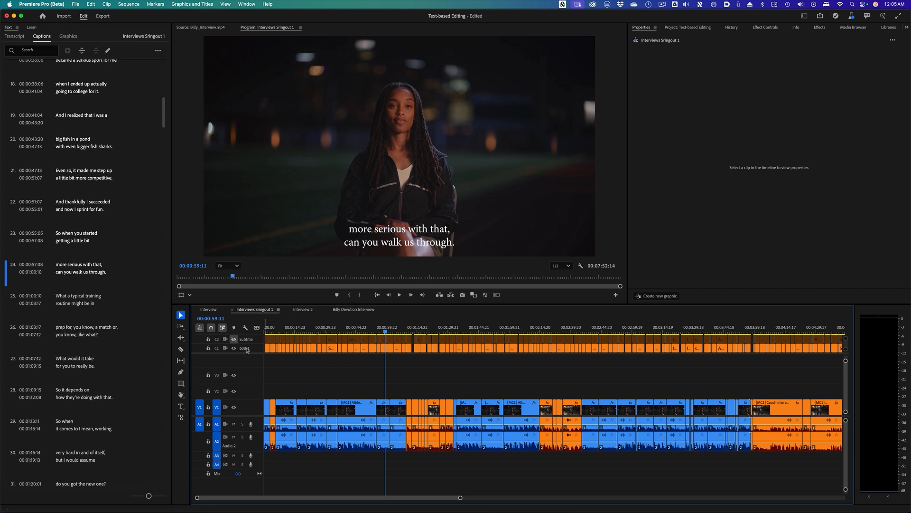
click(234, 339)
click(234, 348)
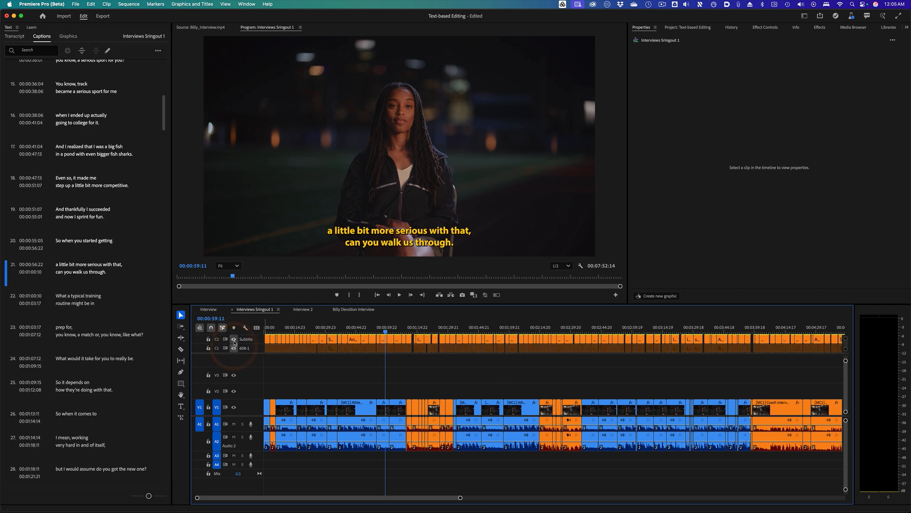
click(234, 338)
click(234, 348)
click(234, 338)
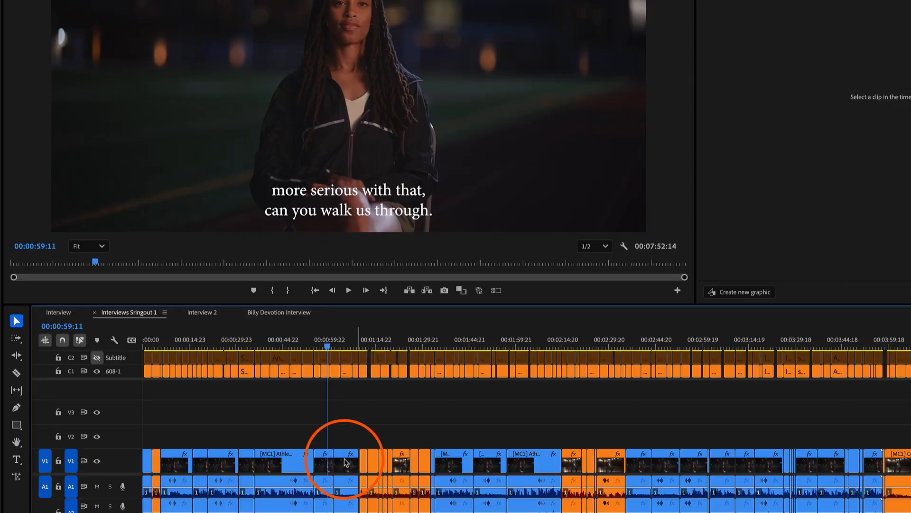
- Delete the Subtitle caption track from the sequence
right_click(131, 363)
click(158, 398)
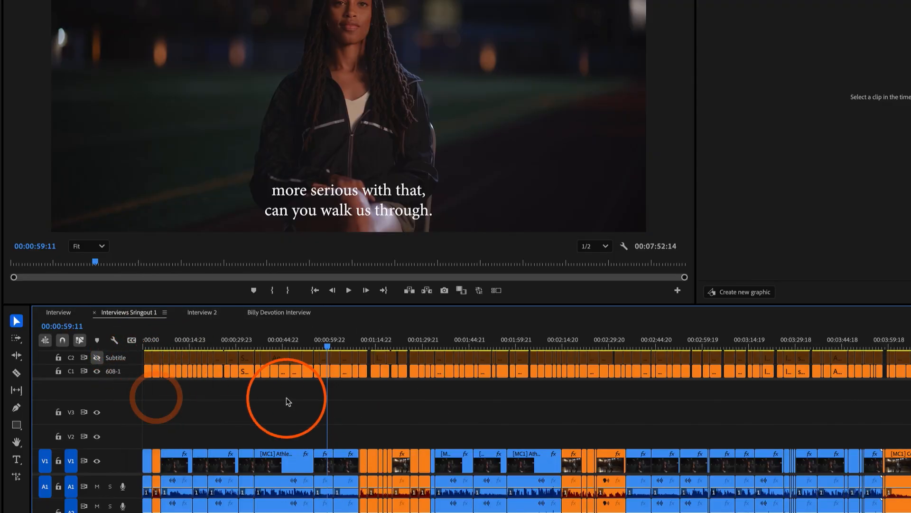
drag(171, 340, 367, 341)
click(210, 341)
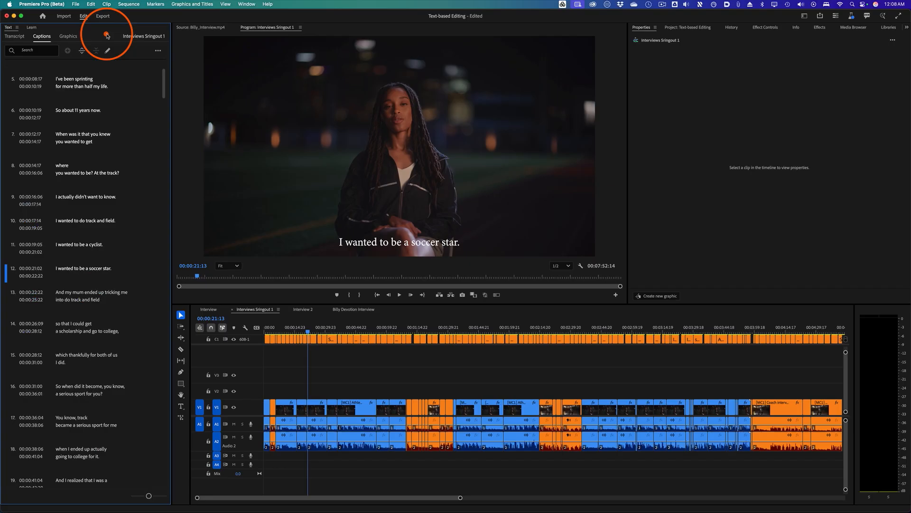
- Open Translate Captions and select French (FR) and Spanish (ES) as target languages
click(159, 52)
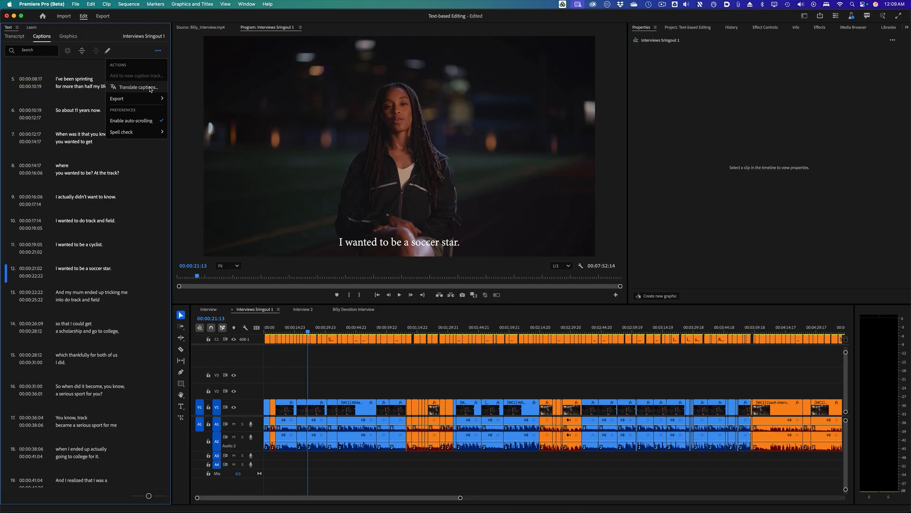
click(400, 176)
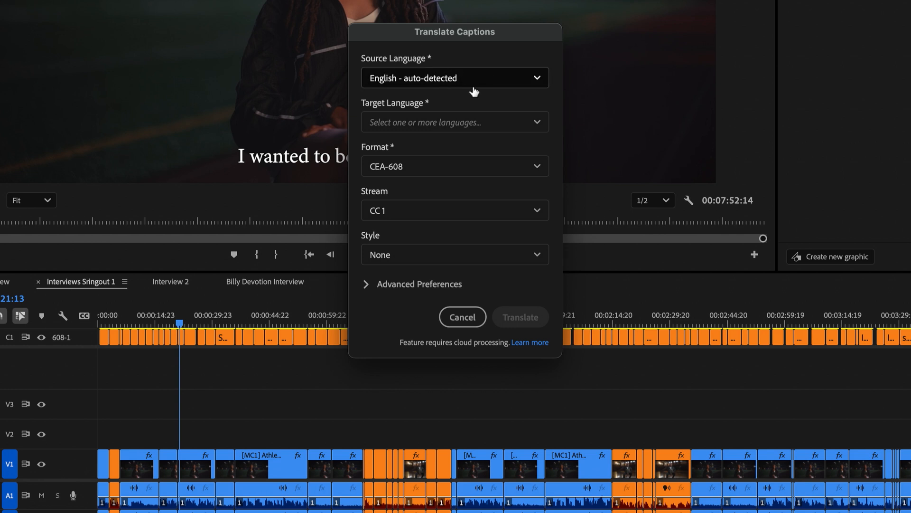
click(537, 80)
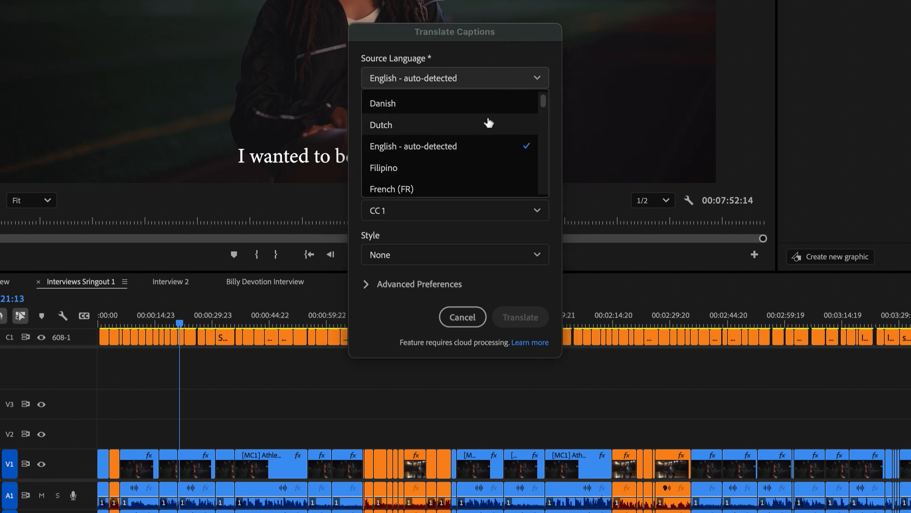
click(519, 54)
click(519, 129)
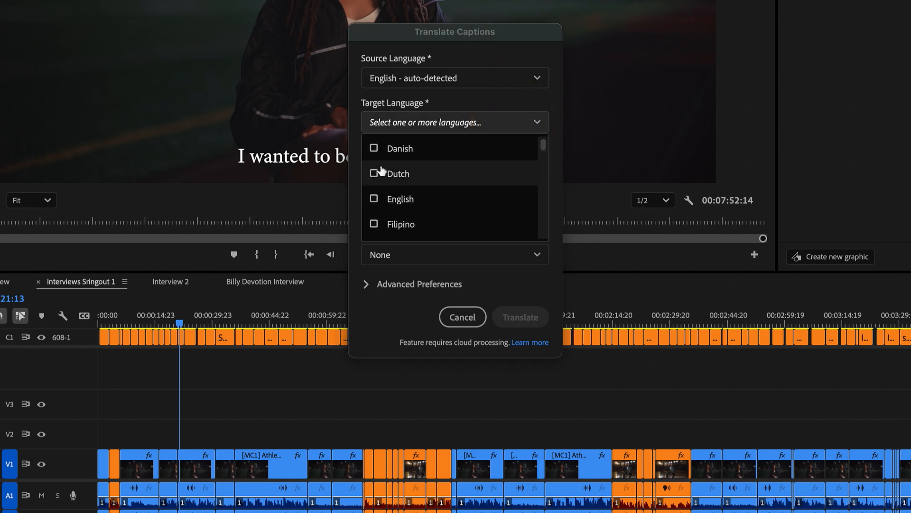
scroll(402, 219, down, 1)
scroll(405, 215, down, 2)
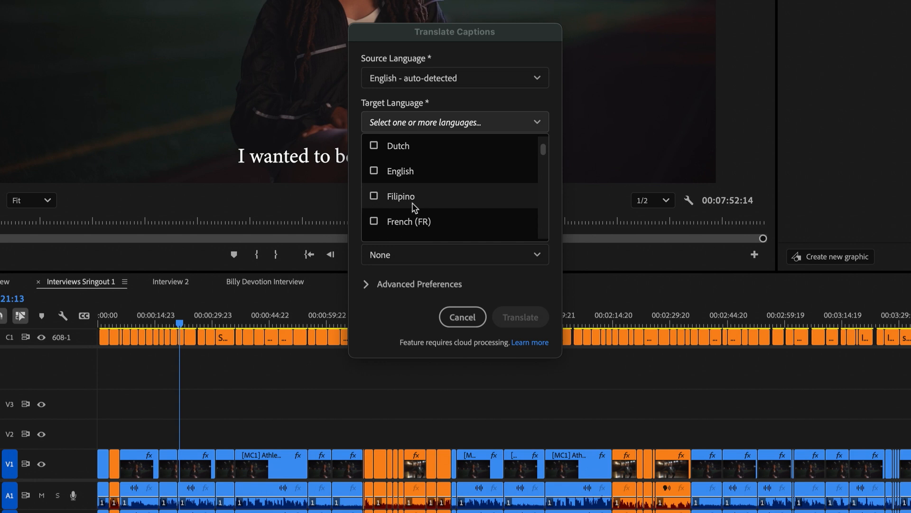
click(374, 190)
scroll(466, 197, down, 6)
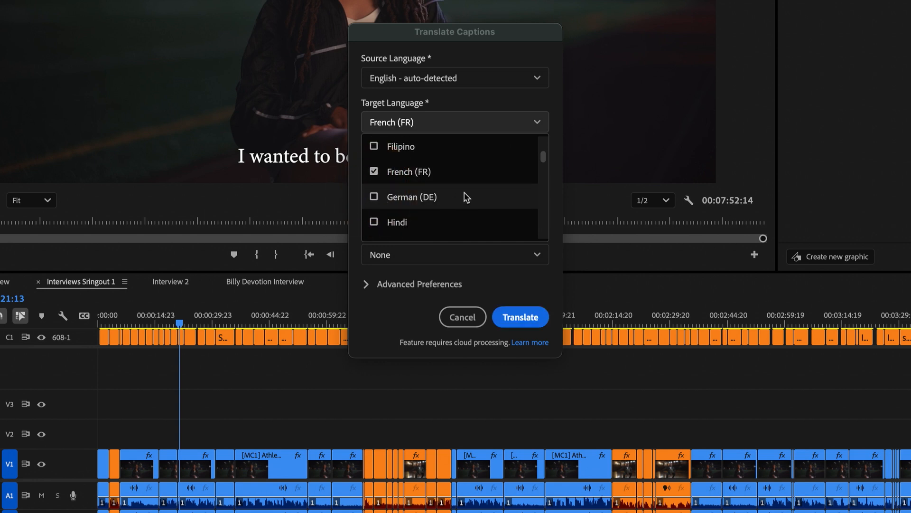
scroll(465, 197, down, 7)
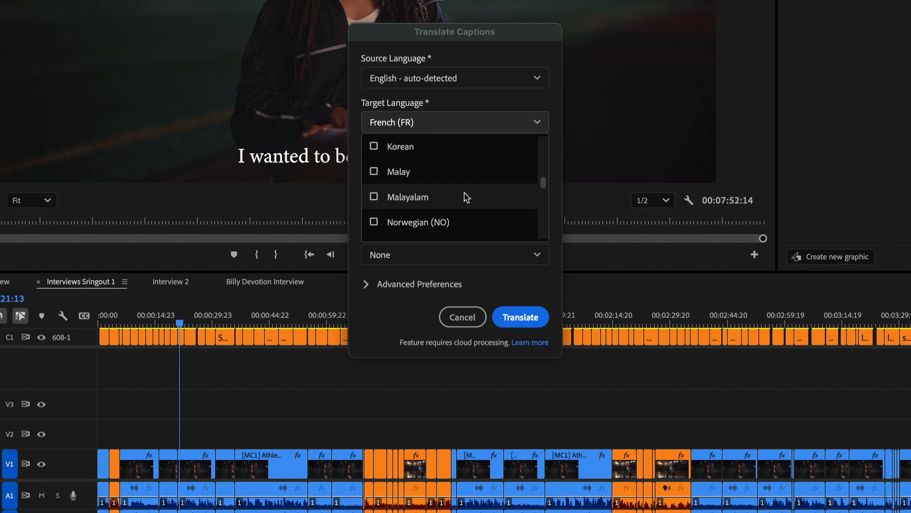
scroll(465, 197, down, 4)
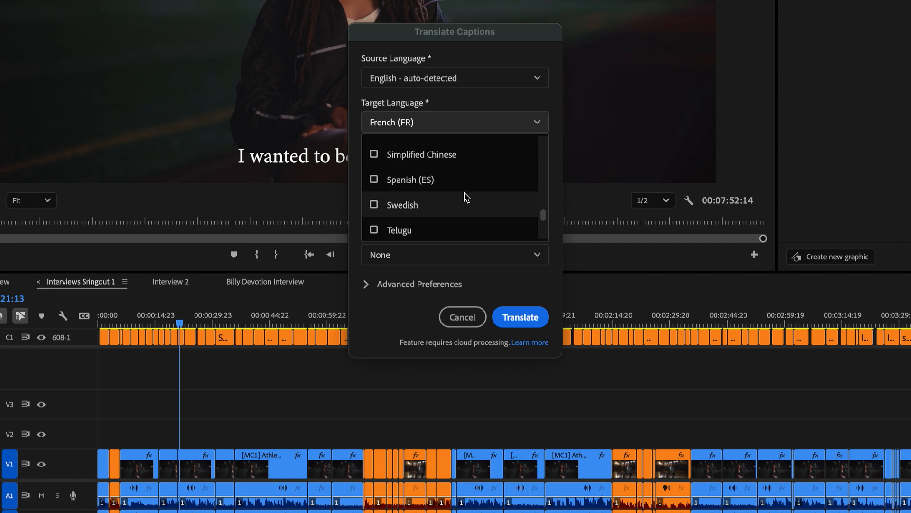
click(374, 166)
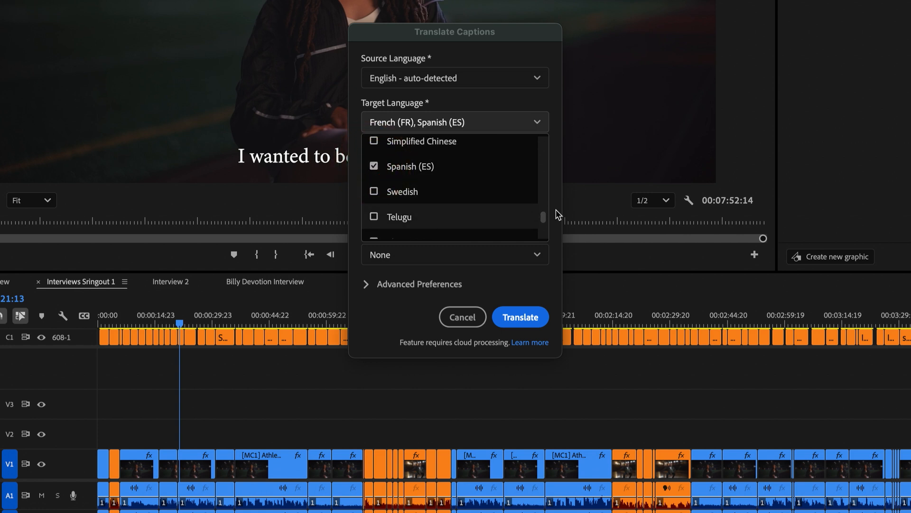
- Review the style, stream and advanced preferences, then run the caption translation
click(535, 255)
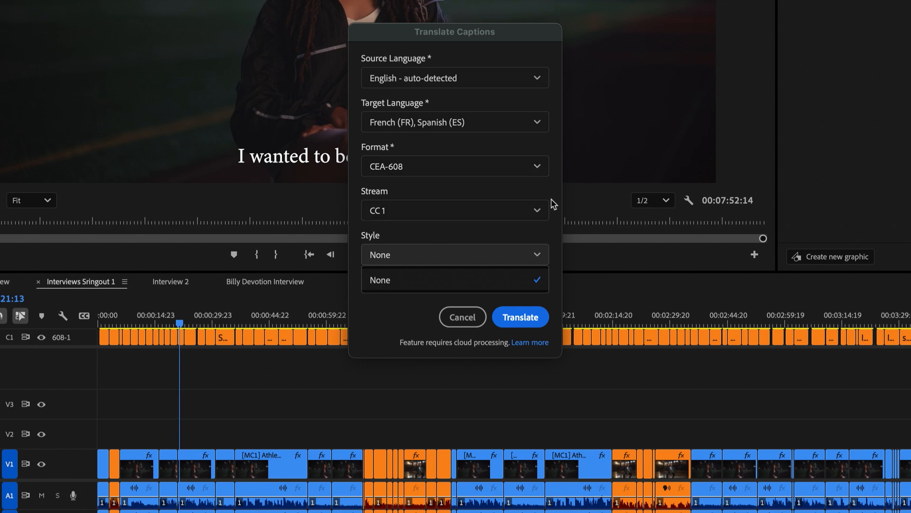
click(531, 216)
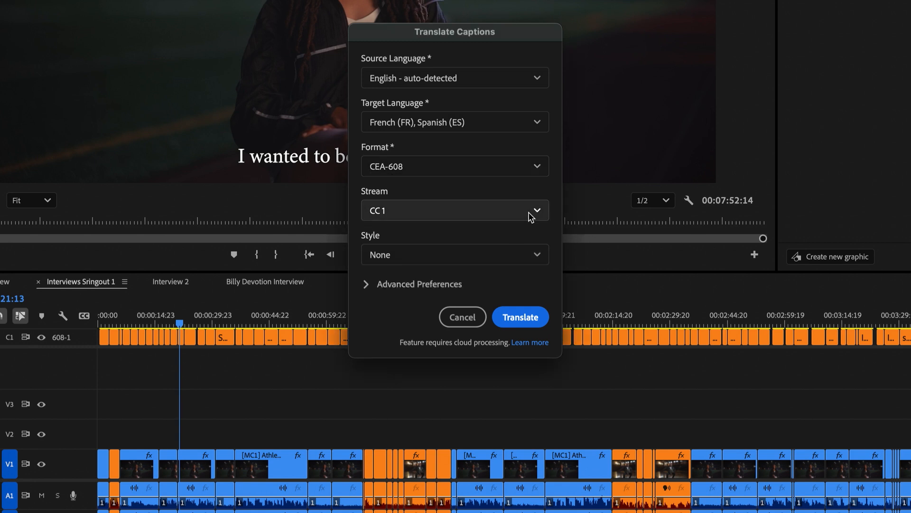
click(531, 217)
click(552, 230)
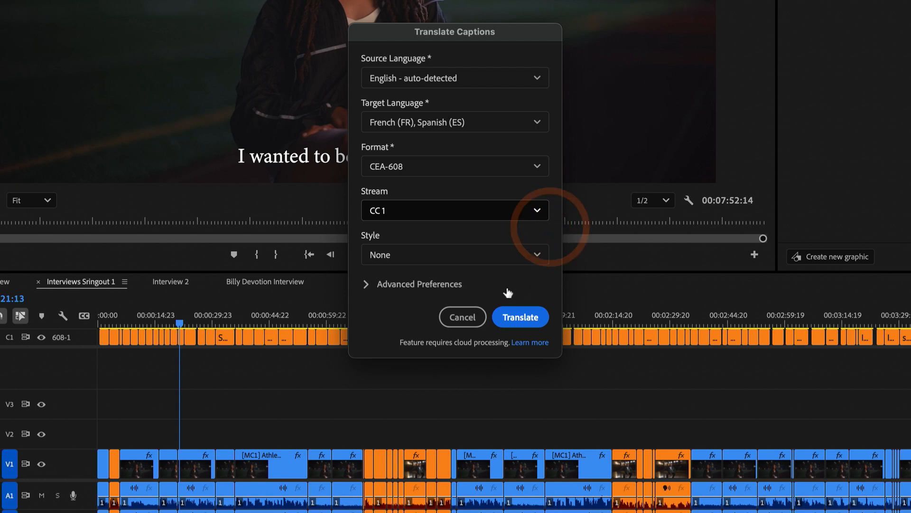
click(365, 285)
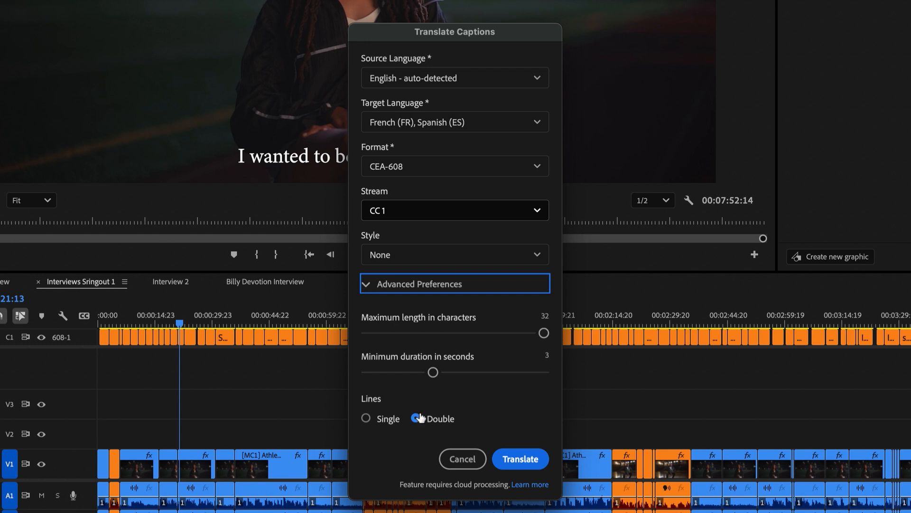
click(370, 287)
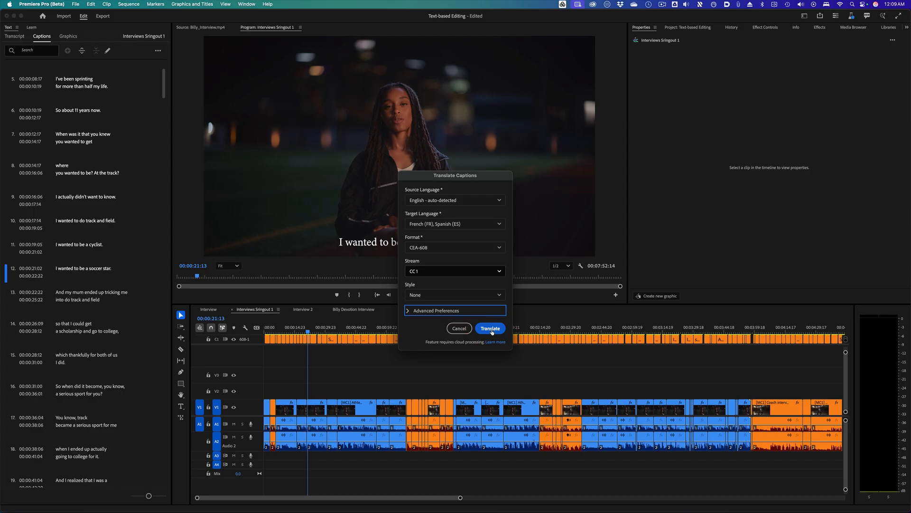
click(522, 321)
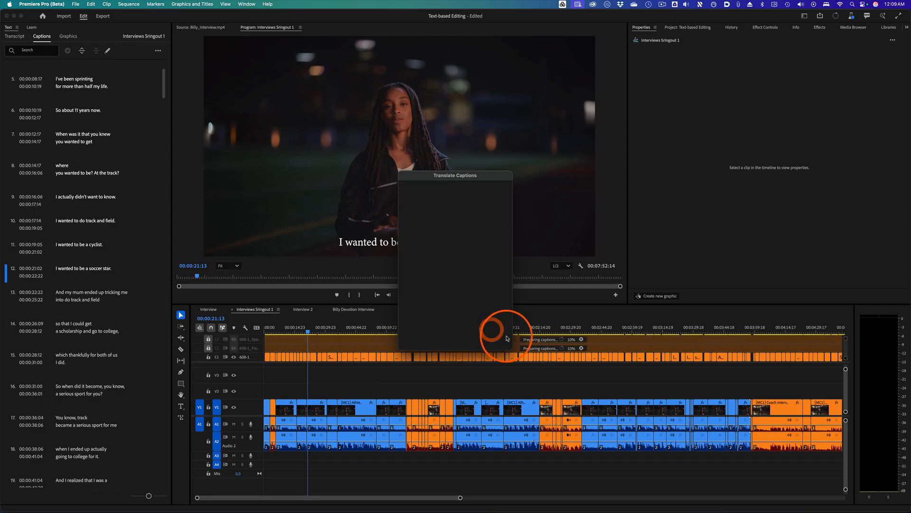
- Check translation progress, show only the French caption track and play back the sequence
click(837, 16)
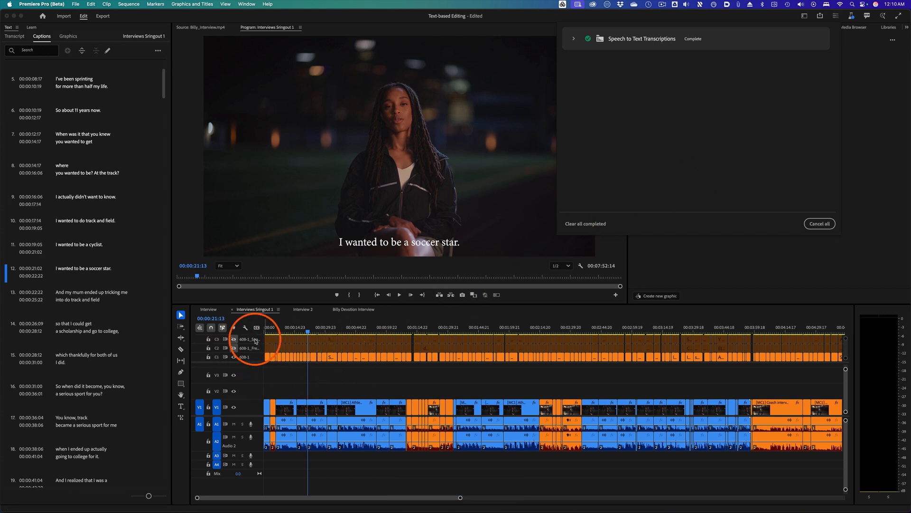
click(234, 356)
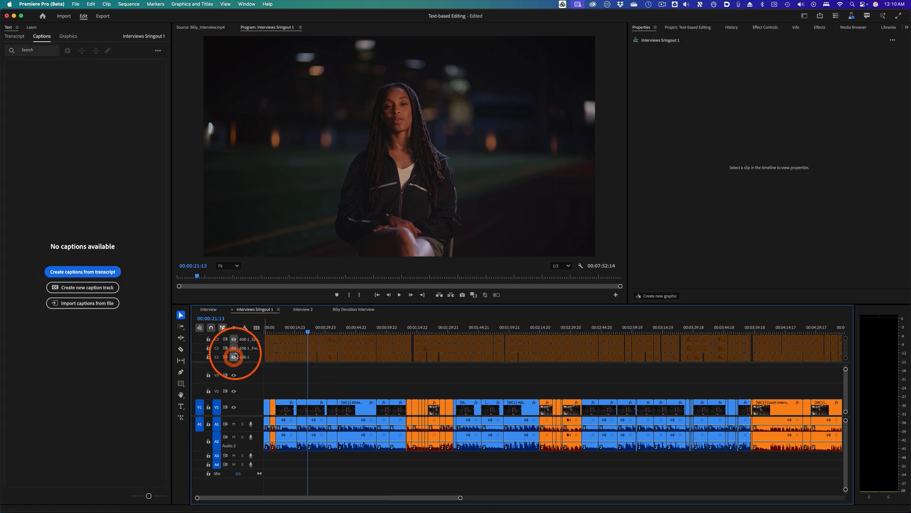
click(234, 348)
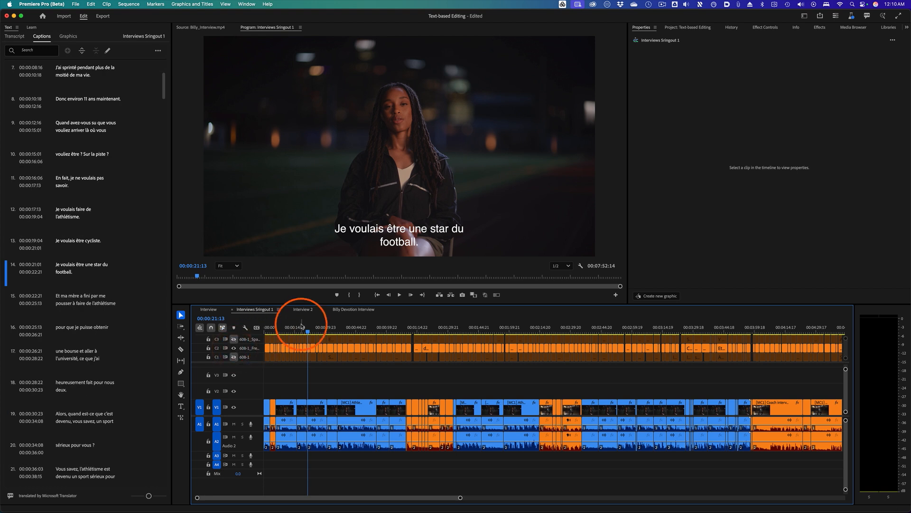
key(space)
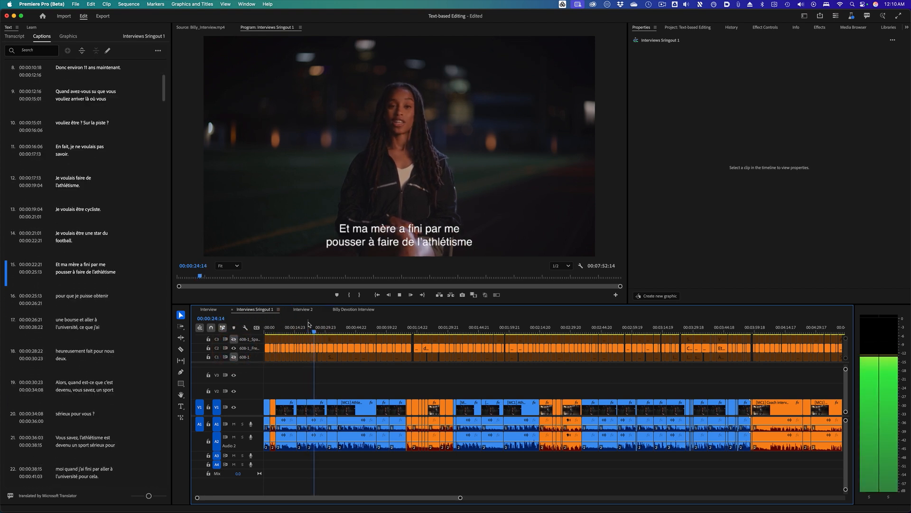
- Show only the Spanish caption track and play back the sequence
click(279, 333)
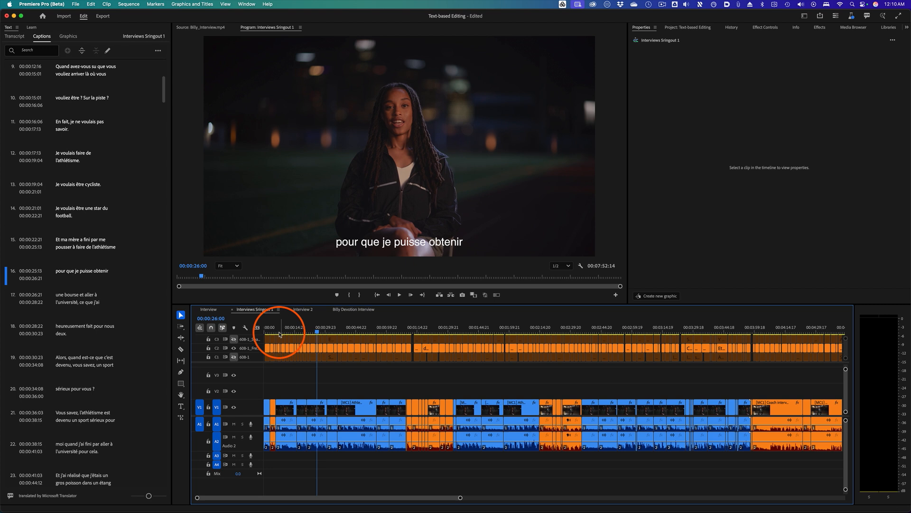
click(234, 339)
click(234, 348)
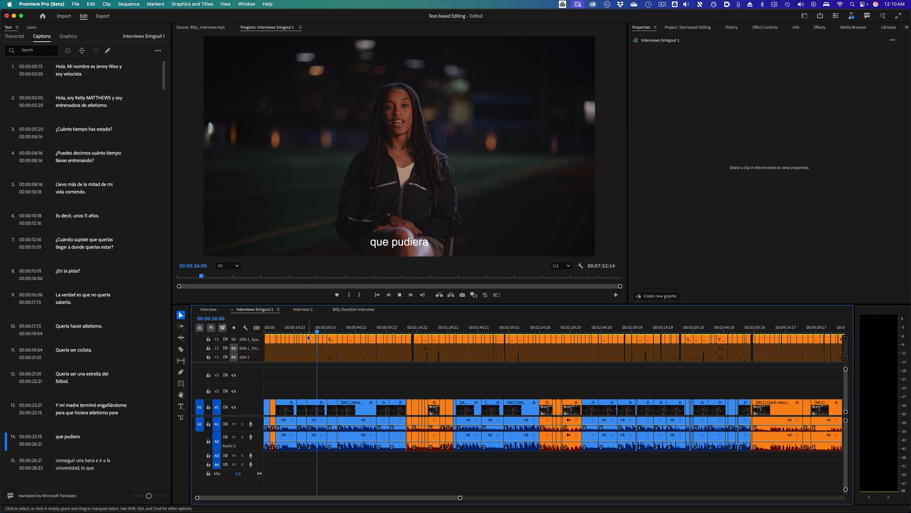
key(space)
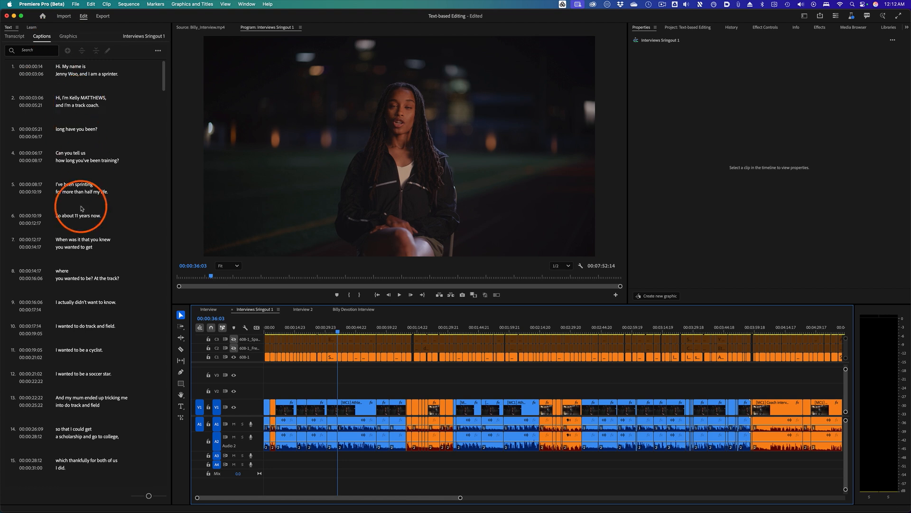
- Translate the captions into Danish from the caption track's context menu
click(157, 51)
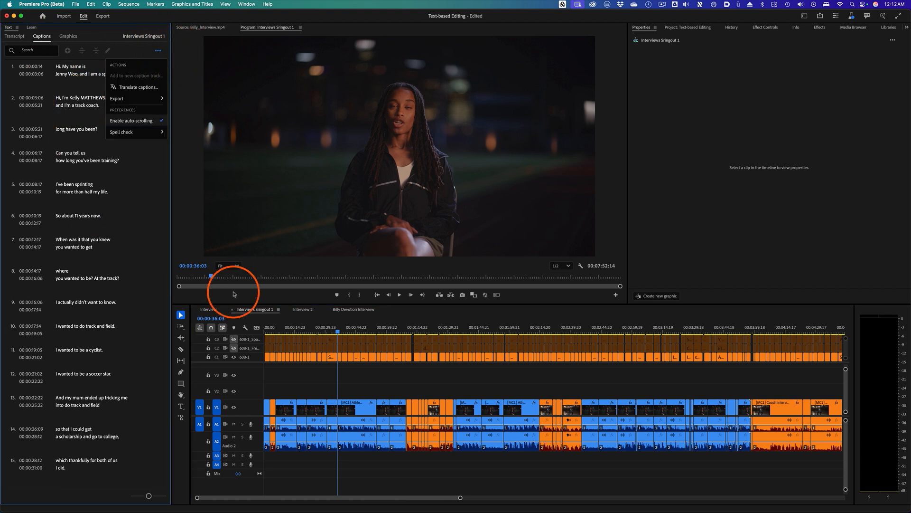
right_click(254, 360)
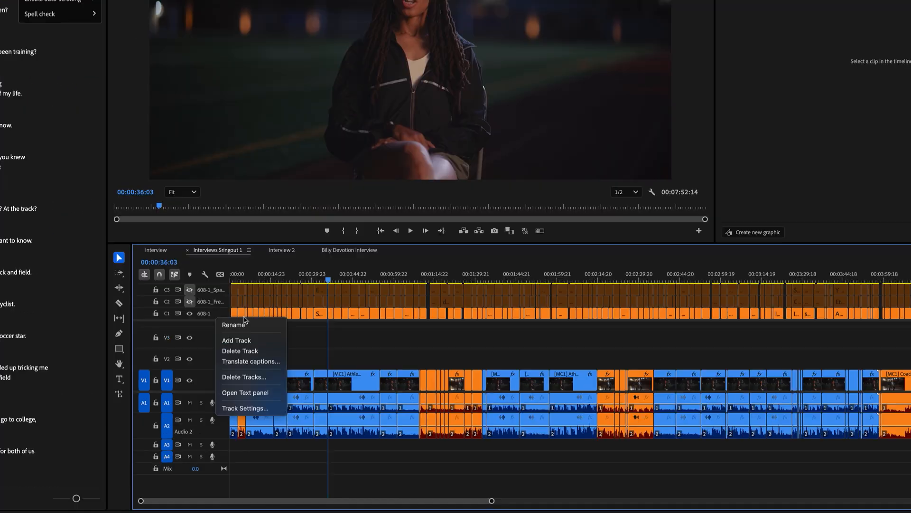
click(248, 362)
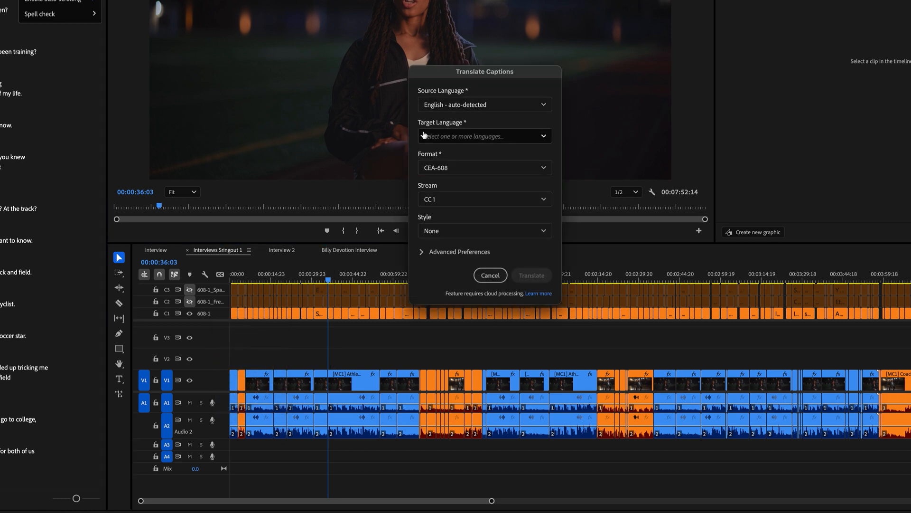
click(505, 138)
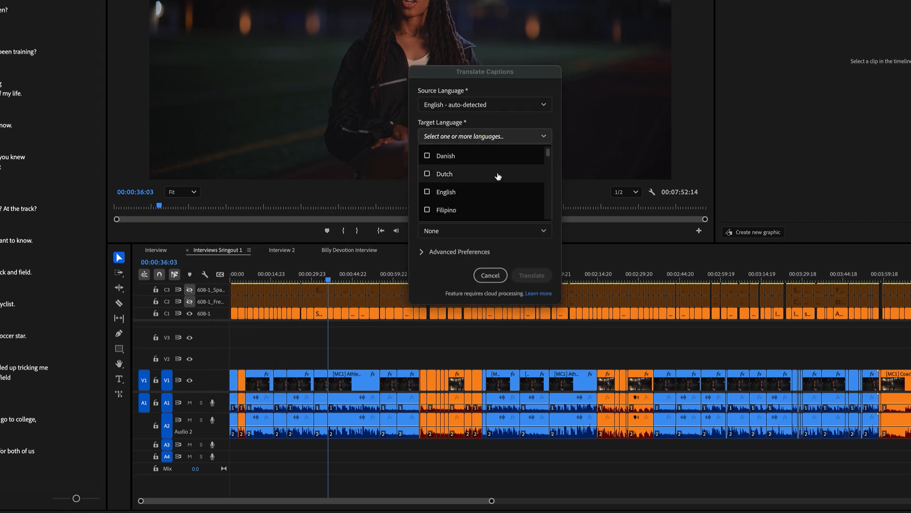
click(426, 157)
click(531, 273)
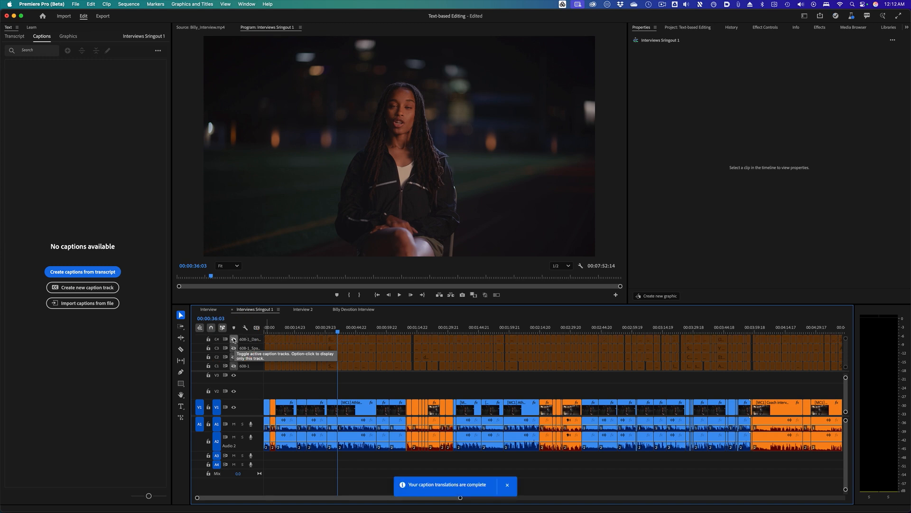
- Show only the Danish caption track, play back the sequence and return the playhead to the start
click(234, 338)
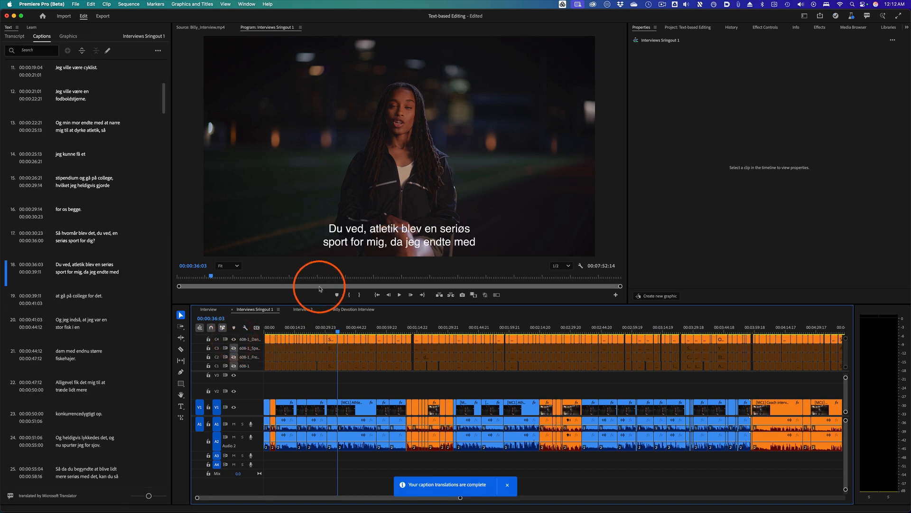
key(space)
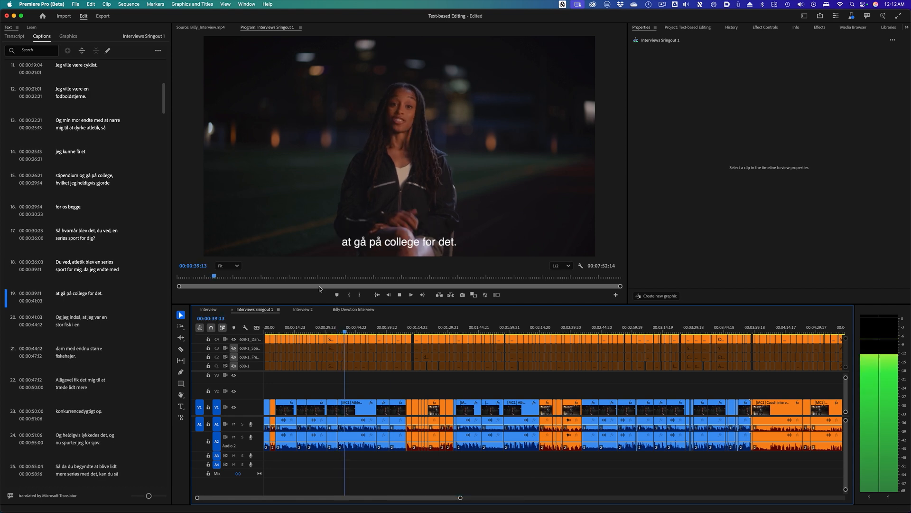
click(321, 285)
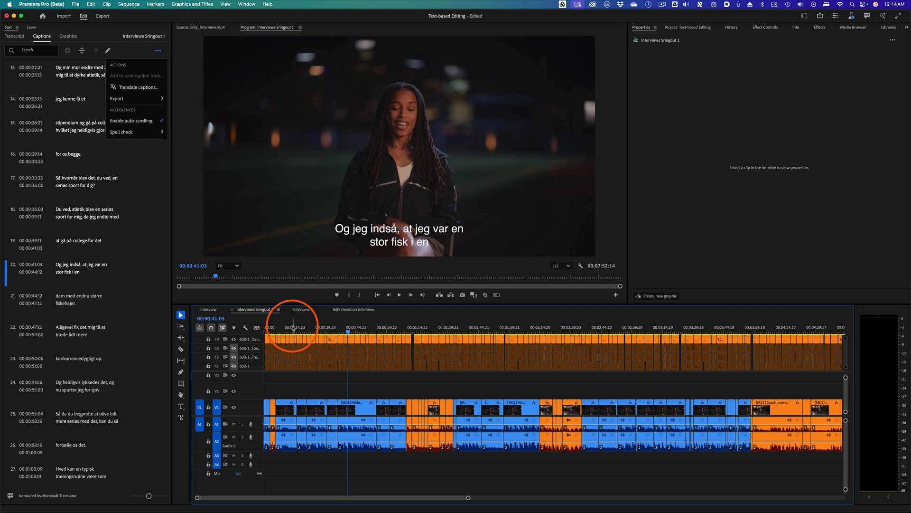
click(278, 328)
drag(277, 328, 275, 327)
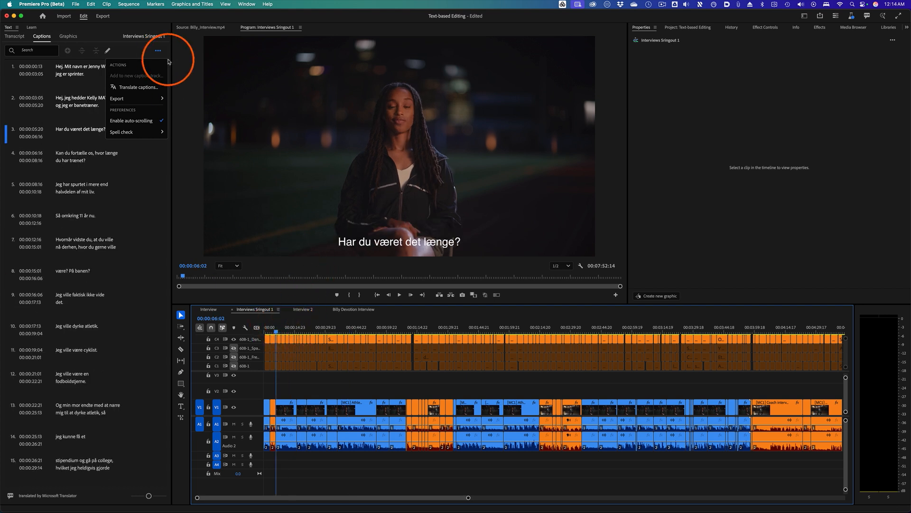
- Export the Danish captions as an SRT file named Interviews Sringout 1.srt, review it in TextEdit and close it
click(158, 50)
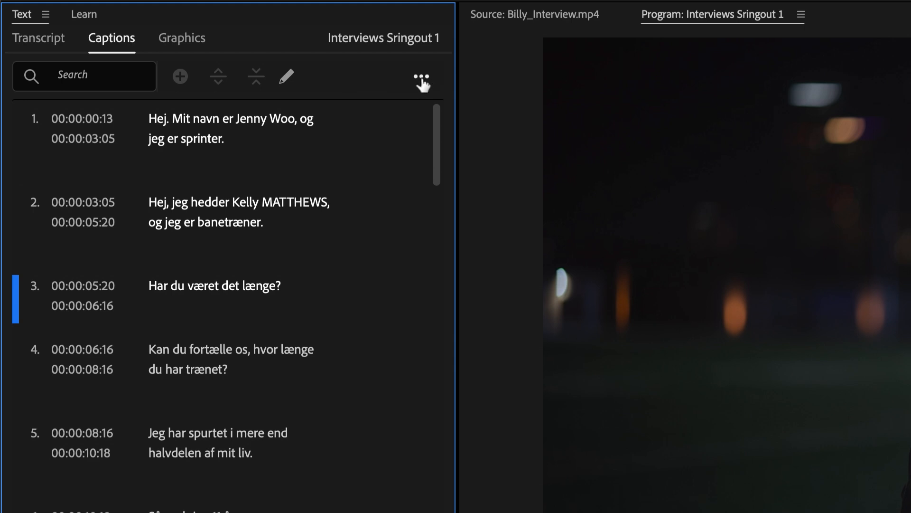
click(422, 79)
mouse_move(380, 207)
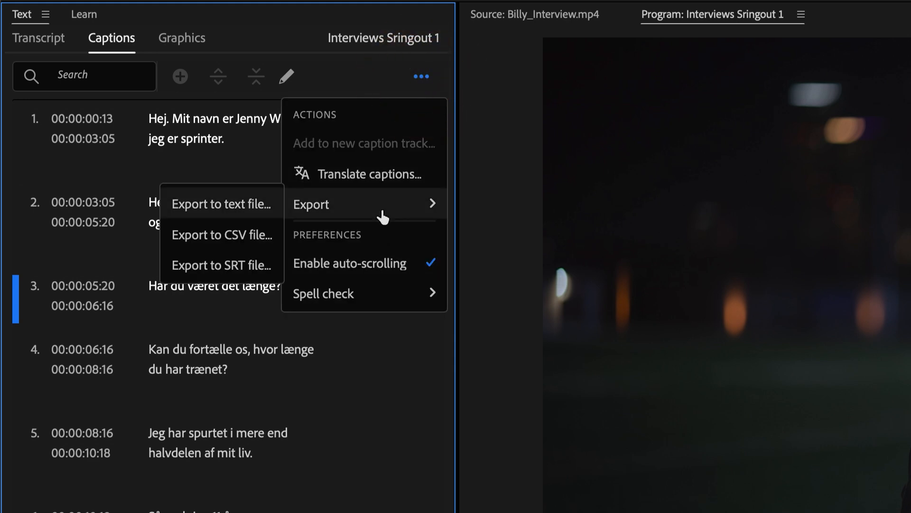
click(233, 265)
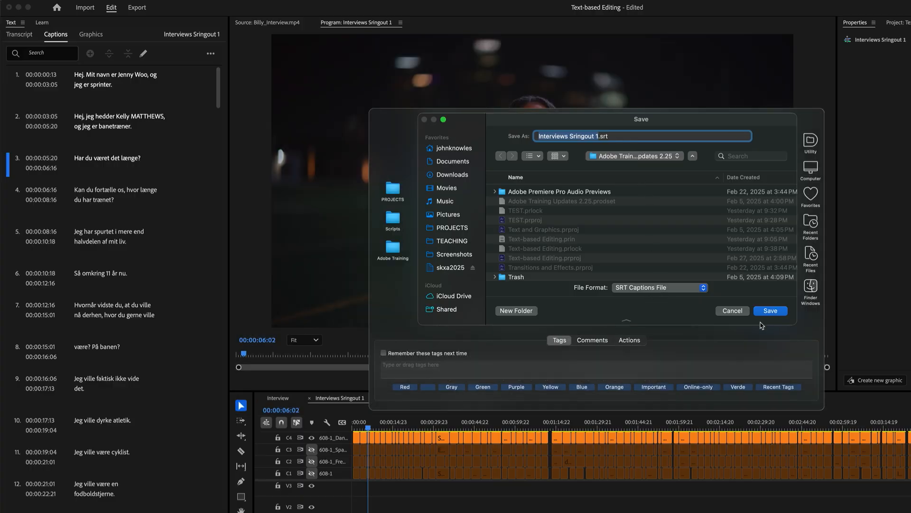
click(770, 311)
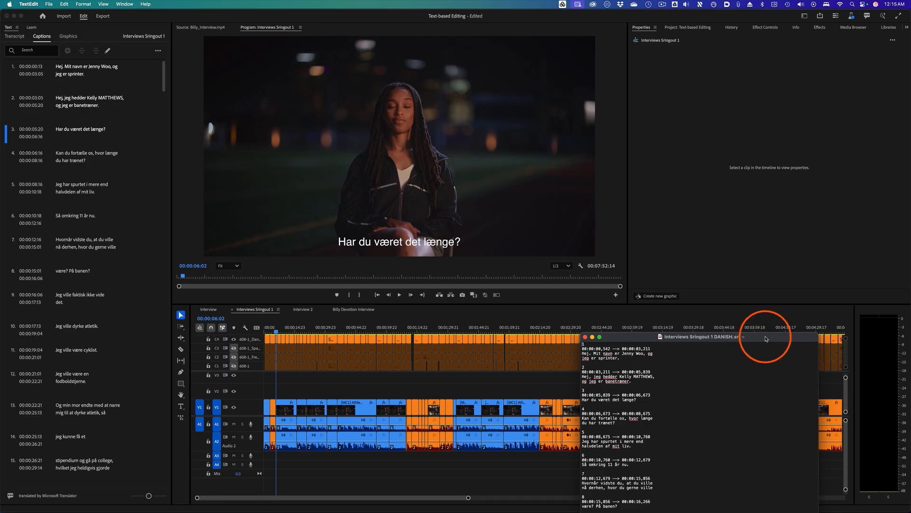
drag(769, 339, 473, 65)
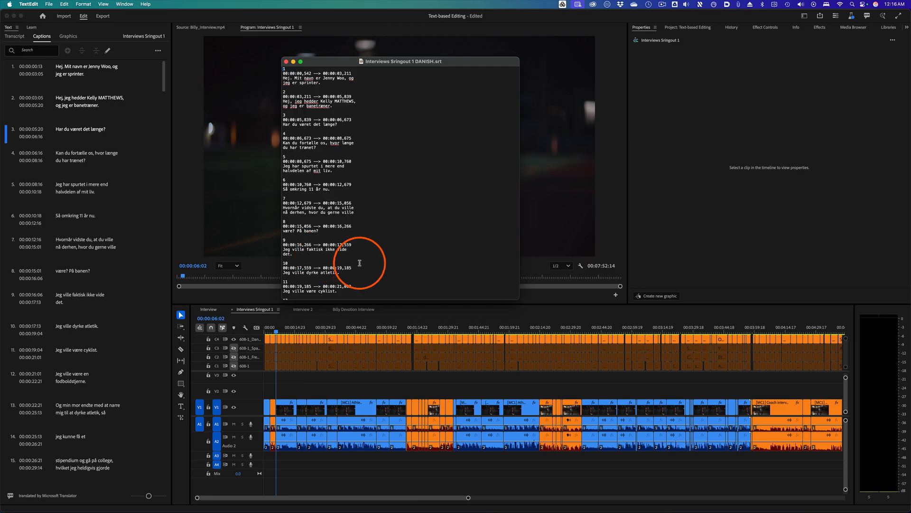
click(286, 61)
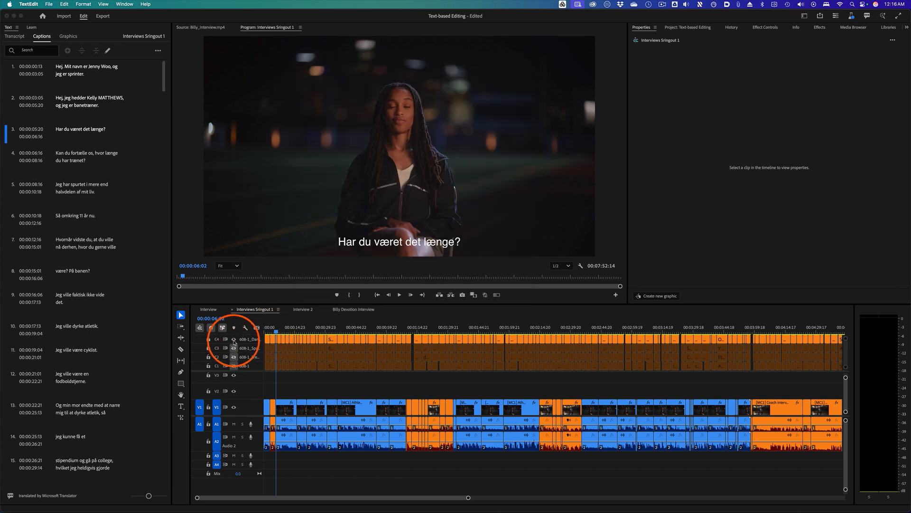
- Show only the original English caption track again and browse the caption panel's options
click(234, 365)
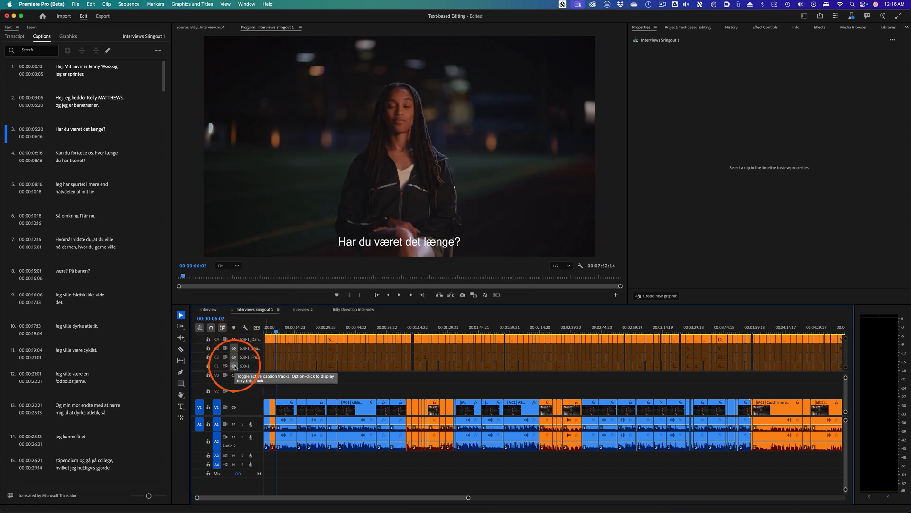
click(234, 366)
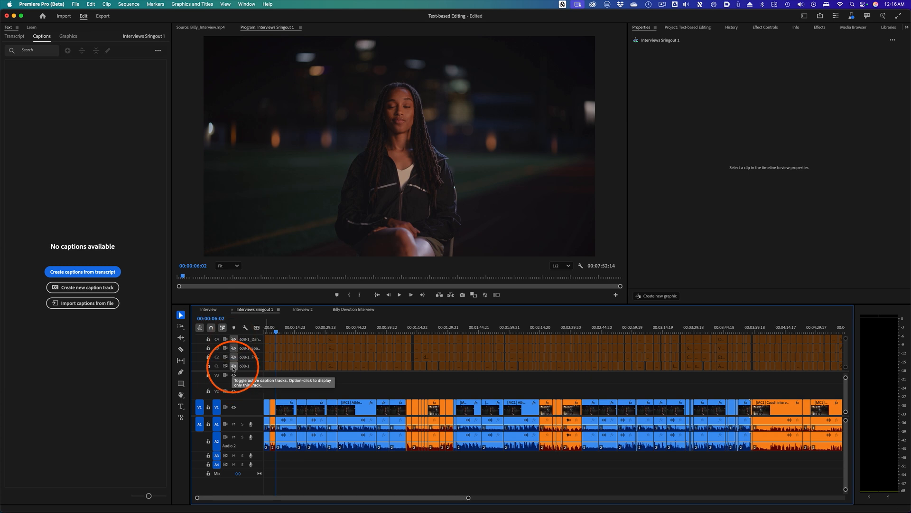
alt+click(234, 366)
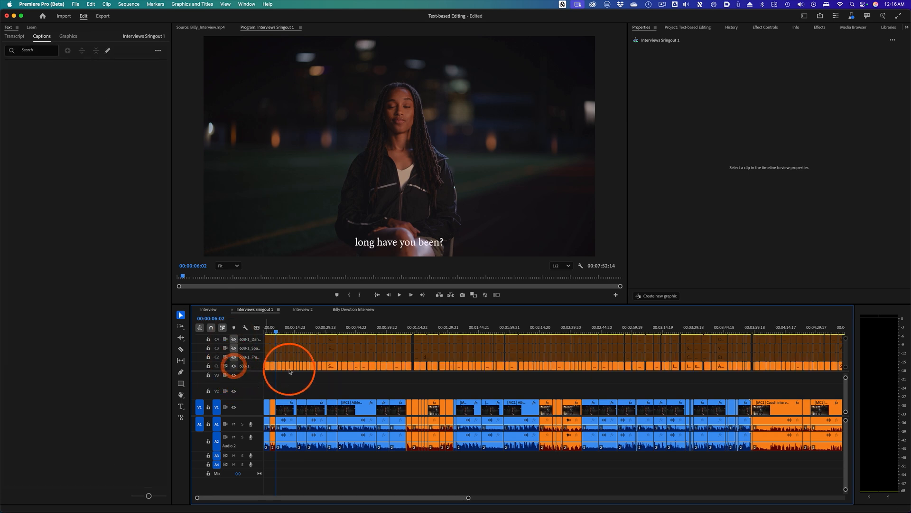
click(159, 51)
mouse_move(160, 99)
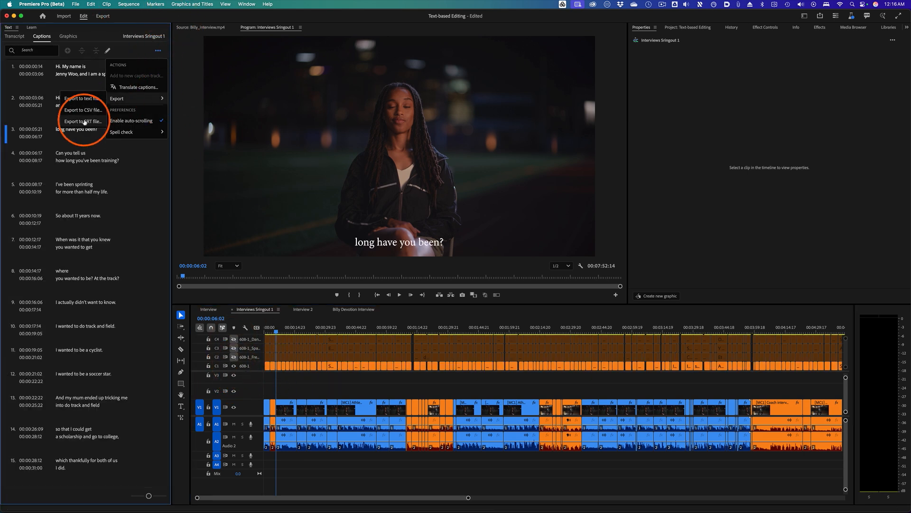
click(356, 388)
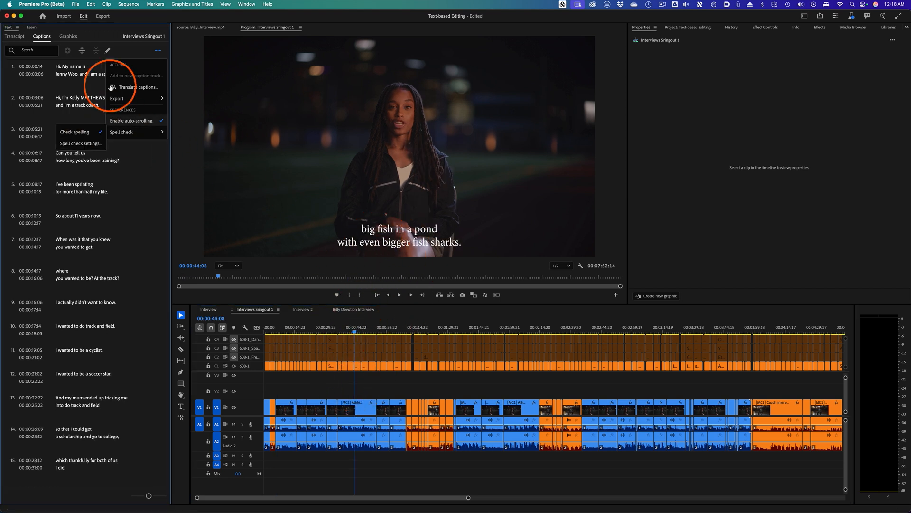
- Switch to the Export workspace and set the export format to QuickTime
click(103, 17)
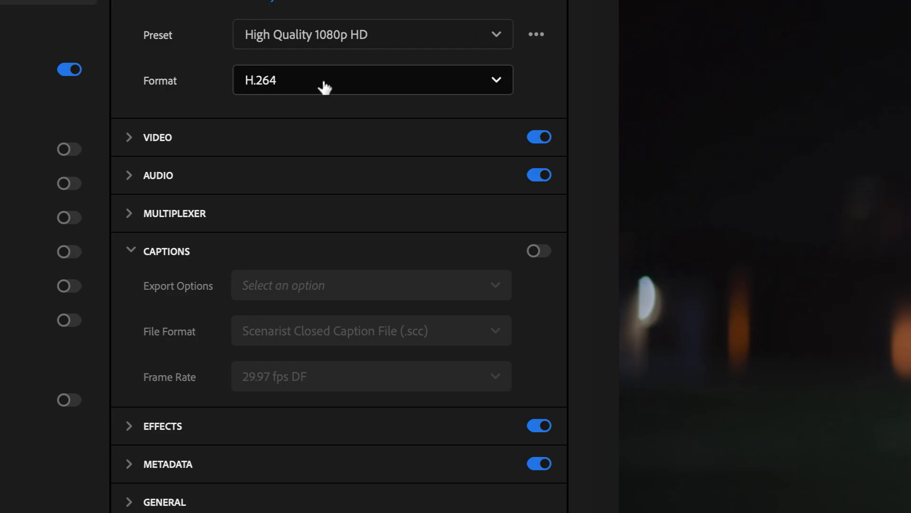
click(369, 88)
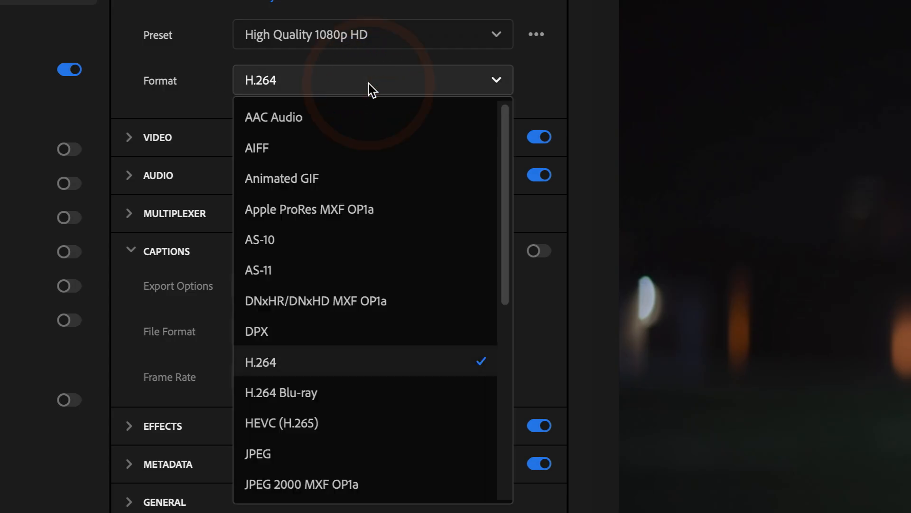
scroll(356, 351, down, 3)
scroll(355, 352, down, 2)
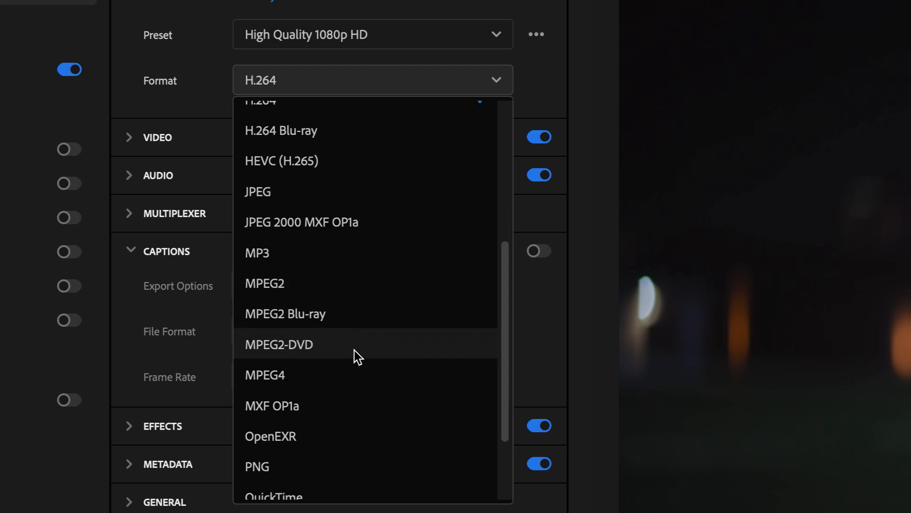
click(322, 488)
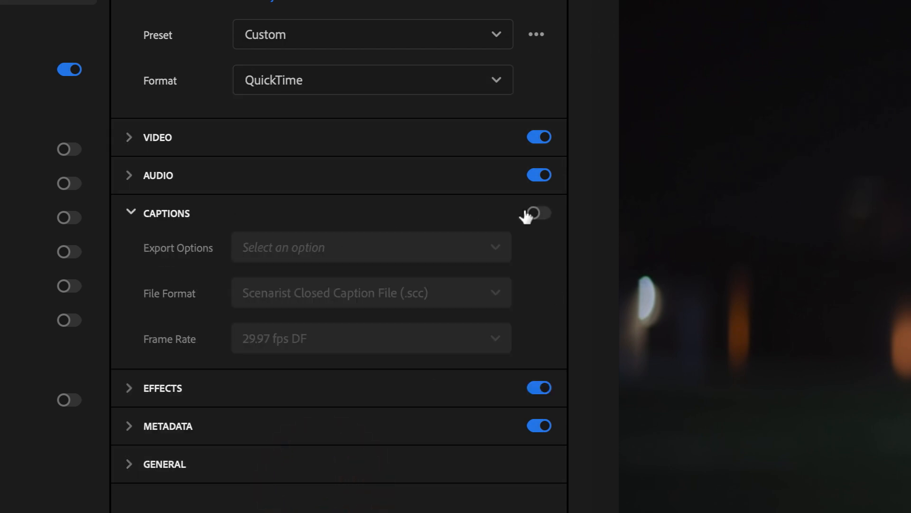
- Enable caption export as a sidecar file in SubRip Subtitle Format (.srt)
click(535, 214)
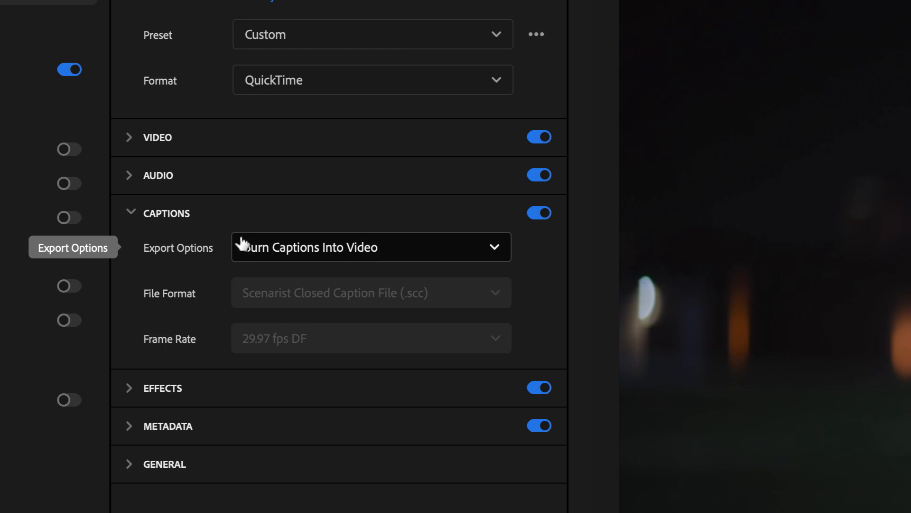
click(393, 252)
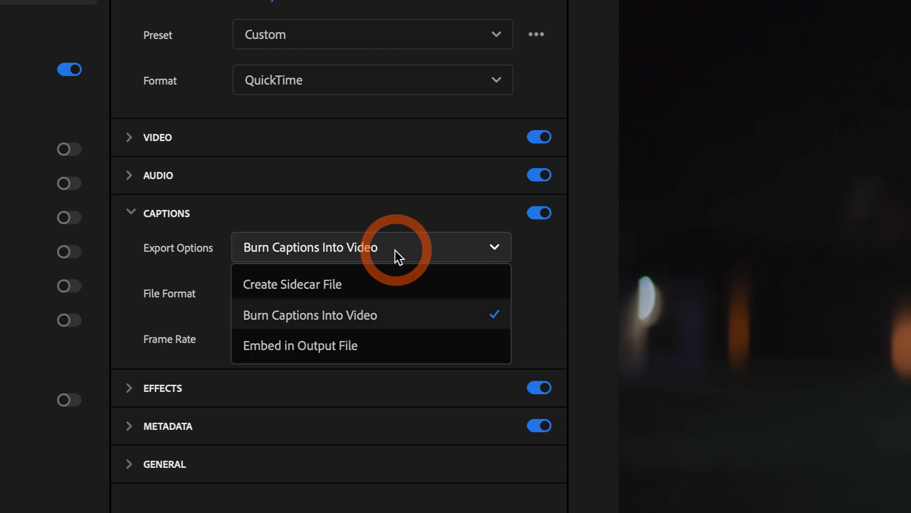
click(377, 285)
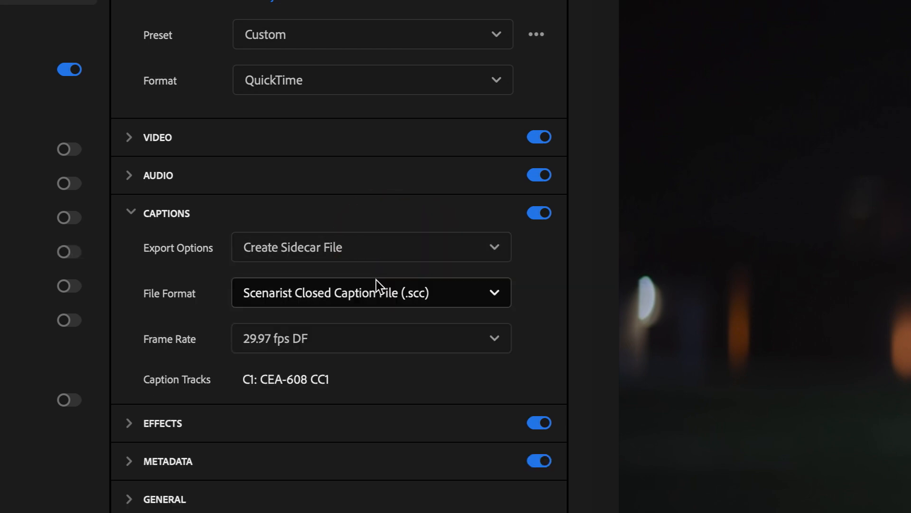
click(492, 294)
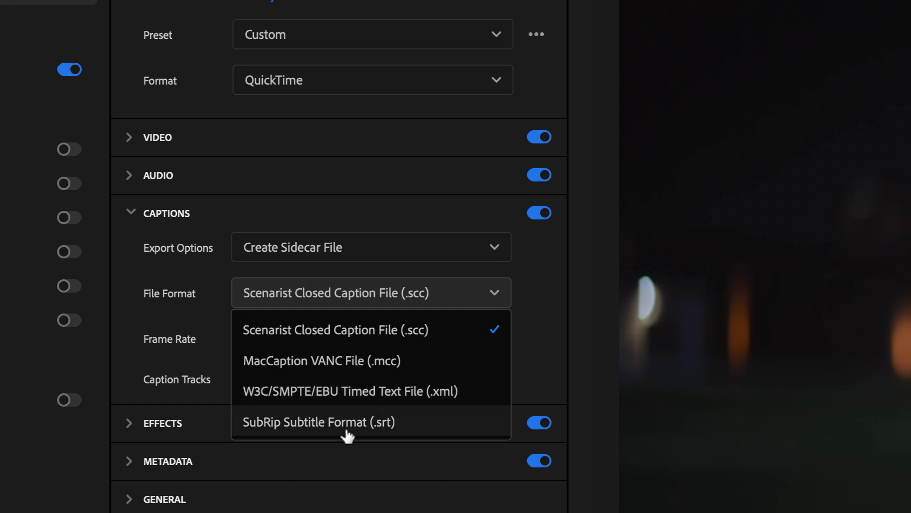
click(320, 426)
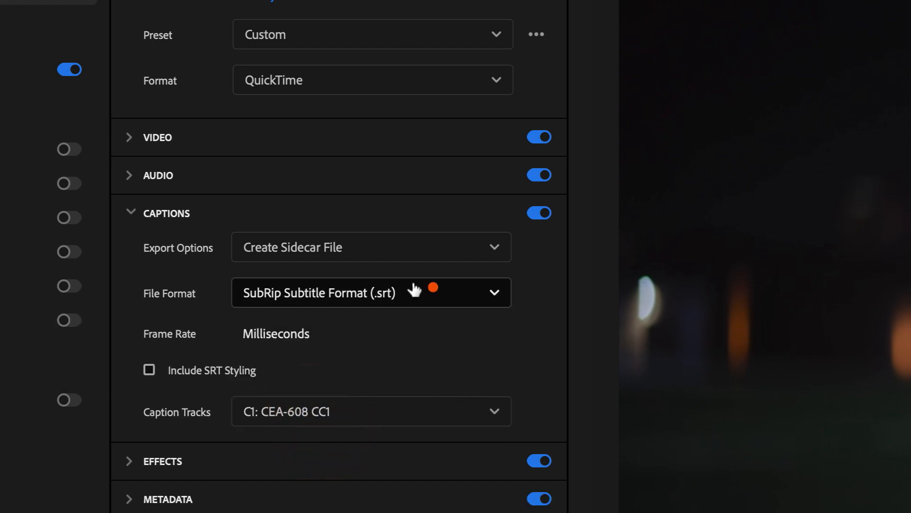
- Return to editing and inspect the English caption track's settings without changing them
click(385, 257)
click(345, 343)
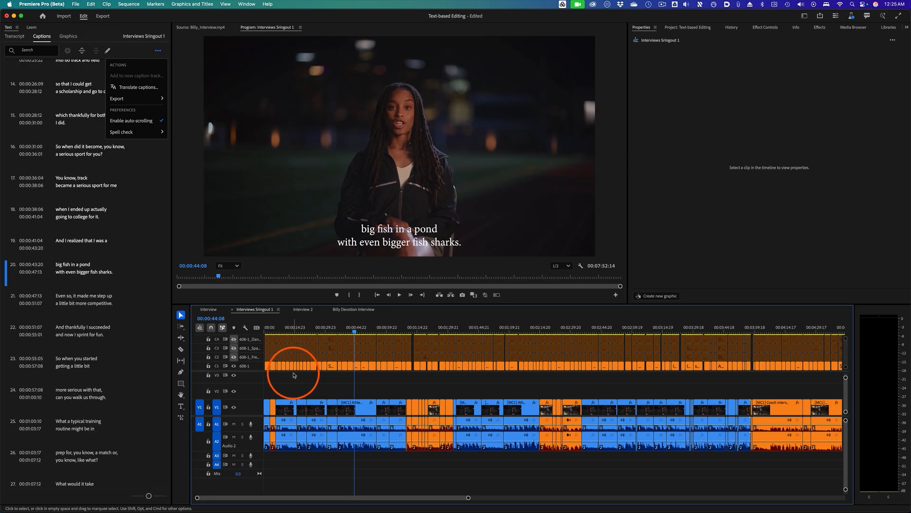
right_click(257, 367)
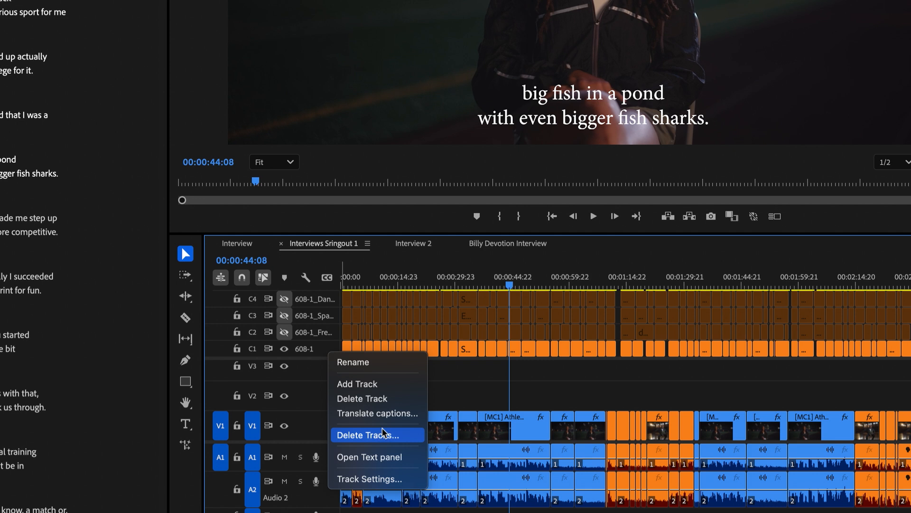
click(378, 480)
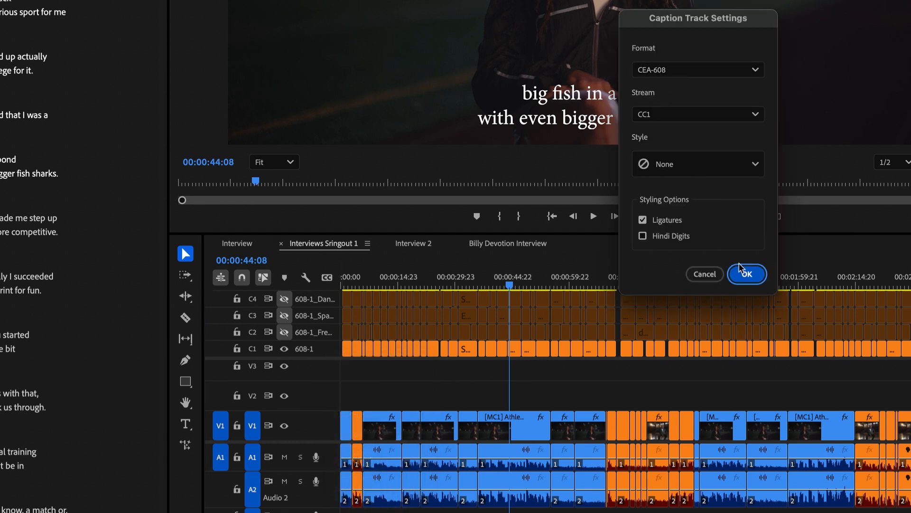
click(705, 274)
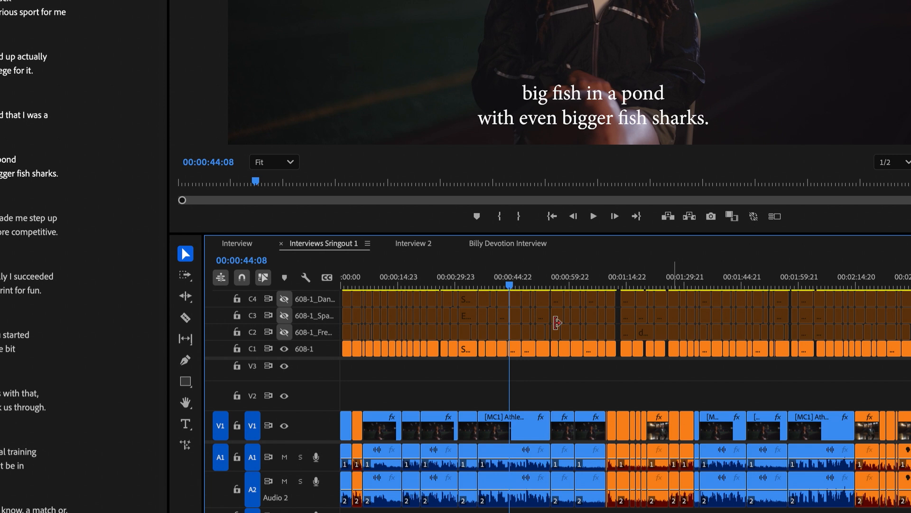
- Open the French caption track's settings and accept its CC2 stream unchanged
right_click(327, 335)
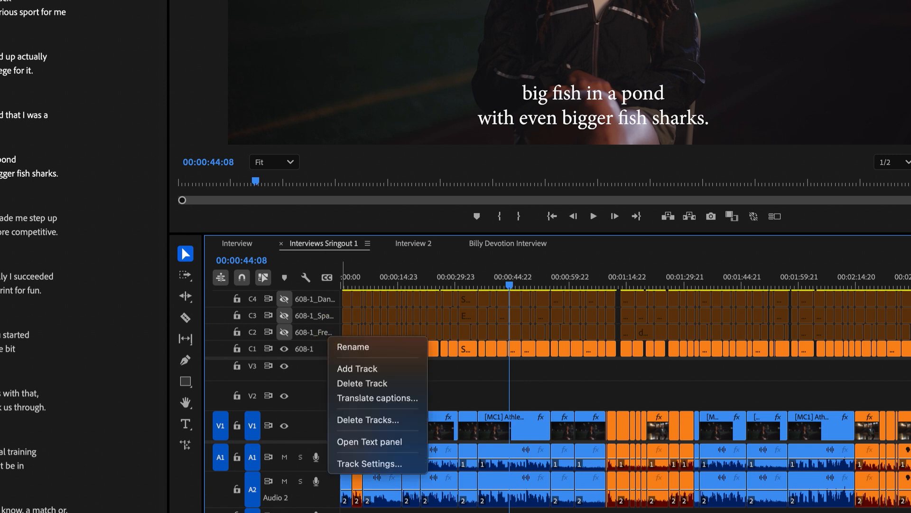
click(377, 464)
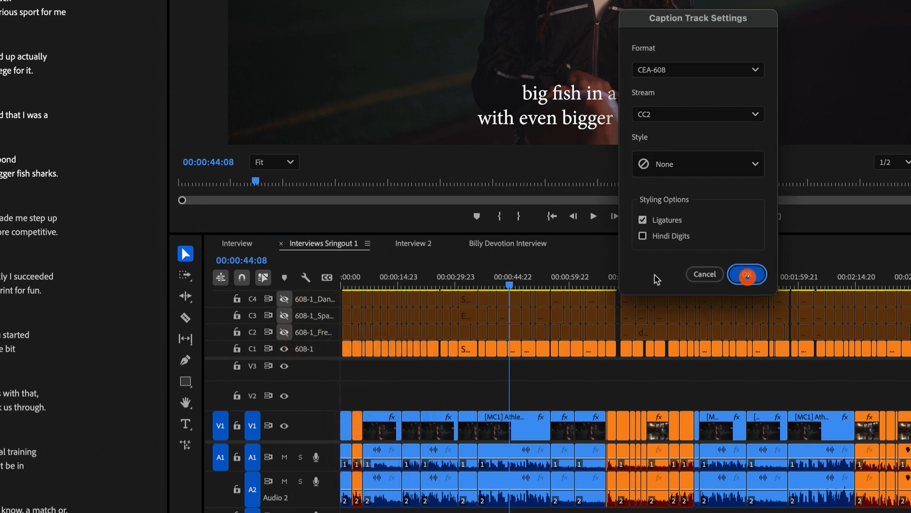
click(748, 276)
- Open the Spanish caption track's settings and accept its CC3 stream unchanged
right_click(323, 322)
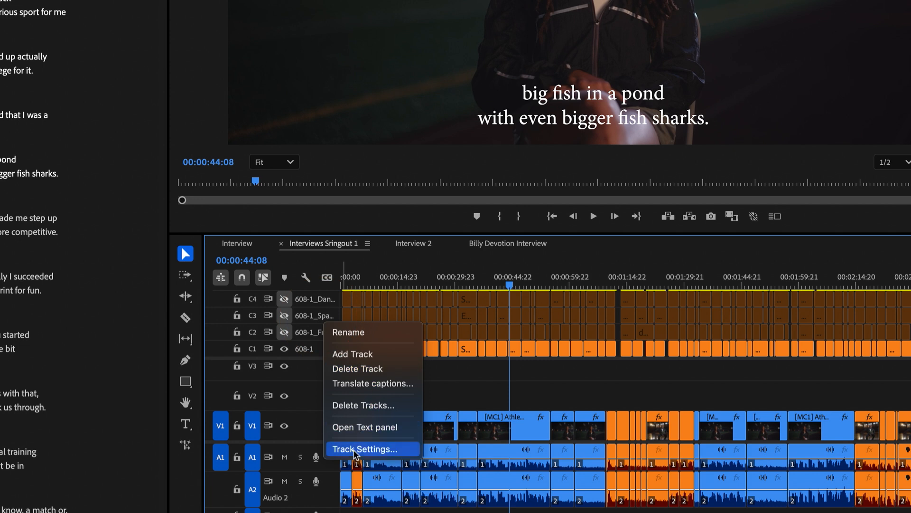
click(375, 450)
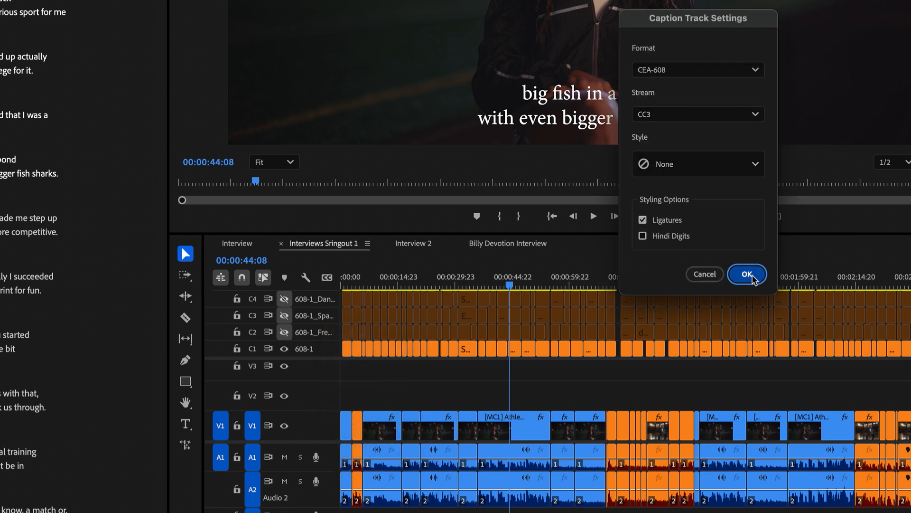
click(748, 274)
- Set the Danish caption track's stream to CC4 in its caption track settings
right_click(328, 304)
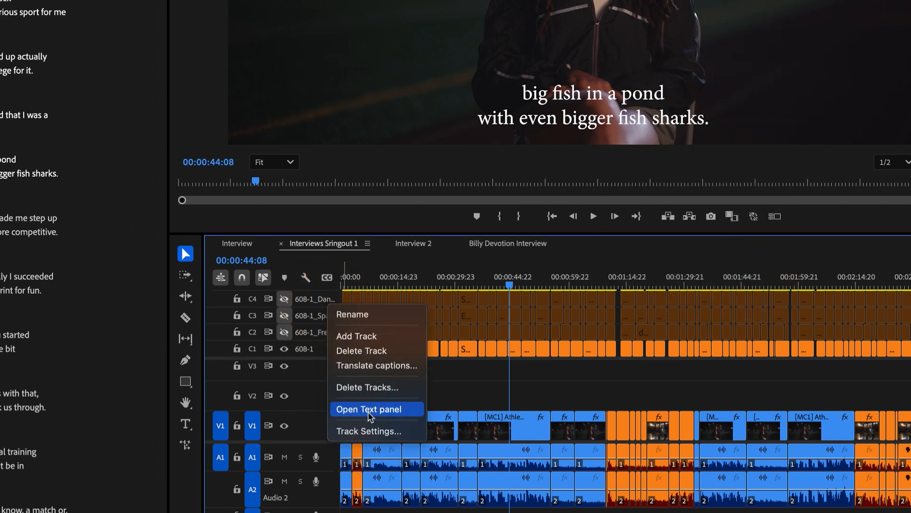
click(366, 429)
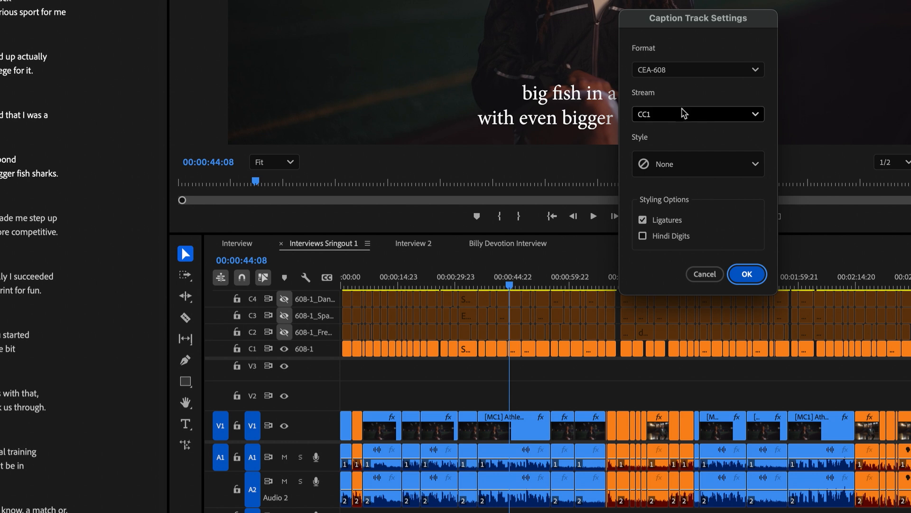
click(687, 117)
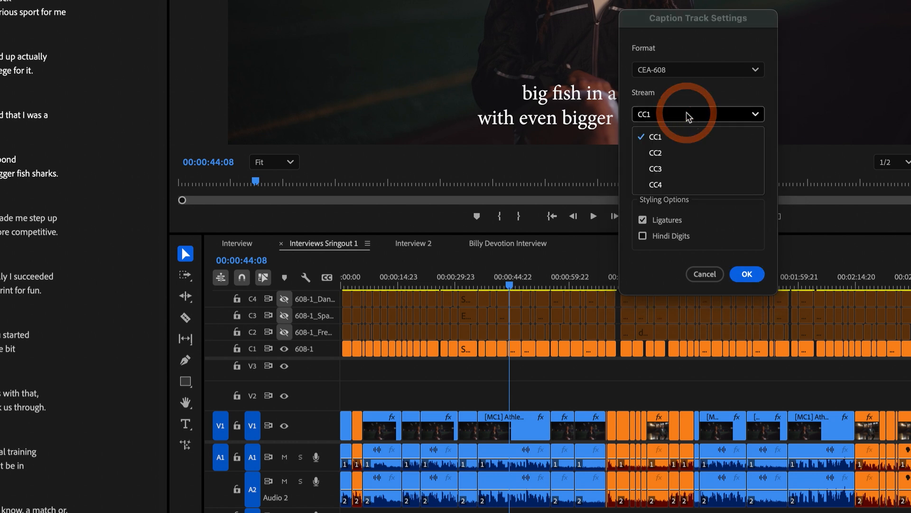
click(675, 187)
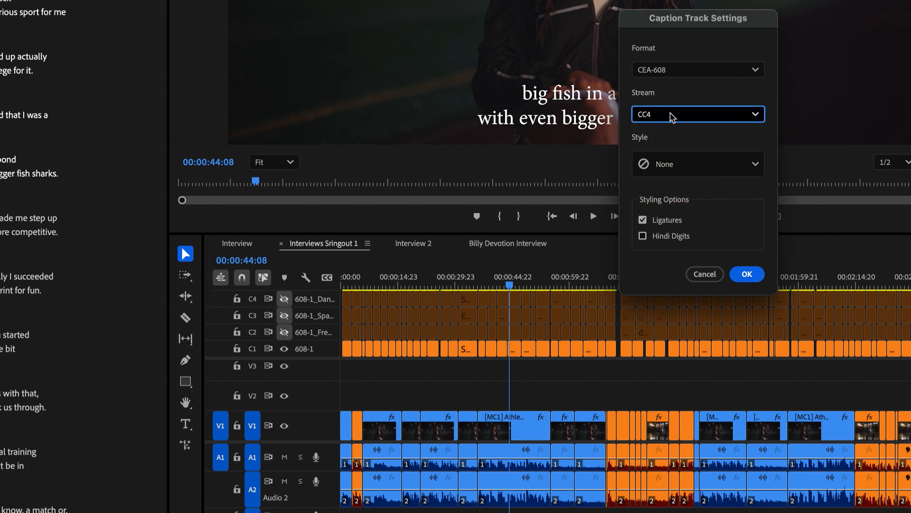
click(670, 96)
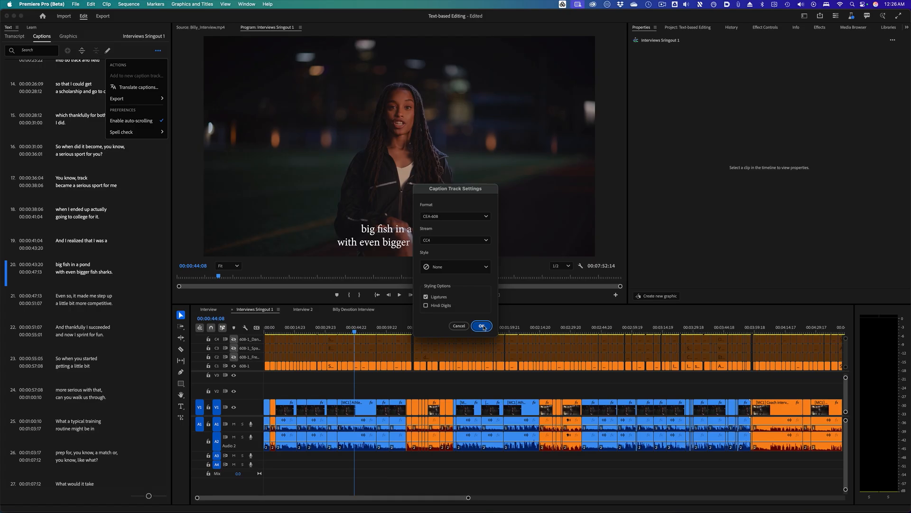
click(746, 274)
- In the Export workspace, enable captions and set the caption export option to Embed in Output File
click(103, 16)
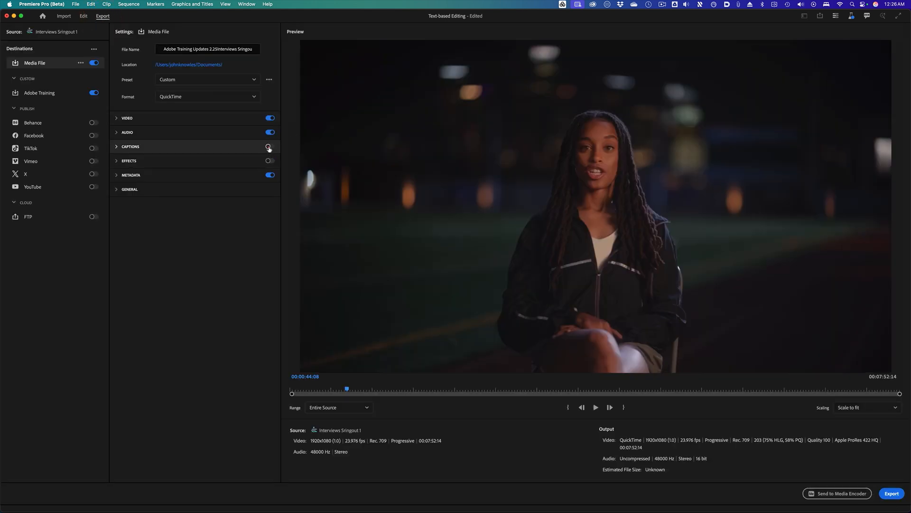
click(269, 147)
click(116, 147)
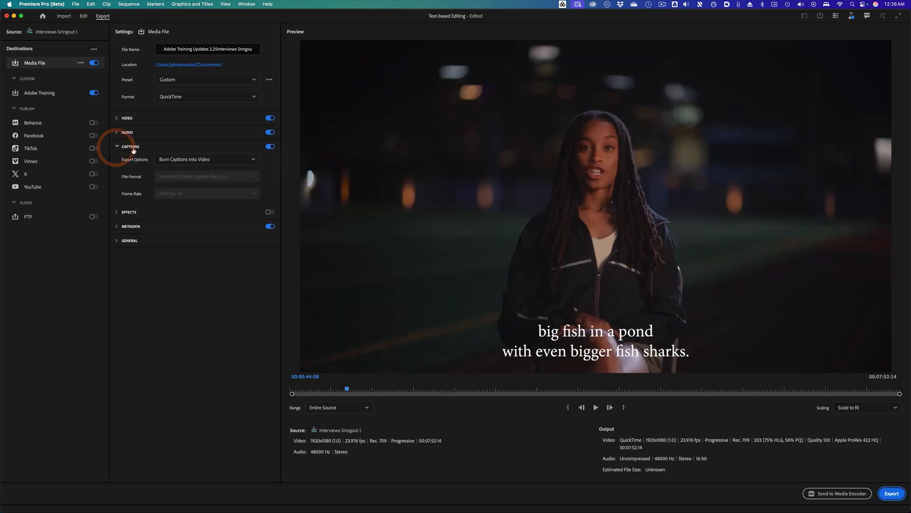
click(210, 159)
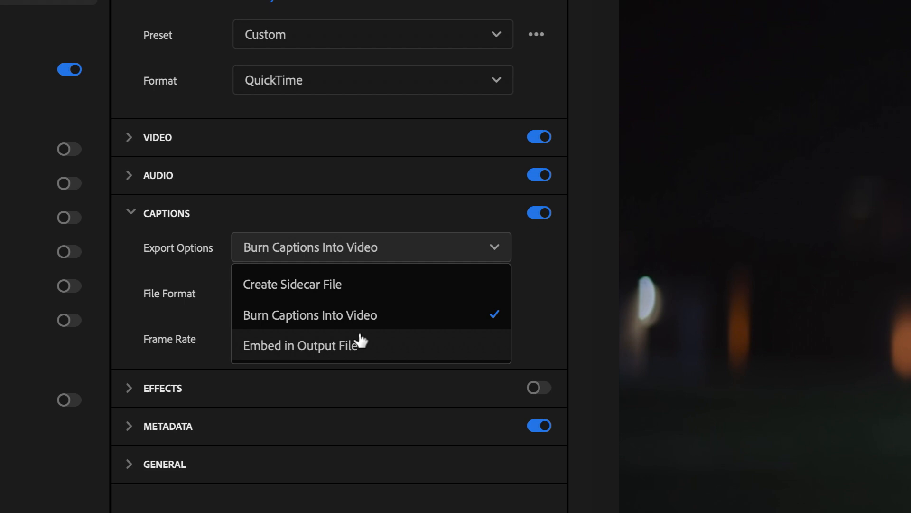
click(360, 336)
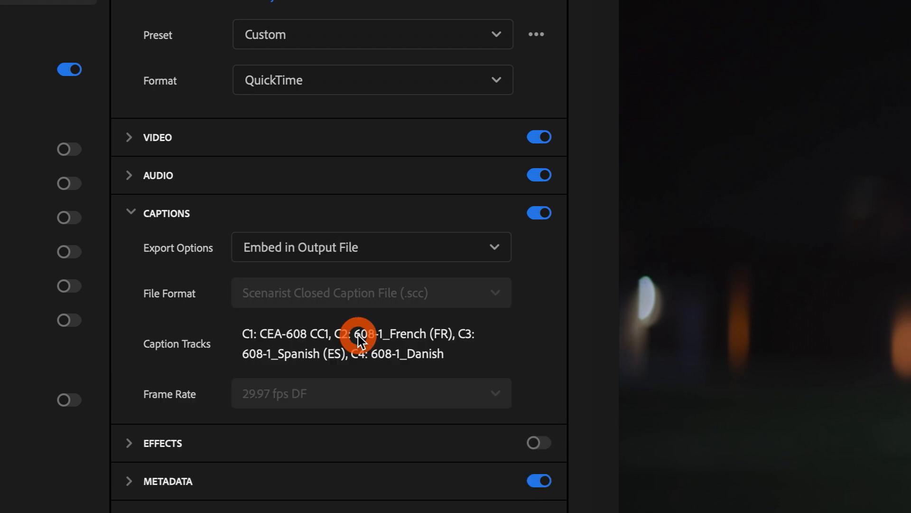